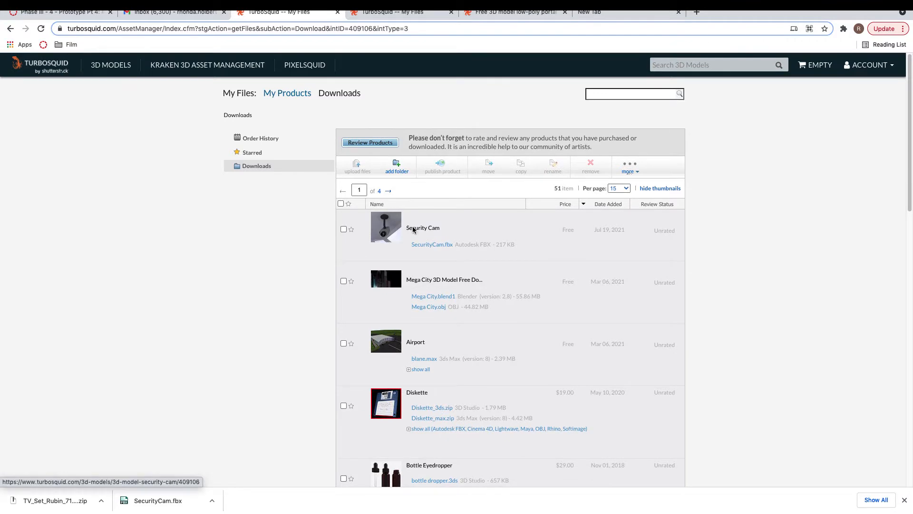
Open the product pages of the TV Set Rubin 714 and Security Cam models from the downloads lists
click(394, 15)
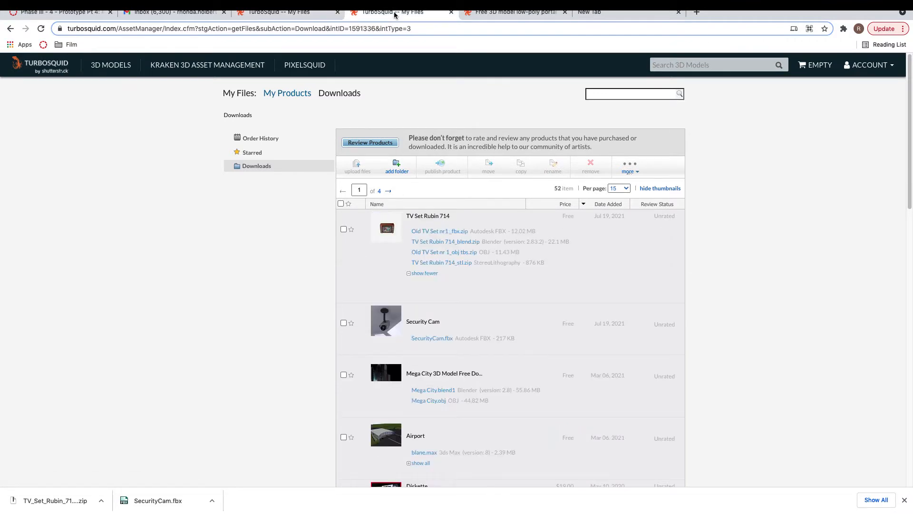
click(419, 219)
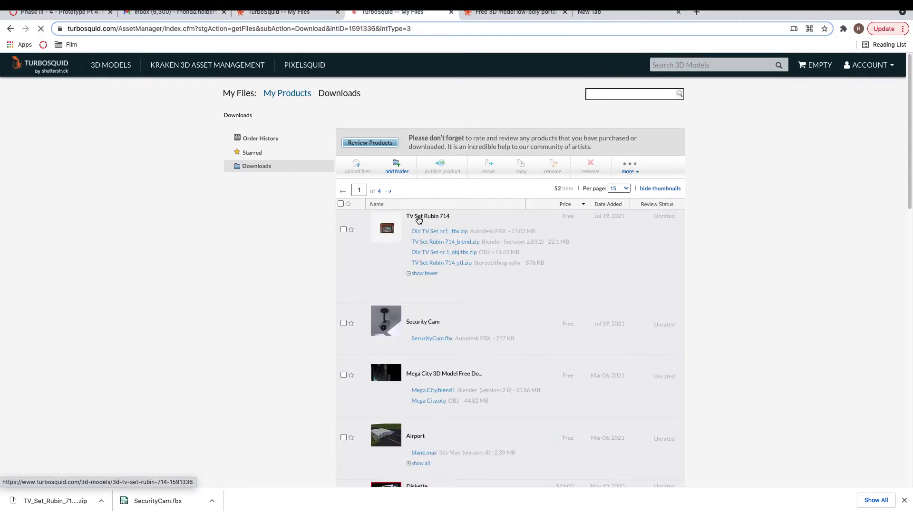
click(290, 18)
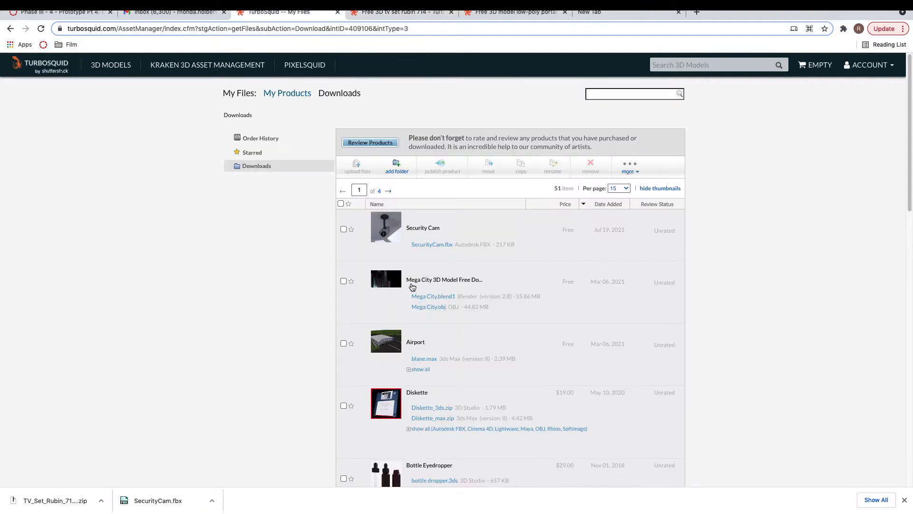
click(419, 227)
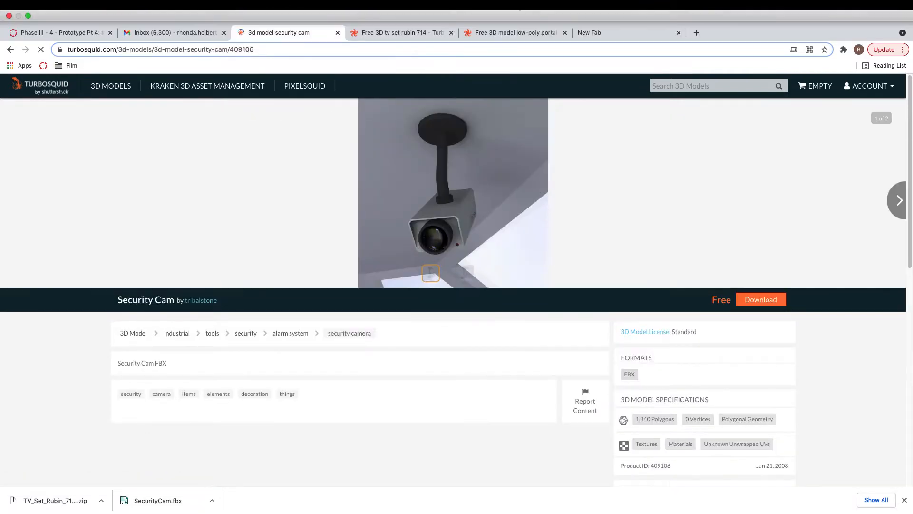
View the ancient portal page, check the Security Cam's available file format, and open the camera's download page
click(514, 33)
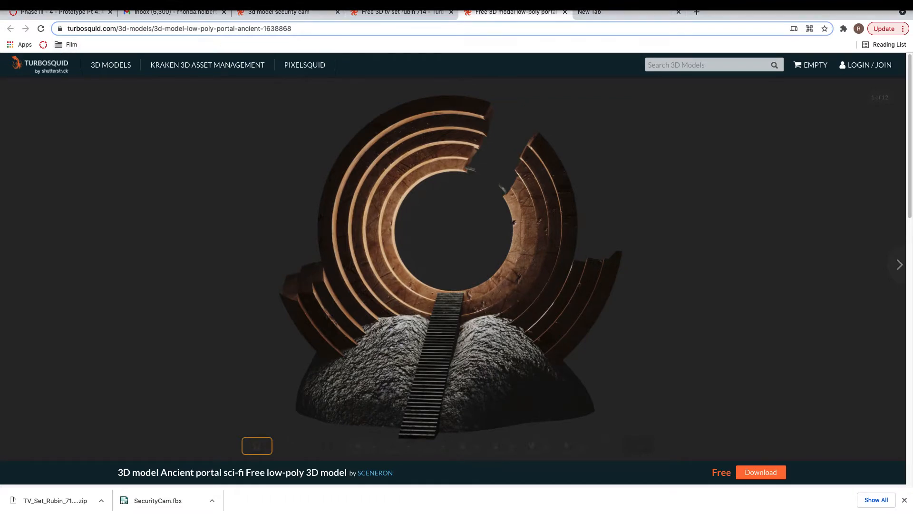
click(281, 30)
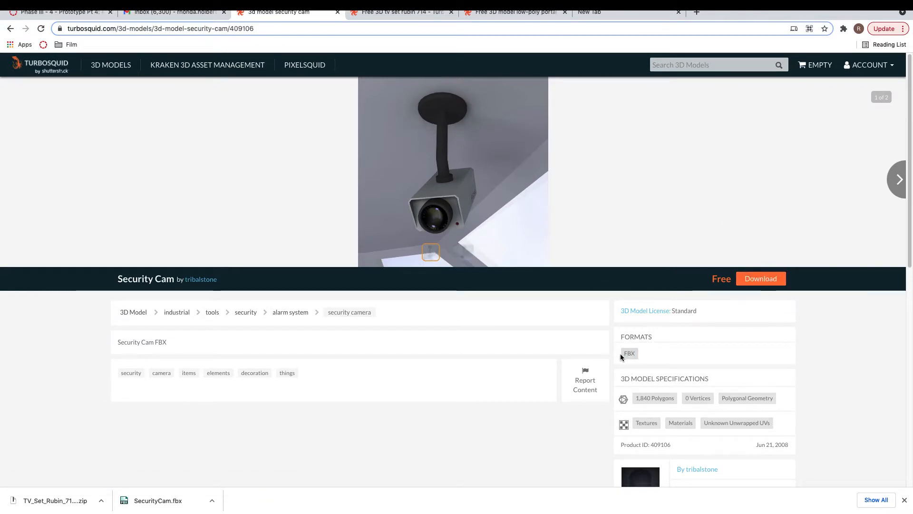
drag(620, 353, 636, 354)
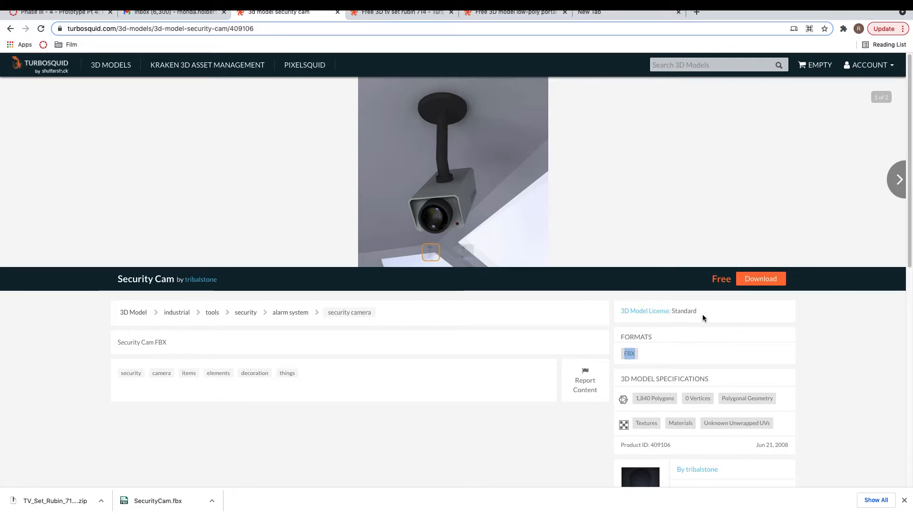
click(760, 280)
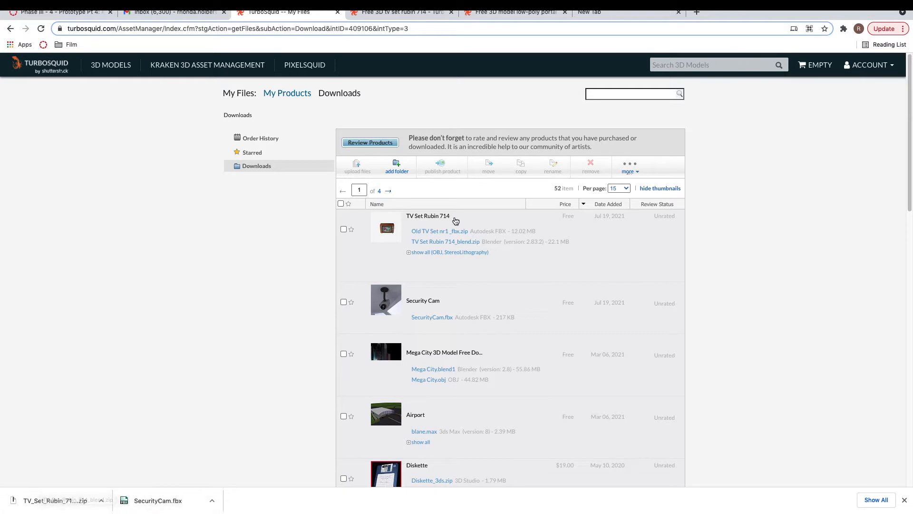
Open the download page for the TV Set Rubin 714 model and show all of its file formats
click(402, 13)
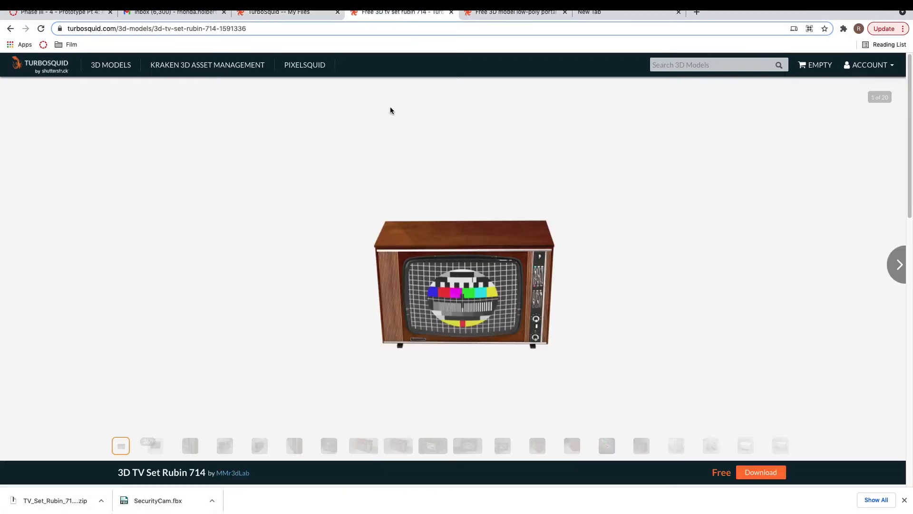
click(761, 472)
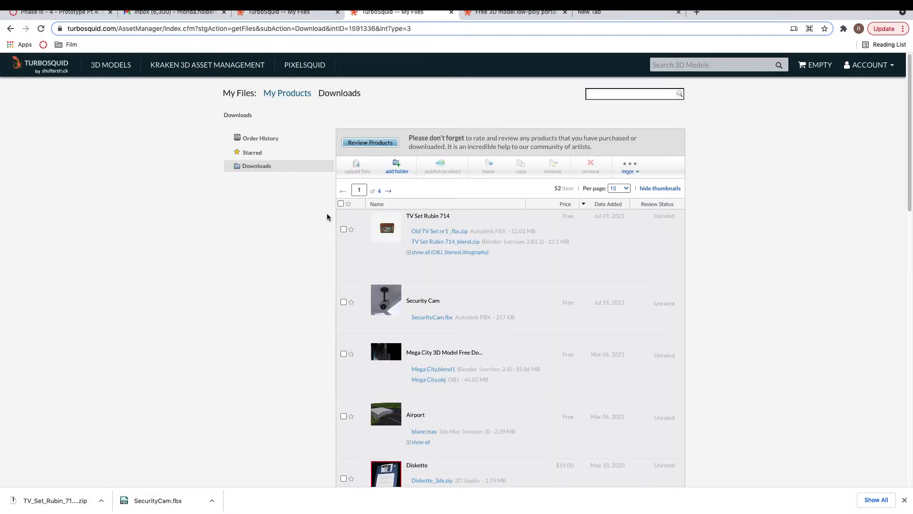
click(417, 253)
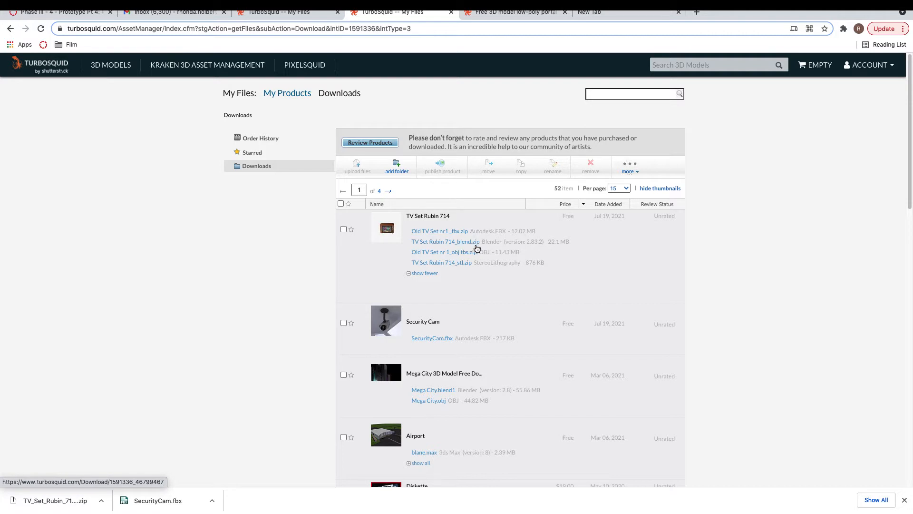
Download the Ancient portal's OBJ, textures zip, MTL and Blender files from its full file list
click(502, 14)
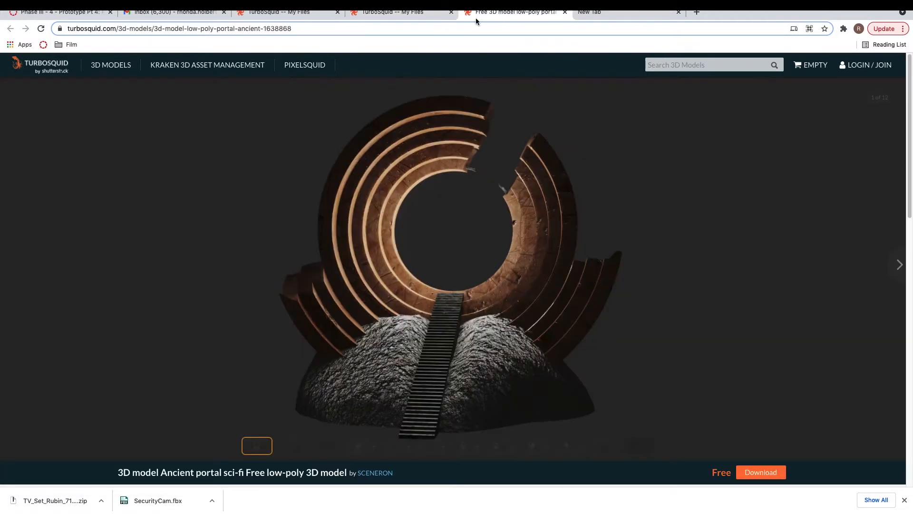
click(758, 472)
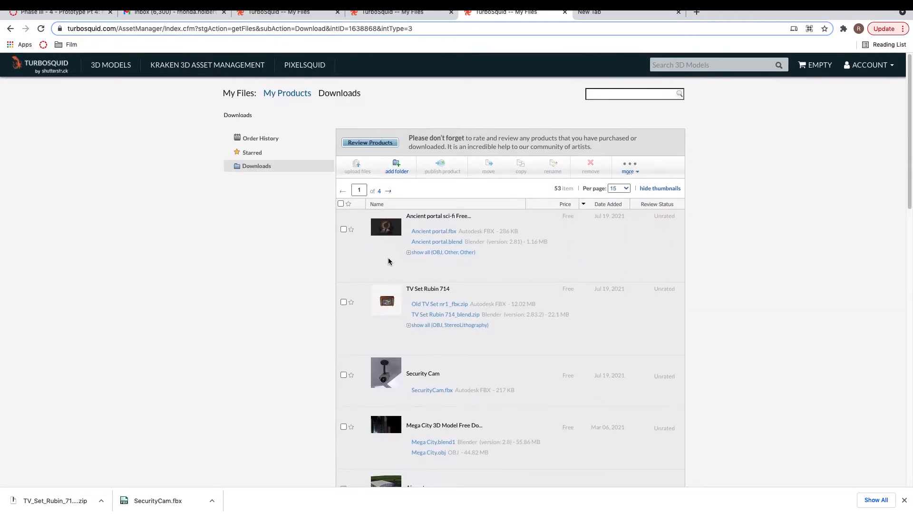
click(419, 252)
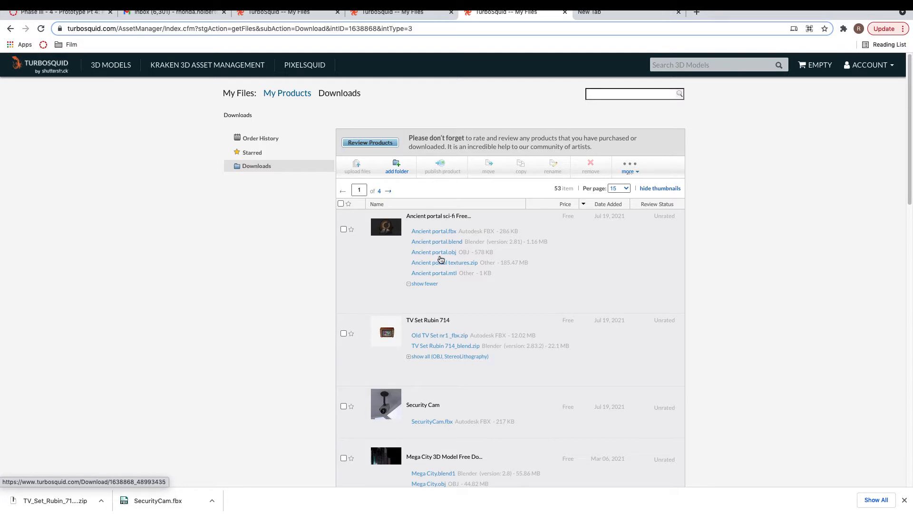
click(442, 261)
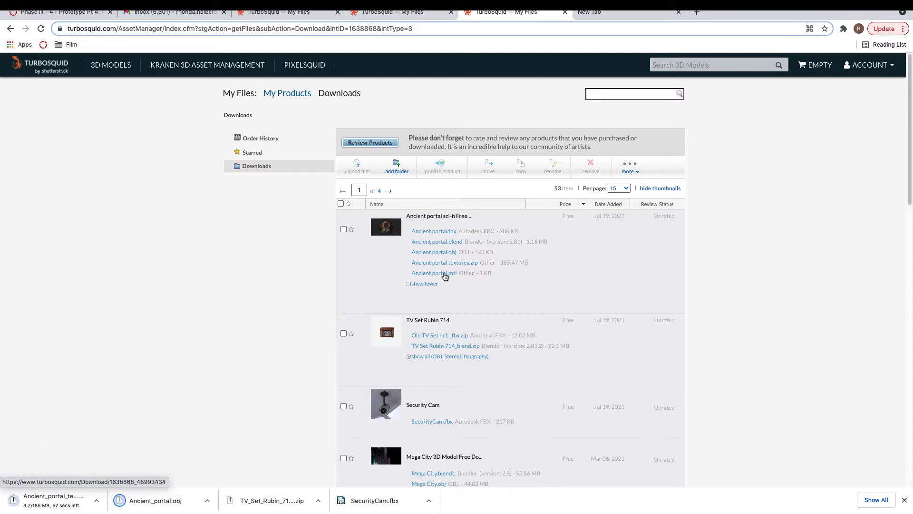
click(451, 242)
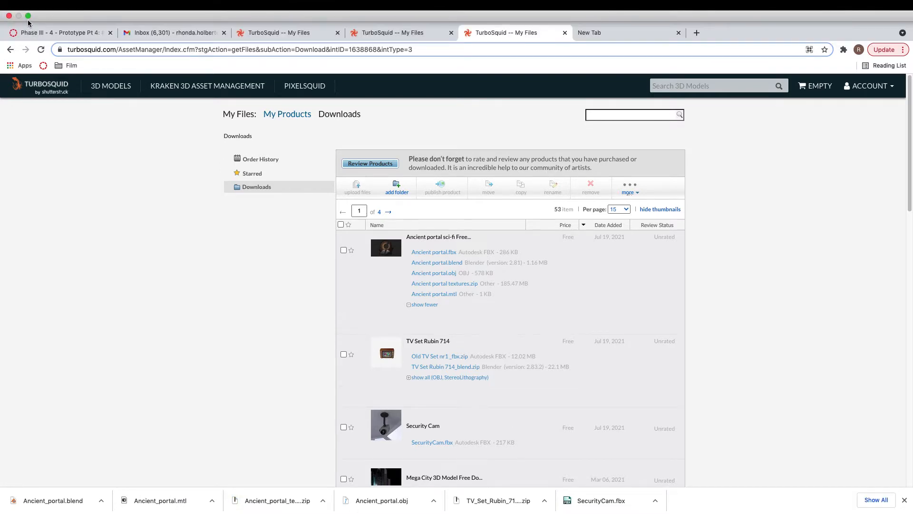
Take the browser out of full screen and switch to Finder with a second window showing the Downloads folder
click(28, 16)
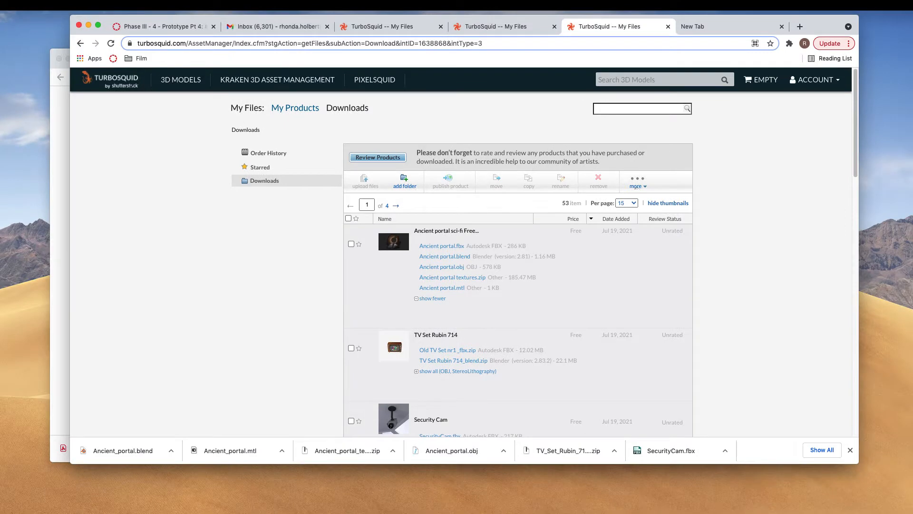
drag(398, 513, 430, 107)
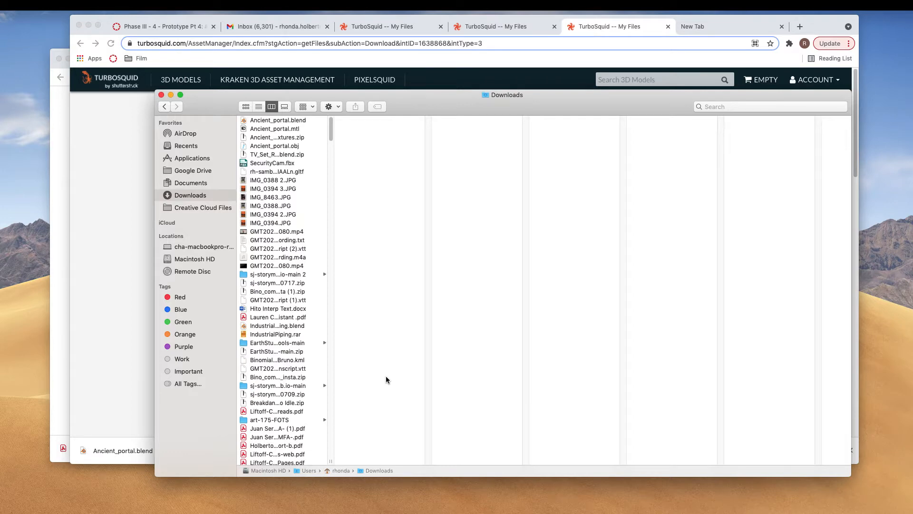
key(super+n)
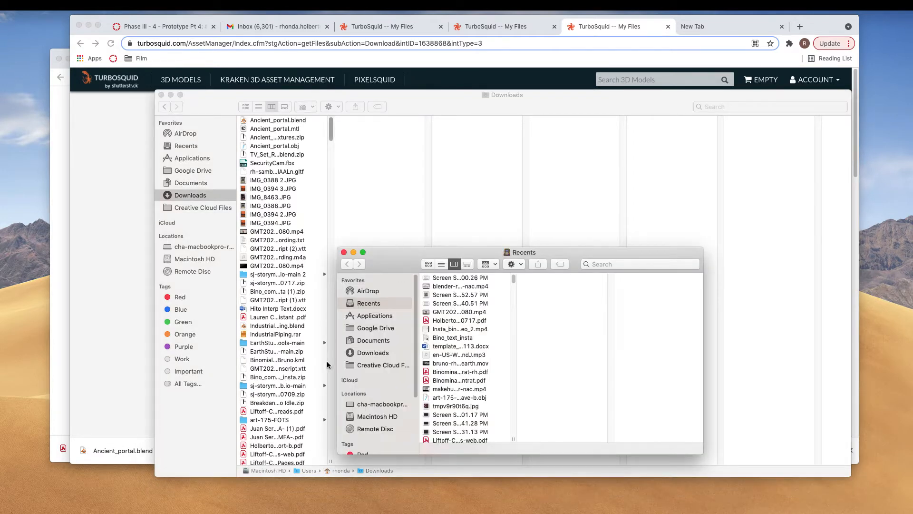
click(374, 353)
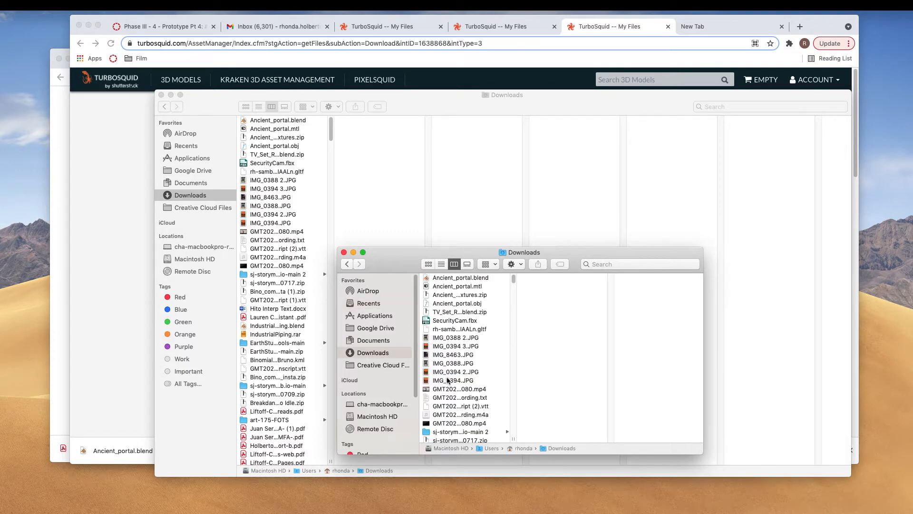
Widen the file name column in the second Finder window and open the art-175-FOTS folder
scroll(447, 379, down, 5)
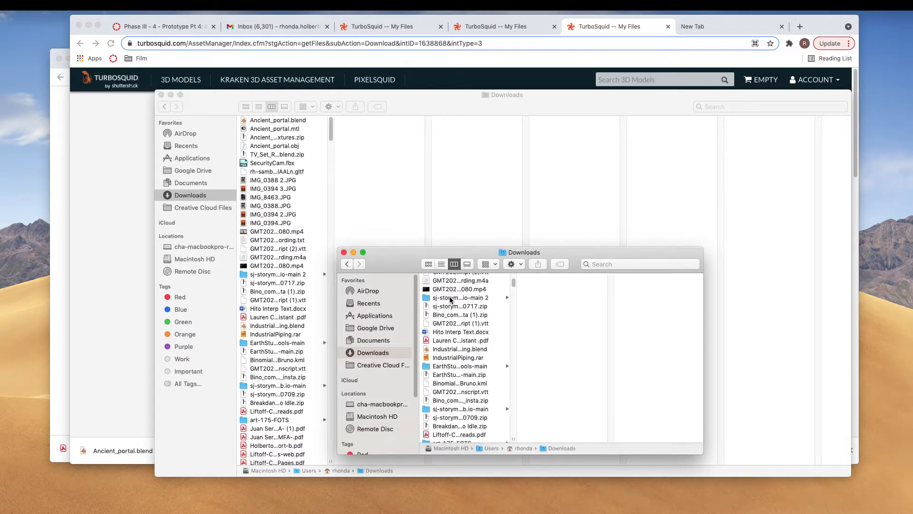
drag(514, 437, 627, 438)
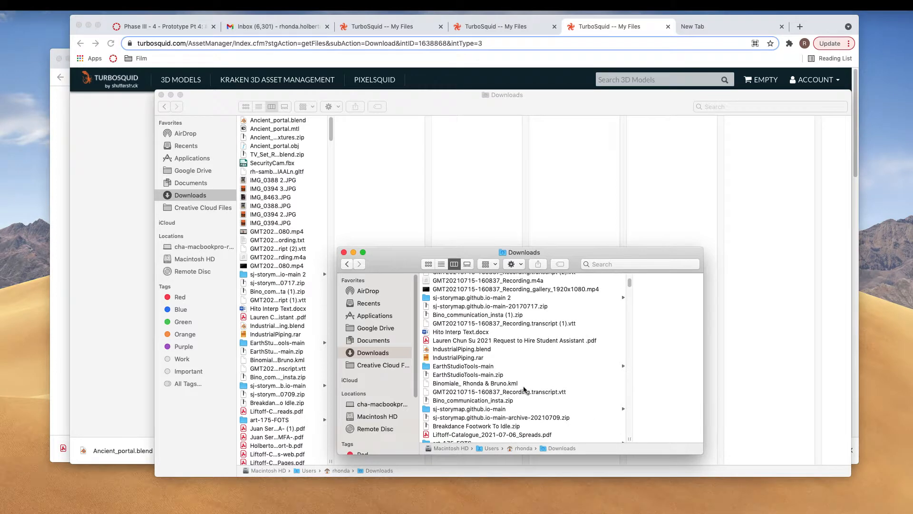
scroll(520, 387, up, 5)
scroll(520, 387, down, 10)
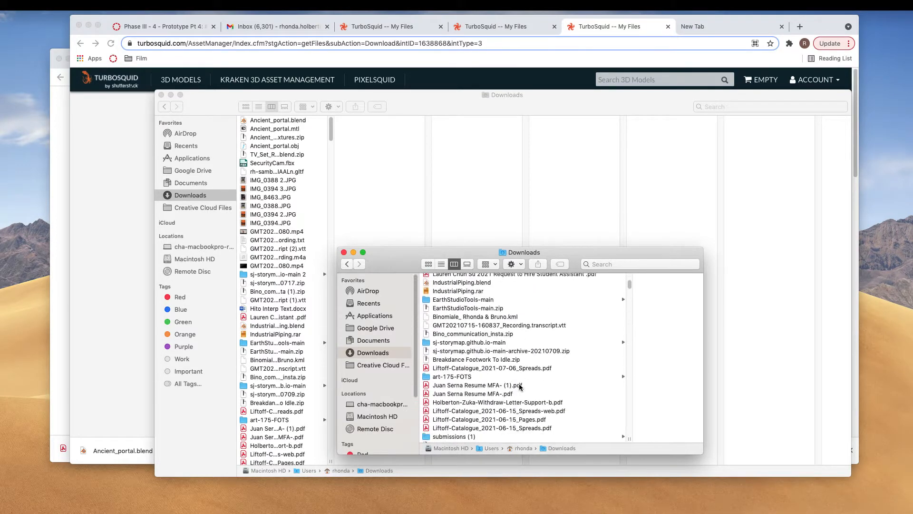
click(451, 310)
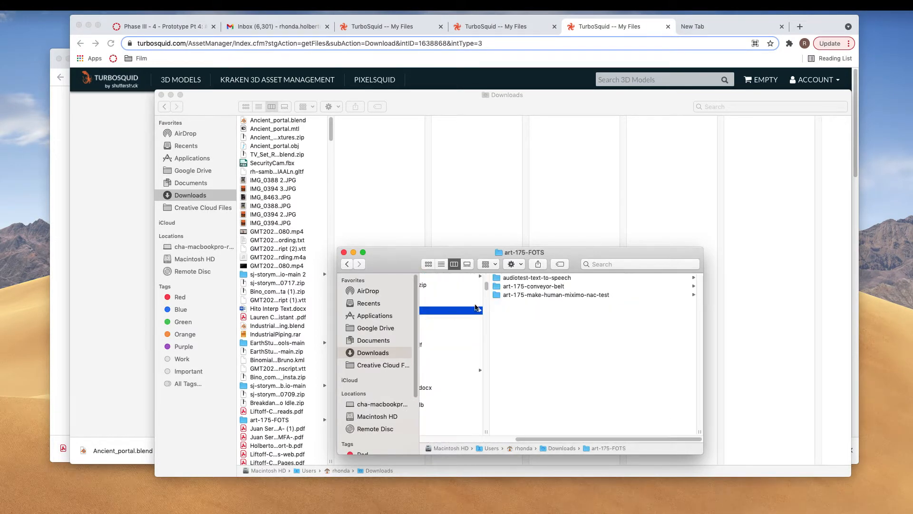
Create a folder named FOTS-Objes inside art-175-FOTS
right_click(512, 342)
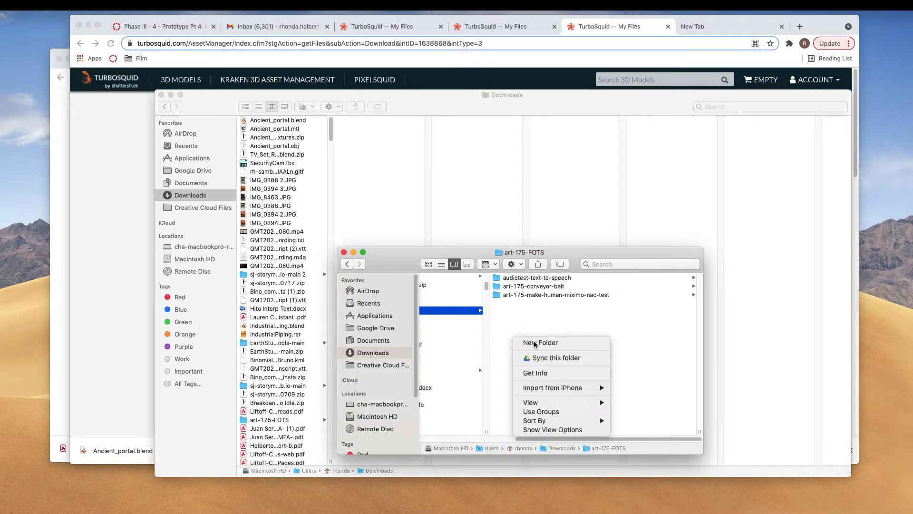
click(534, 343)
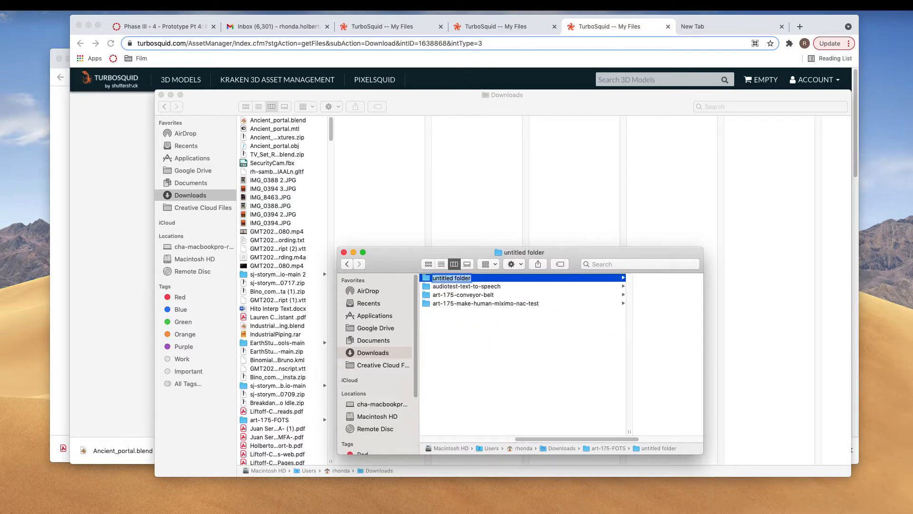
text(FOTS-Objes)
key(Return)
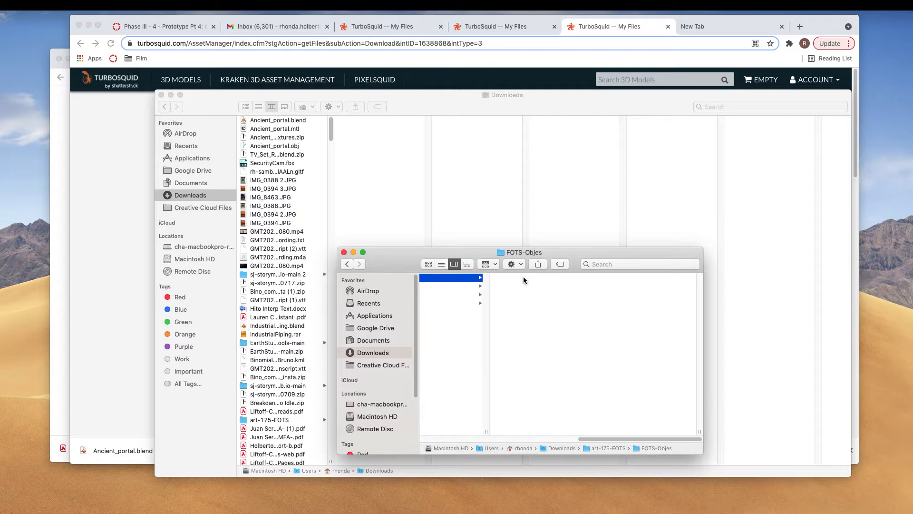
Create a subfolder named Portal inside FOTS-Objes
right_click(524, 305)
click(535, 305)
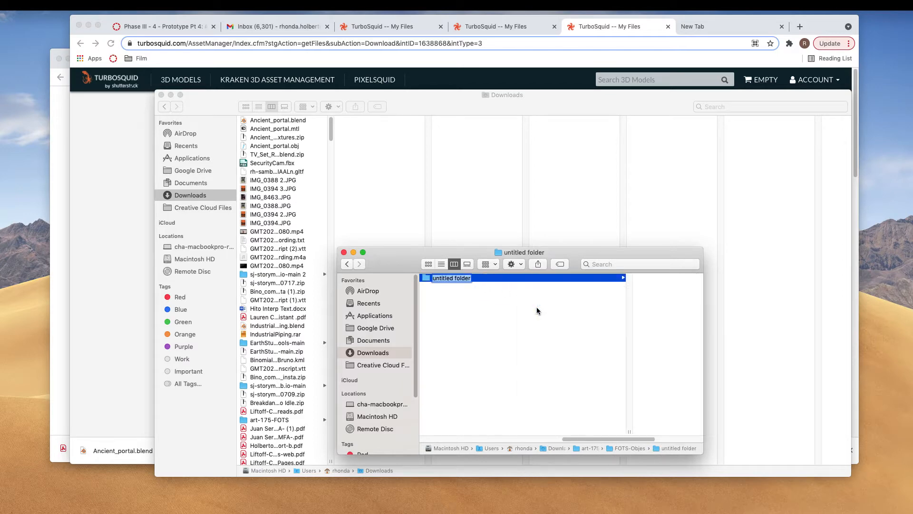
text(Portal)
key(Return)
Add another subfolder in FOTS-Objes and name it security-camper
right_click(512, 332)
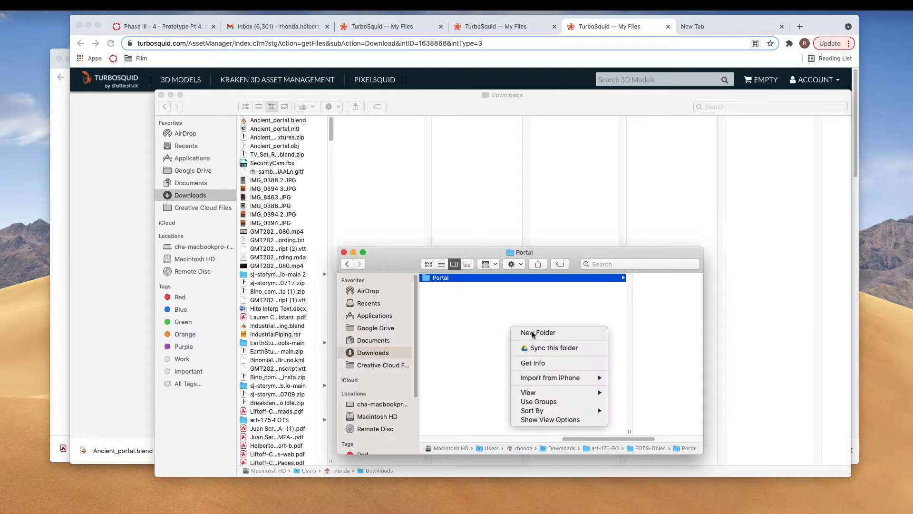
click(532, 332)
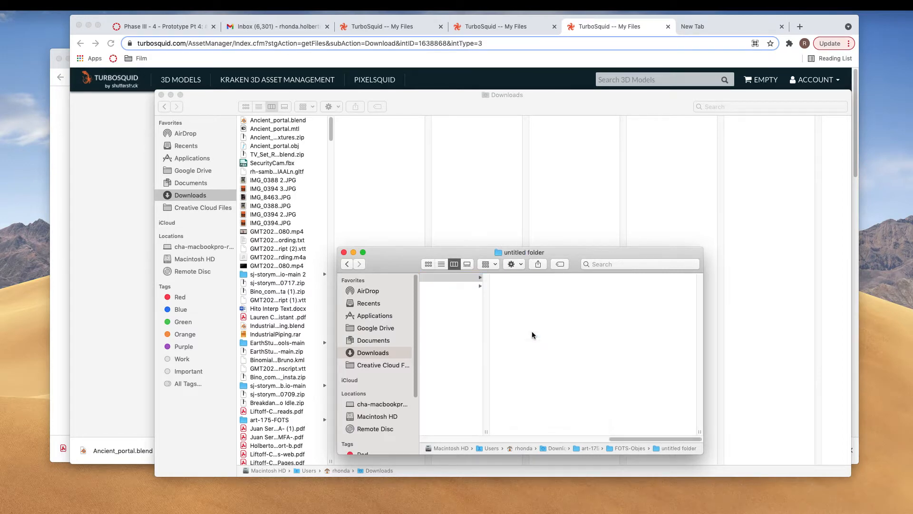
click(478, 279)
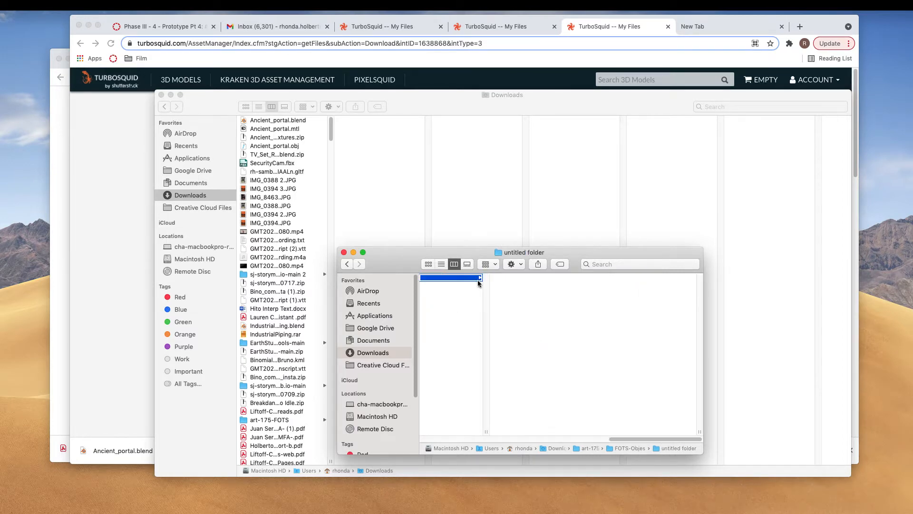
right_click(477, 279)
click(502, 334)
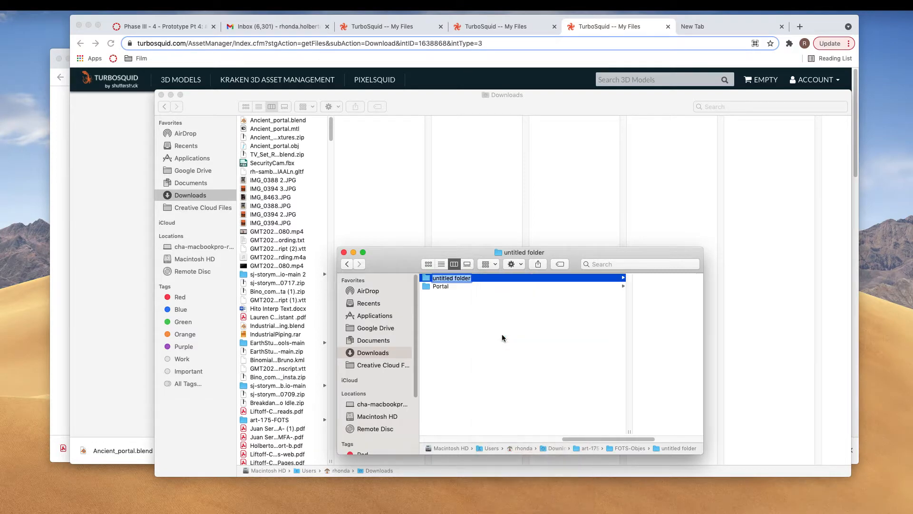
text(security-camper)
key(Return)
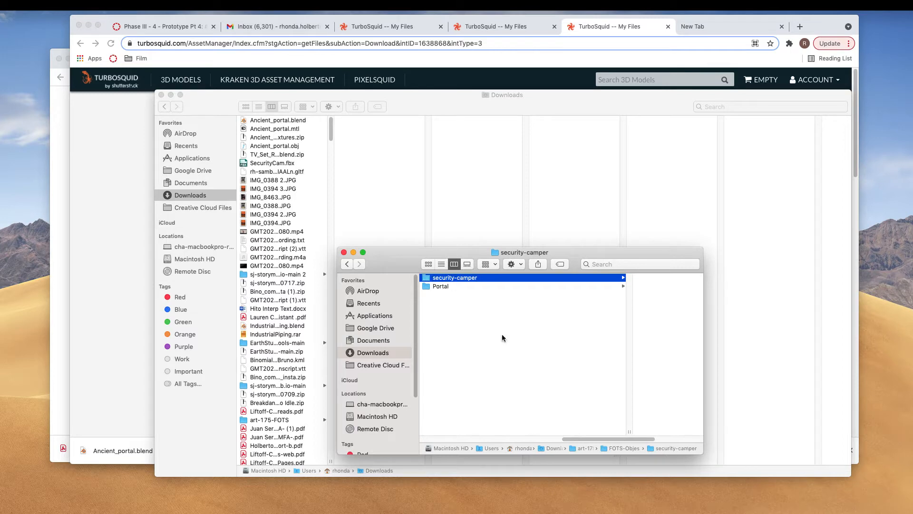
Create another subfolder in FOTS-Objes and name it tv
click(471, 336)
scroll(471, 333, left, 5)
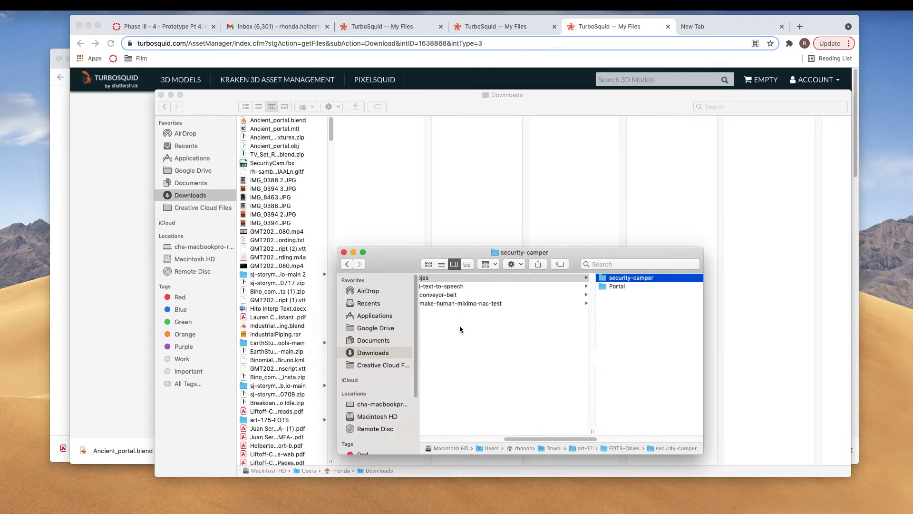
scroll(544, 326, right, 5)
right_click(589, 338)
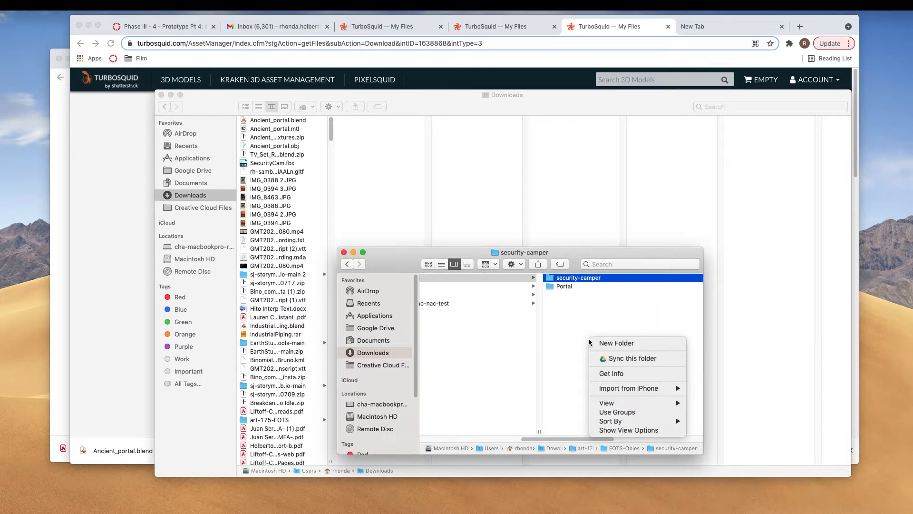
click(601, 344)
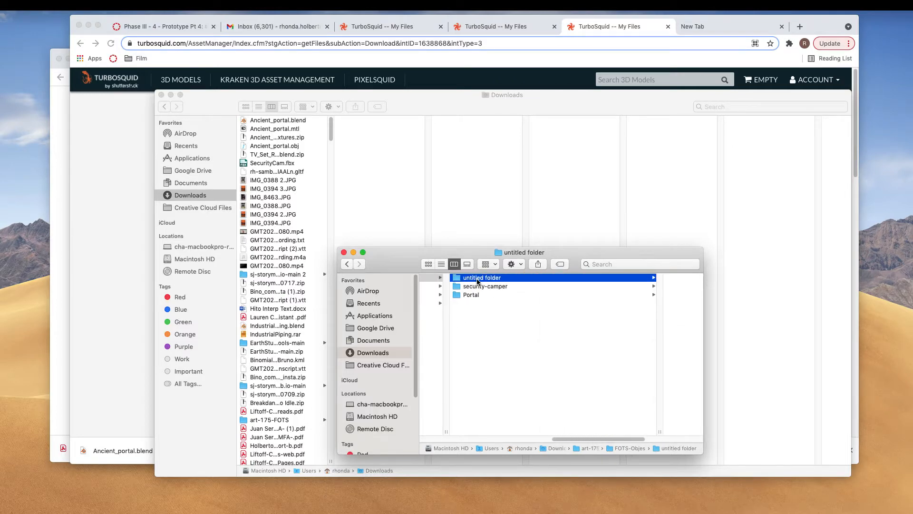
right_click(476, 280)
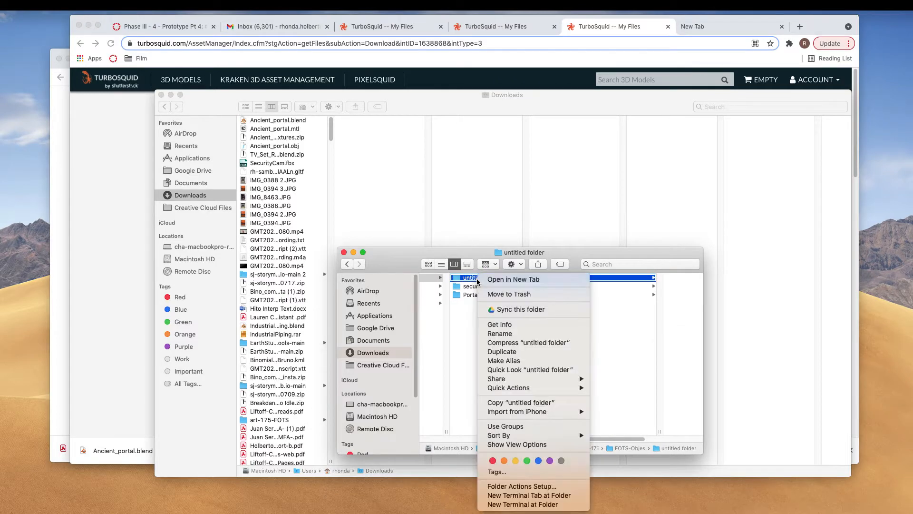
click(499, 333)
text(tv)
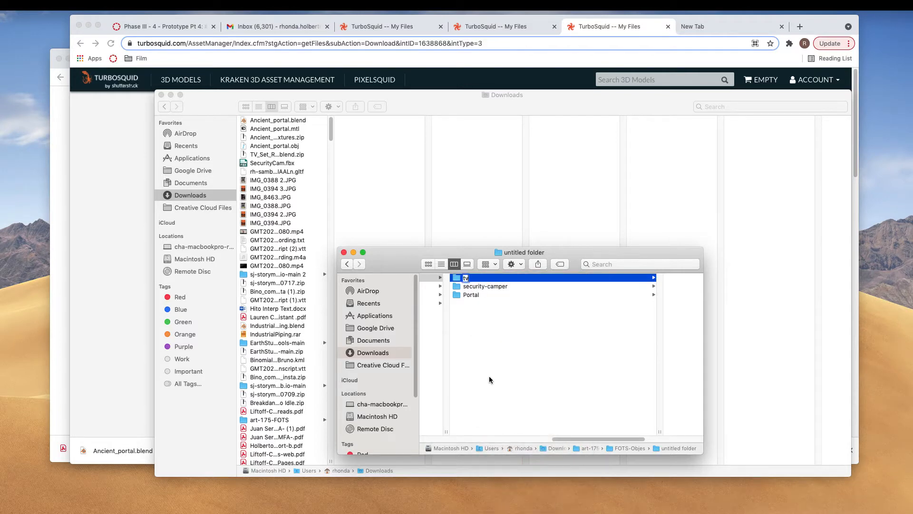
click(489, 376)
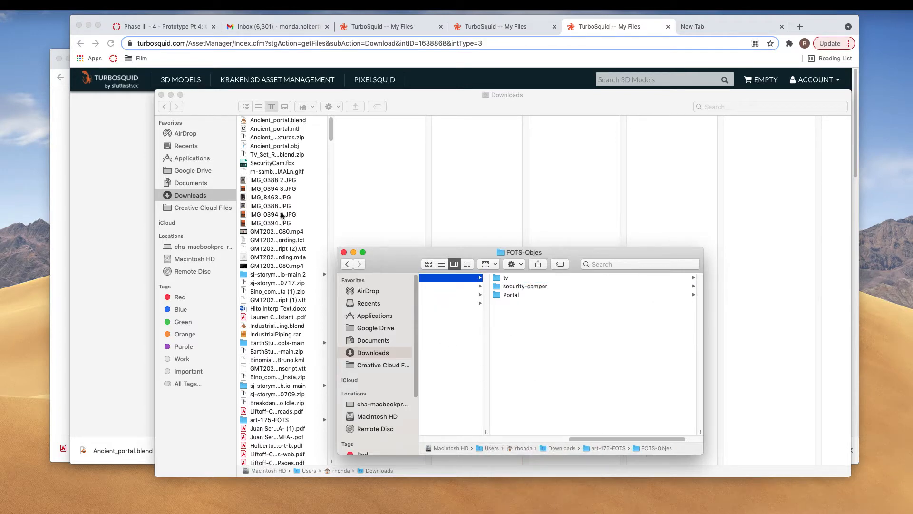
Move the four Ancient_portal files (.blend, .mtl, textures zip and .obj) from Downloads into the Portal folder, and open that folder to check them
click(266, 122)
click(263, 122)
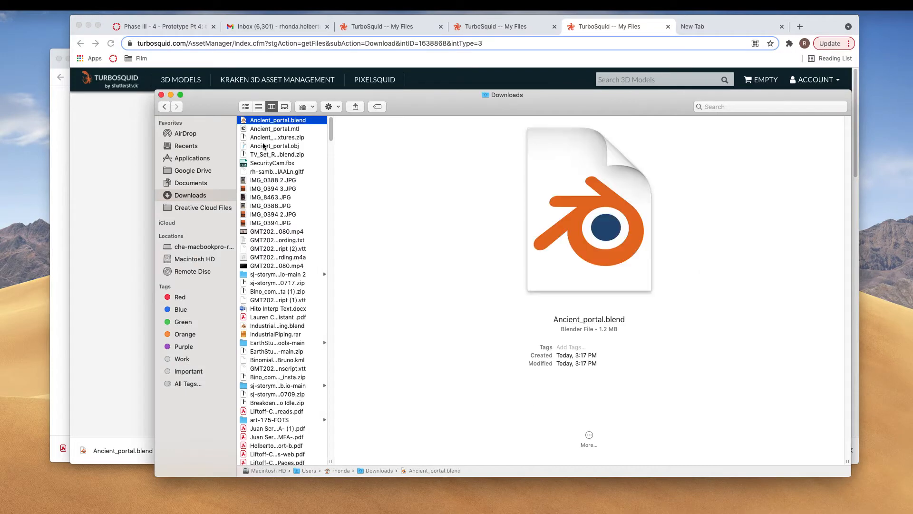
shift+click(264, 146)
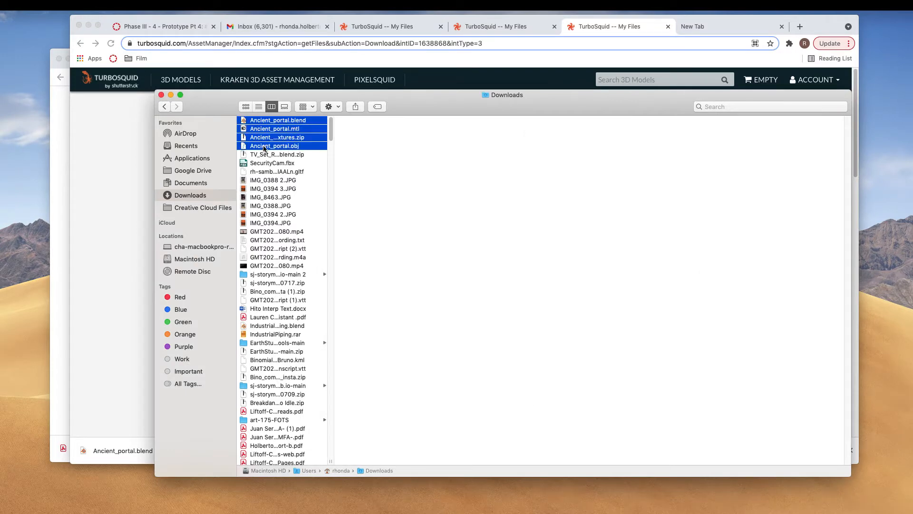
drag(432, 95, 911, 265)
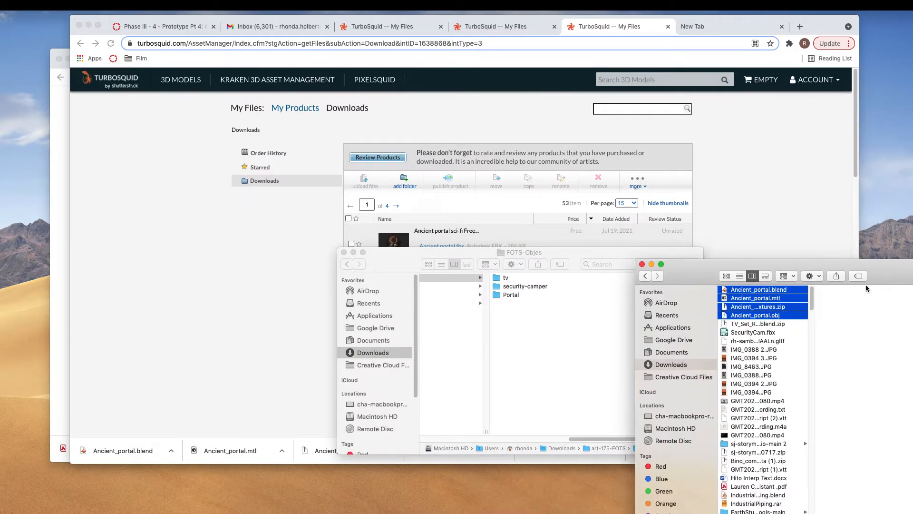
drag(764, 307, 516, 296)
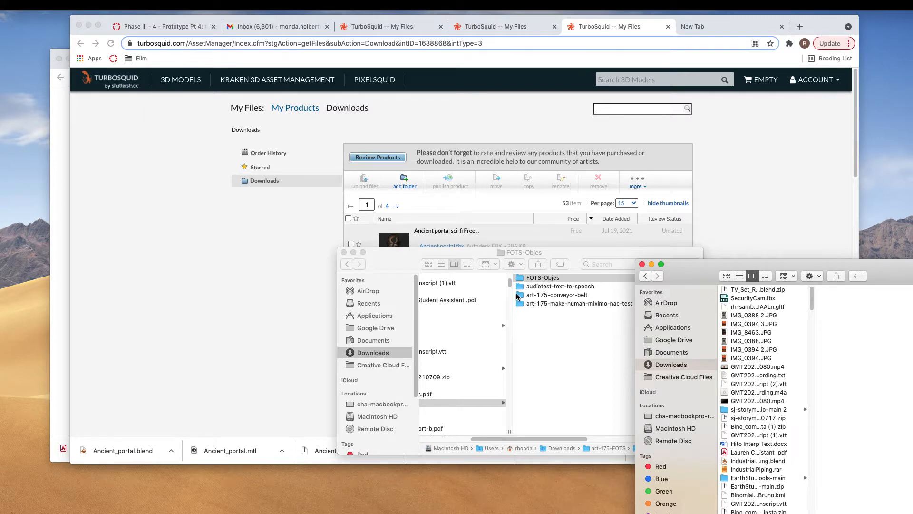
drag(585, 252, 454, 248)
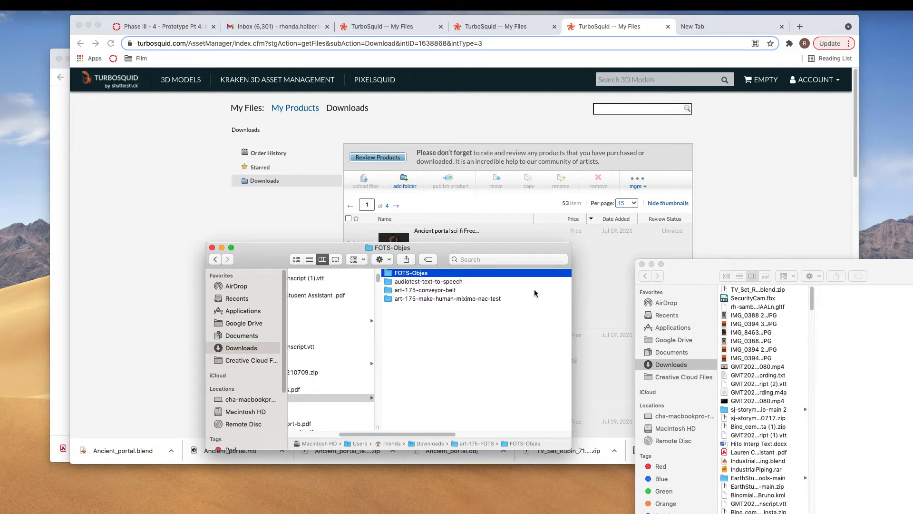
click(400, 277)
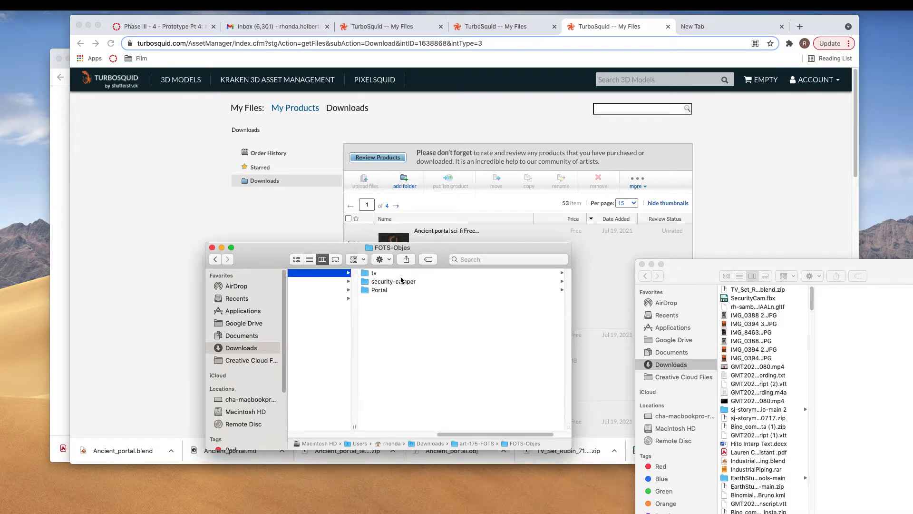
click(396, 289)
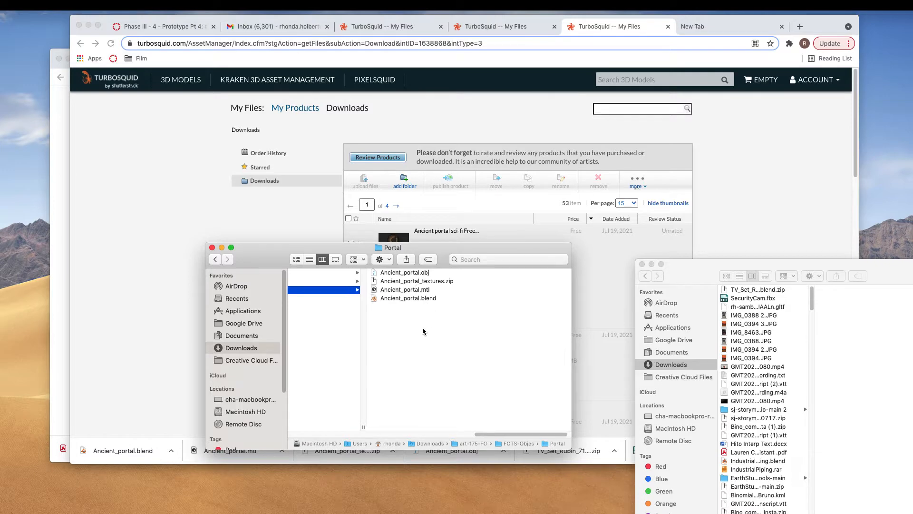
Move SecurityCam.fbx from Downloads into the security-camper folder
scroll(422, 327, left, 3)
click(334, 282)
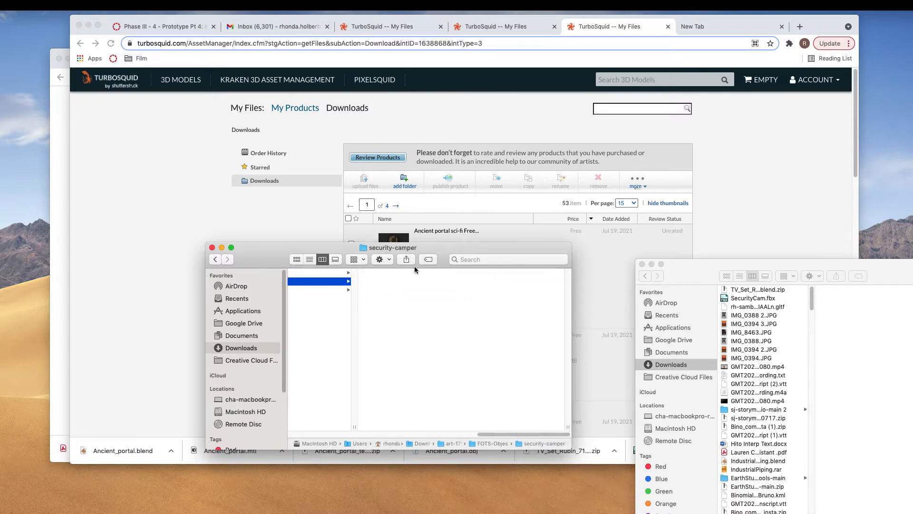
scroll(479, 327, left, 3)
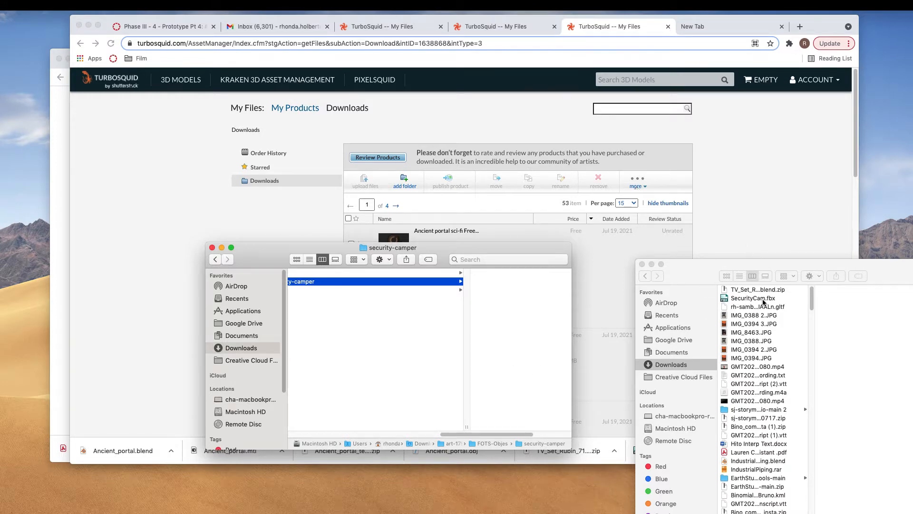
drag(761, 300, 515, 306)
Move the TV_Set_Rubin_714_blend.zip file from Downloads into the tv folder inside FOTS-Objes
scroll(527, 313, right, 5)
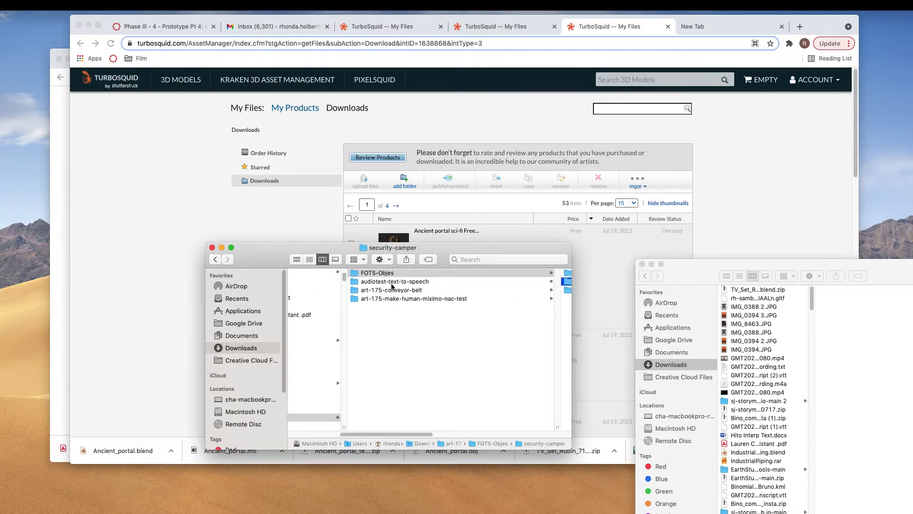
scroll(501, 290, right, 3)
click(481, 273)
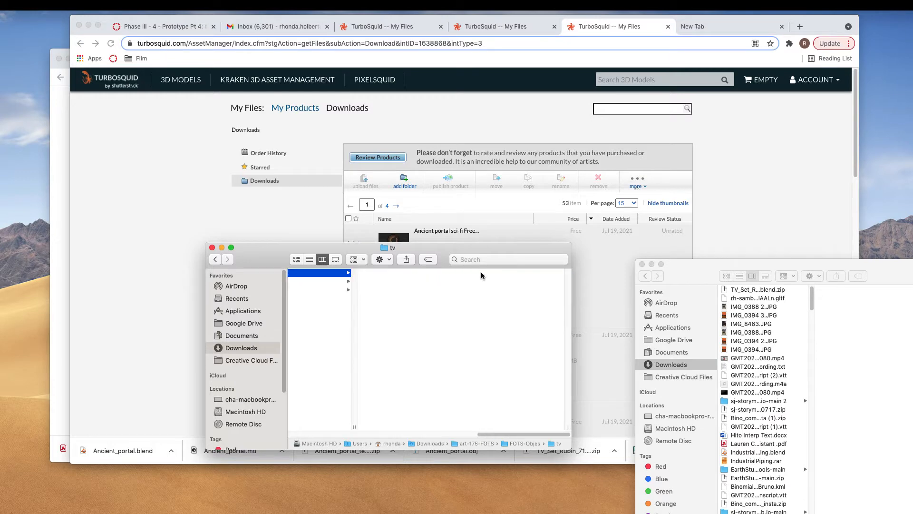
drag(761, 289, 451, 322)
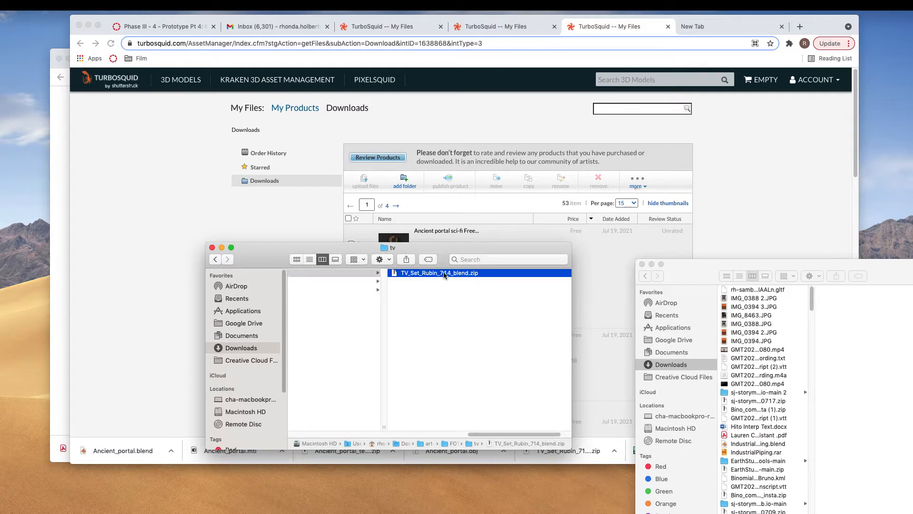
Extract TV_Set_Rubin_714_blend.zip in the tv folder with Archive Utility and open the extracted Textures folder
right_click(364, 274)
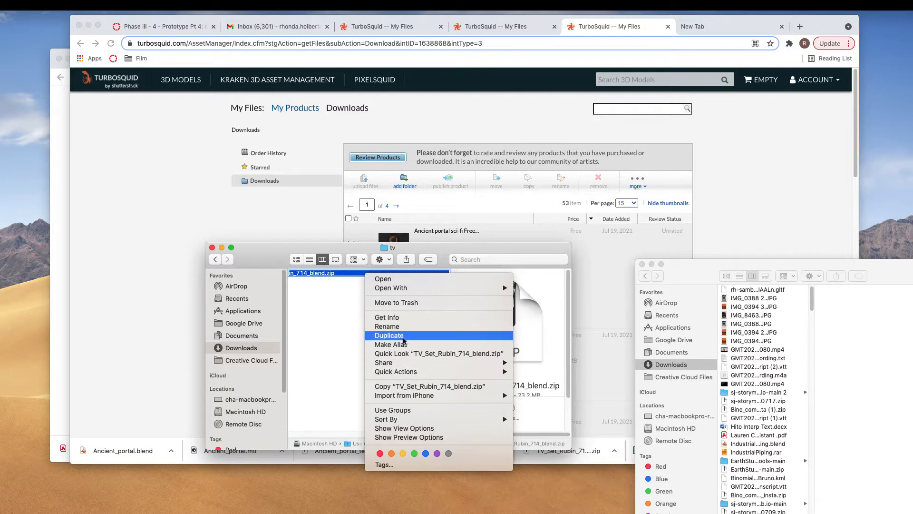
mouse_move(416, 288)
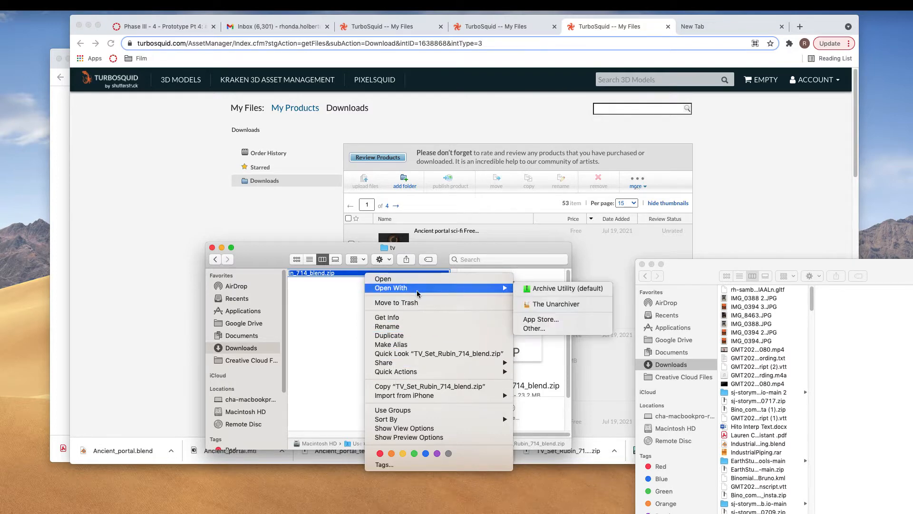
click(555, 295)
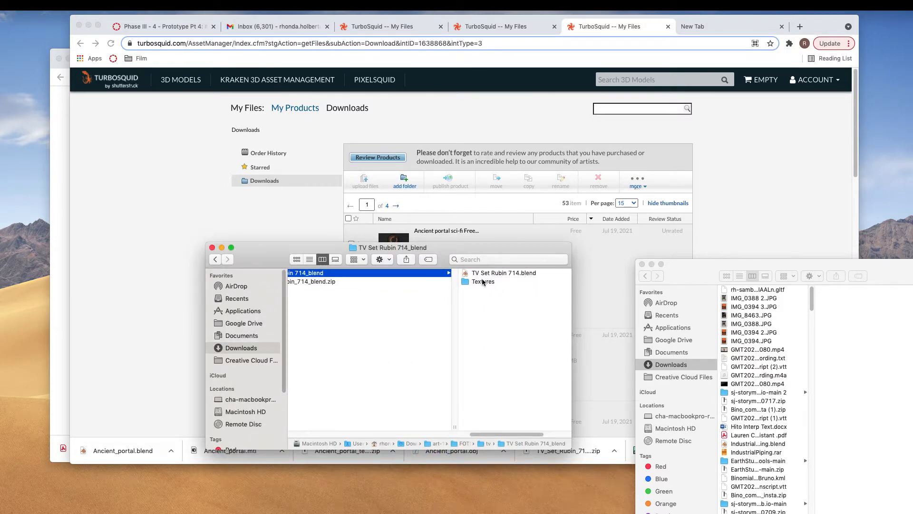
click(483, 282)
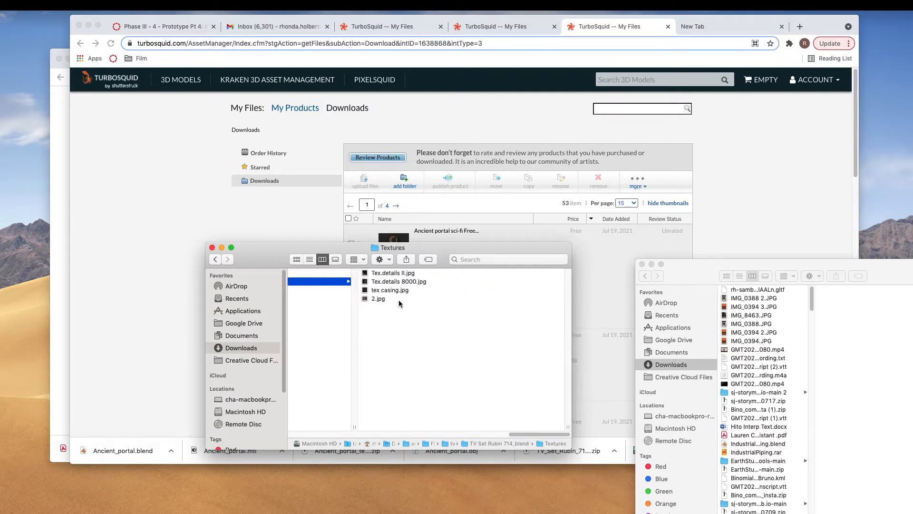
Extract Ancient_portal_textures.zip in the Portal folder with Archive Utility
scroll(329, 313, left, 5)
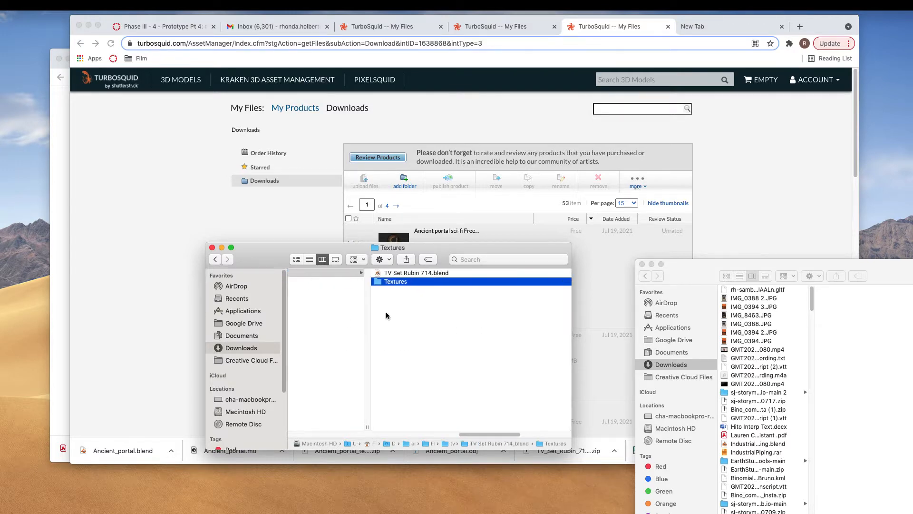
scroll(381, 294, left, 6)
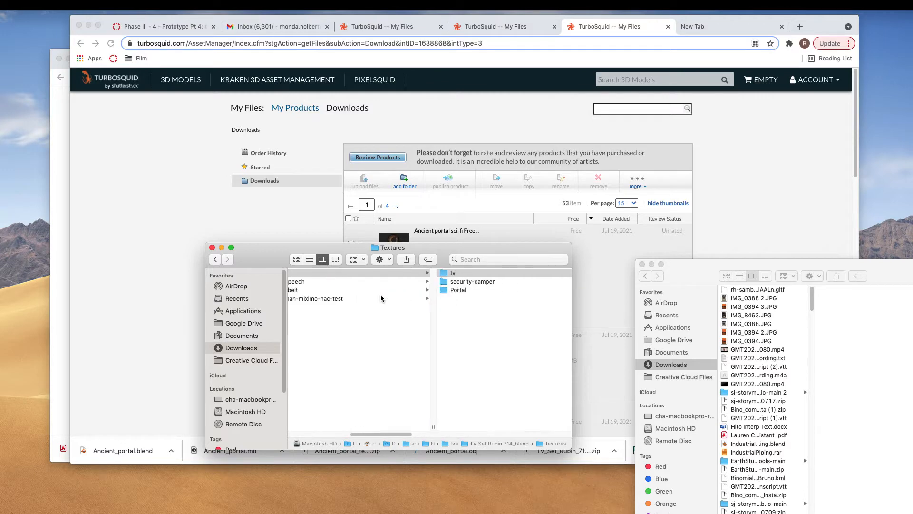
click(460, 291)
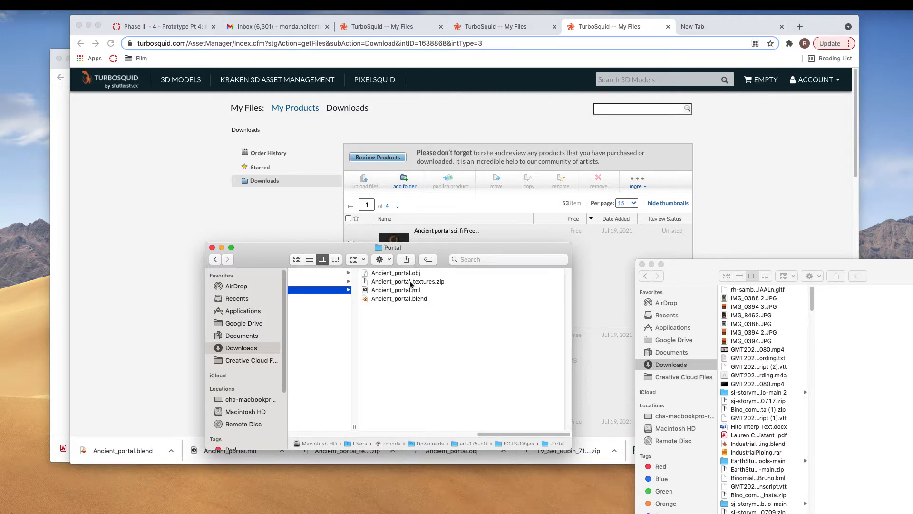
click(411, 281)
right_click(334, 284)
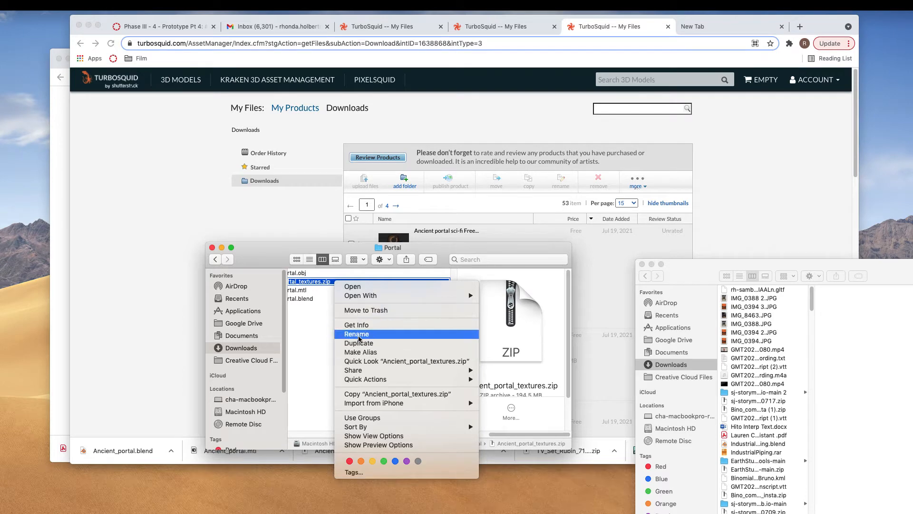
mouse_move(376, 296)
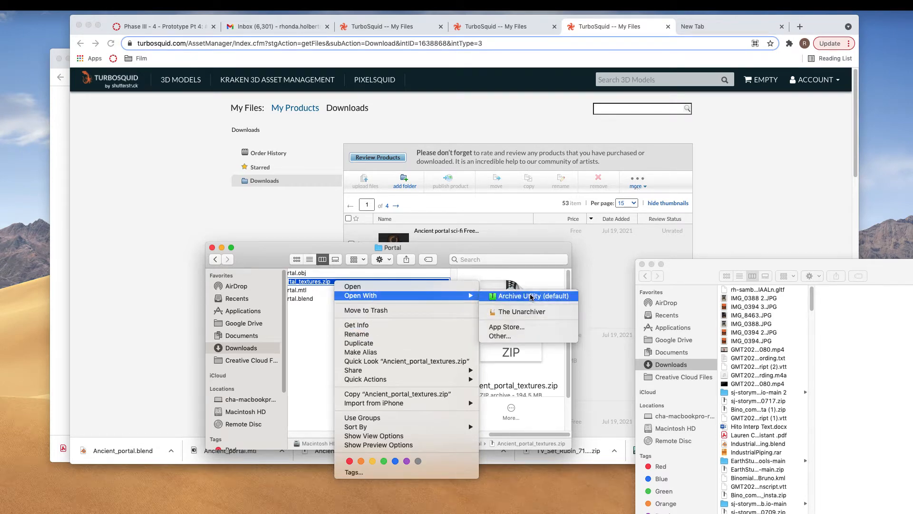
click(504, 296)
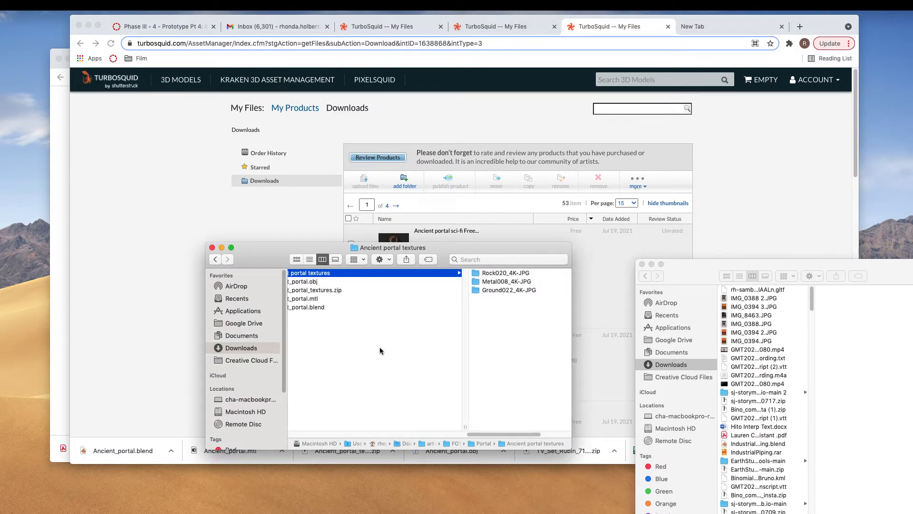
Preview Ancient_portal.obj and Ancient_portal.blend in the Portal folder
scroll(379, 350, left, 5)
click(435, 281)
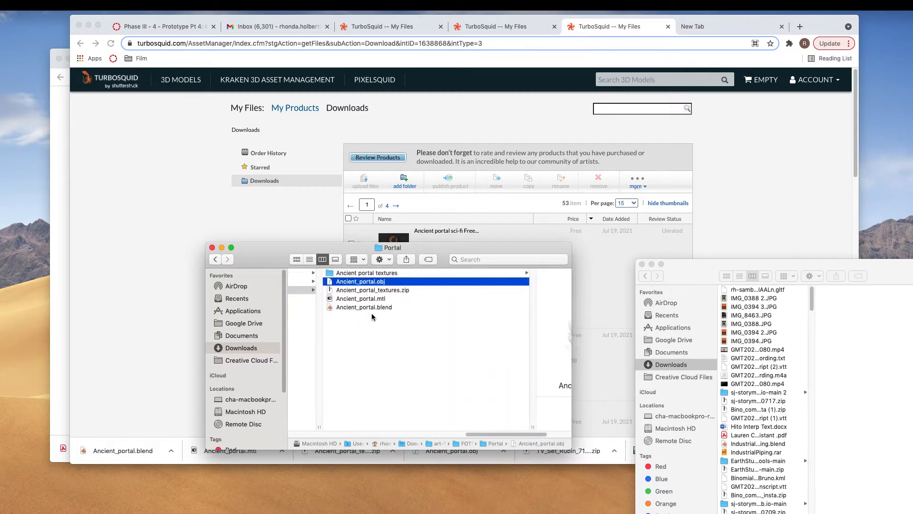
click(386, 307)
scroll(312, 322, left, 2)
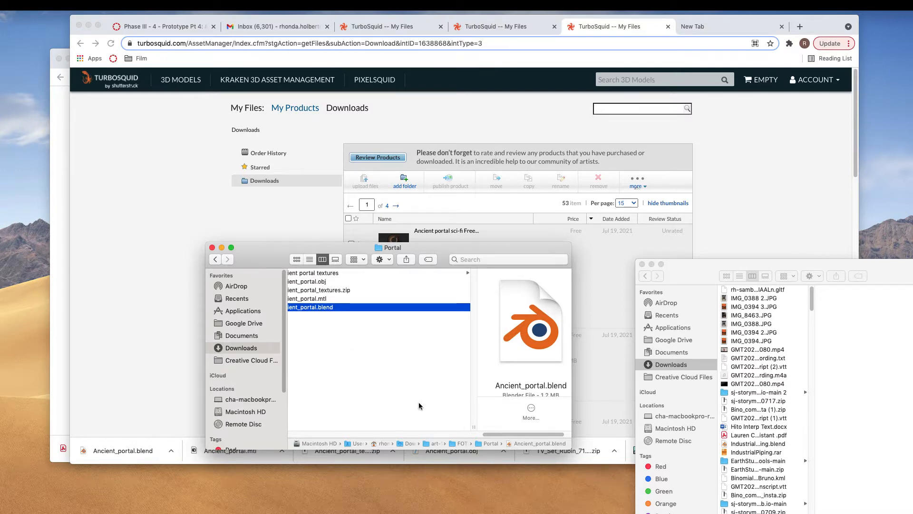
Review the tv folder's contents and the SecurityCam.fbx file in security-camper, and switch away from Finder
scroll(414, 399, left, 10)
click(337, 274)
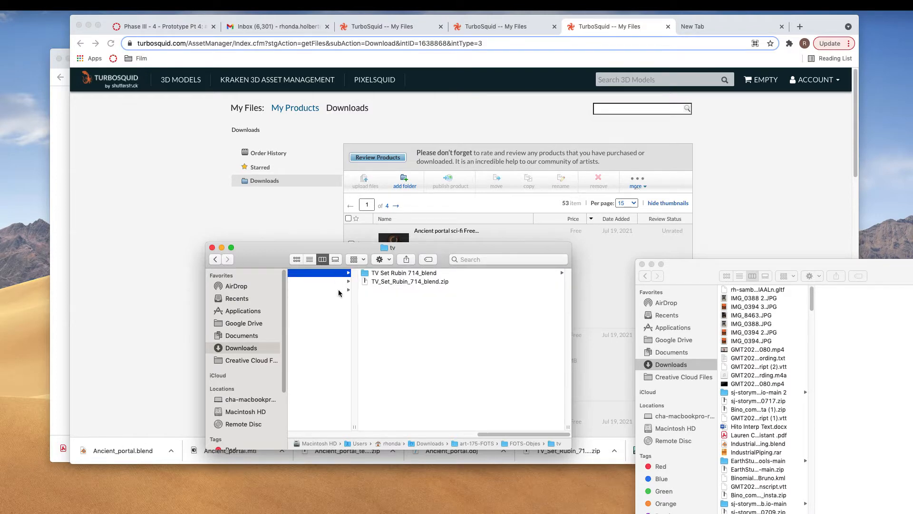
scroll(360, 347, right, 3)
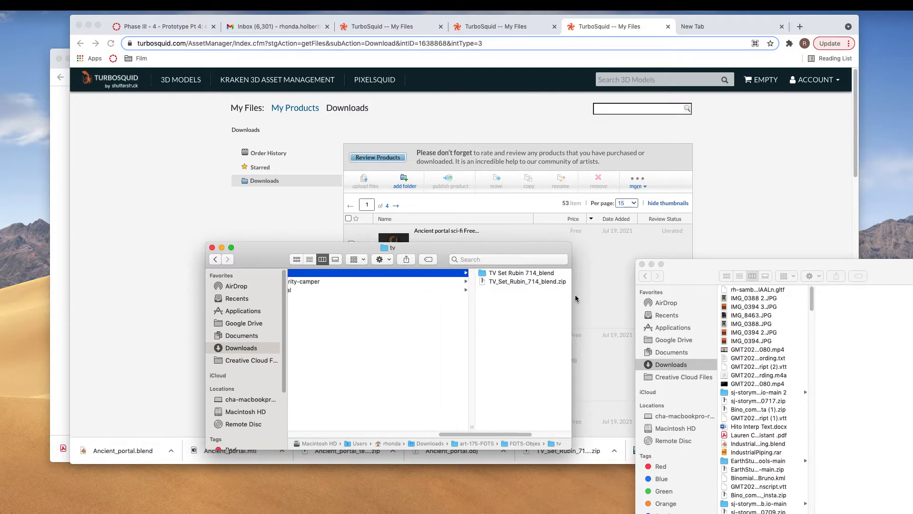
click(324, 283)
click(395, 273)
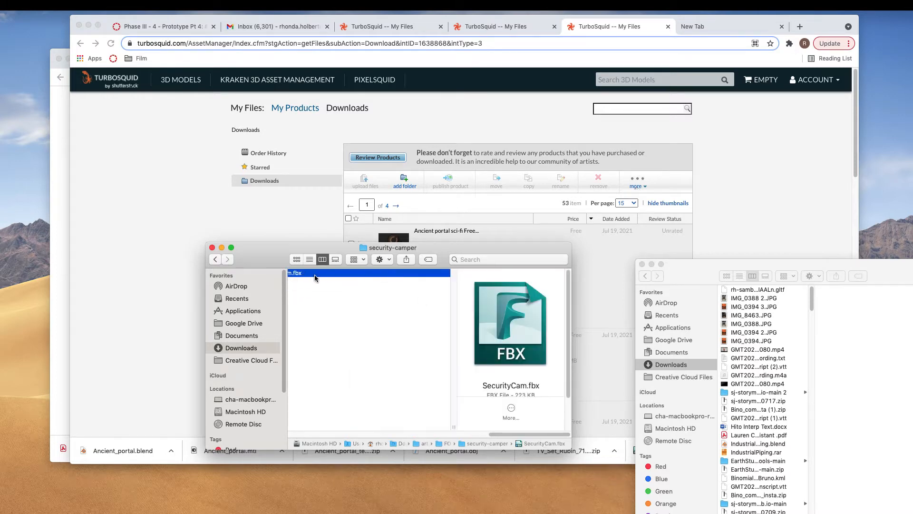
scroll(378, 361, left, 3)
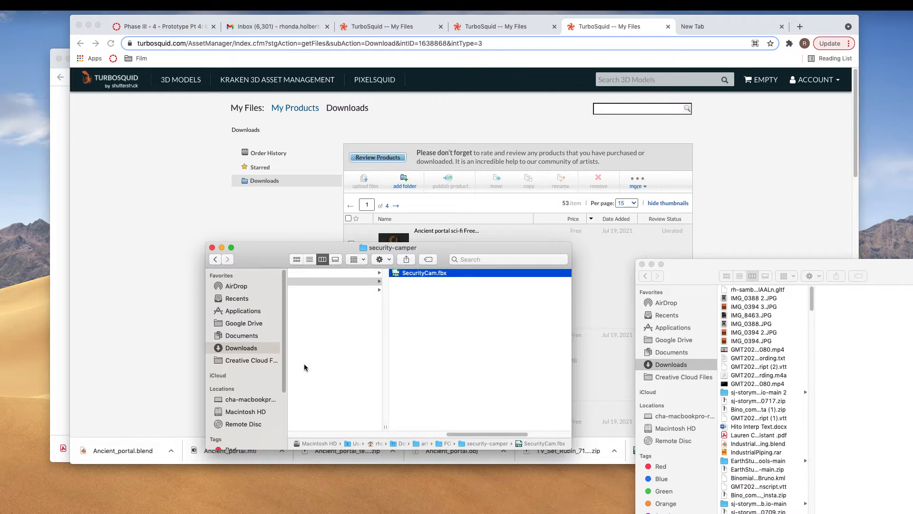
key(super+Tab)
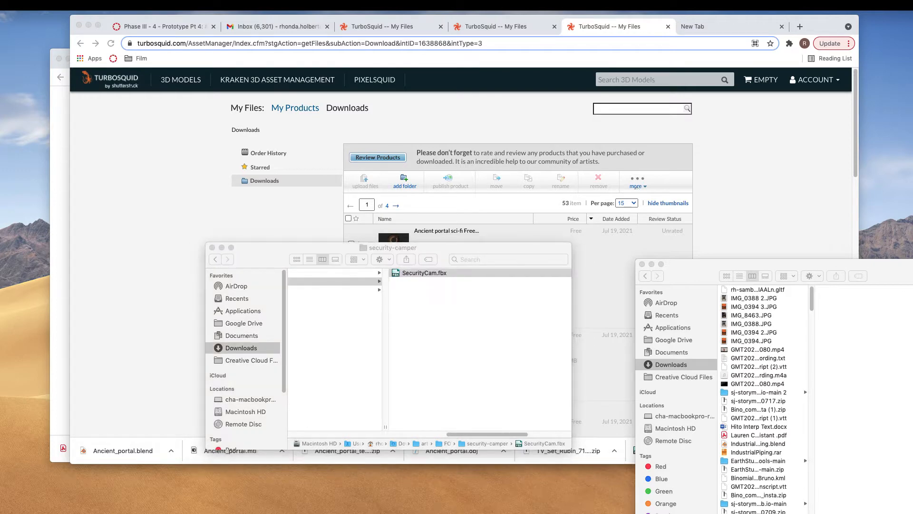
Switch to Blender and start a new General file without saving the changes to the open one
drag(174, 513, 117, 38)
click(69, 45)
mouse_move(84, 58)
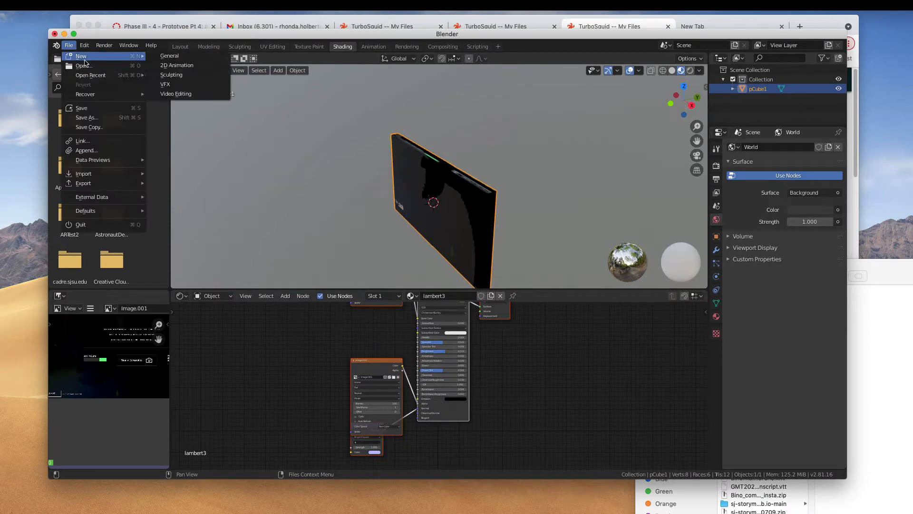
click(192, 59)
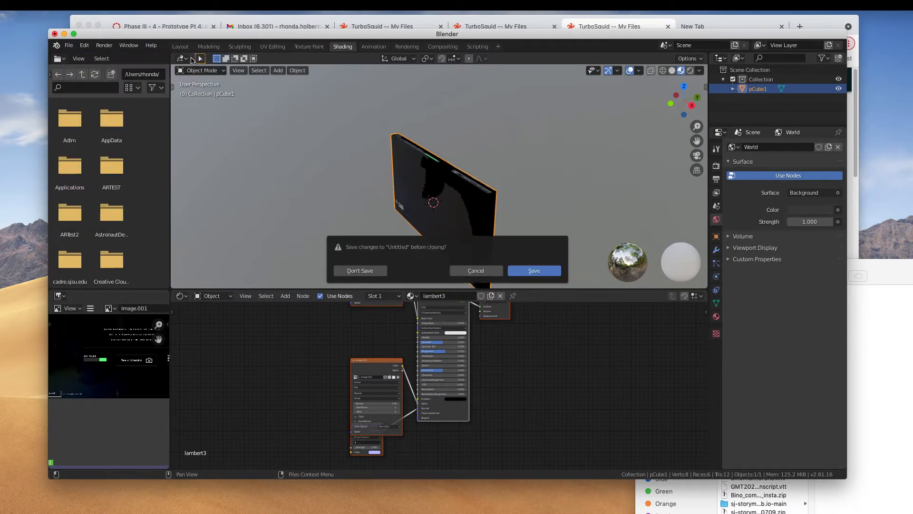
click(373, 270)
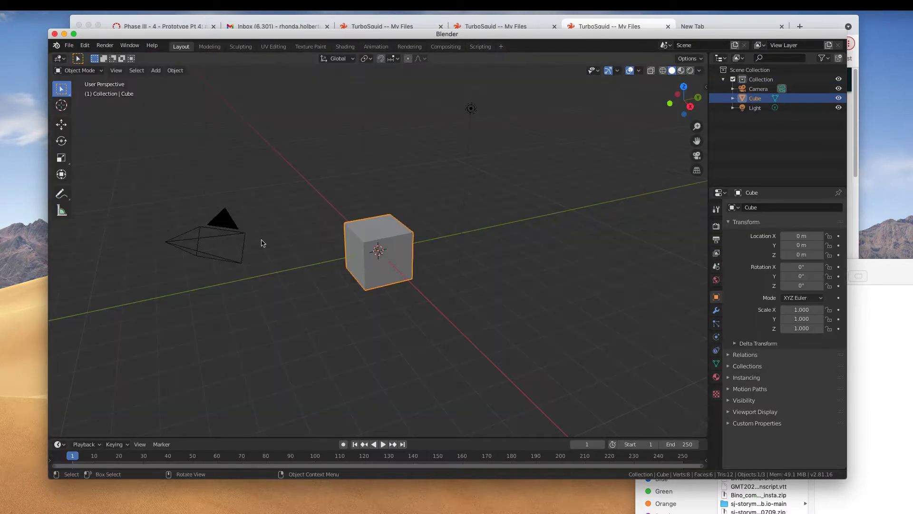
Delete the default camera, cube and light from the new scene
key(a)
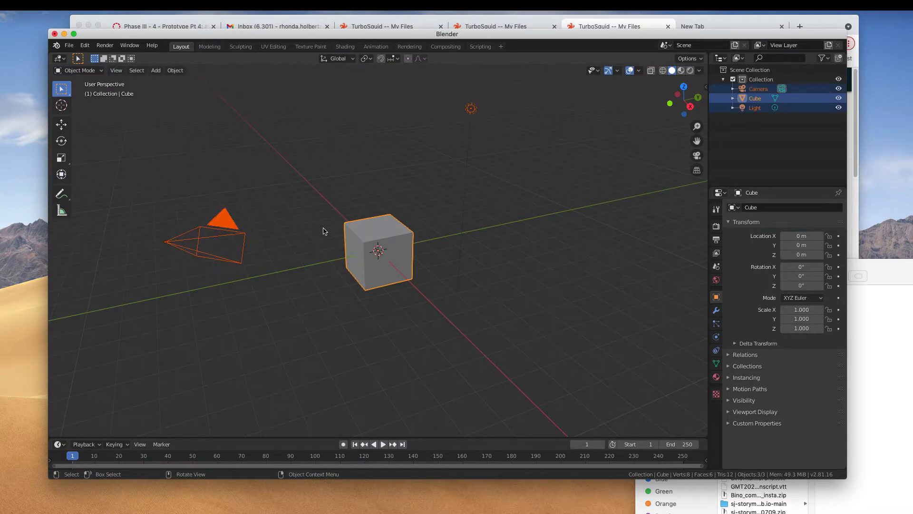
key(x)
click(324, 230)
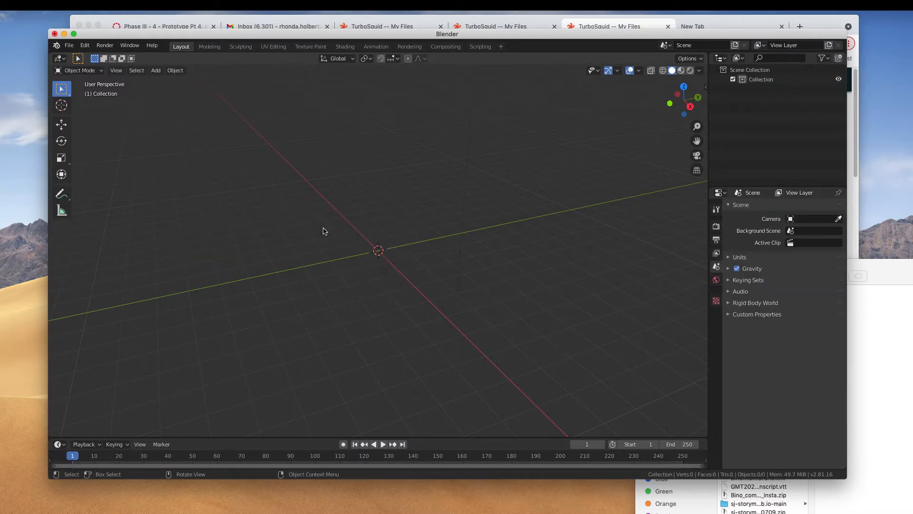
Try to import SecurityCam.fbx as FBX from the security-camper folder in Downloads/art-175-FOTS/FOTS-Objes
click(69, 45)
mouse_move(92, 174)
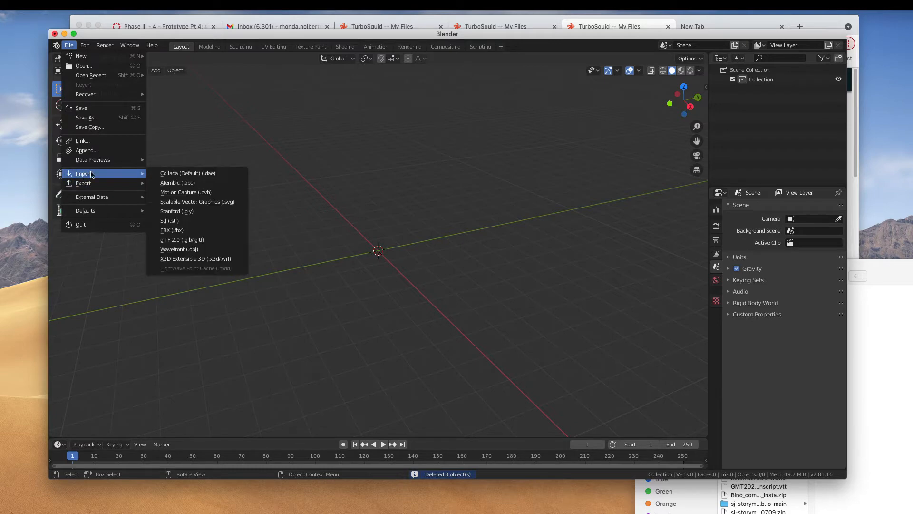
click(189, 231)
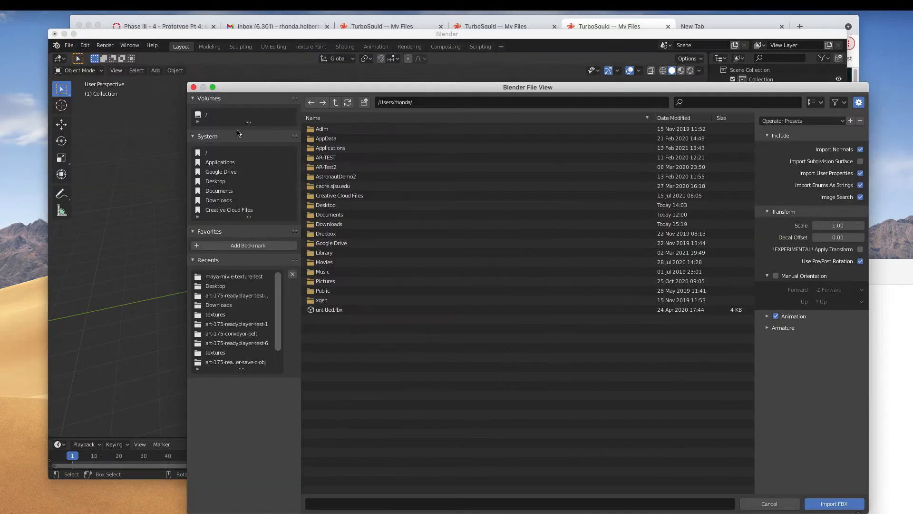
click(229, 201)
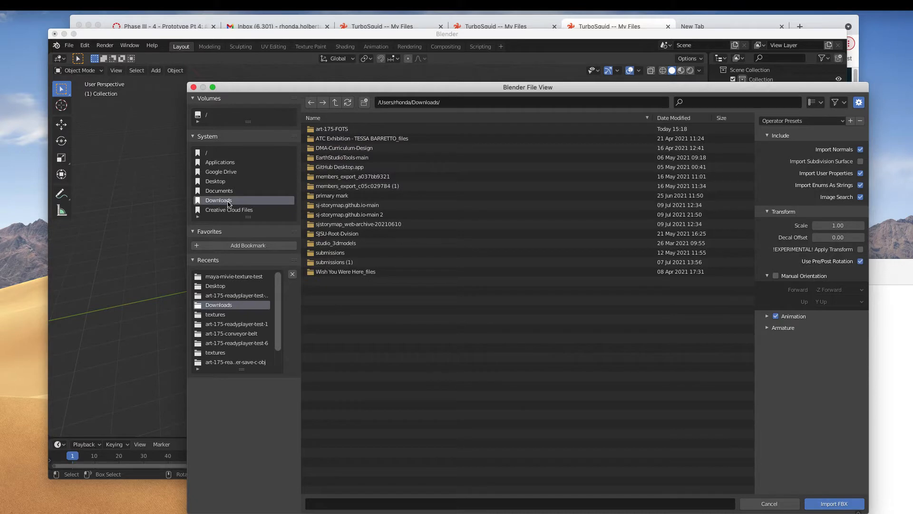
click(336, 129)
click(345, 157)
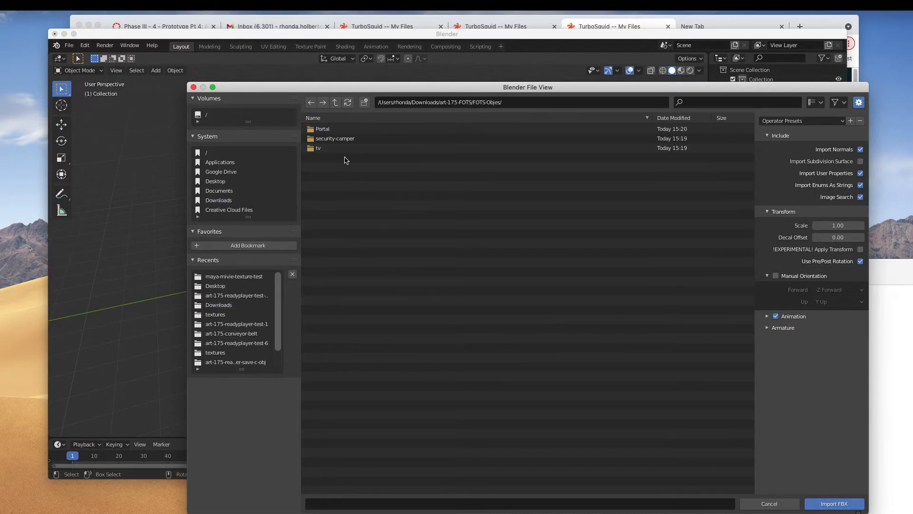
click(319, 149)
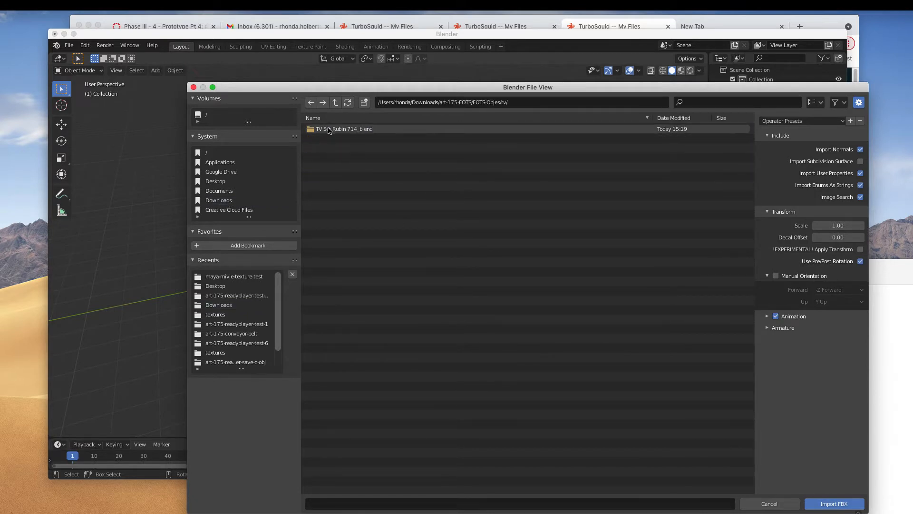
click(335, 102)
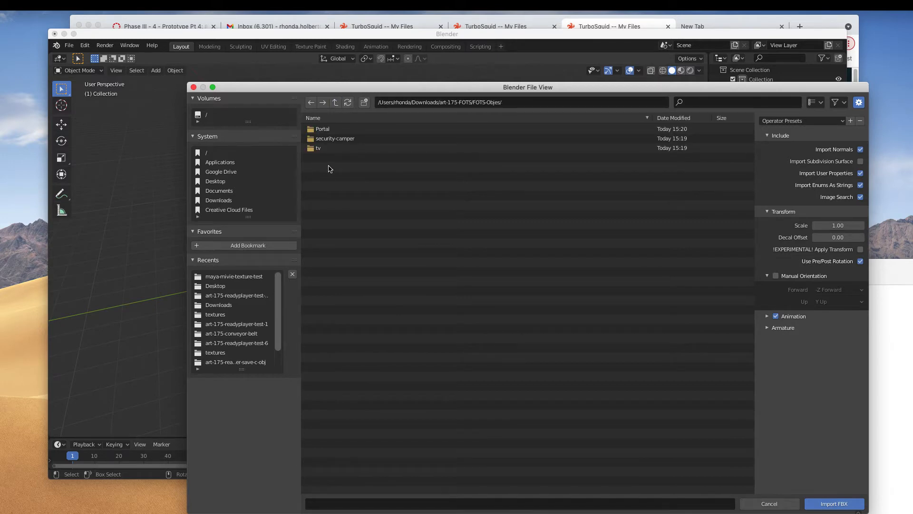
click(325, 139)
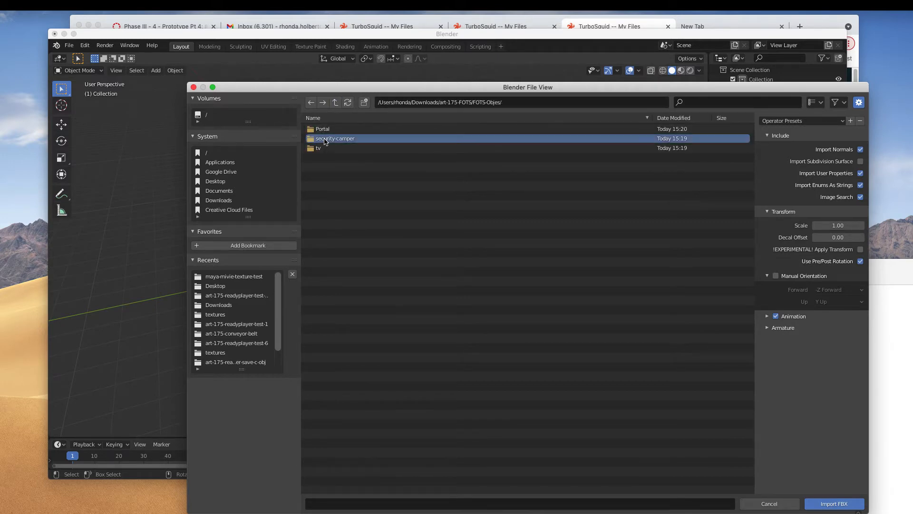
click(327, 130)
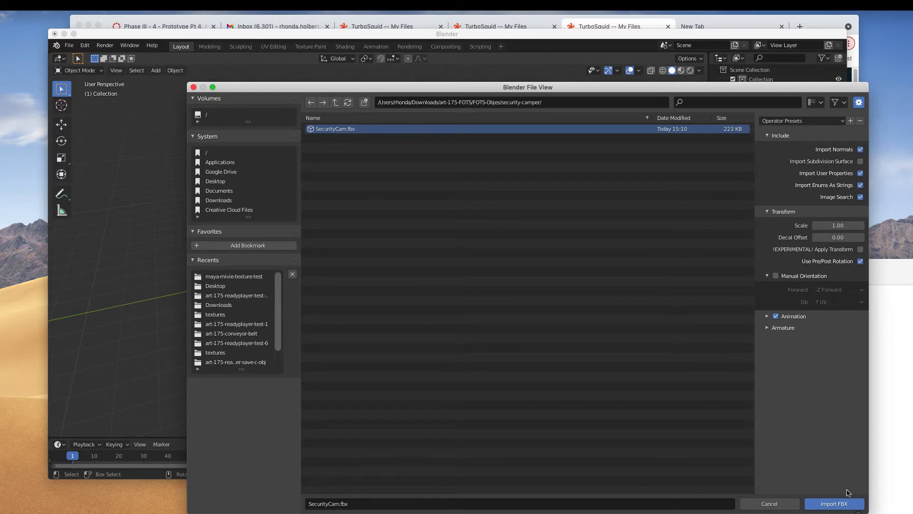
click(844, 506)
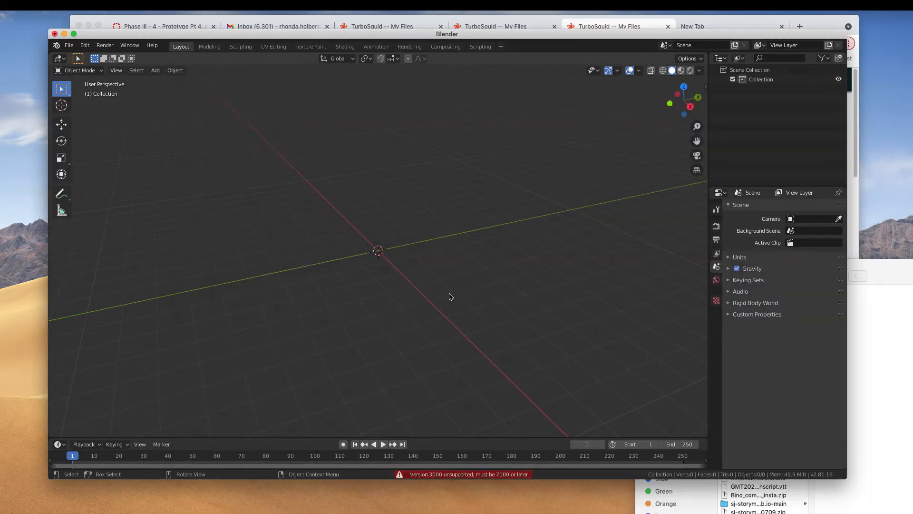
scroll(391, 266, up, 9)
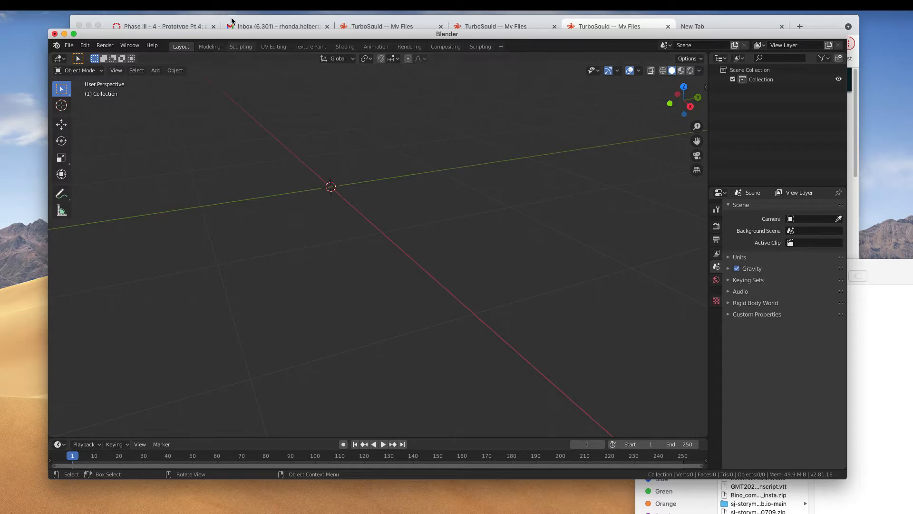
drag(262, 36, 228, 72)
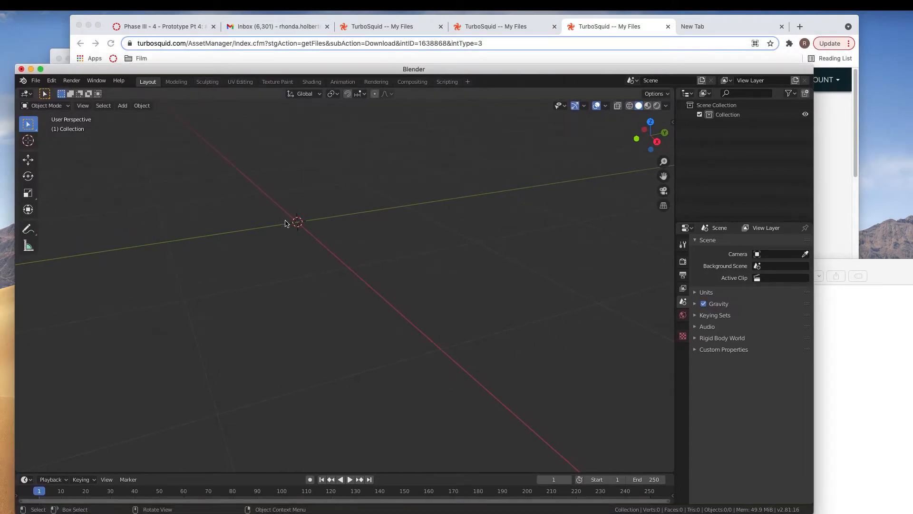
scroll(285, 224, up, 8)
scroll(285, 223, down, 5)
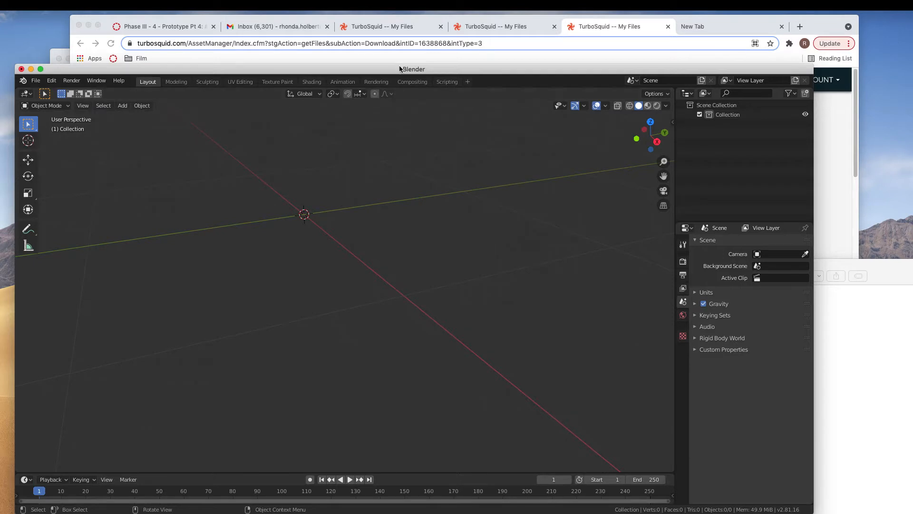
mouse_move(388, 72)
mouse_down()
mouse_move(388, 52)
mouse_move(398, 61)
mouse_up()
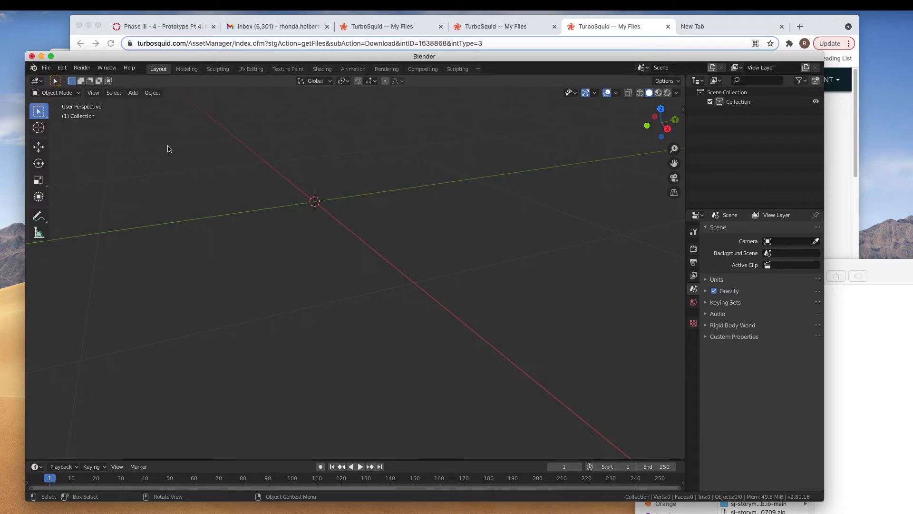
Start a new General file without saving and delete its default camera, cube and light
click(46, 67)
mouse_move(59, 83)
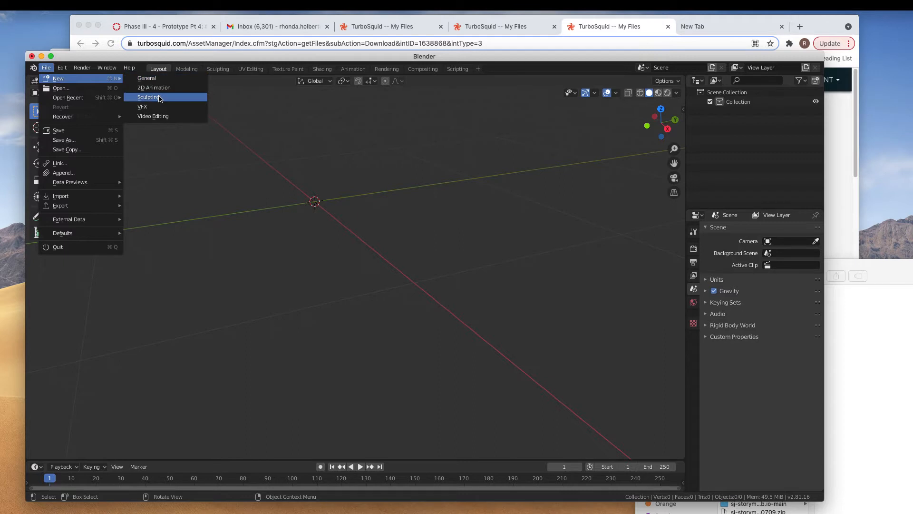
click(160, 78)
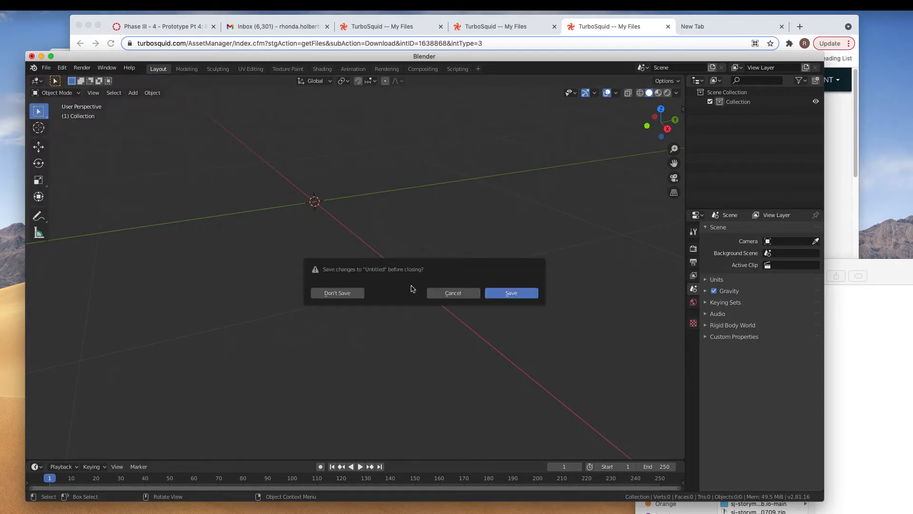
click(334, 293)
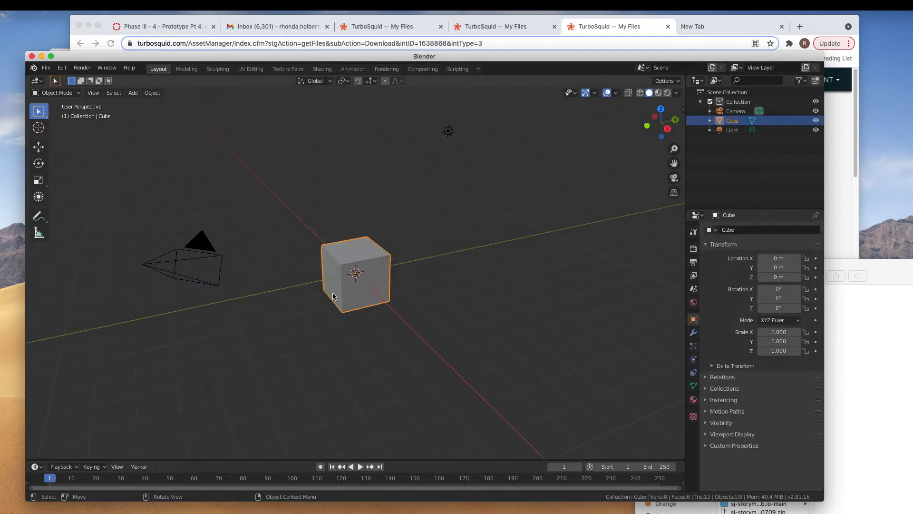
key(a)
key(x)
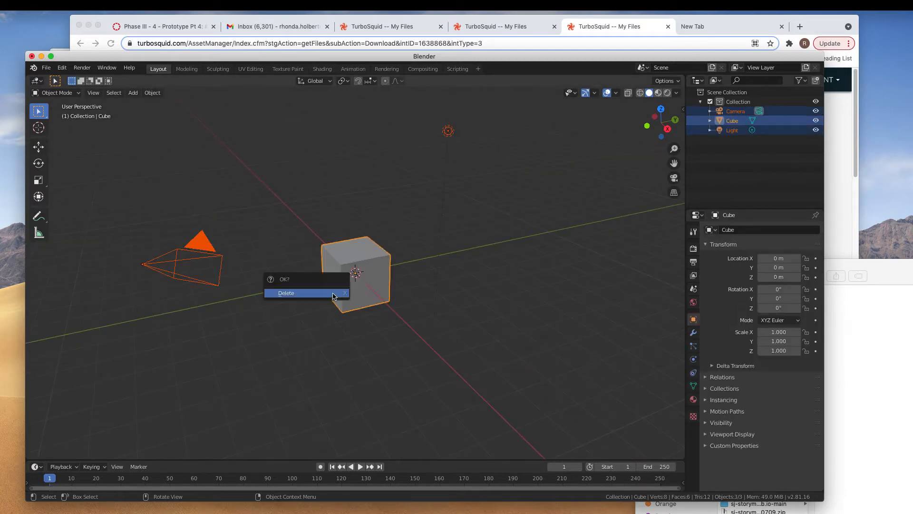
click(335, 294)
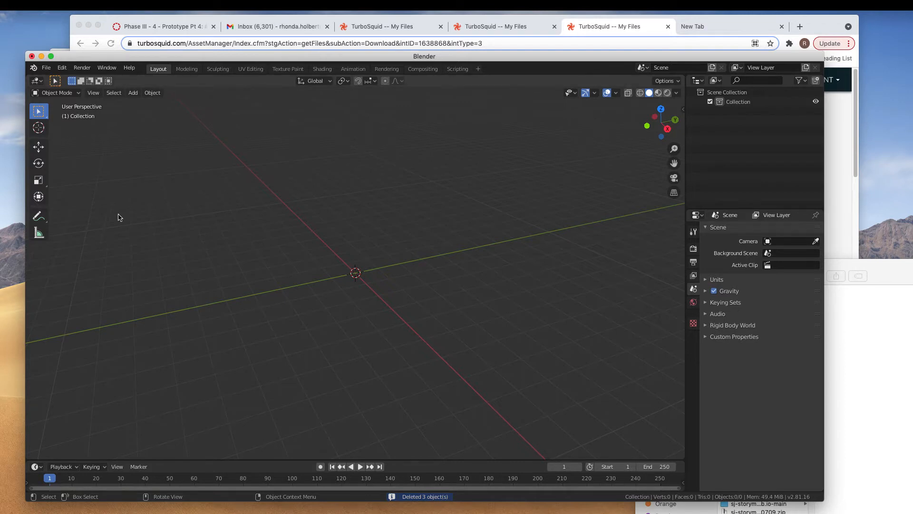
Start a Wavefront OBJ import and check the security-camper and tv folders in FOTS-Objes for importable files
click(46, 68)
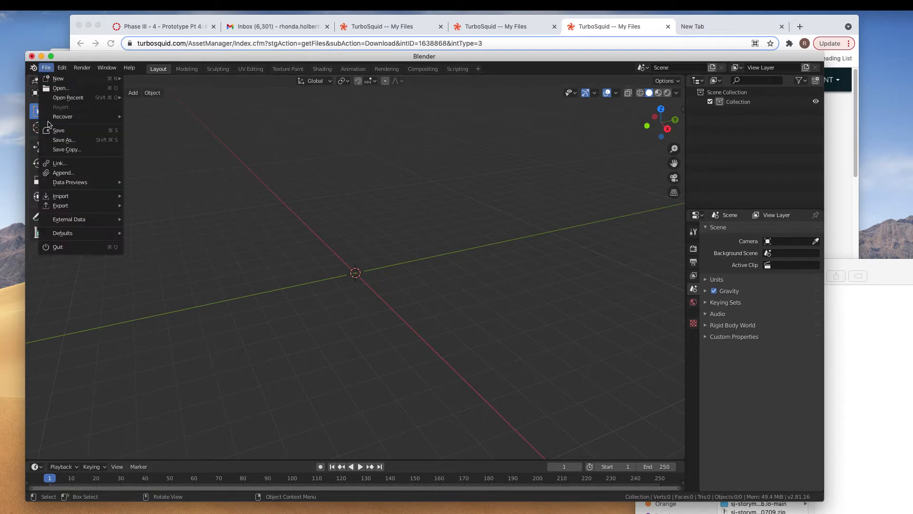
mouse_move(69, 197)
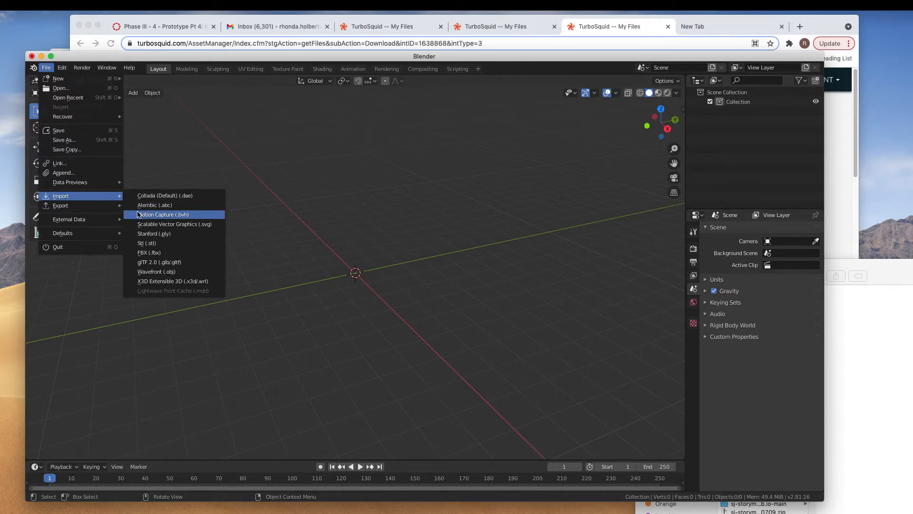
click(181, 271)
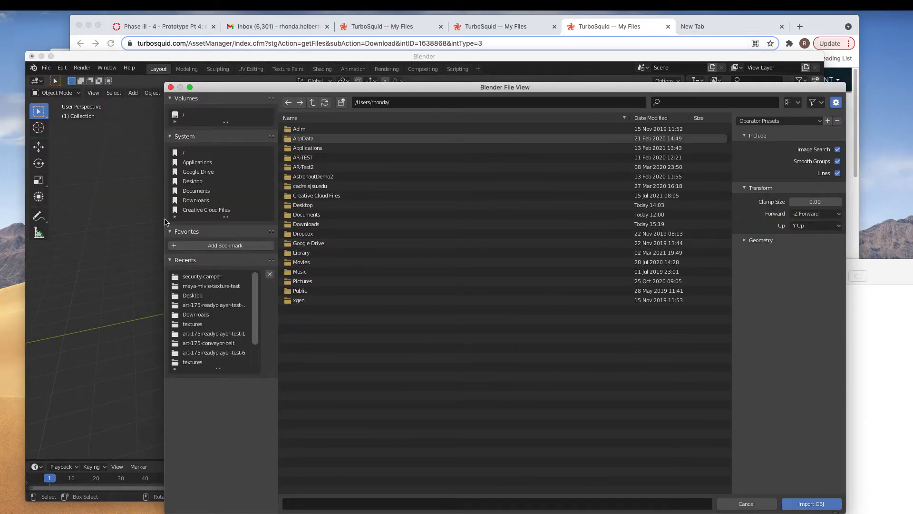
click(202, 277)
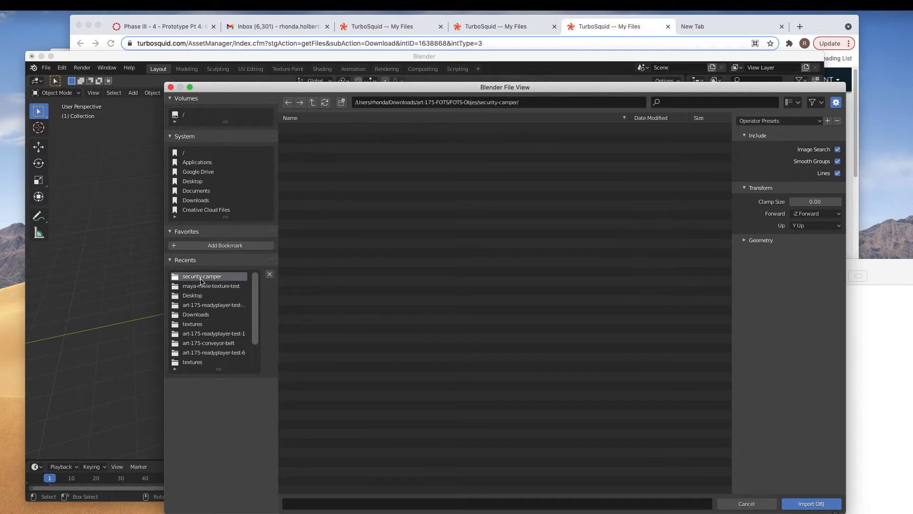
click(312, 104)
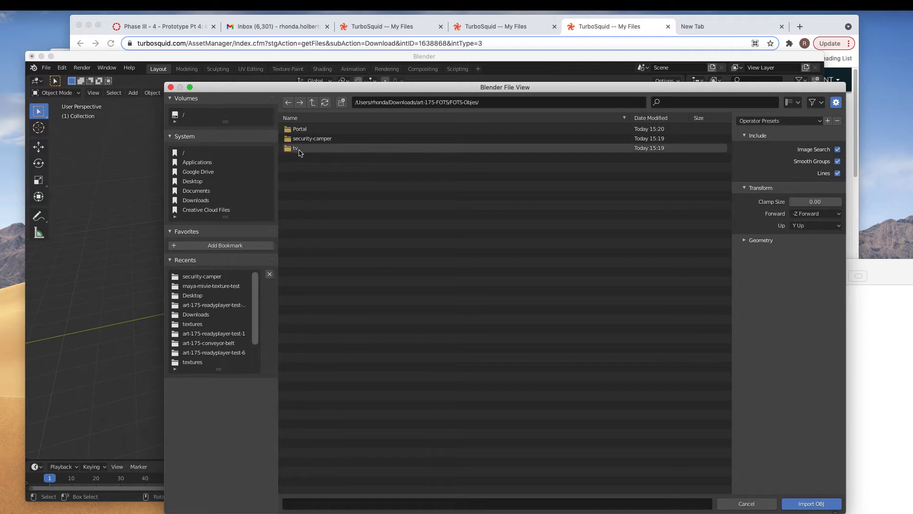
click(299, 149)
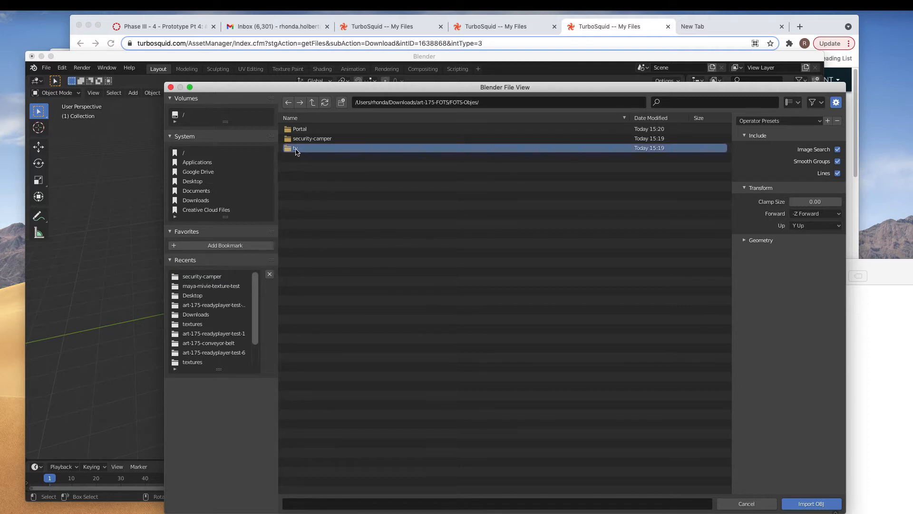
double_click(296, 149)
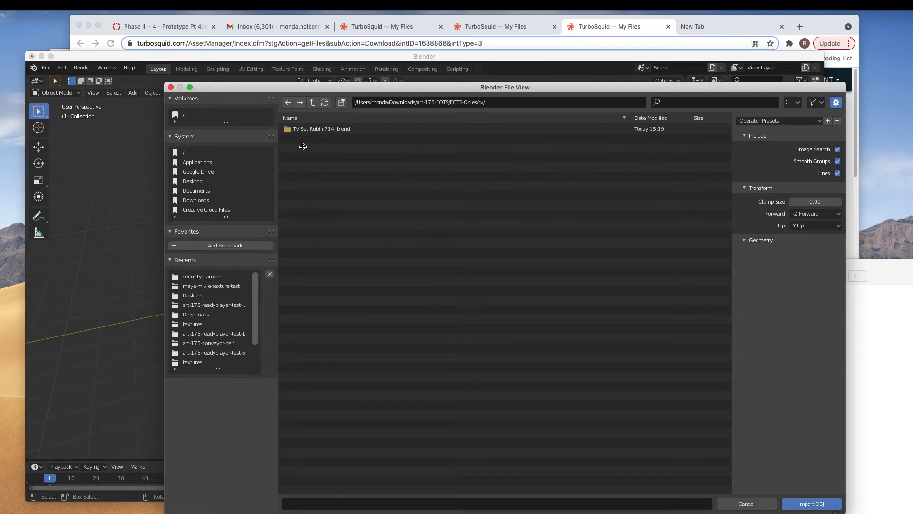
Import Ancient_portal.obj from the Portal folder in FOTS-Objes into the empty scene
click(312, 103)
click(312, 103)
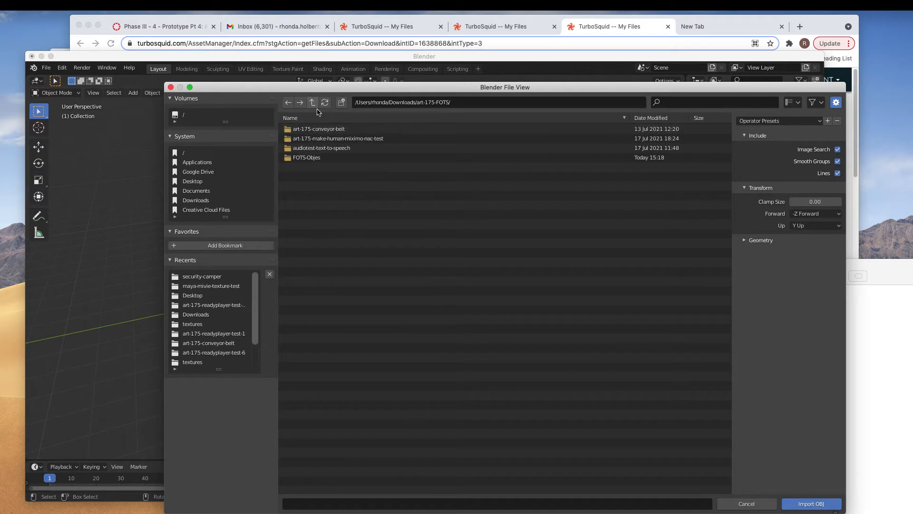
double_click(304, 157)
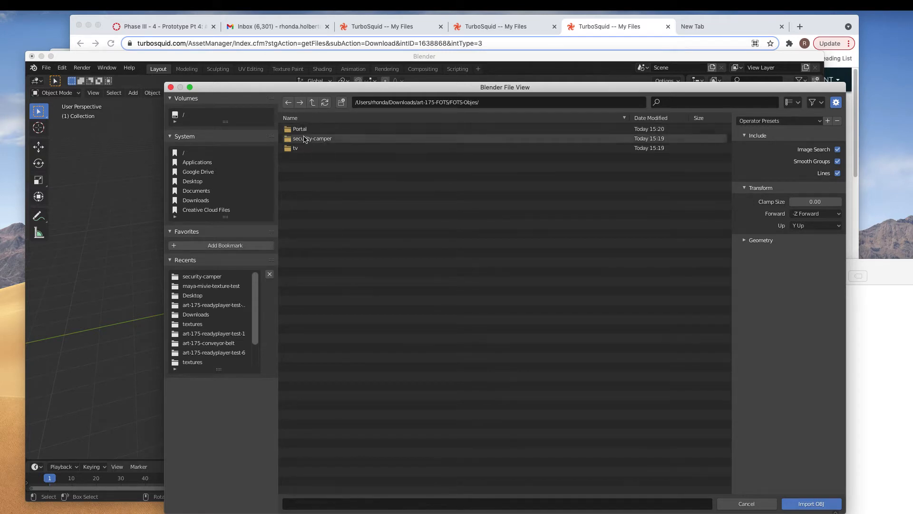
click(300, 129)
double_click(300, 132)
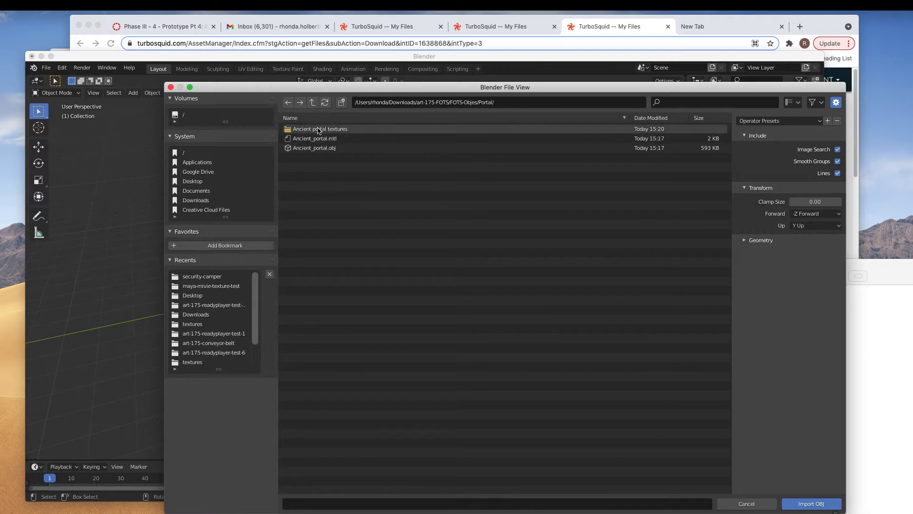
click(330, 148)
key(Return)
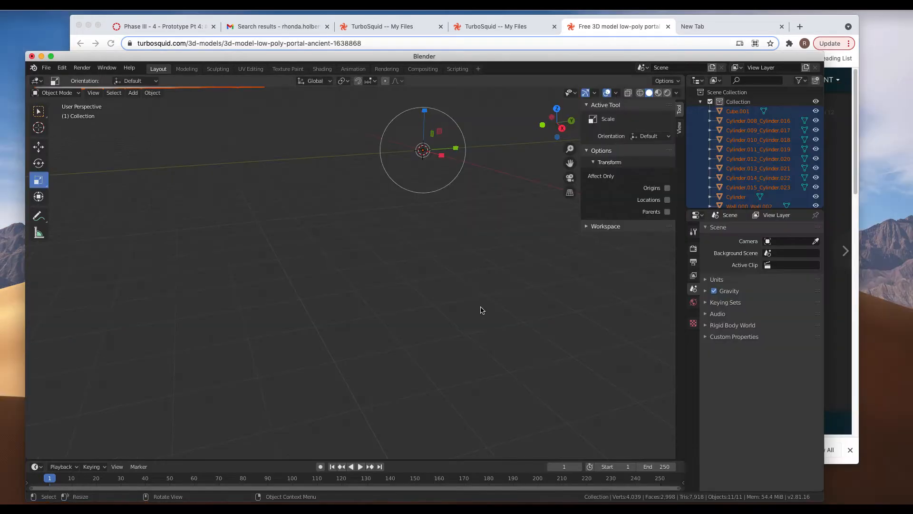
scroll(360, 255, down, 8)
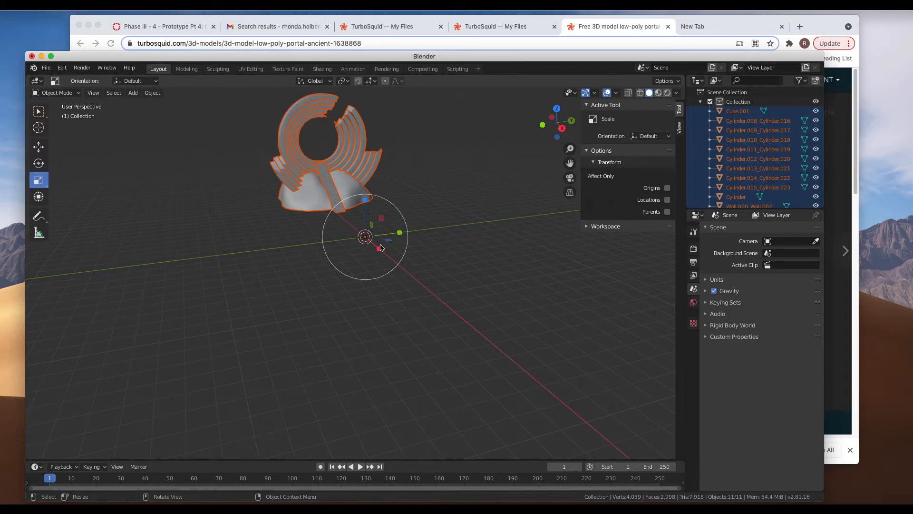
Try to rotate the whole selected portal around its current origin with the Rotate tool, and undo the rotation
scroll(309, 136, up, 4)
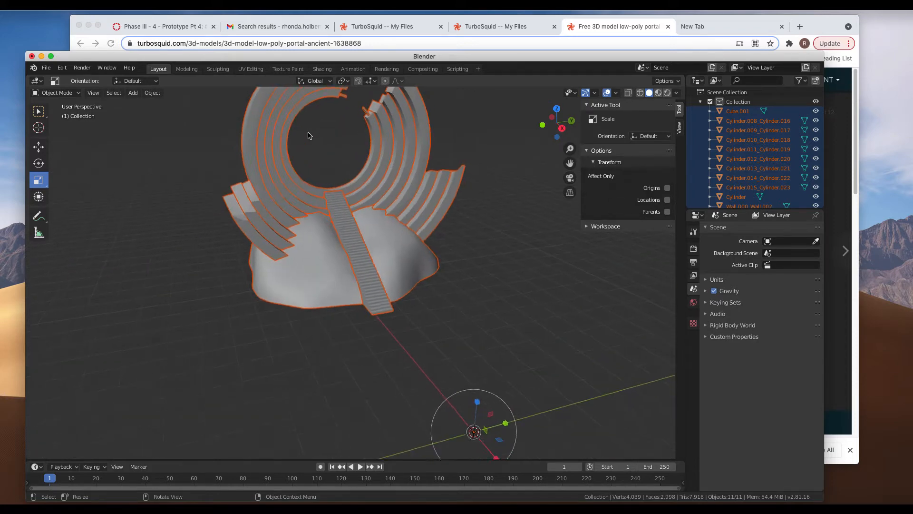
scroll(309, 135, down, 1)
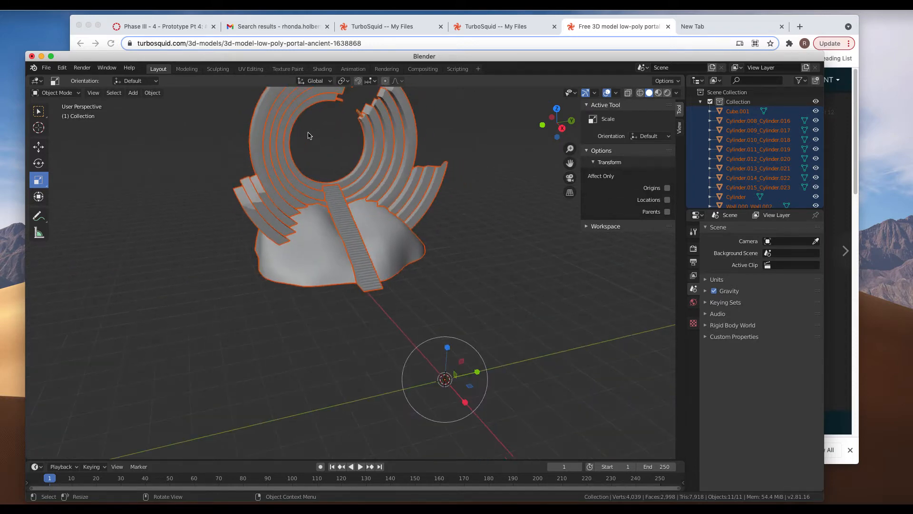
click(39, 164)
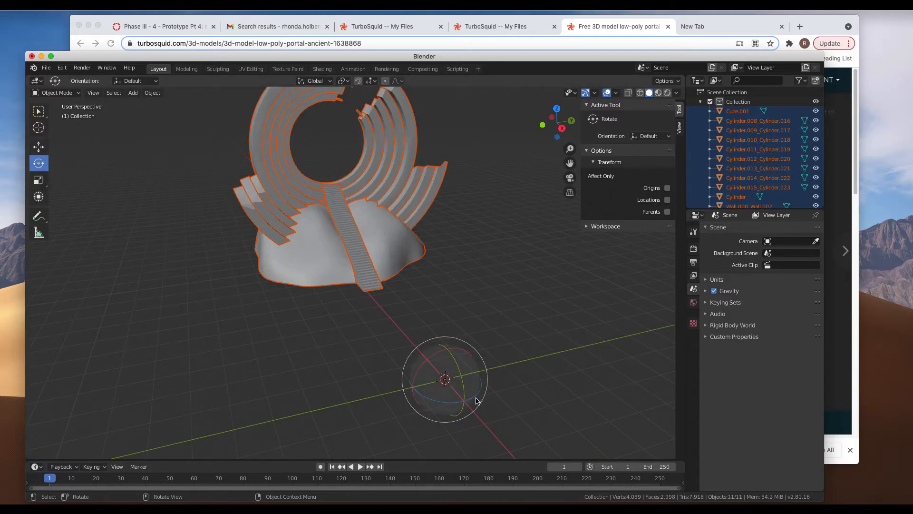
drag(475, 398, 417, 455)
key(super+z)
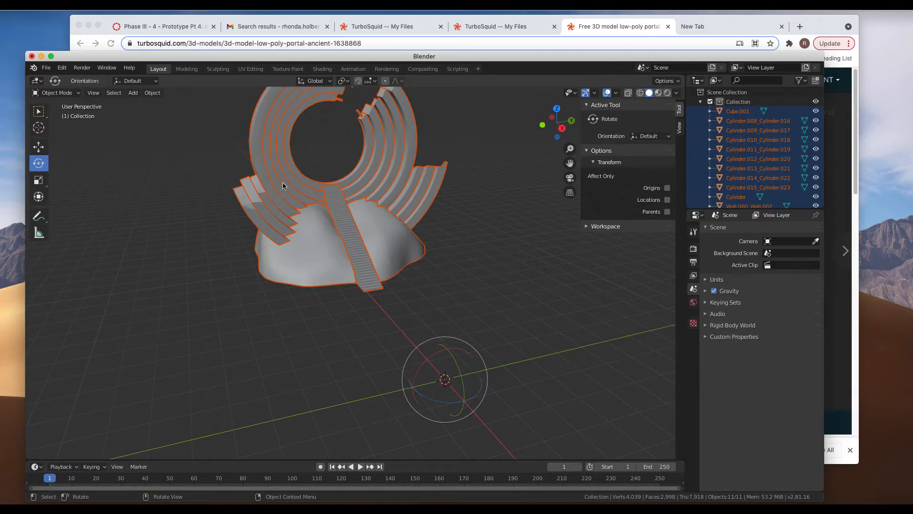
Select the portal's stairs, side wing and ring parts one at a time to check where their origins lie
click(394, 232)
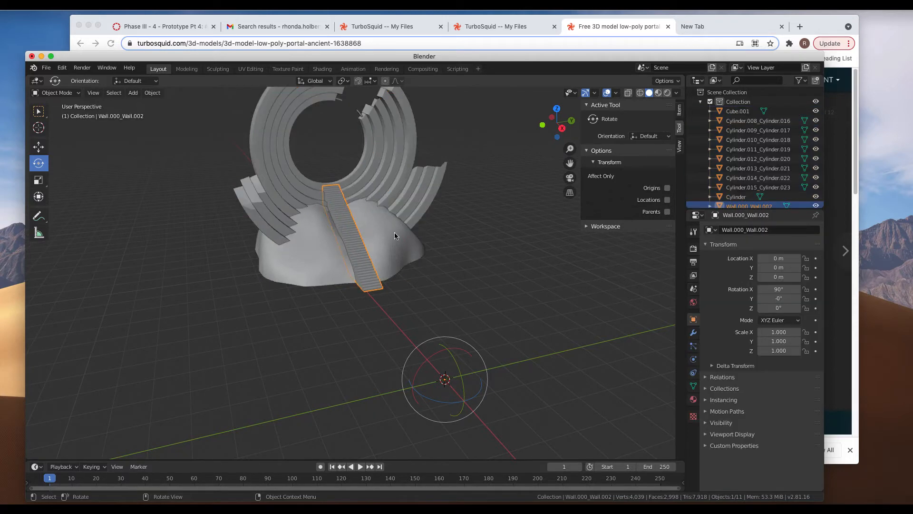
click(432, 204)
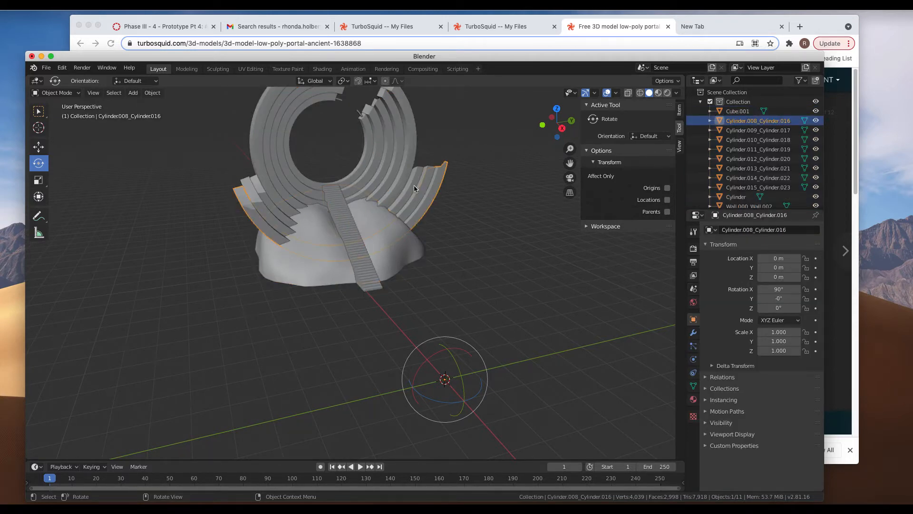
click(415, 188)
click(394, 159)
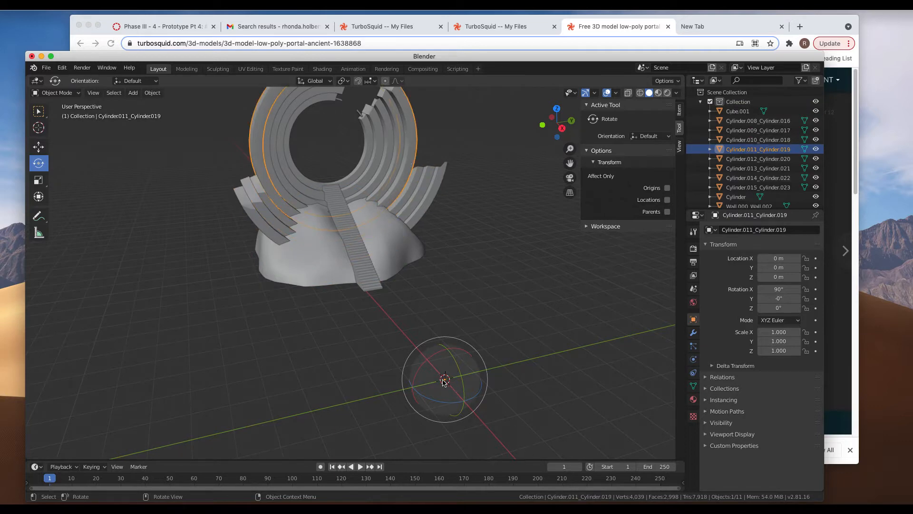
Set the stairs' origin to its geometry and snap the 3D cursor to the selected stairs
click(352, 242)
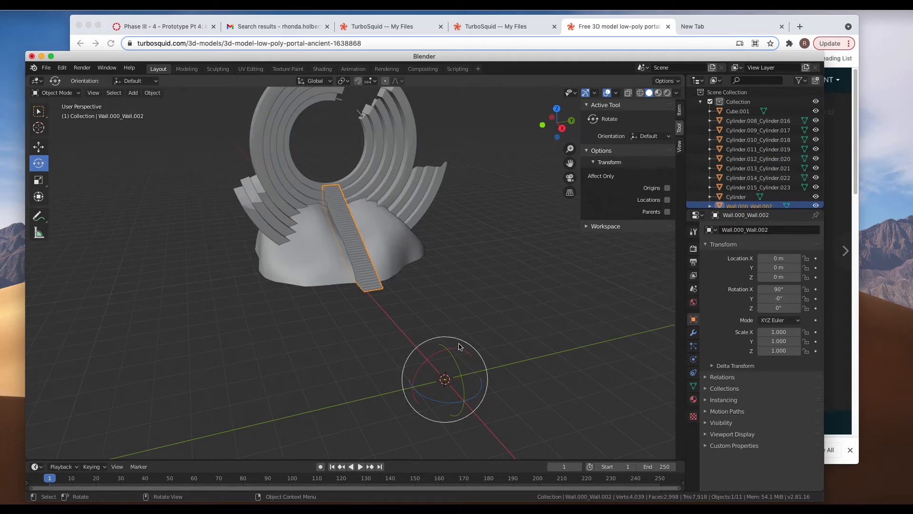
click(153, 93)
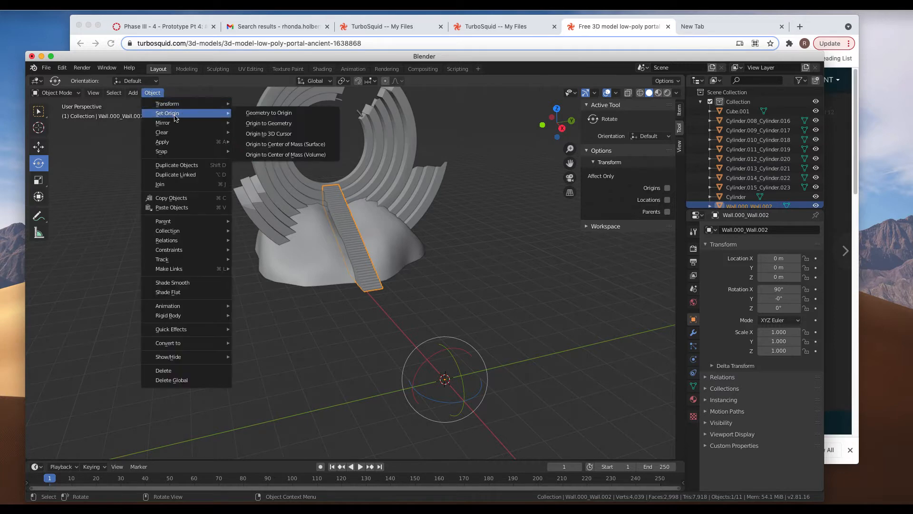
mouse_move(176, 141)
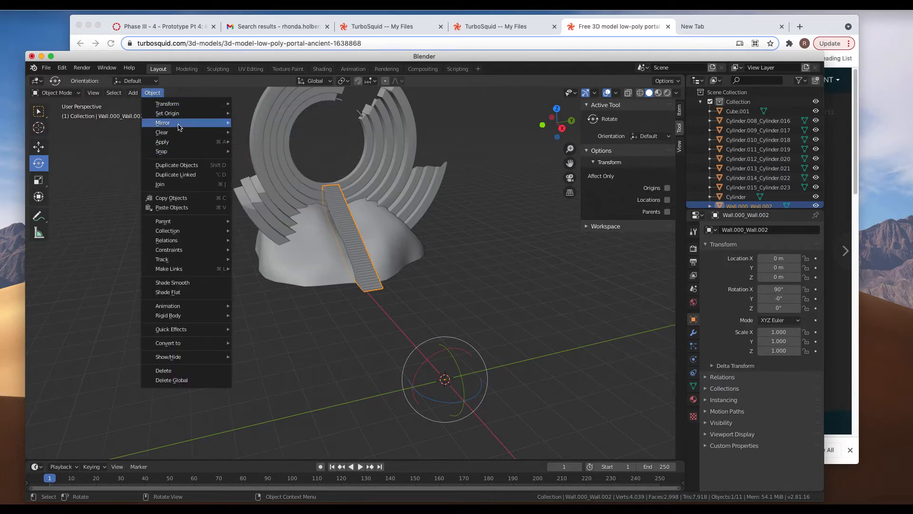
mouse_move(177, 114)
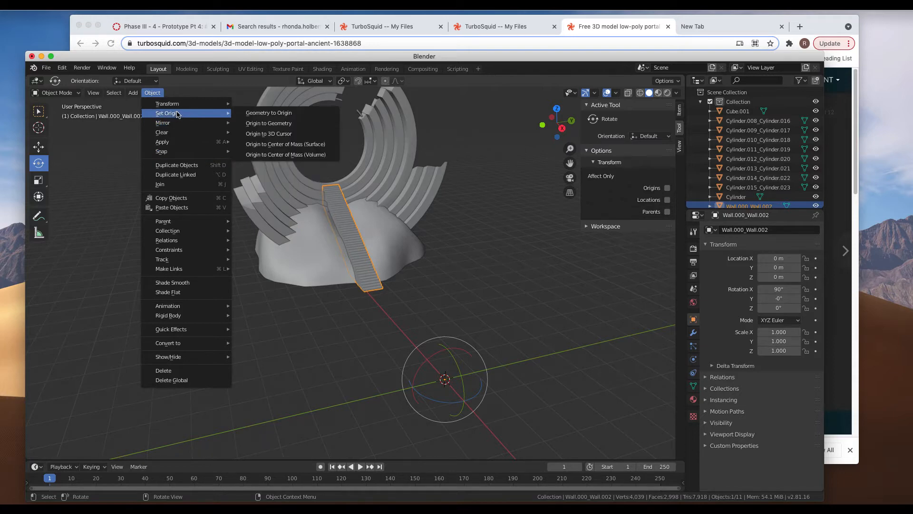
click(284, 124)
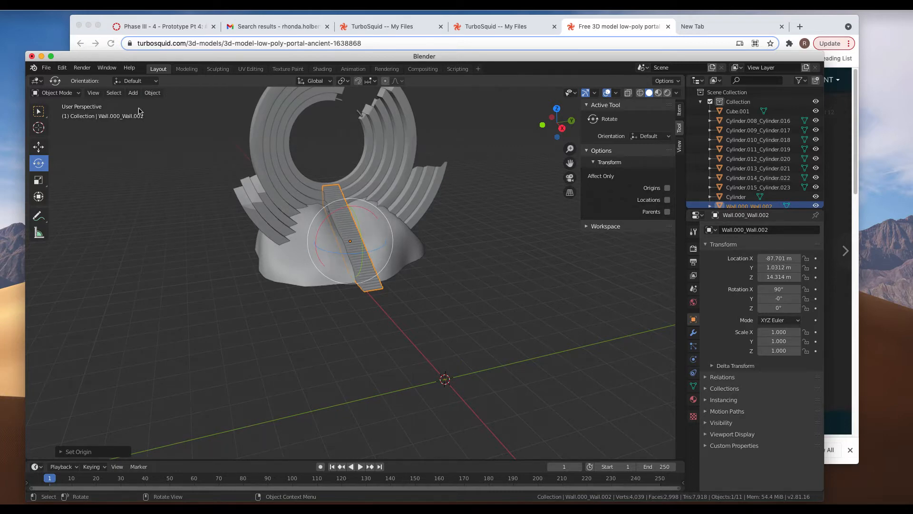
click(153, 92)
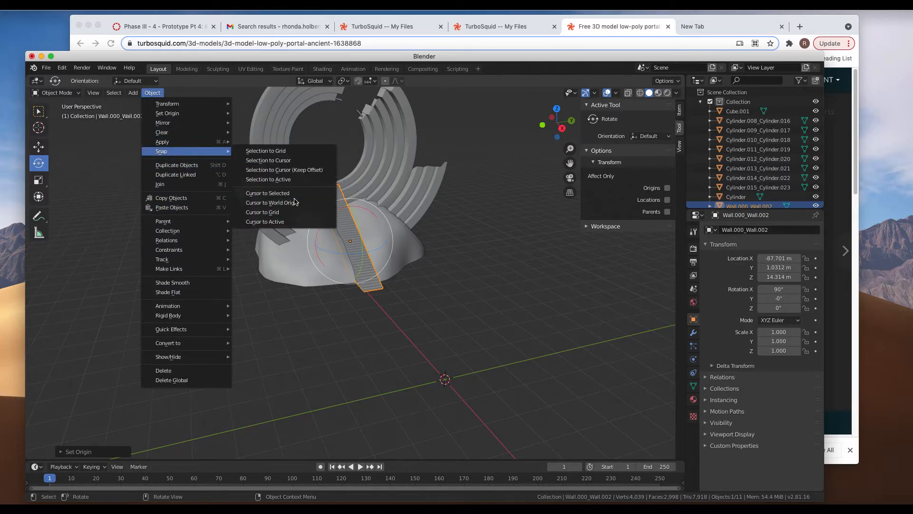
click(281, 194)
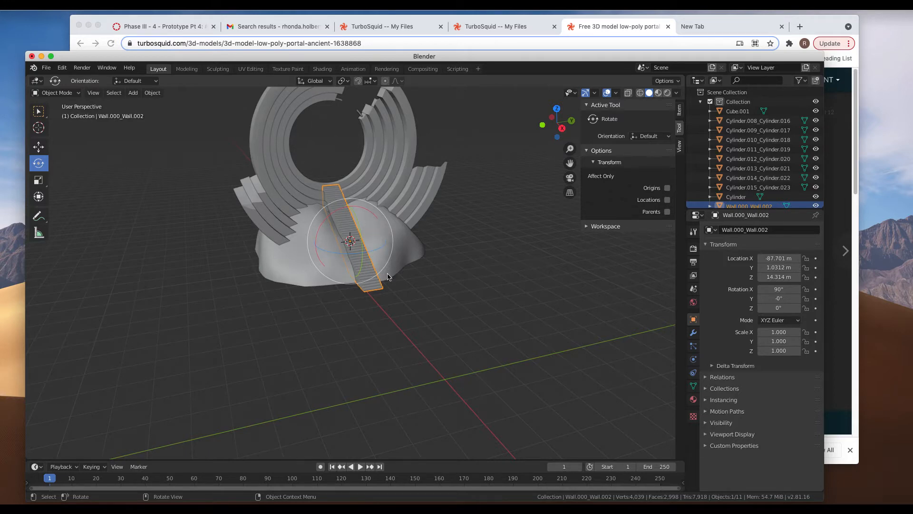
Box-select all portal parts and set their origins to the 3D cursor
scroll(438, 299, down, 3)
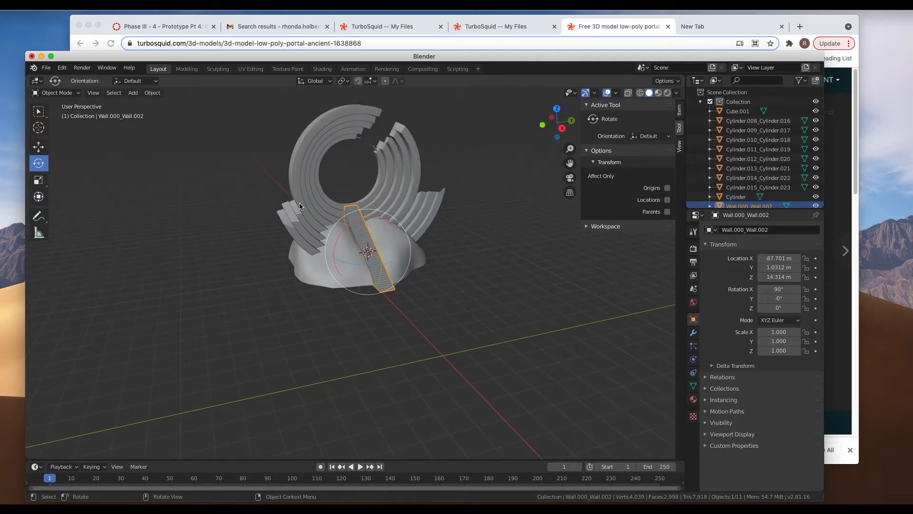
key(shift+b)
drag(238, 95, 544, 342)
click(152, 93)
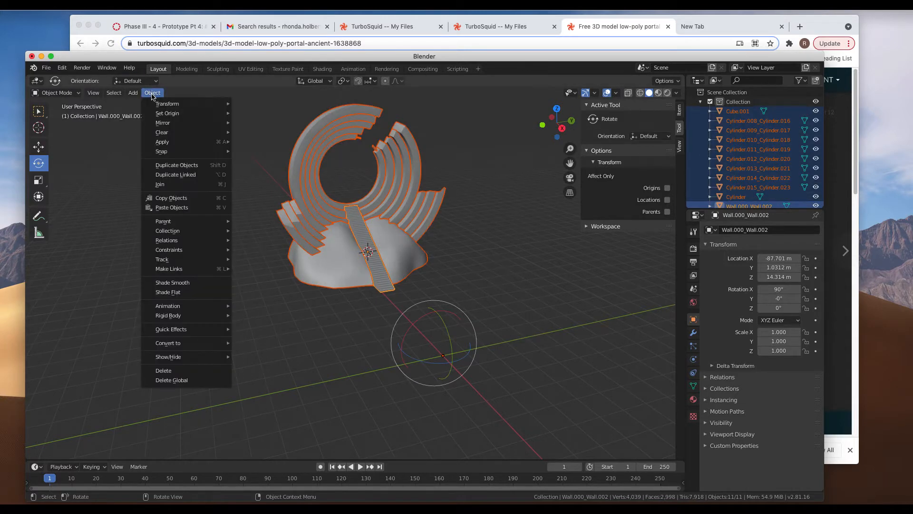
mouse_move(176, 114)
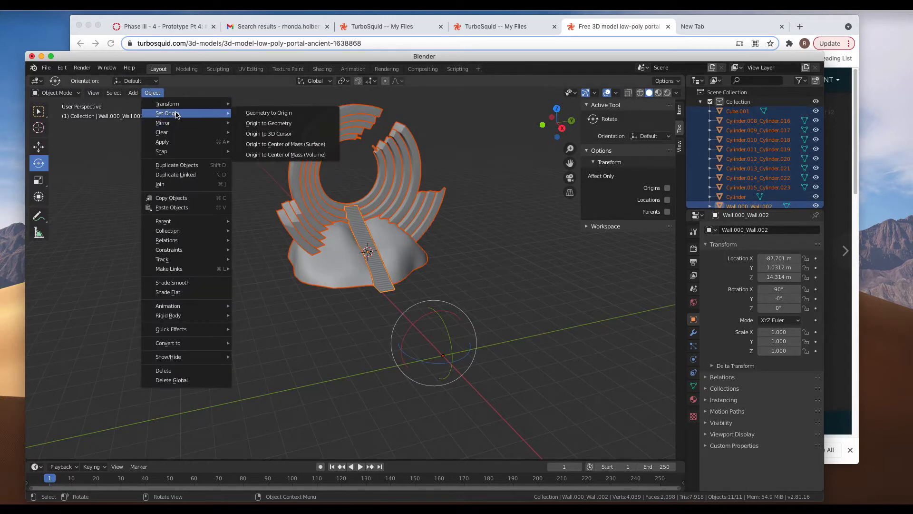
click(284, 136)
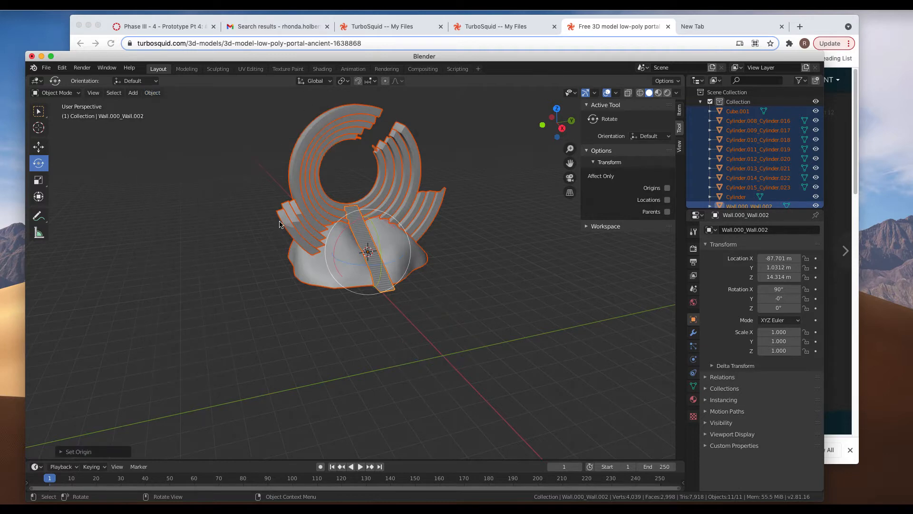
Check the new origins by selecting the rock base, side wing and ring parts individually
click(447, 295)
click(389, 238)
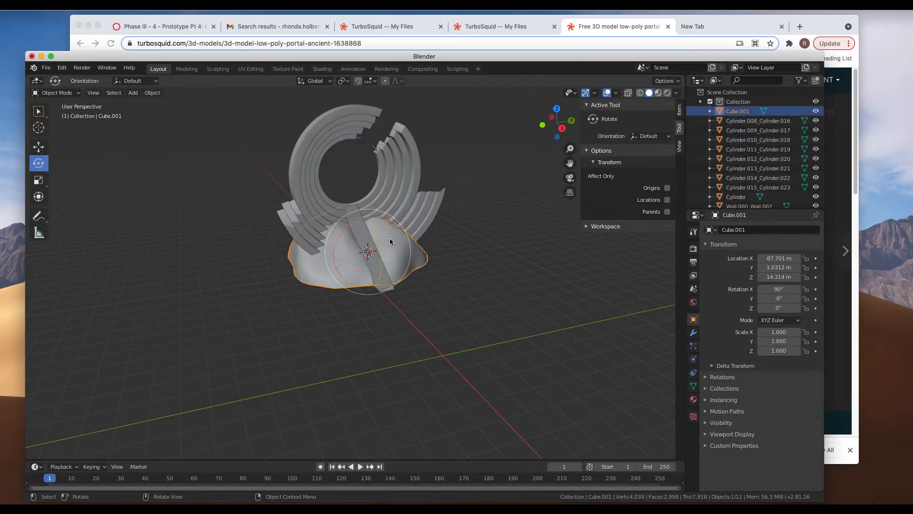
click(435, 214)
click(415, 181)
click(401, 179)
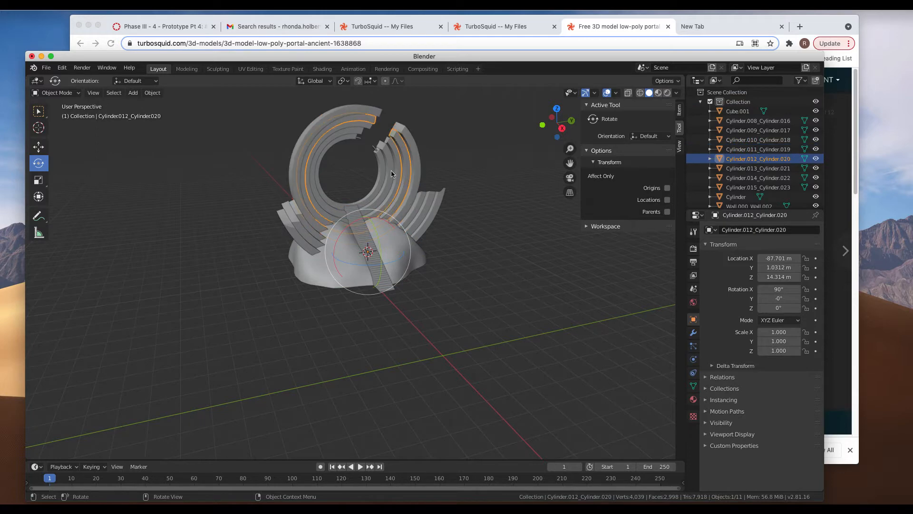
Box-select all portal parts and move them along X to about 16.4 m, close to the world origin
click(232, 250)
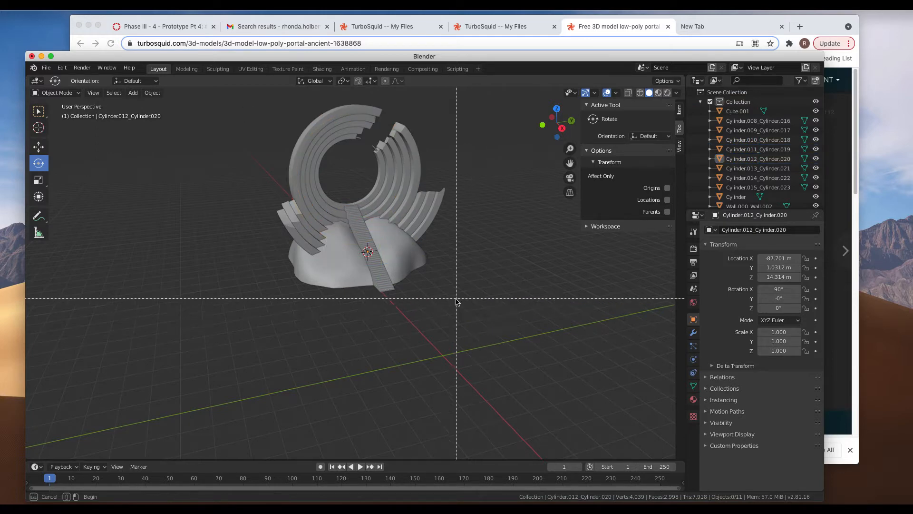
drag(492, 318, 208, 95)
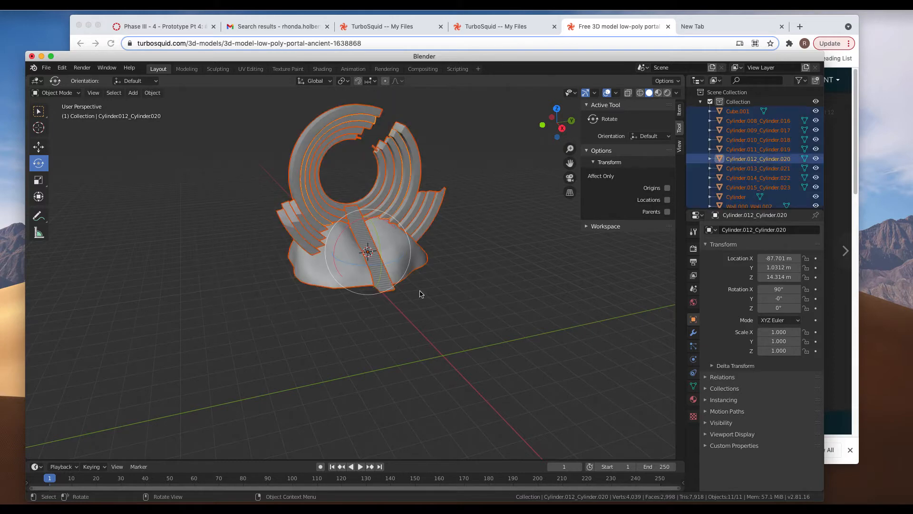
click(36, 147)
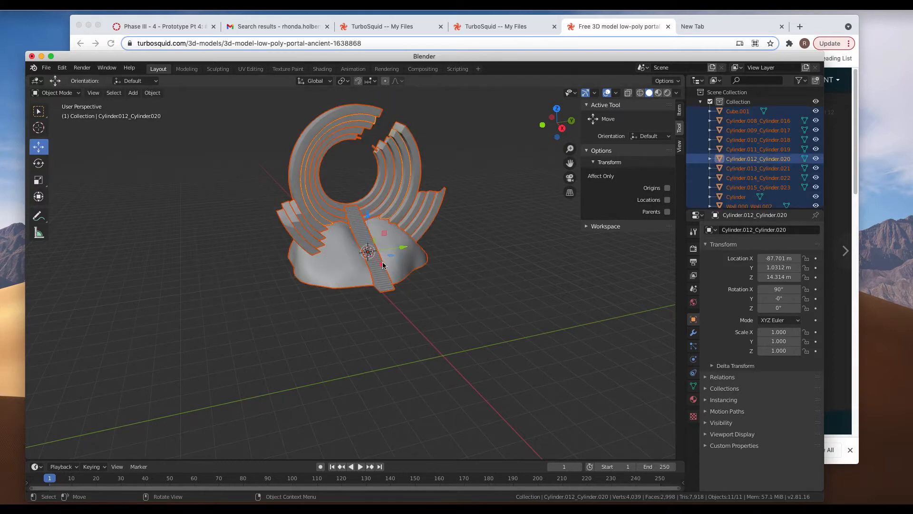
drag(383, 262, 469, 377)
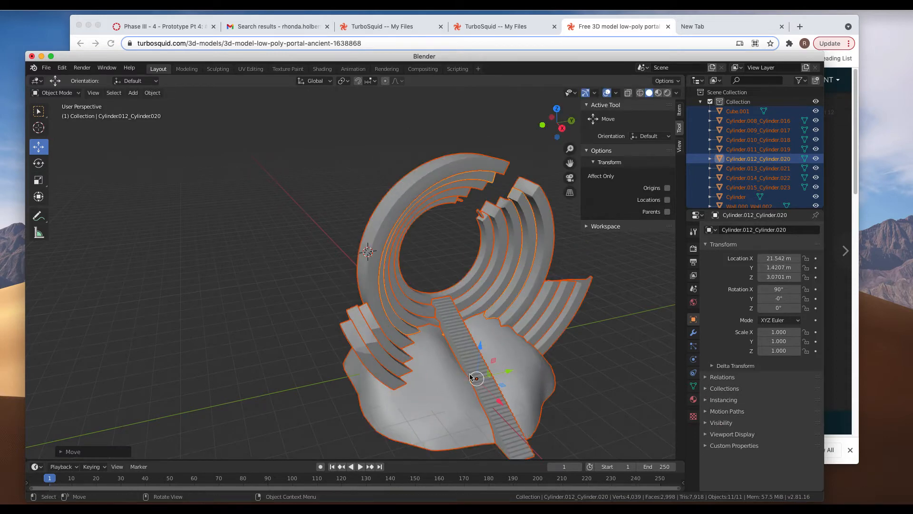
right_click(470, 377)
Deselect the portal parts and examine the moved model from several angles
click(444, 401)
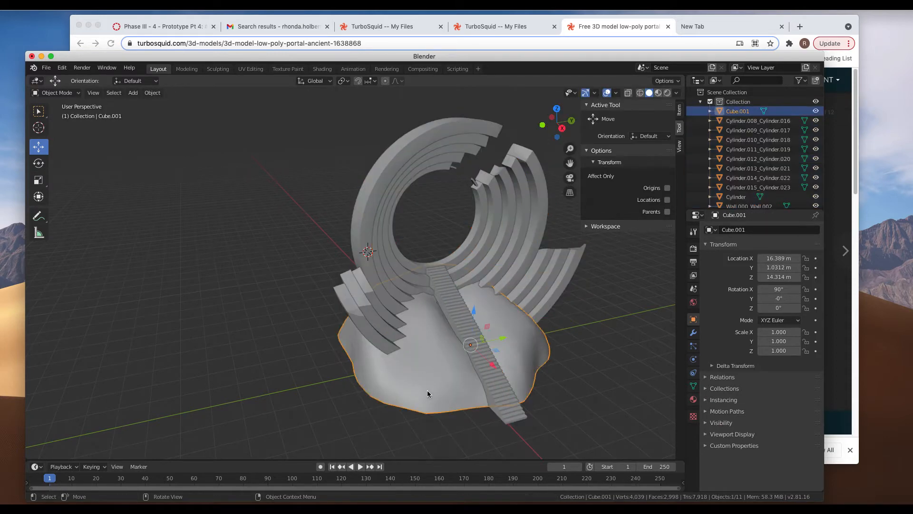
click(236, 203)
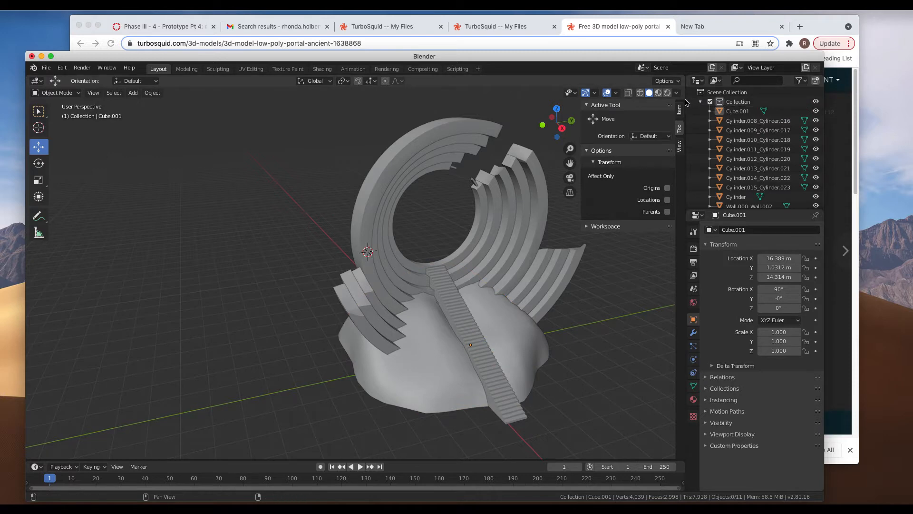
scroll(400, 205, left, 10)
scroll(400, 205, right, 10)
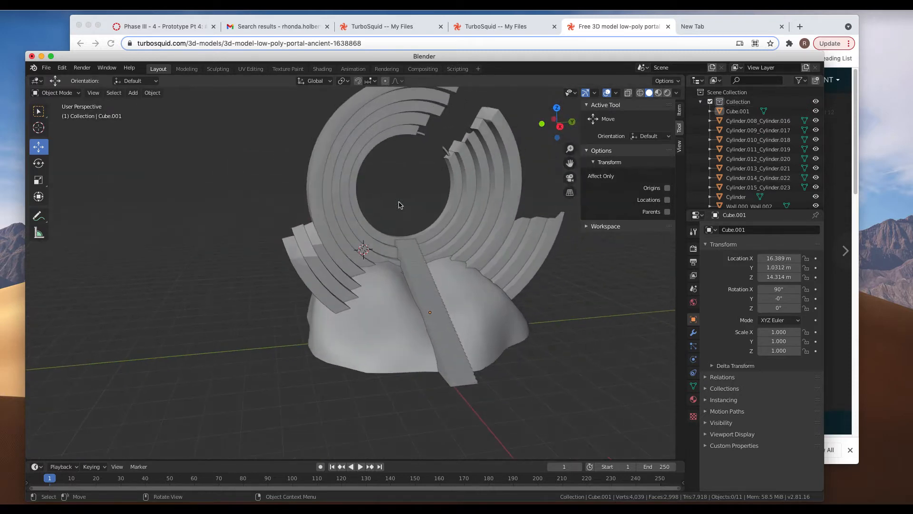
scroll(400, 205, right, 10)
scroll(400, 205, left, 5)
scroll(399, 204, down, 5)
scroll(400, 204, up, 8)
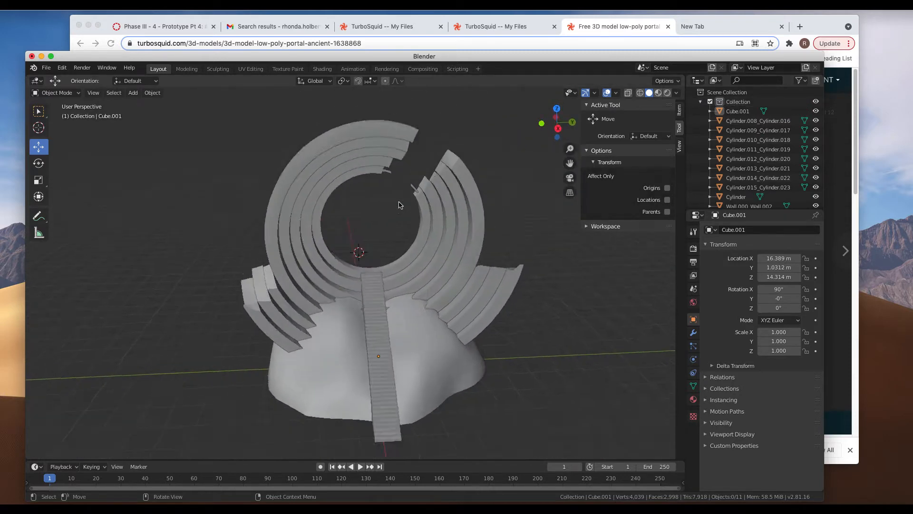
scroll(399, 205, right, 5)
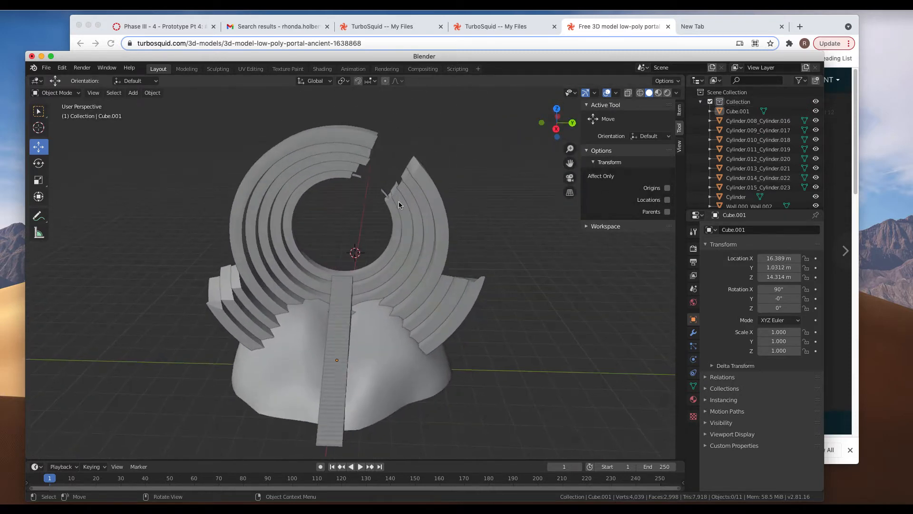
Display the portal in Material Preview shading and inspect the textures on its parts
click(658, 93)
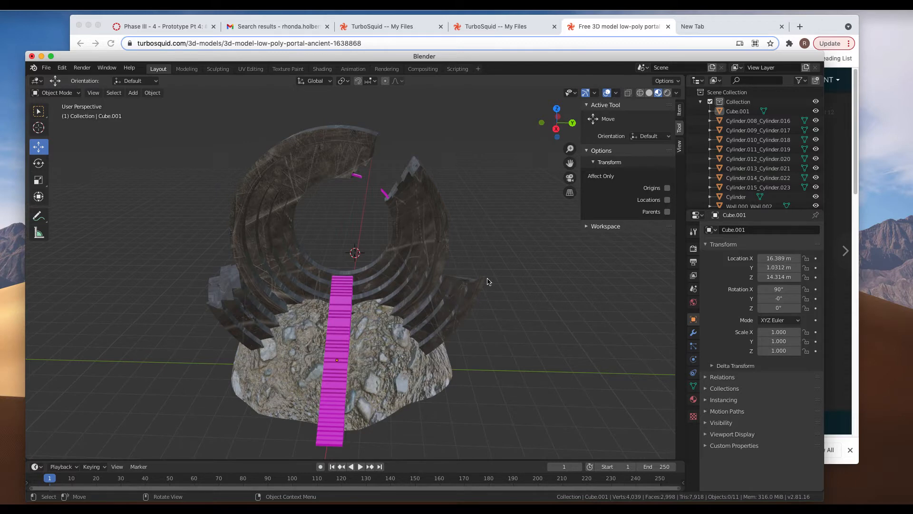
scroll(522, 364, down, 8)
scroll(522, 365, up, 8)
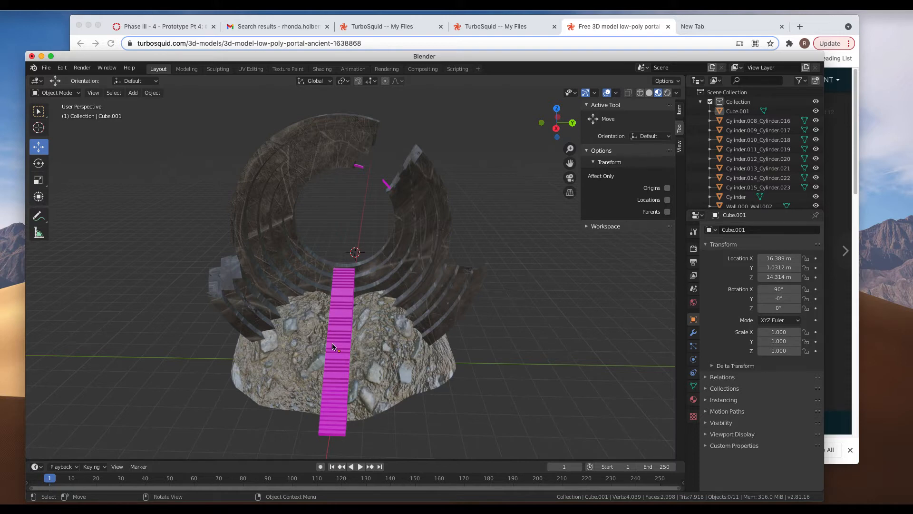
Select the portal's magenta steps and show their STEPS material nodes in the Shading workspace
click(345, 302)
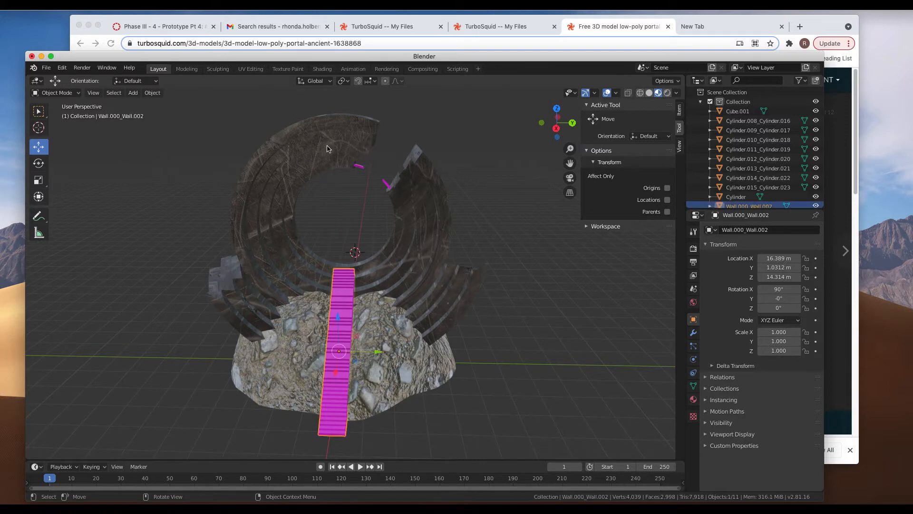
click(322, 69)
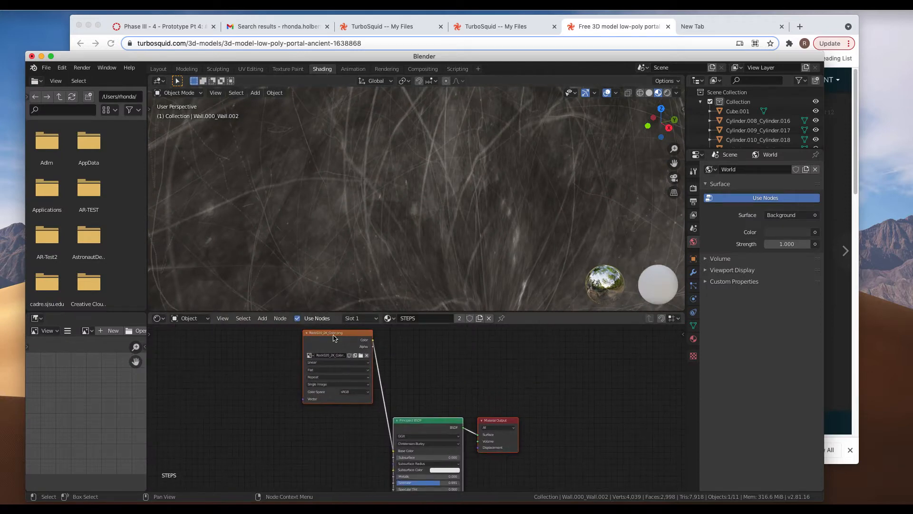
drag(335, 339, 387, 339)
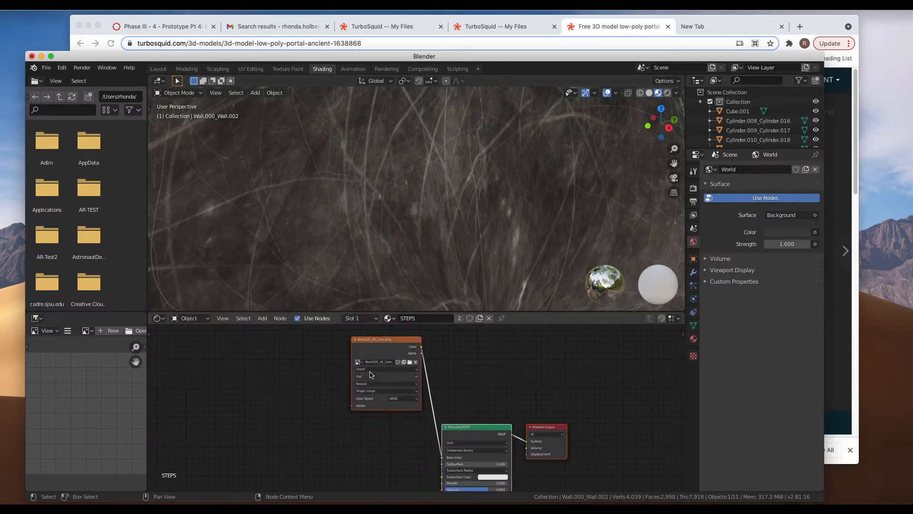
click(315, 365)
click(375, 362)
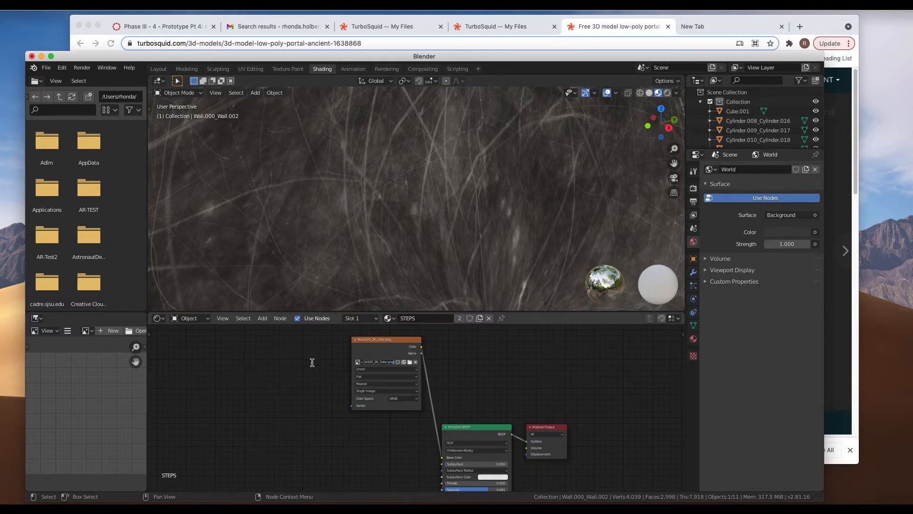
Widen the image texture node of the STEPS material until its full file name is readable
scroll(338, 373, up, 2)
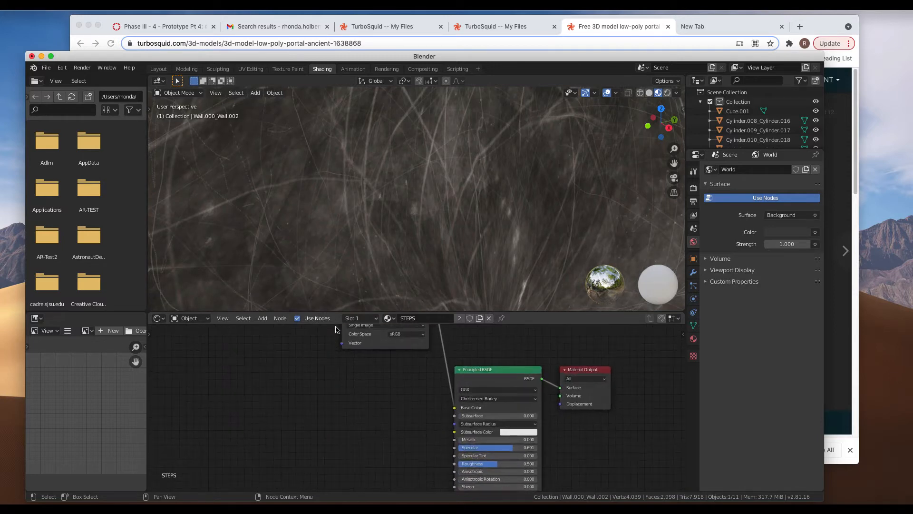
scroll(347, 346, up, 5)
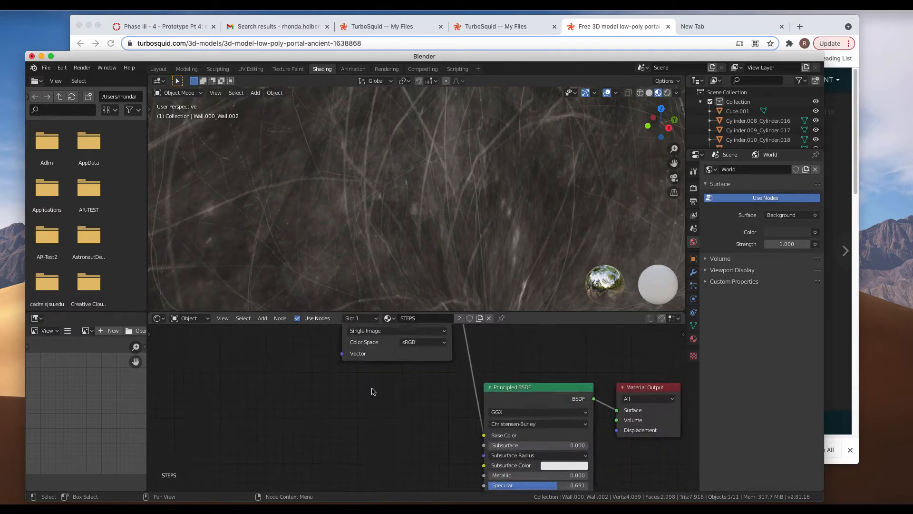
scroll(373, 391, up, 2)
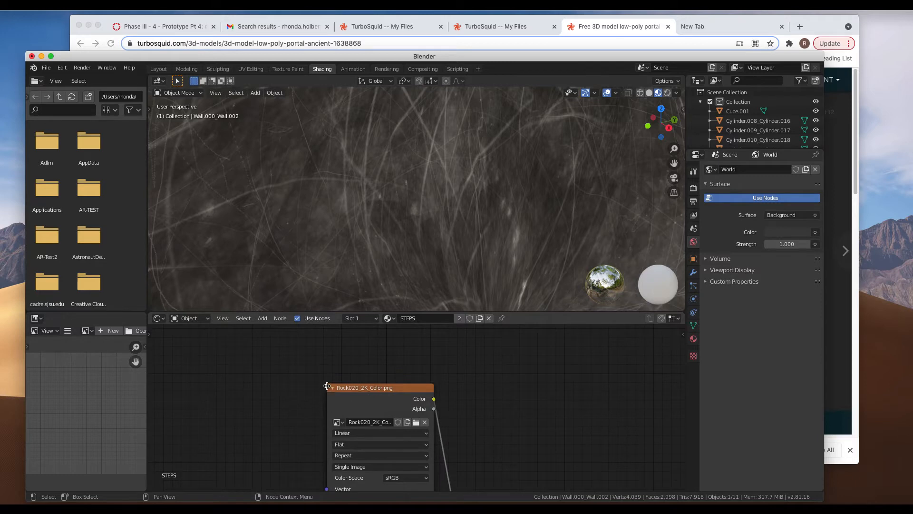
drag(328, 391, 230, 391)
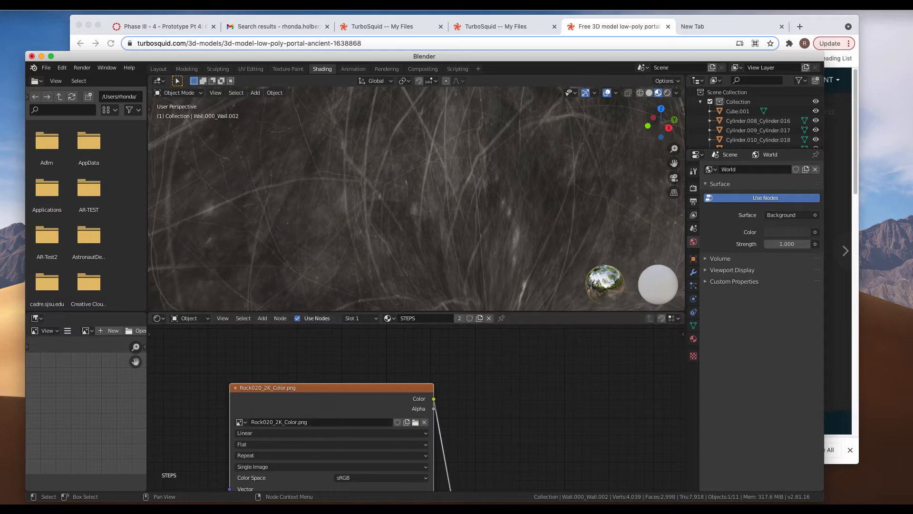
Switch to Finder and open the Ancient portal textures folder inside the Portal folder
key(super+Tab)
scroll(417, 221, left, 1)
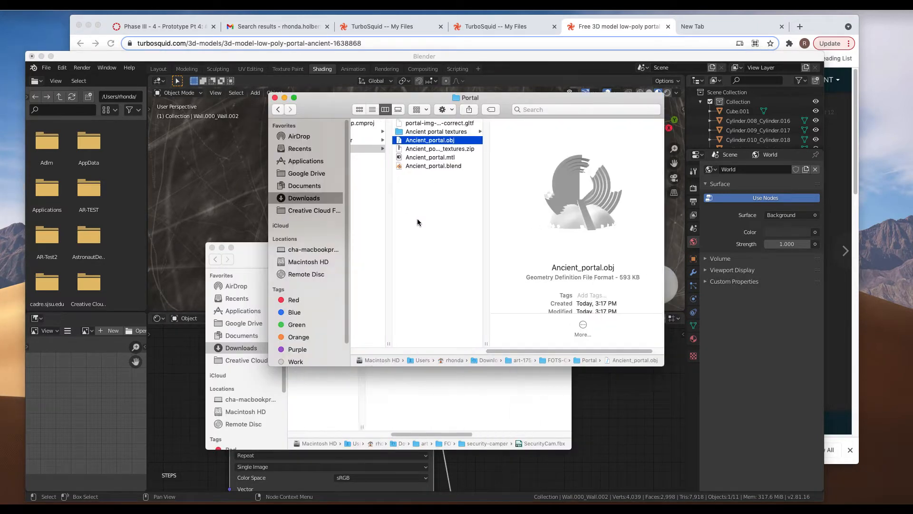
scroll(417, 220, left, 10)
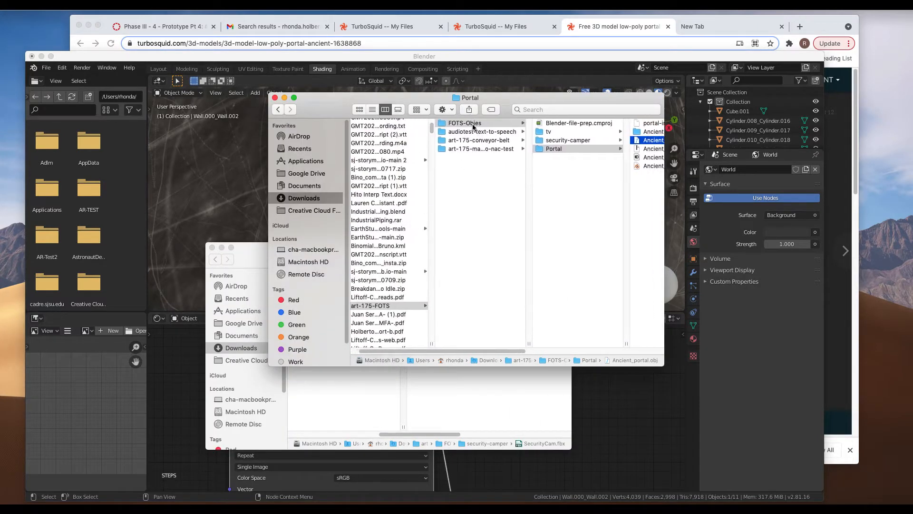
scroll(486, 136, right, 8)
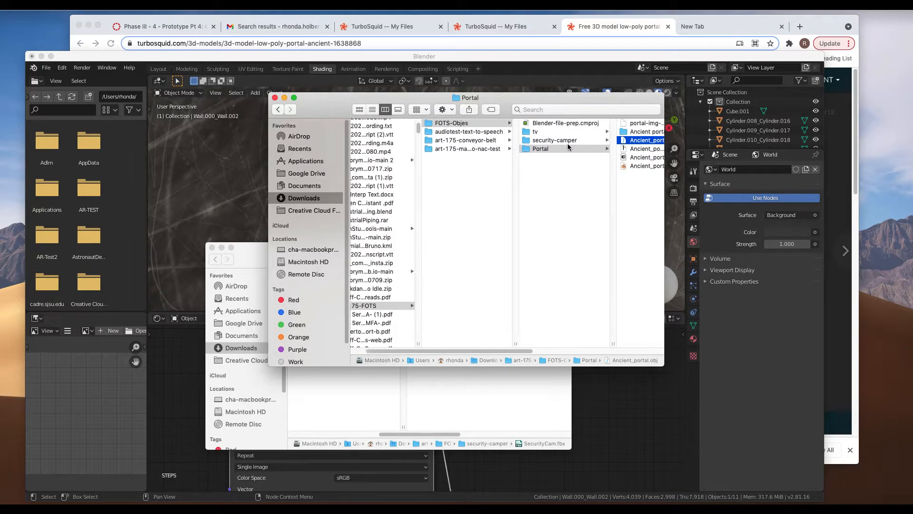
click(511, 133)
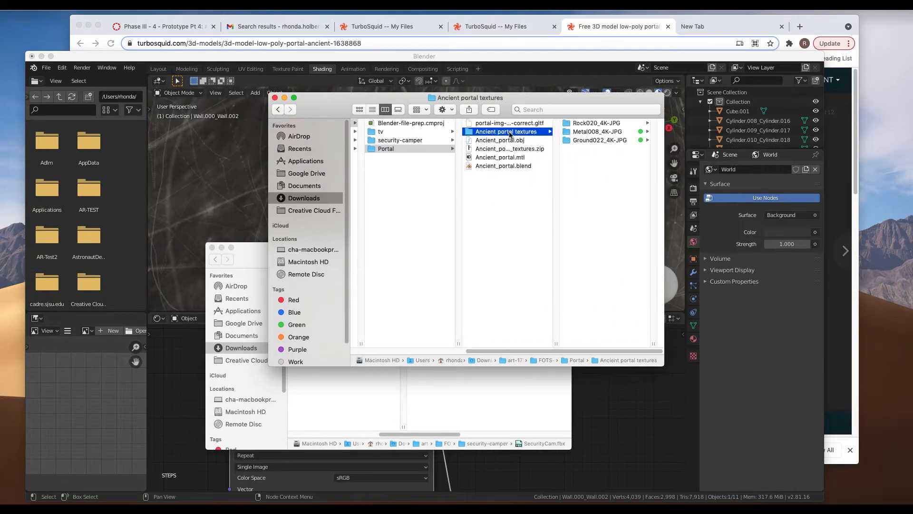
scroll(586, 212, right, 1)
Arrange the Finder windows and list the Rock020_4K-JPG folder with its full file names readable
drag(337, 95, 537, 201)
click(263, 259)
drag(263, 258, 292, 444)
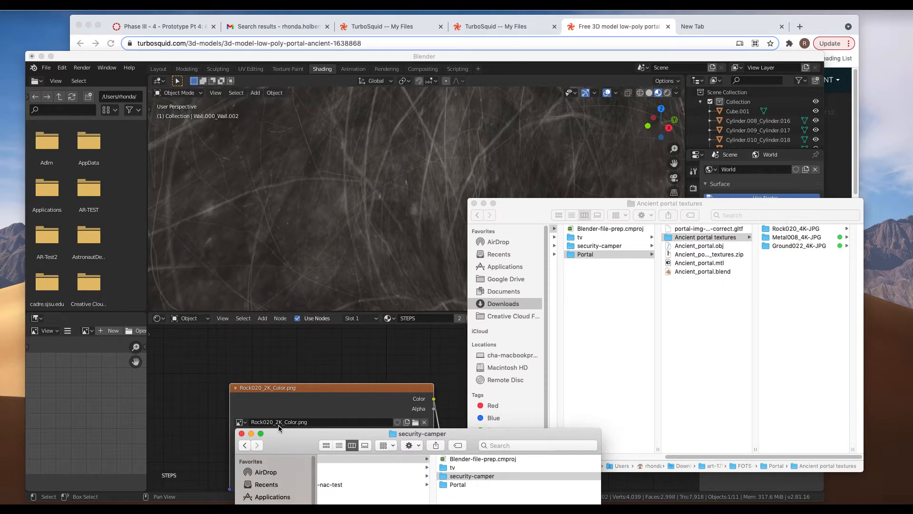
click(803, 231)
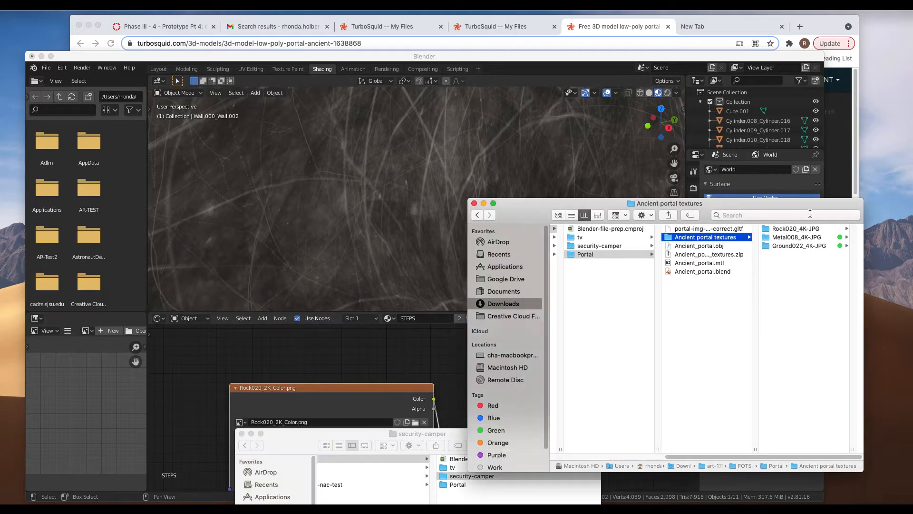
click(809, 231)
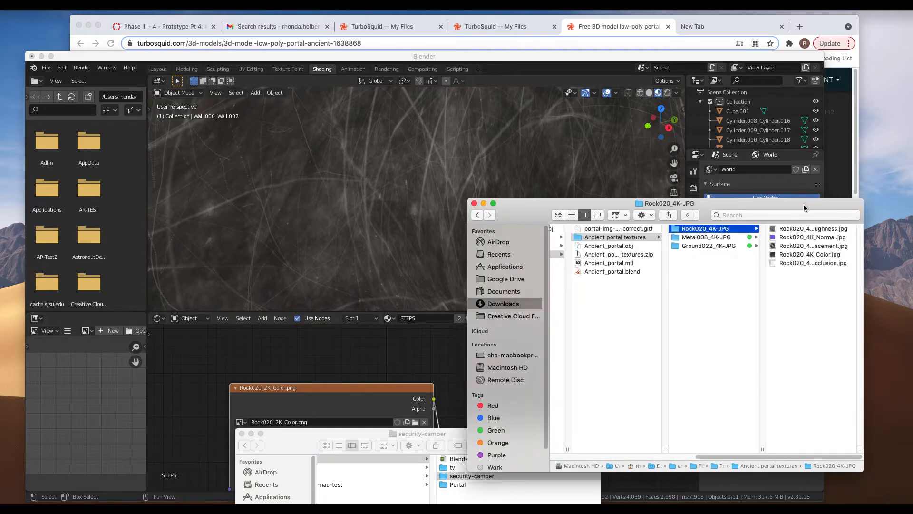
drag(803, 204, 614, 140)
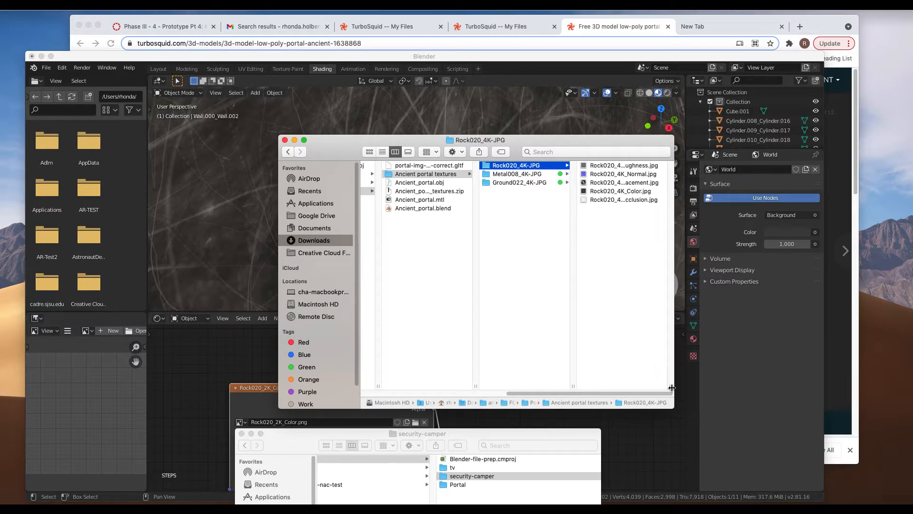
drag(672, 388, 793, 388)
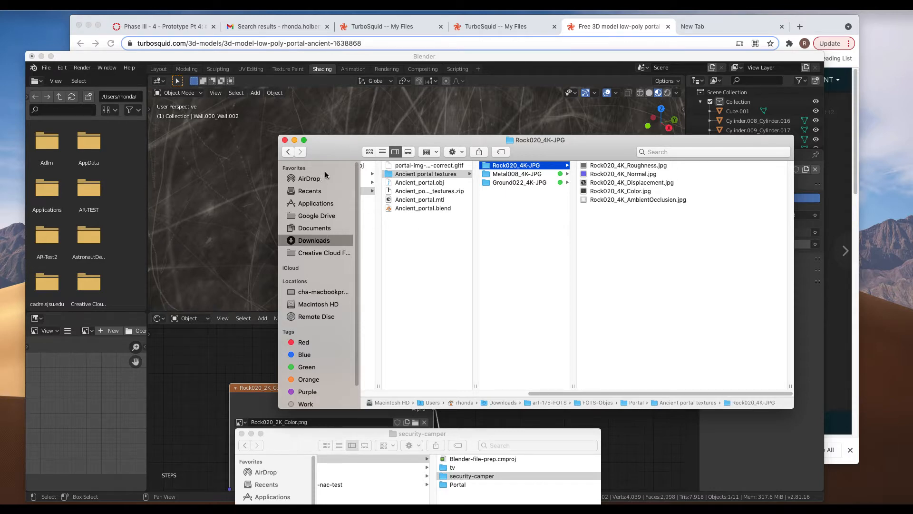
Uncover the image texture node and browse for its replacement image in Portal/Ancient portal textures/Rock020_4K-JPG
drag(342, 153, 541, 156)
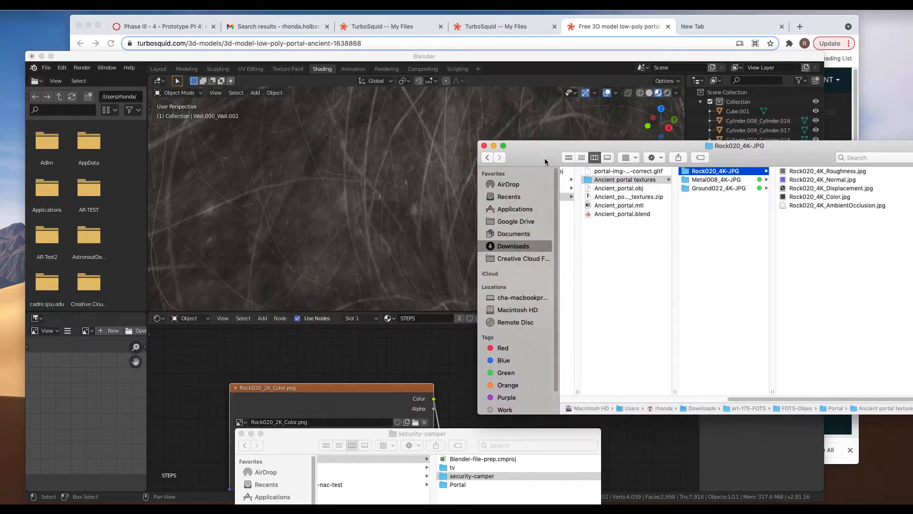
drag(317, 434, 629, 459)
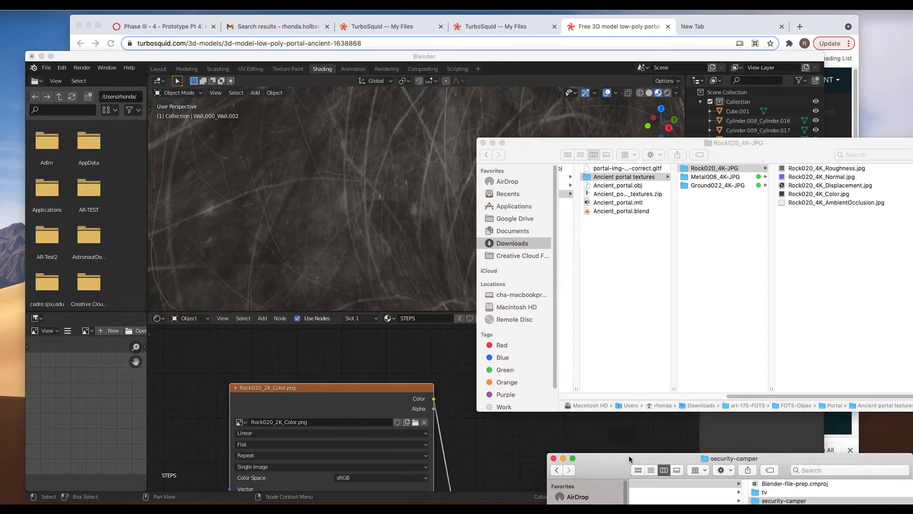
click(414, 424)
click(415, 424)
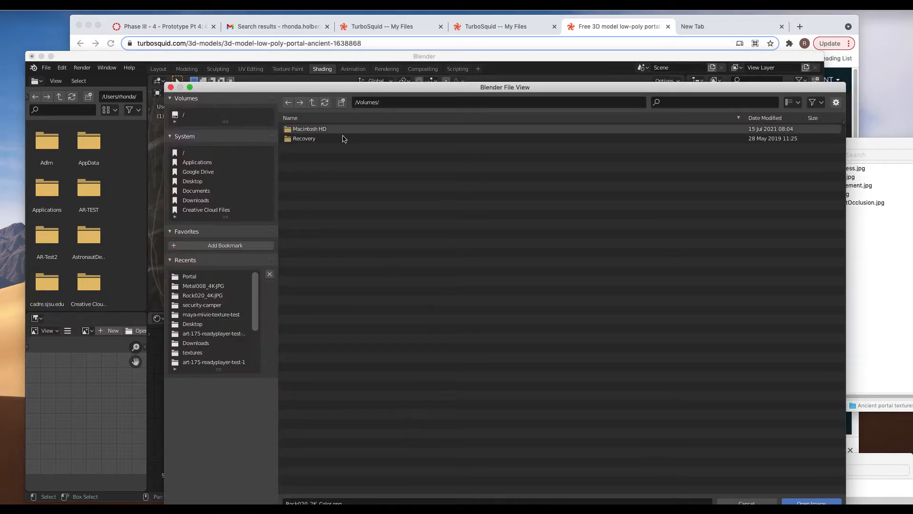
click(208, 277)
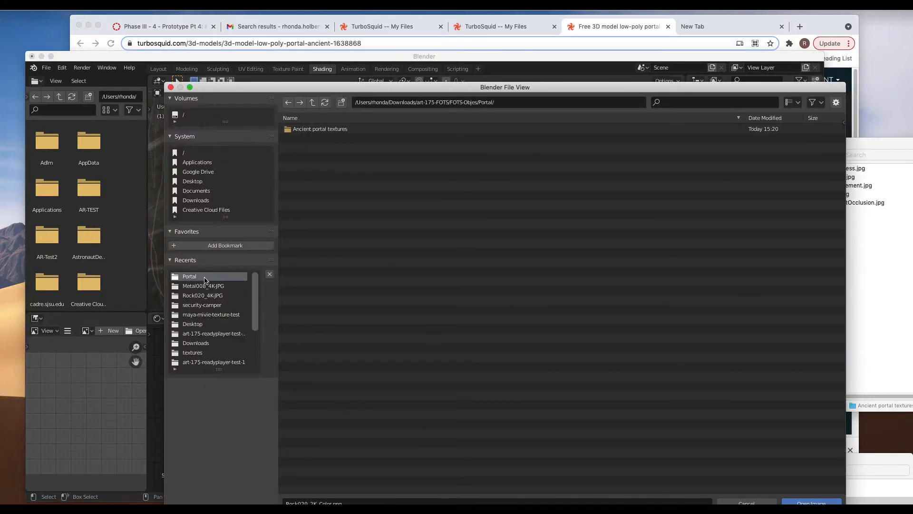
click(323, 129)
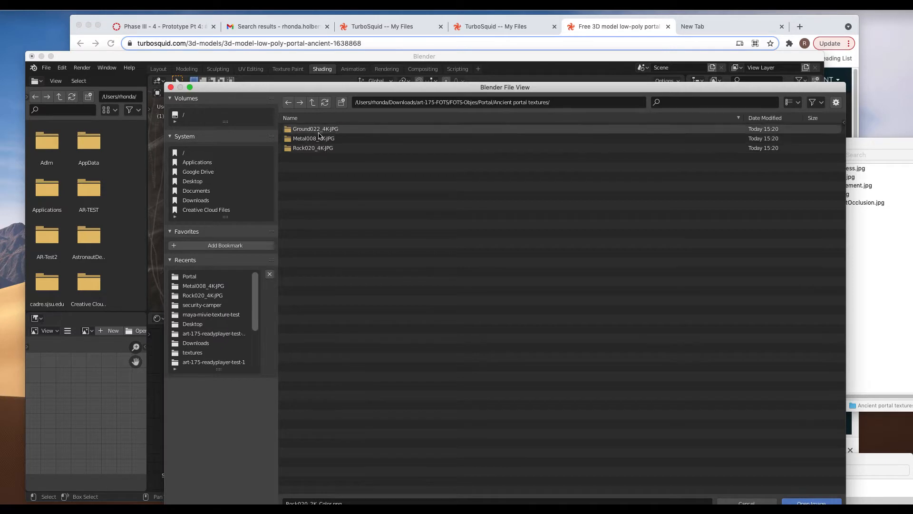
click(312, 149)
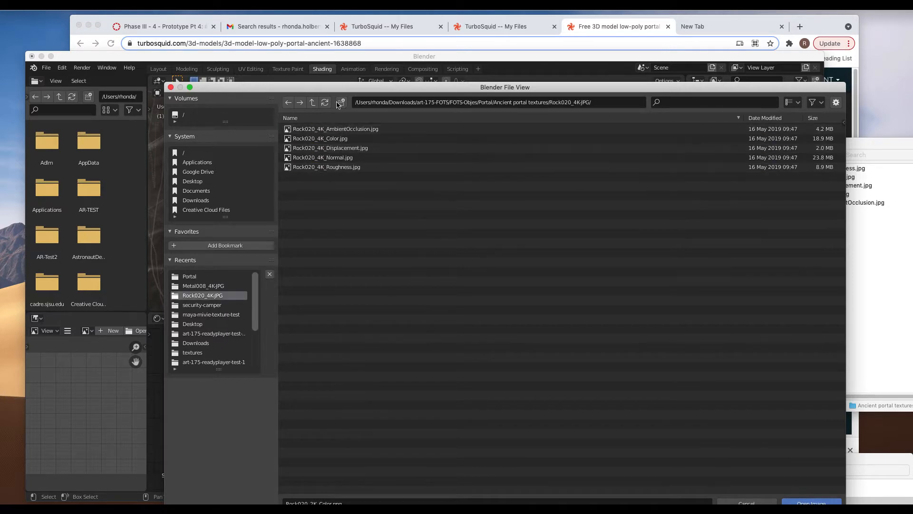
Load Rock020_4K_Color.jpg into the steps' image texture node, and view the deselected portal in the Layout workspace
drag(373, 87, 649, 92)
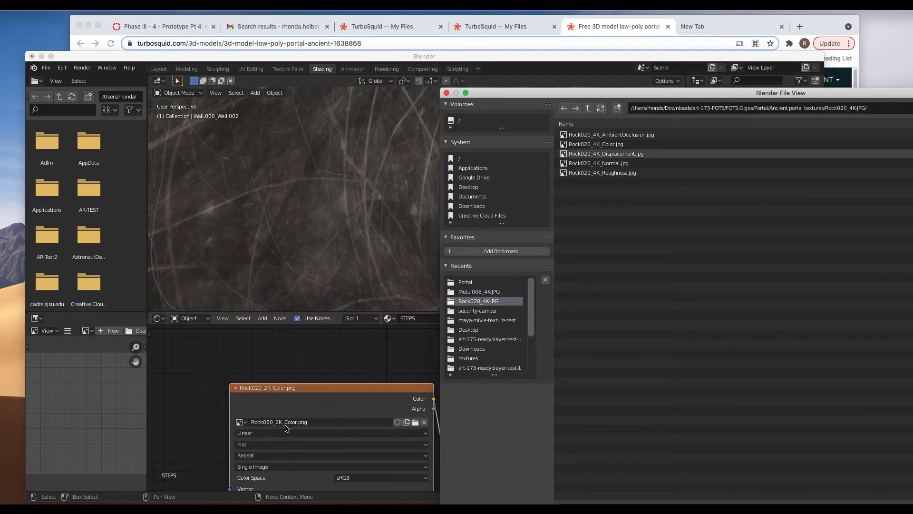
click(604, 144)
drag(637, 92, 329, 106)
drag(740, 110, 687, 23)
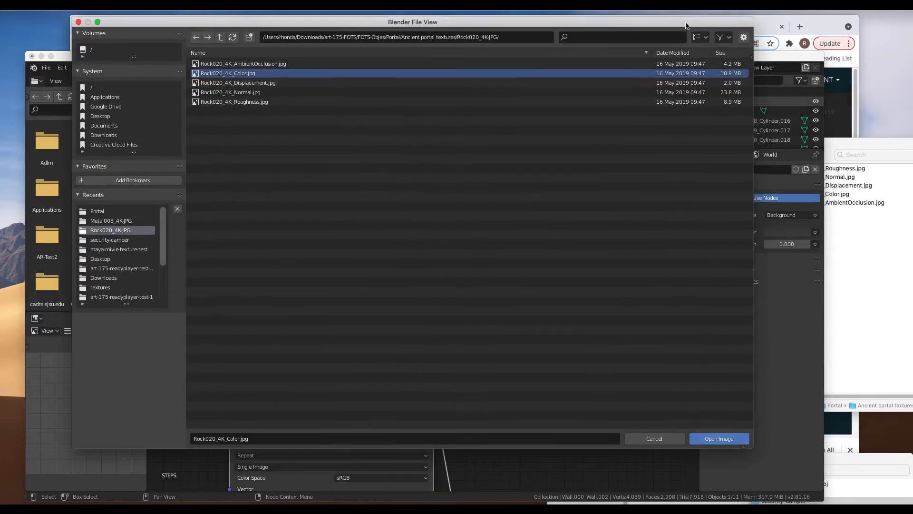
click(720, 440)
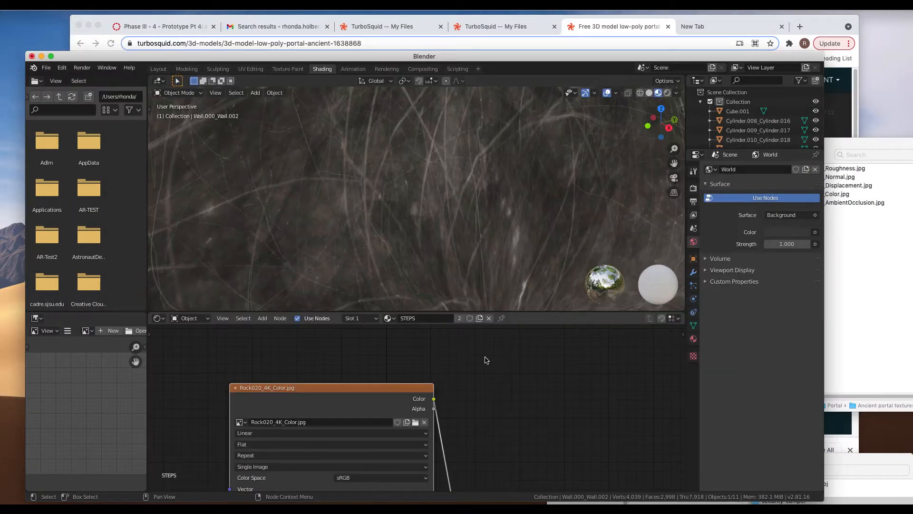
click(158, 69)
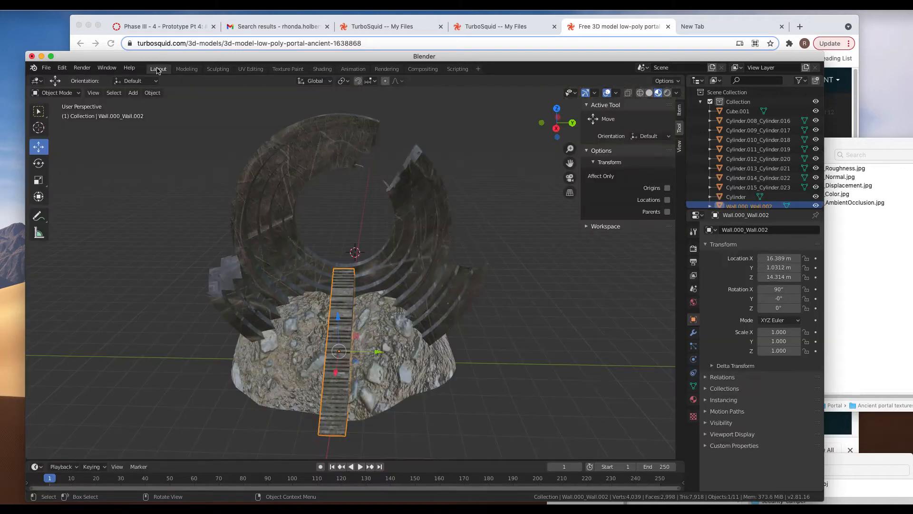
click(460, 394)
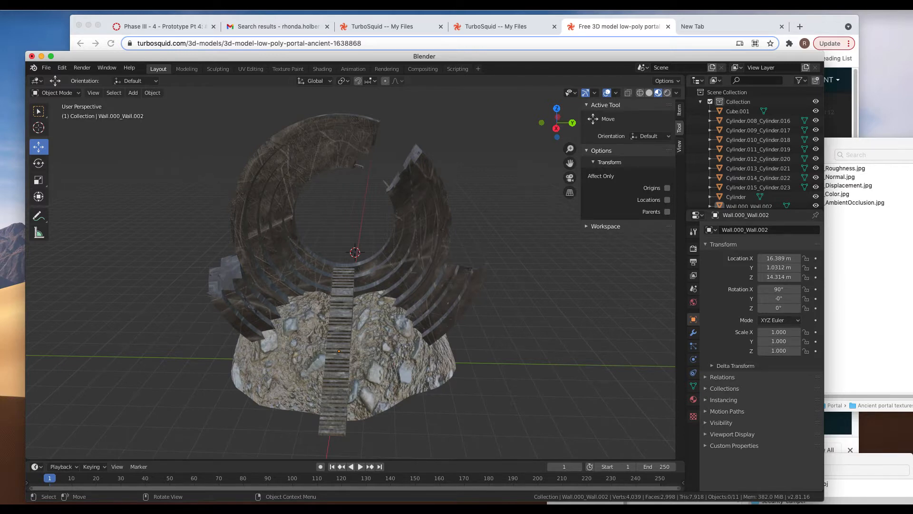
Switch to Finder and check the file size of Rock020_4K_Color.jpg
key(super+Tab)
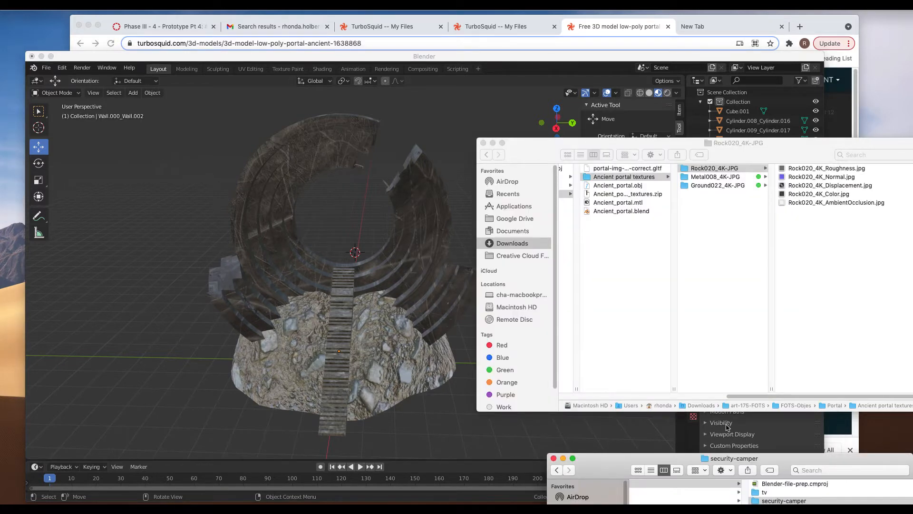
drag(562, 146, 330, 186)
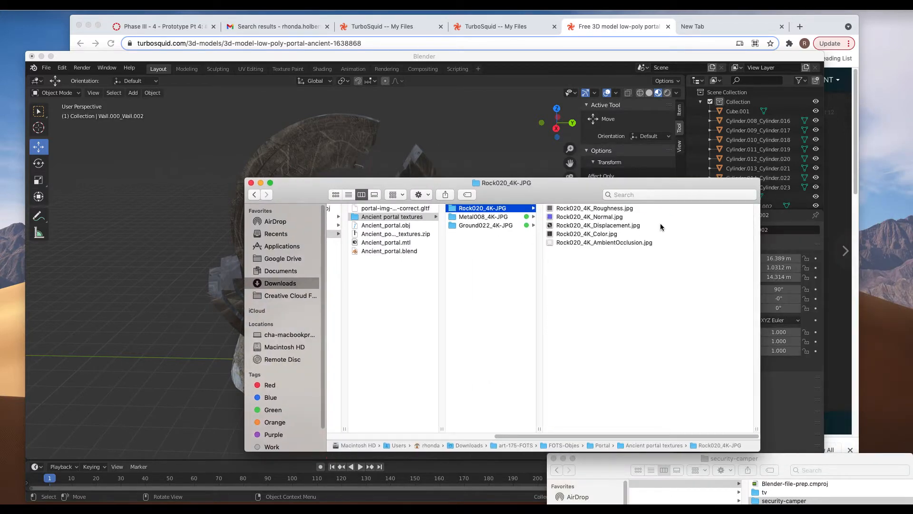
click(594, 235)
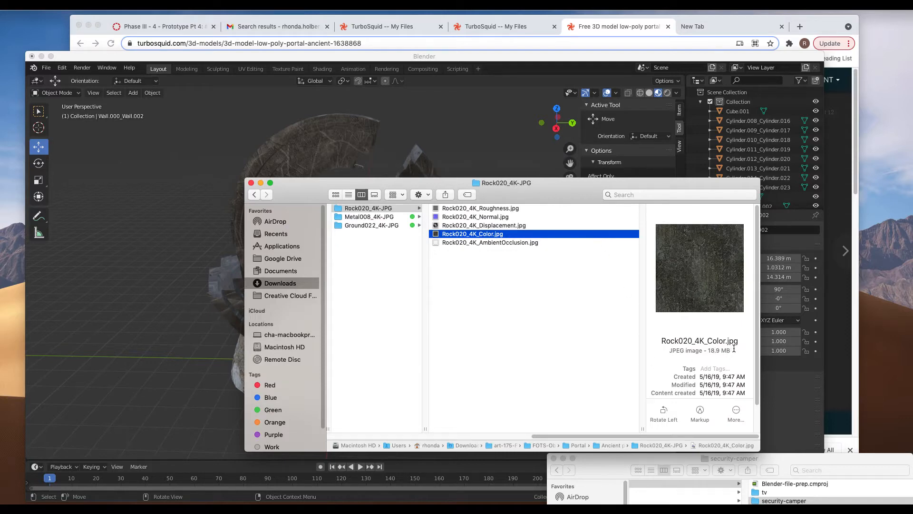
drag(734, 348, 709, 351)
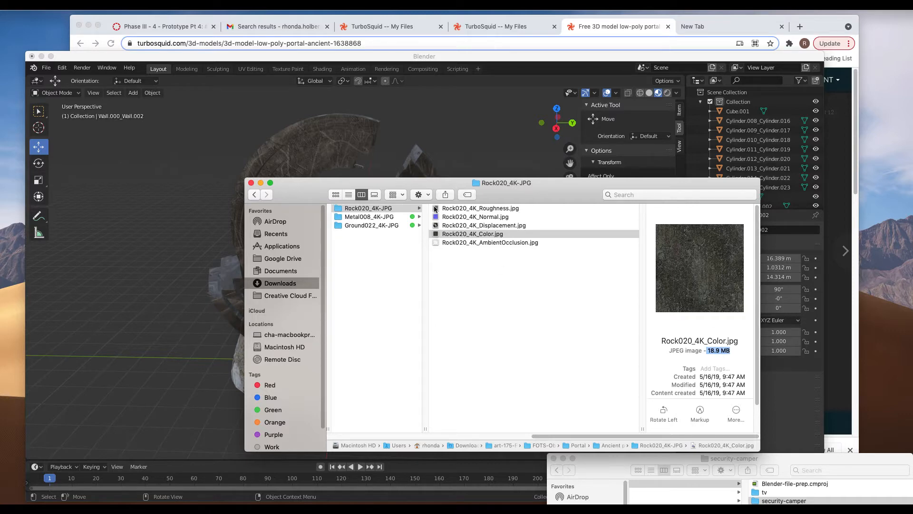
Check the preview and file size of Metal008_4K_Color.jpg in the Metal008_4K-JPG folder
click(388, 216)
click(389, 216)
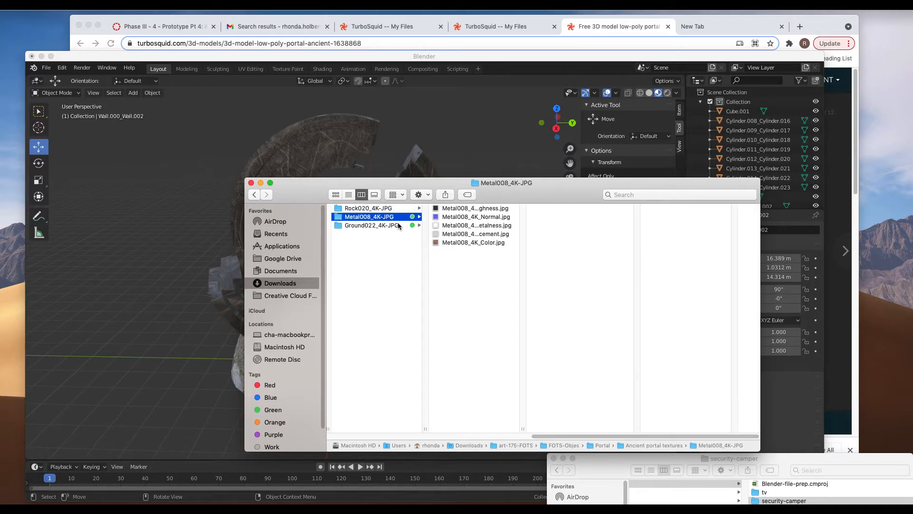
click(465, 237)
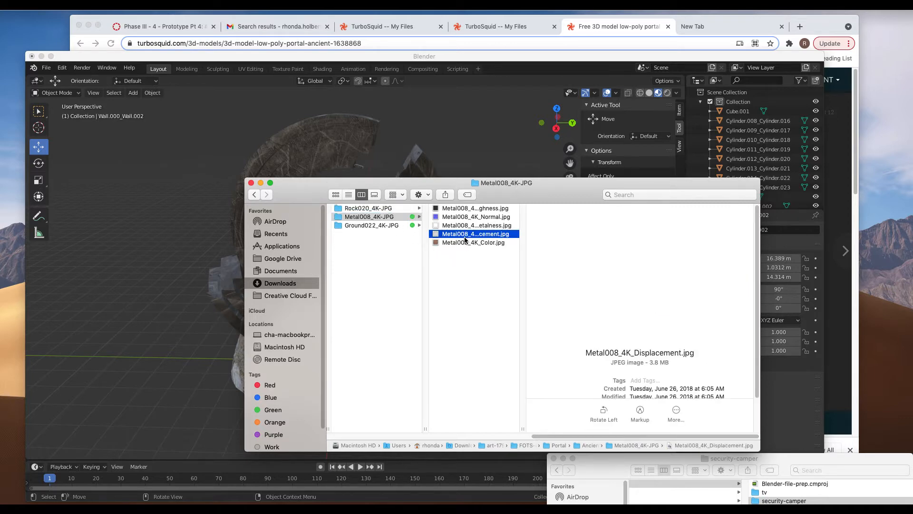
click(489, 243)
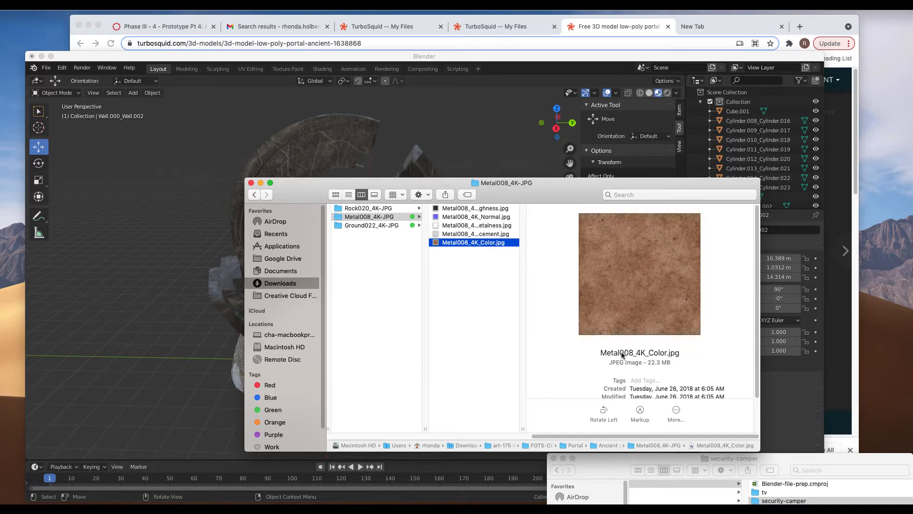
Check the preview, file size and pixel dimensions of Ground022_4K_Color.jpg in the Ground022_4K-JPG folder
click(375, 225)
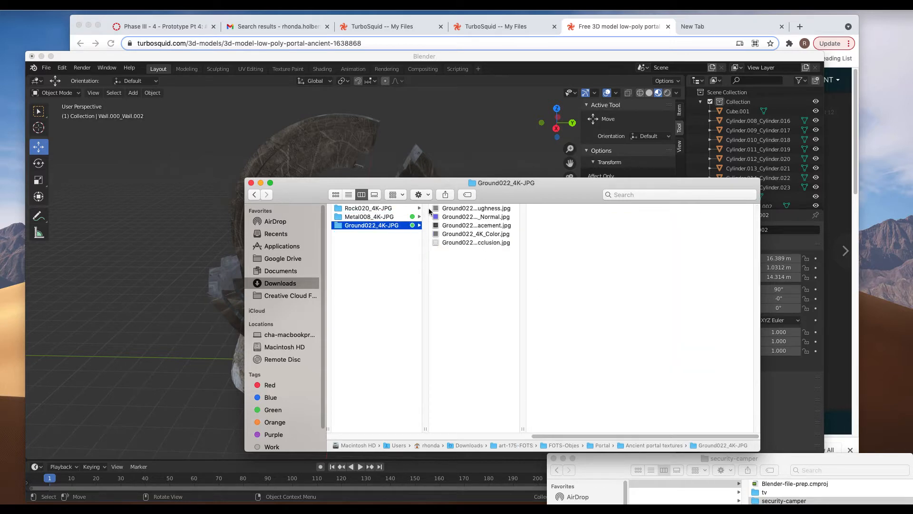
drag(291, 185, 484, 186)
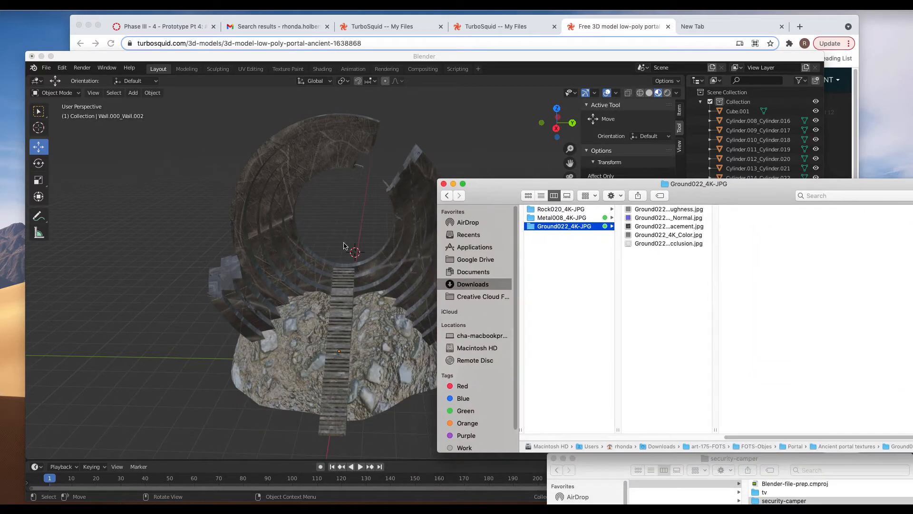
click(679, 236)
drag(485, 195, 256, 205)
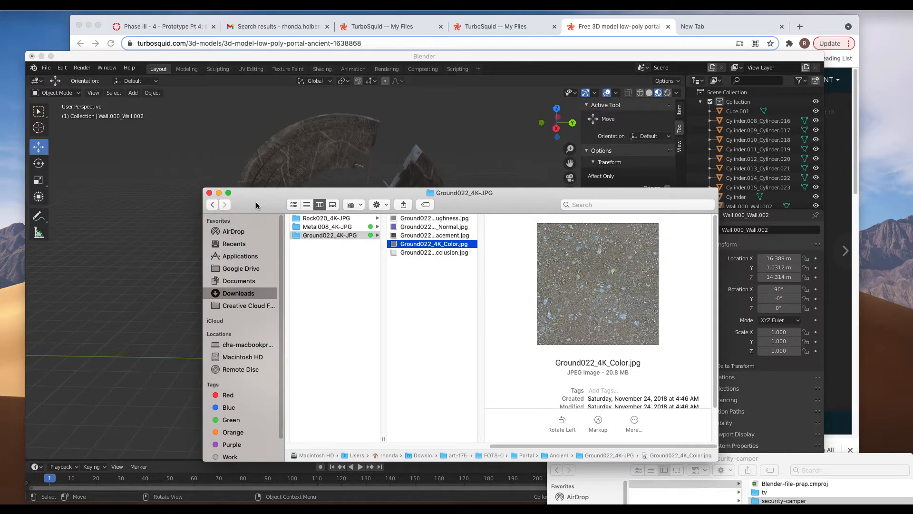
drag(255, 205, 438, 186)
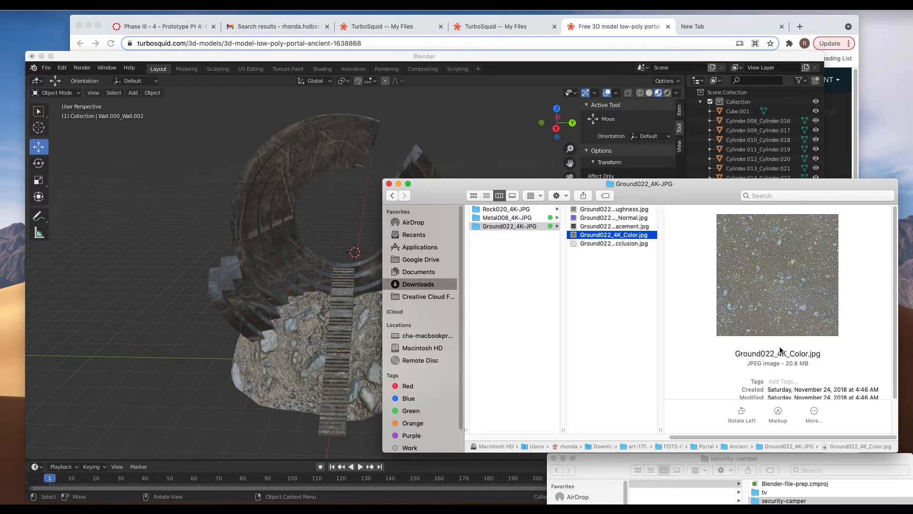
scroll(779, 350, down, 2)
drag(810, 368, 760, 367)
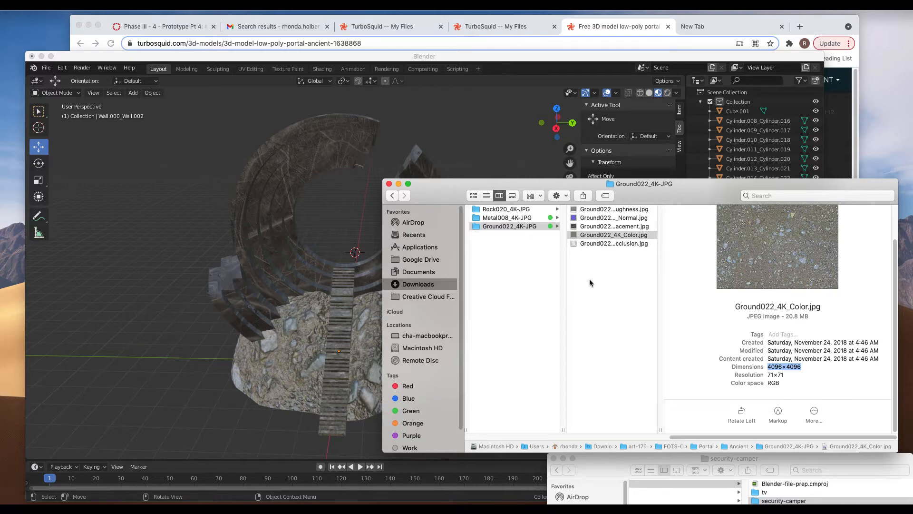
Check the file sizes of the Ground022_4K roughness, normal, displacement and ambient occlusion maps
click(636, 211)
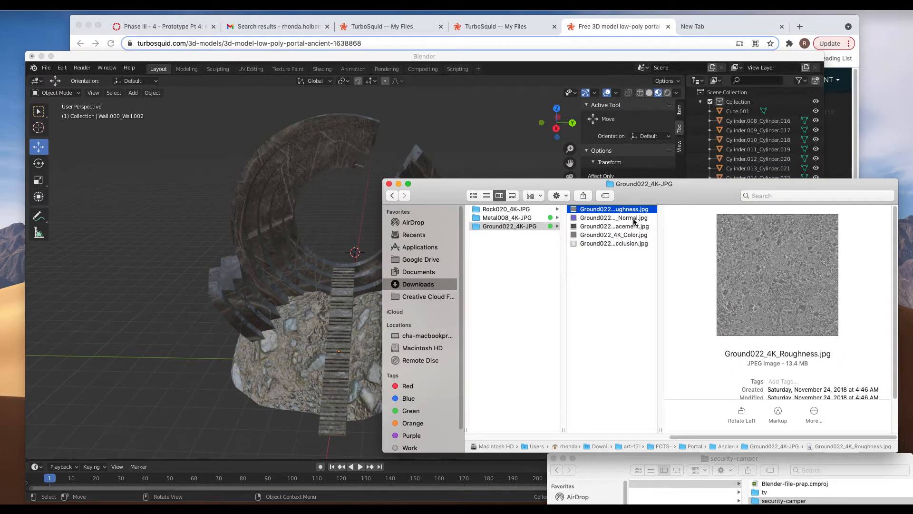
click(633, 219)
click(632, 227)
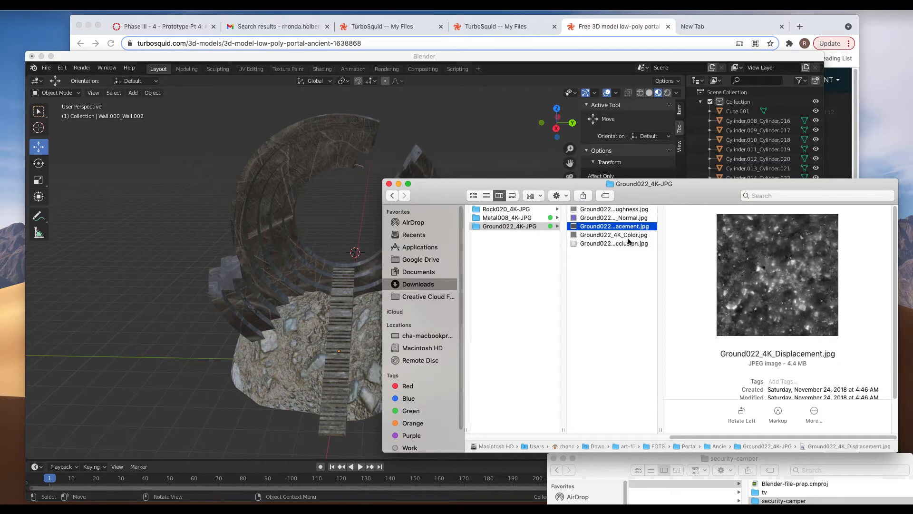
click(624, 244)
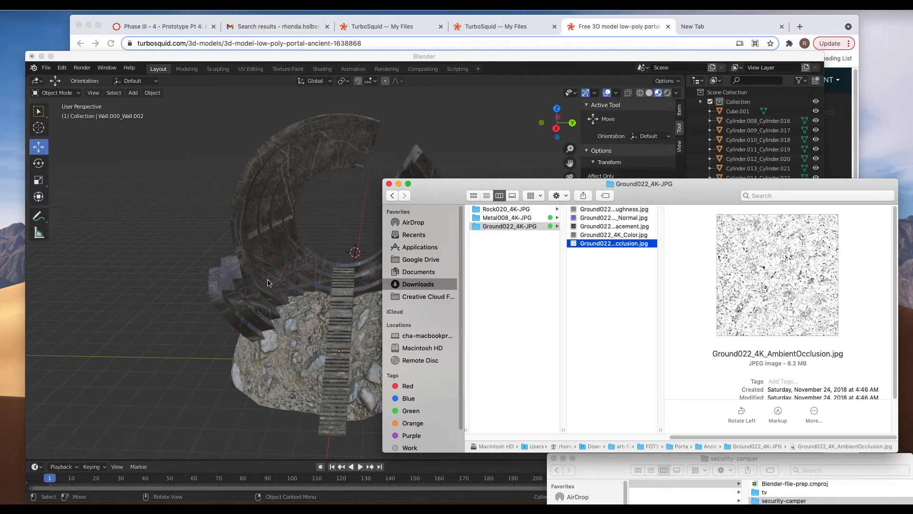
Switch to Blender, select the portal's rock mound, and show its ROCK material in the Shading workspace with an enlarged node editor
drag(453, 196, 571, 272)
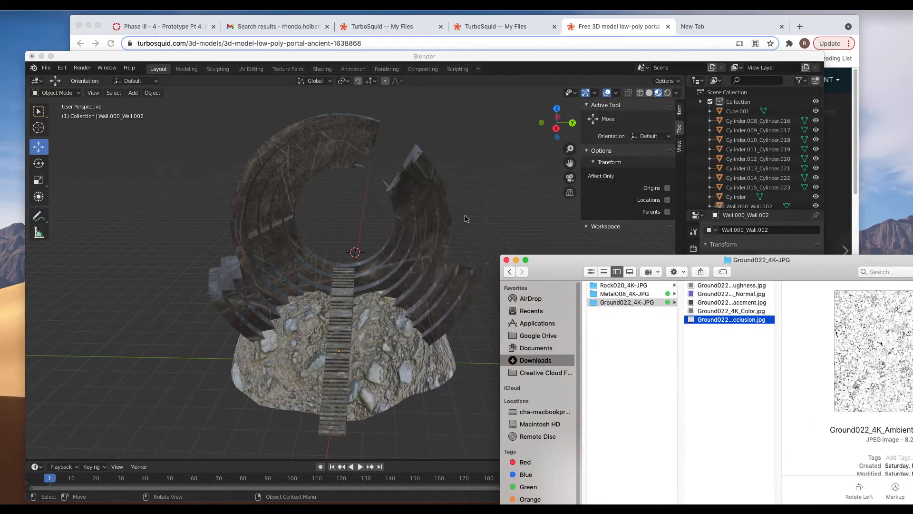
click(452, 208)
click(404, 372)
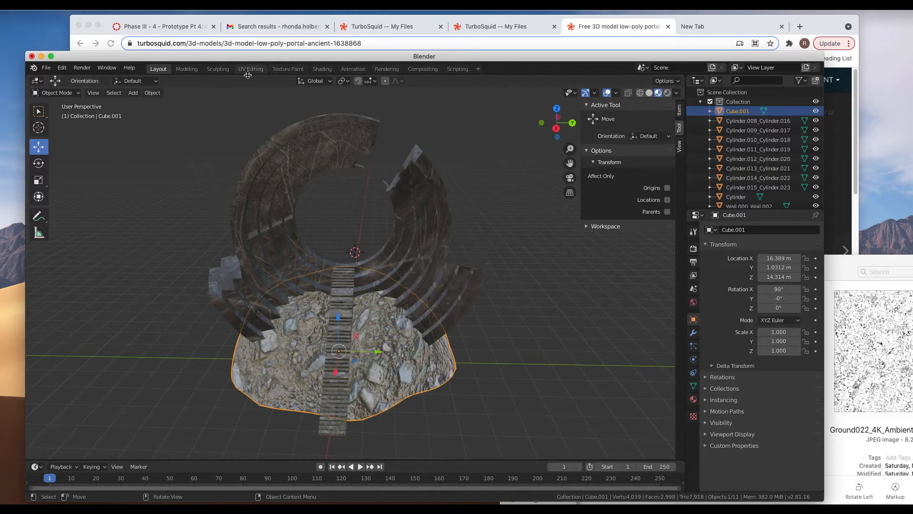
click(323, 69)
scroll(412, 388, down, 3)
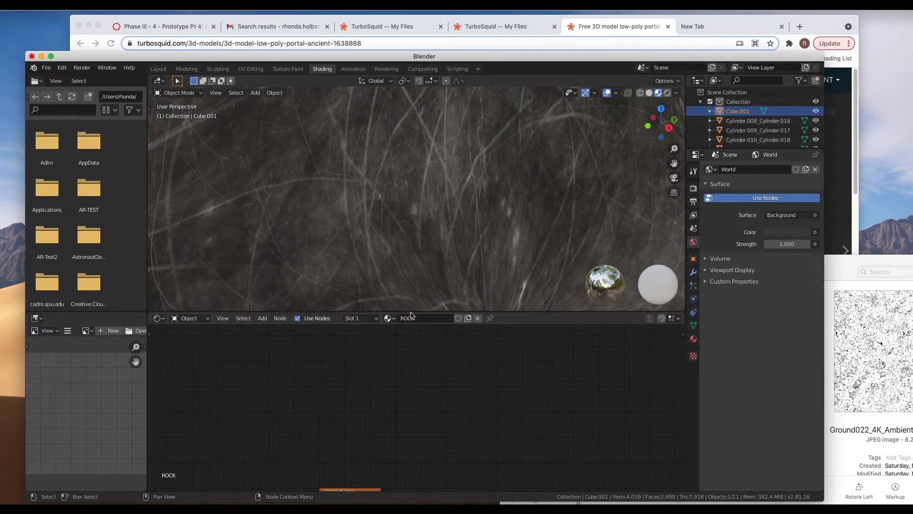
drag(411, 311, 408, 195)
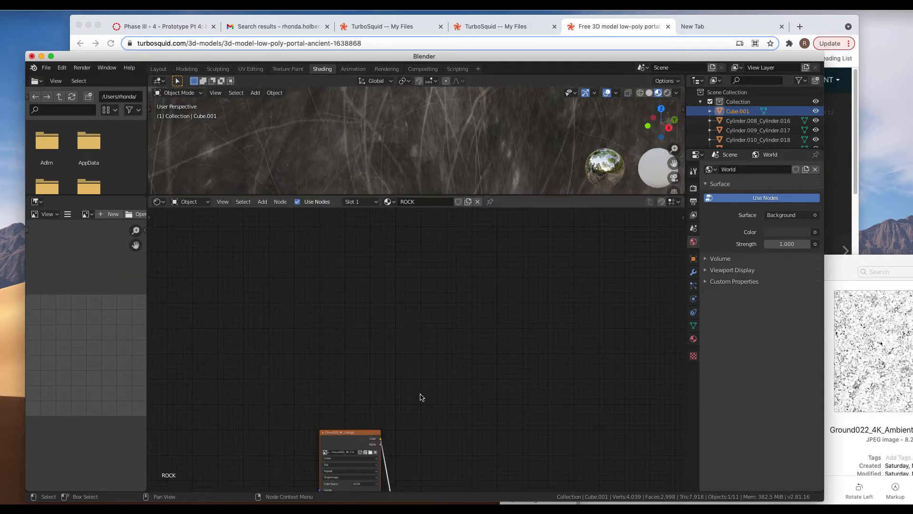
Delete the normal image texture node and the Normal Map node from the ROCK material
scroll(426, 405, down, 10)
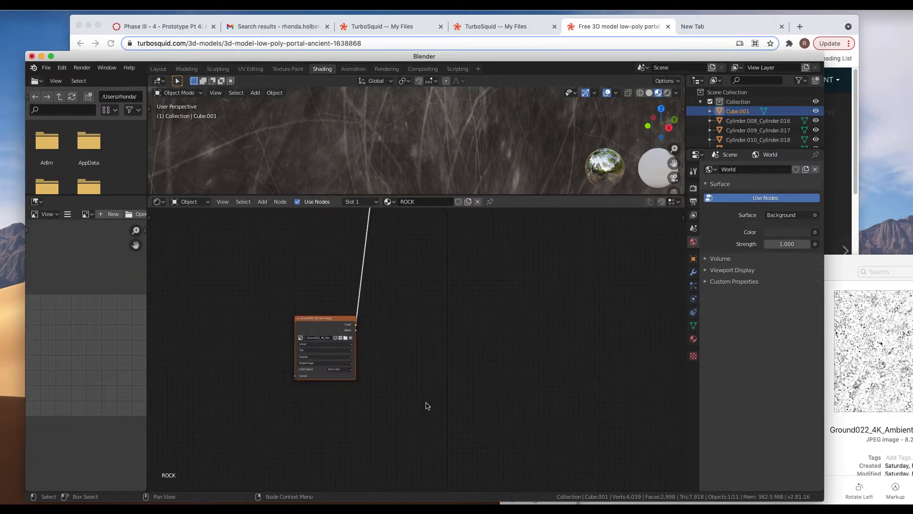
scroll(309, 328, up, 8)
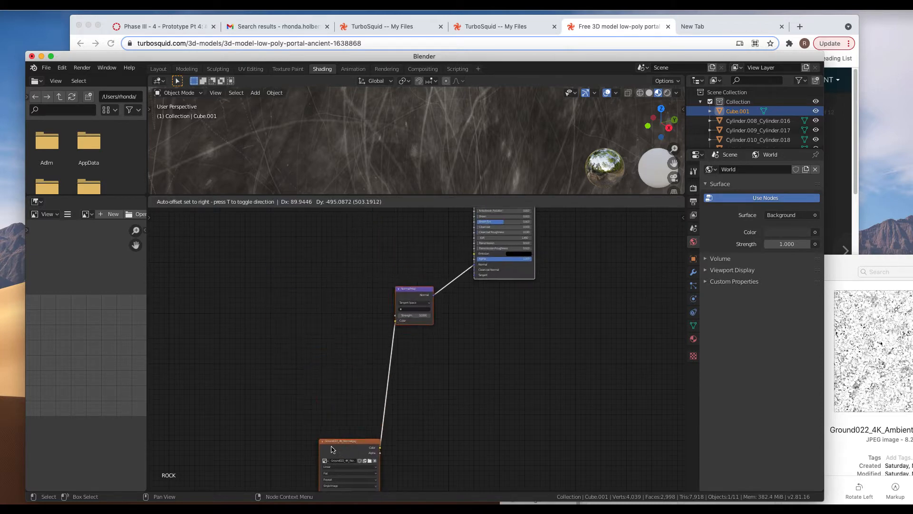
click(345, 454)
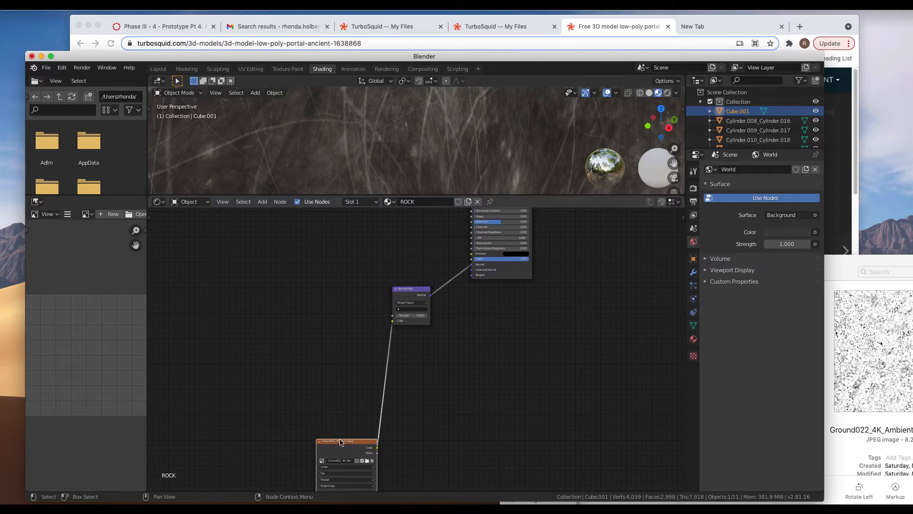
key(Delete)
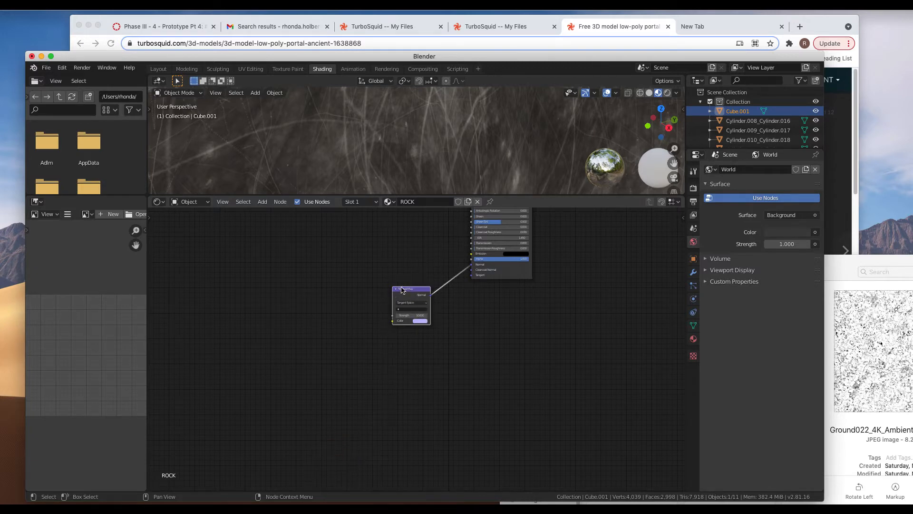
key(Delete)
Place the Ground022 color texture node beside the Principled BSDF and review the ROCK material's surface settings
scroll(386, 293, up, 8)
drag(447, 247, 423, 324)
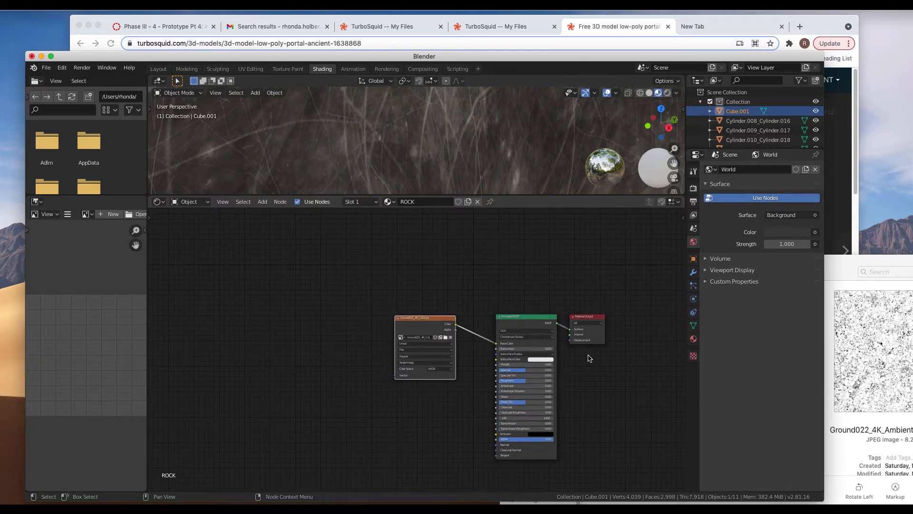
click(694, 340)
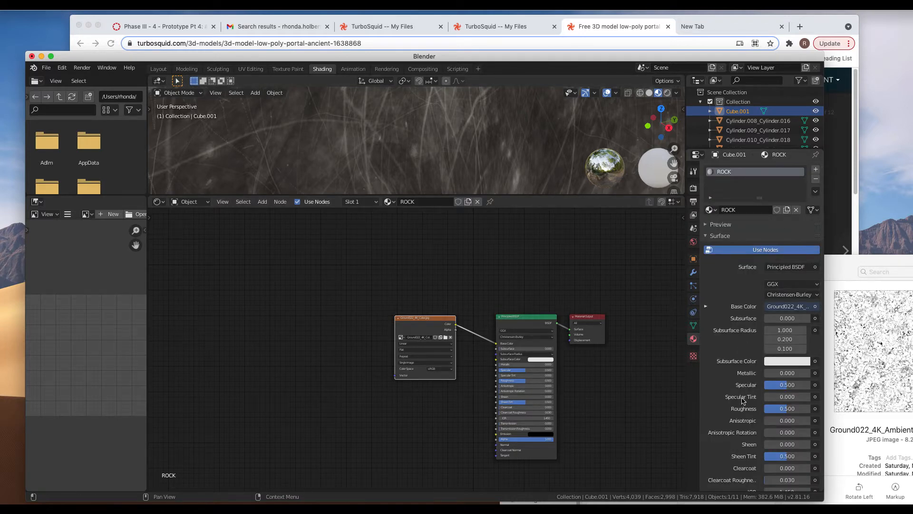
scroll(743, 401, down, 7)
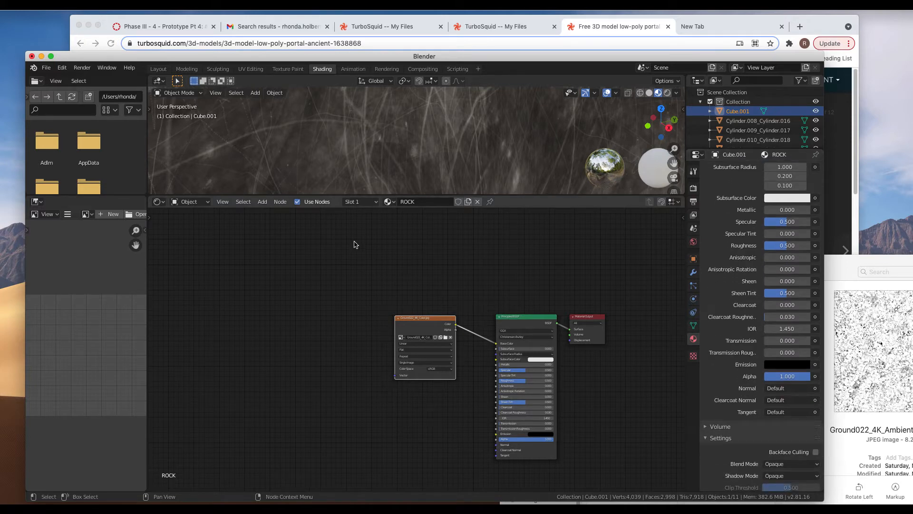
Select the portal's steps in the Layout workspace and delete the Normal Map node and its image texture from the STEPS material
click(159, 69)
click(347, 289)
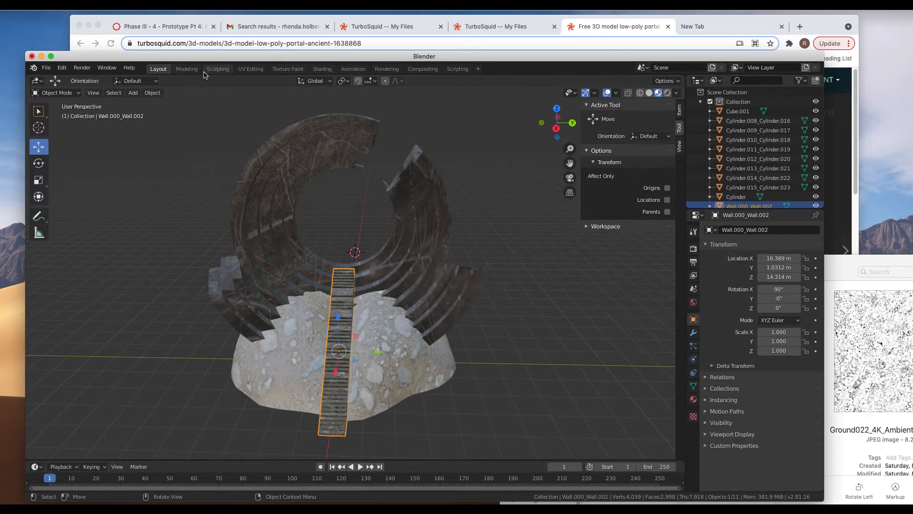
click(321, 69)
click(454, 362)
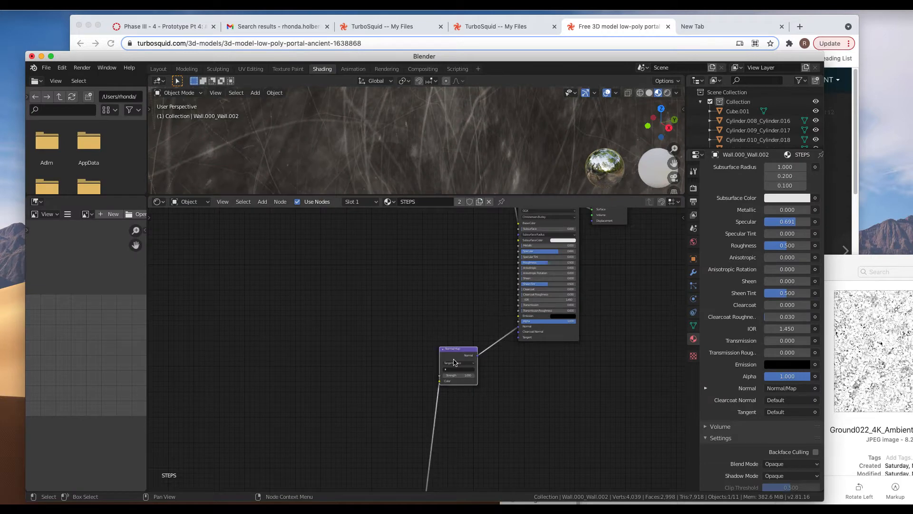
key(x)
scroll(454, 362, down, 5)
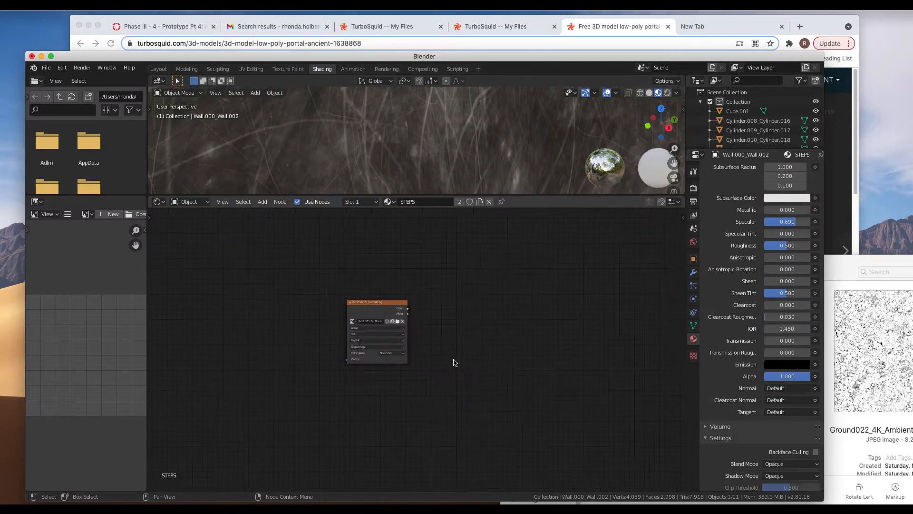
click(361, 306)
key(x)
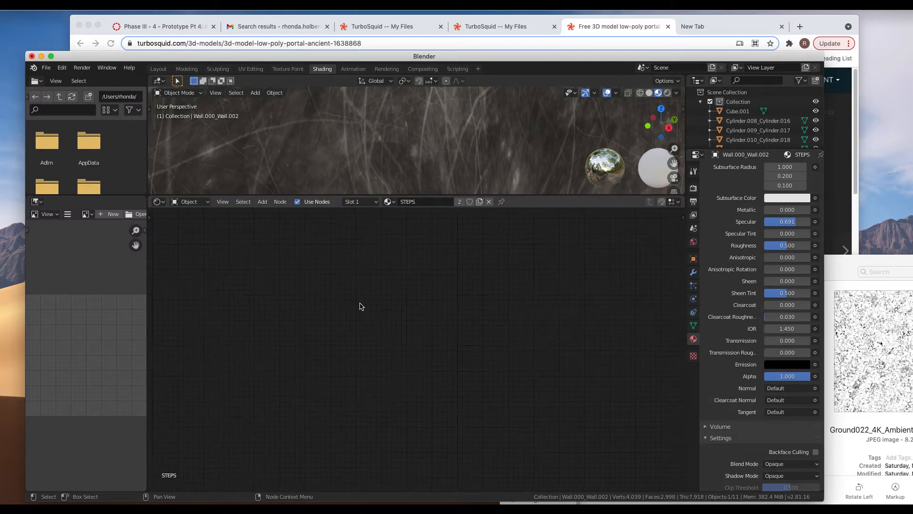
Place the Rock020_4K_Color.jpg node level with the Principled BSDF and view the portal in the Layout workspace
scroll(360, 306, up, 10)
scroll(360, 306, down, 4)
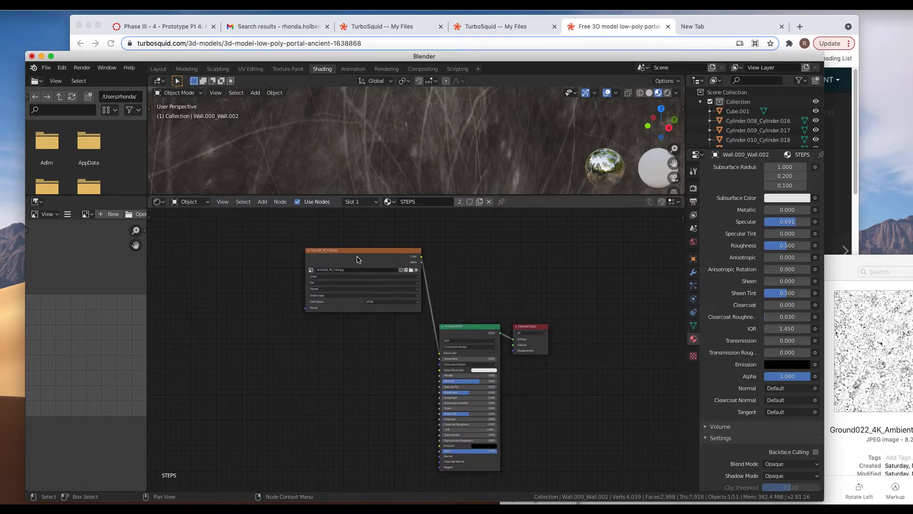
drag(357, 260, 344, 354)
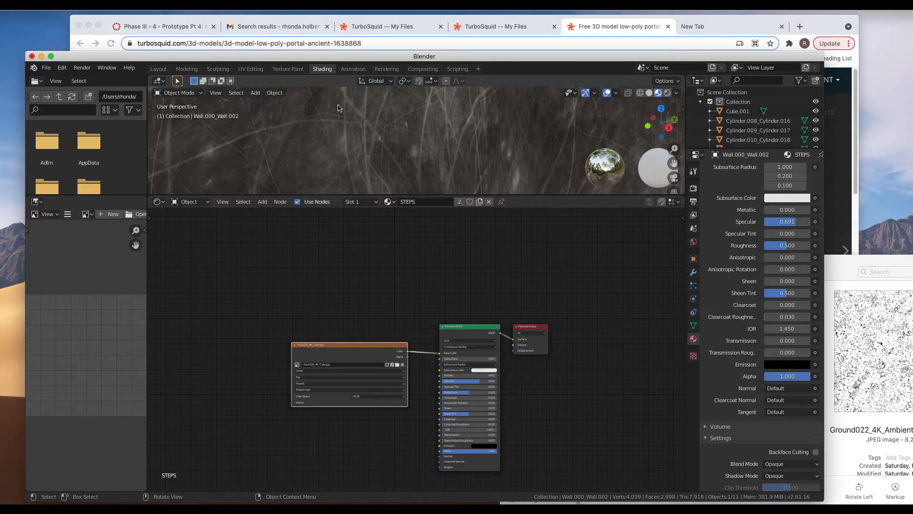
click(165, 70)
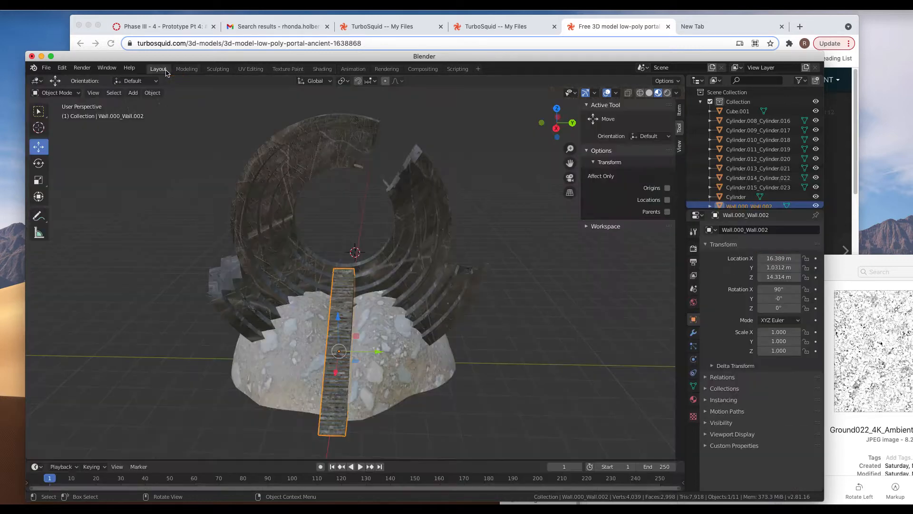
Select the portal's curved rings one after another and check which material each one uses
click(469, 306)
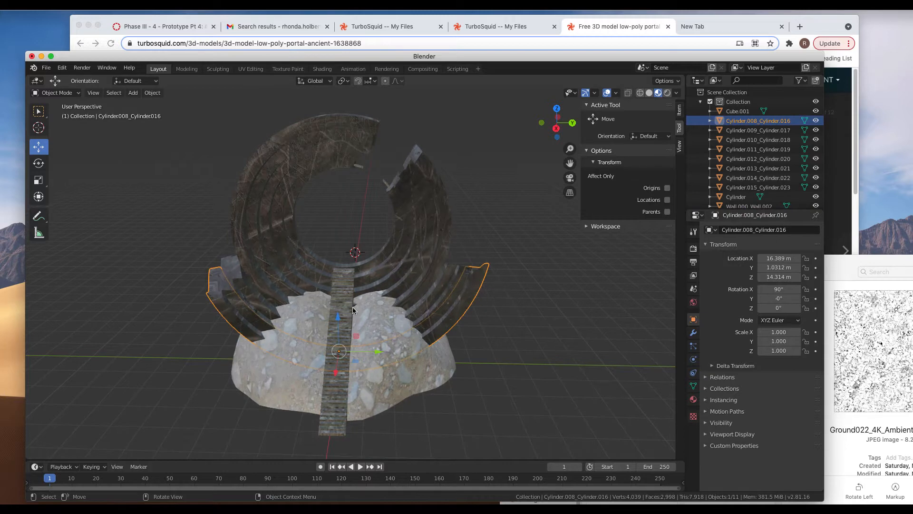
click(420, 295)
click(407, 271)
click(389, 254)
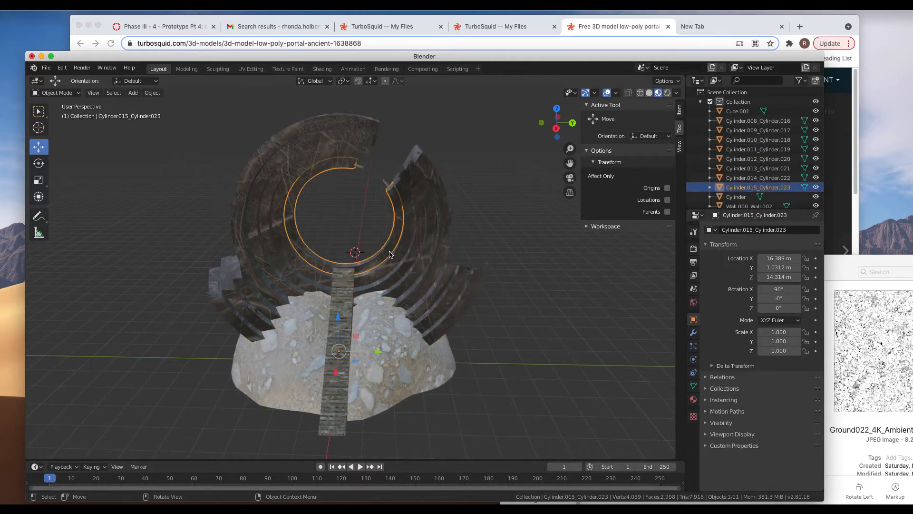
click(471, 300)
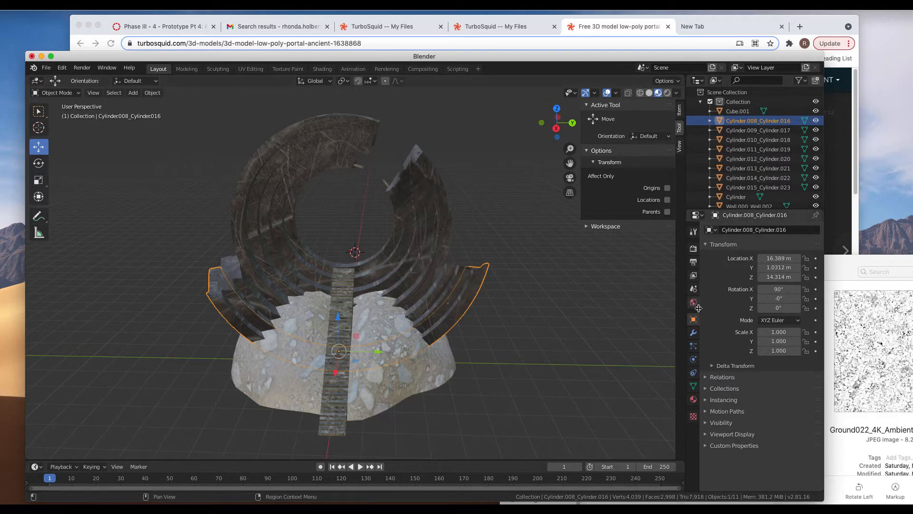
click(693, 399)
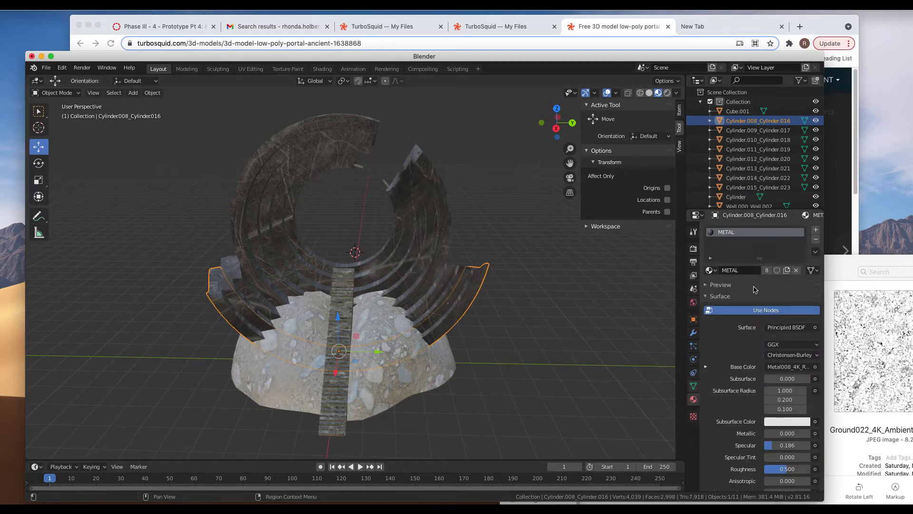
click(452, 282)
click(434, 270)
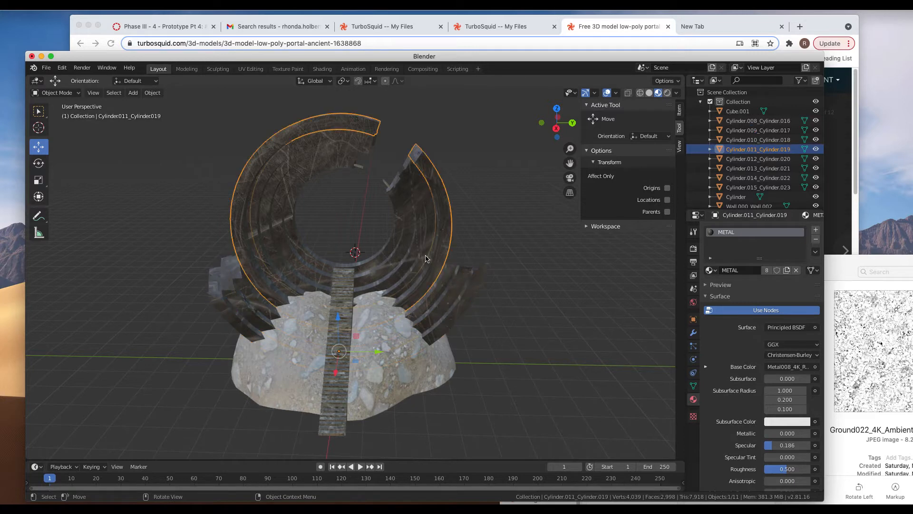
click(426, 256)
click(415, 251)
click(399, 246)
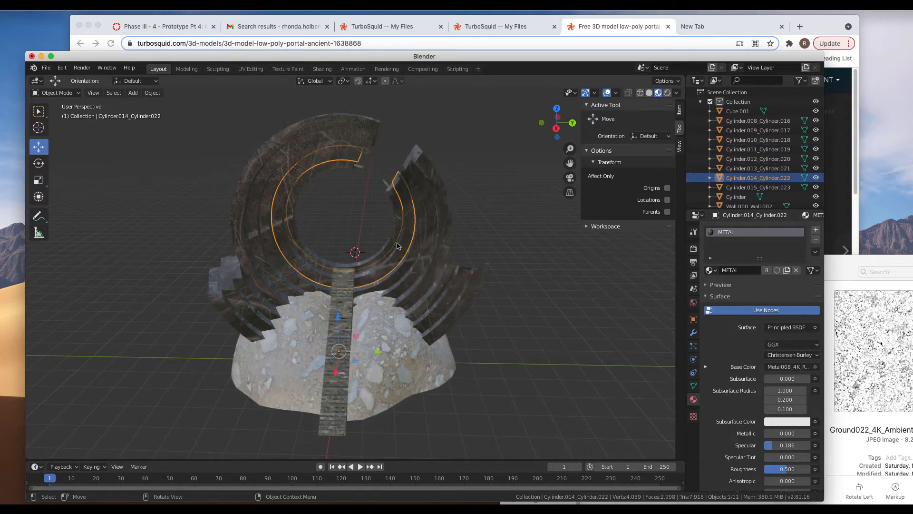
Select the portal's outermost ring and delete the normal image texture and Normal Map nodes from its METAL material in the Shading workspace
click(475, 297)
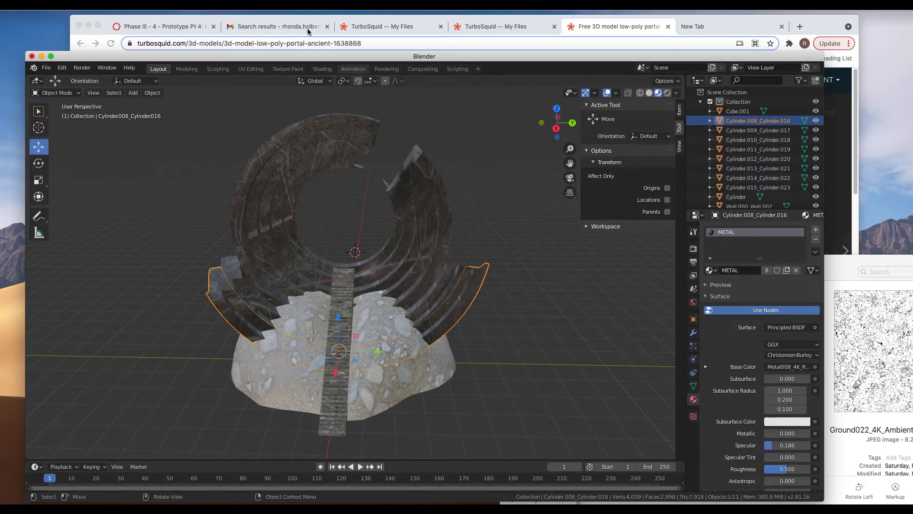
click(322, 68)
scroll(360, 394, left, 8)
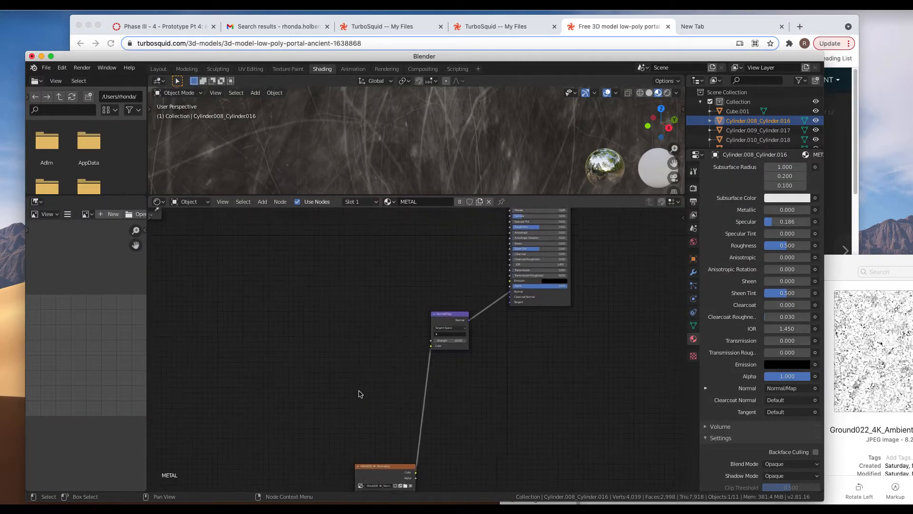
drag(233, 255, 470, 206)
scroll(488, 428, down, 6)
scroll(488, 428, right, 3)
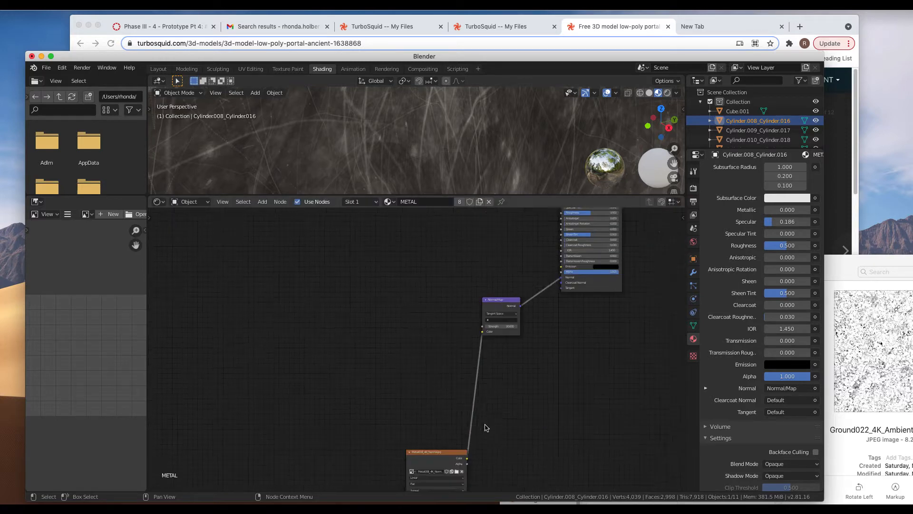
drag(397, 427, 374, 247)
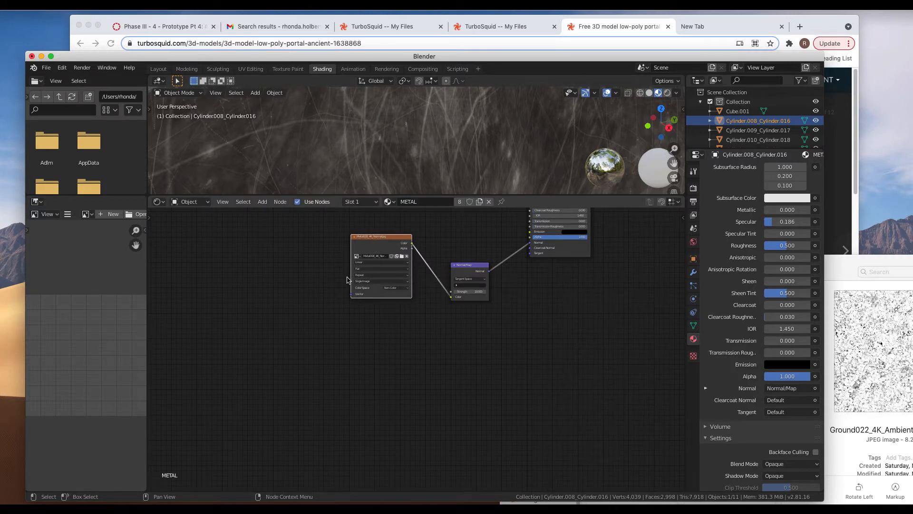
key(x)
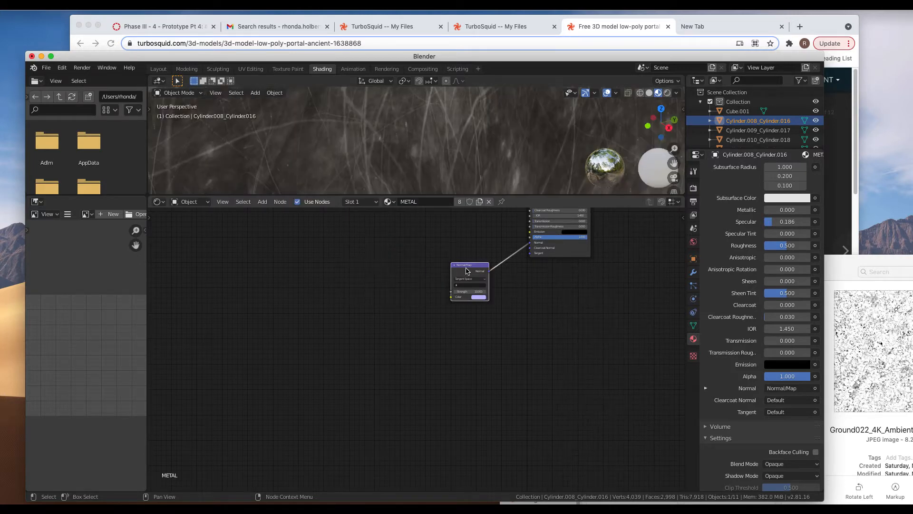
key(x)
Place the Metal008 roughness image texture and Texture Coordinate nodes beside the Principled BSDF in the METAL material
scroll(465, 269, up, 8)
scroll(465, 269, right, 2)
scroll(466, 271, down, 4)
scroll(466, 271, right, 2)
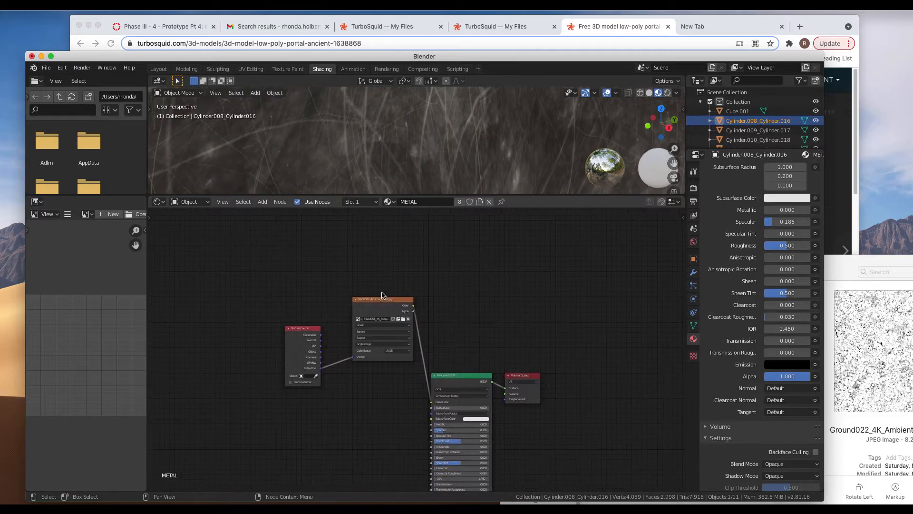
drag(368, 301, 362, 358)
drag(304, 342, 295, 384)
mouse_move(372, 369)
mouse_down()
mouse_move(359, 383)
mouse_move(369, 364)
mouse_up()
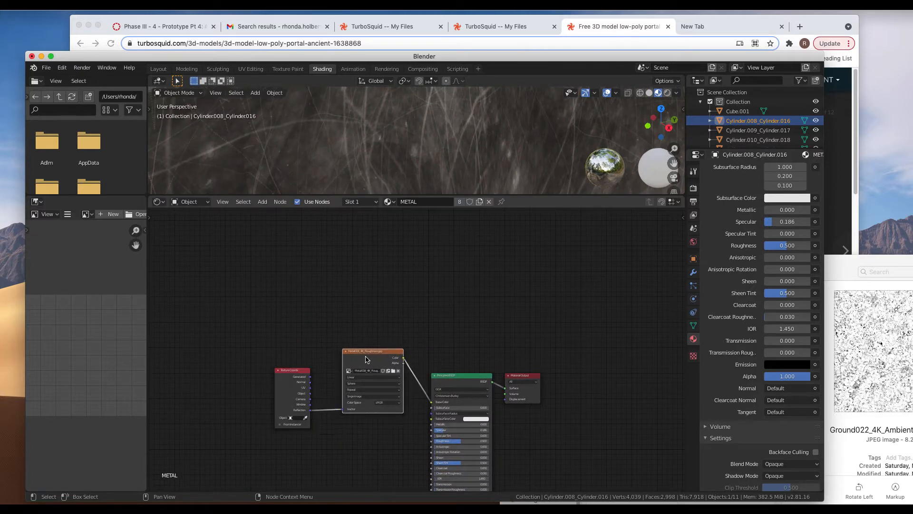
scroll(496, 318, down, 8)
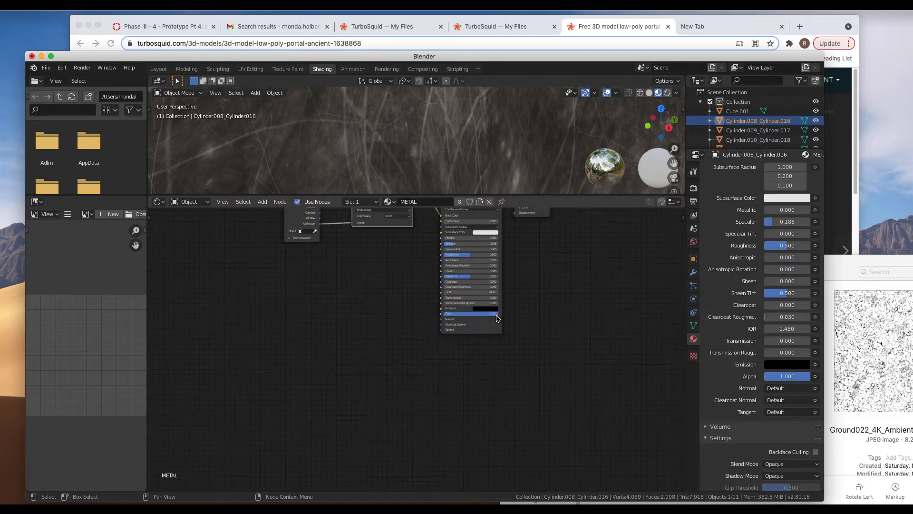
scroll(496, 318, up, 8)
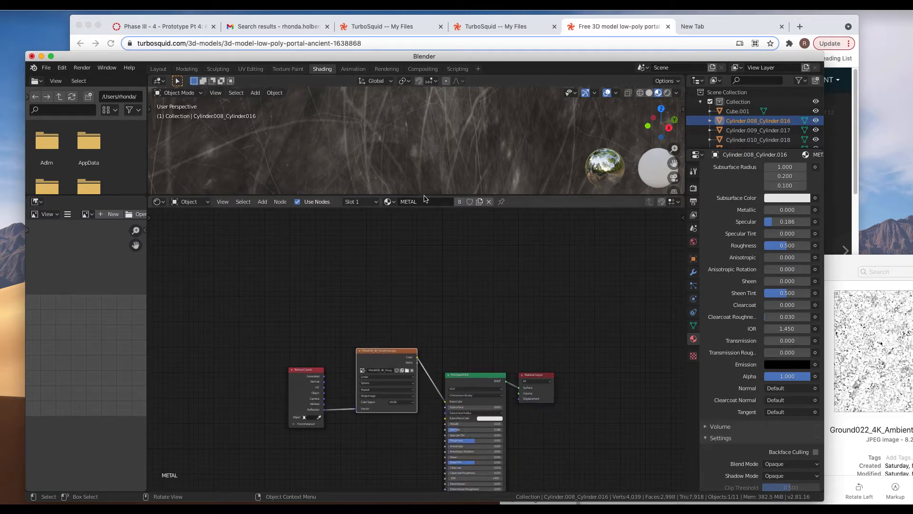
Enlarge the 3D viewport above the node editor and view the whole portal from the front
drag(423, 196, 422, 303)
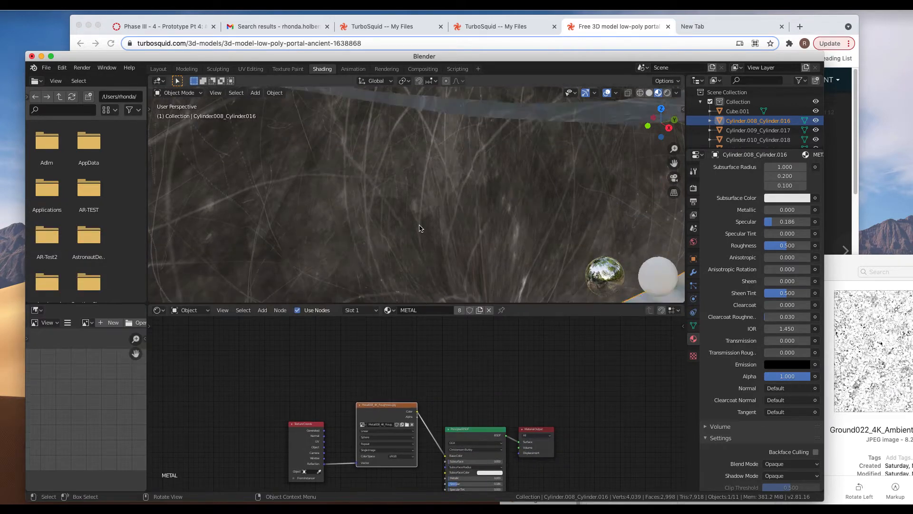
scroll(419, 224, down, 15)
scroll(419, 224, down, 3)
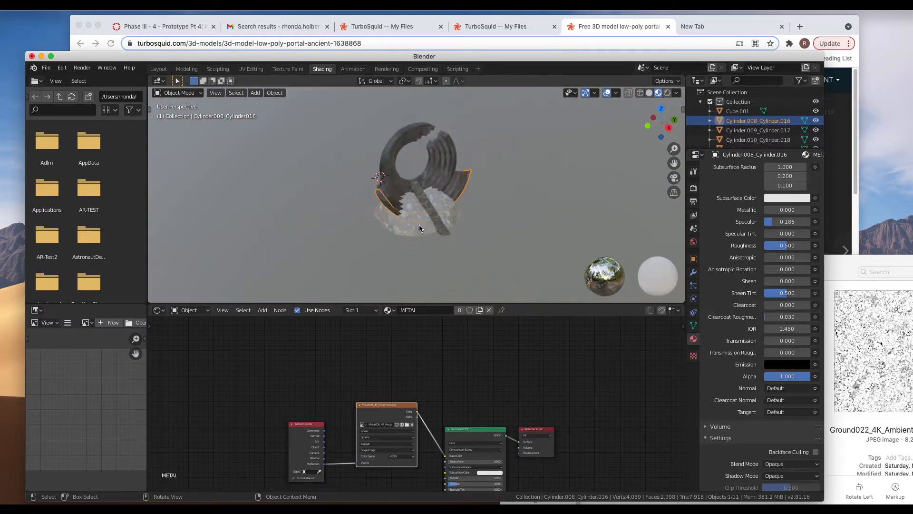
scroll(418, 160, up, 4)
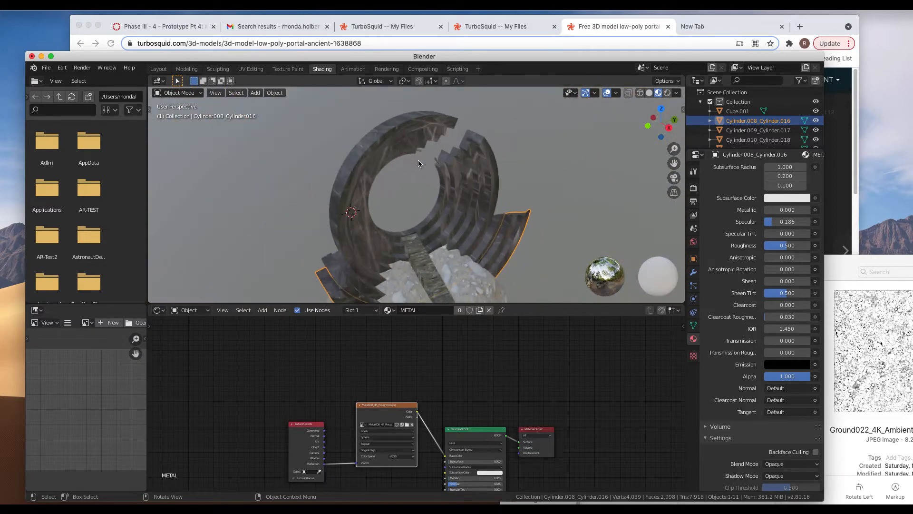
scroll(433, 237, left, 5)
scroll(433, 237, right, 10)
scroll(433, 240, down, 8)
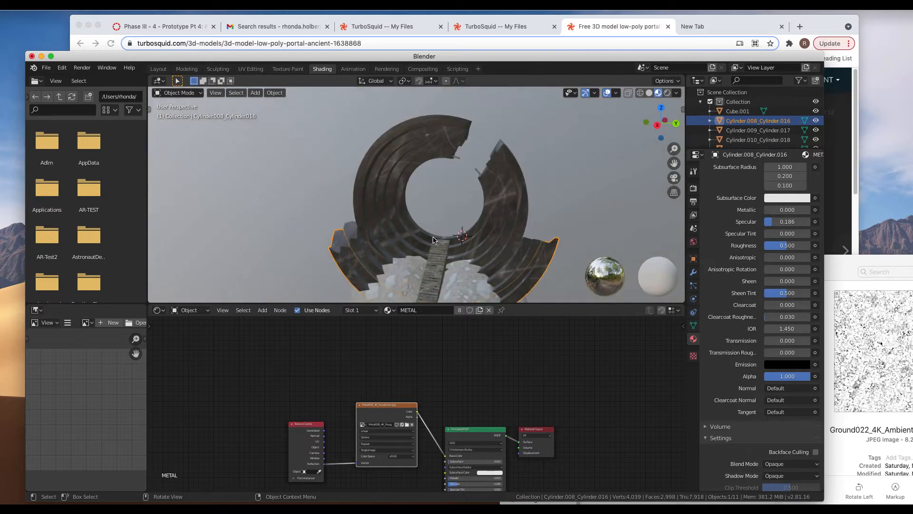
Widen the METAL material's image texture node enough to read its full file name
click(383, 426)
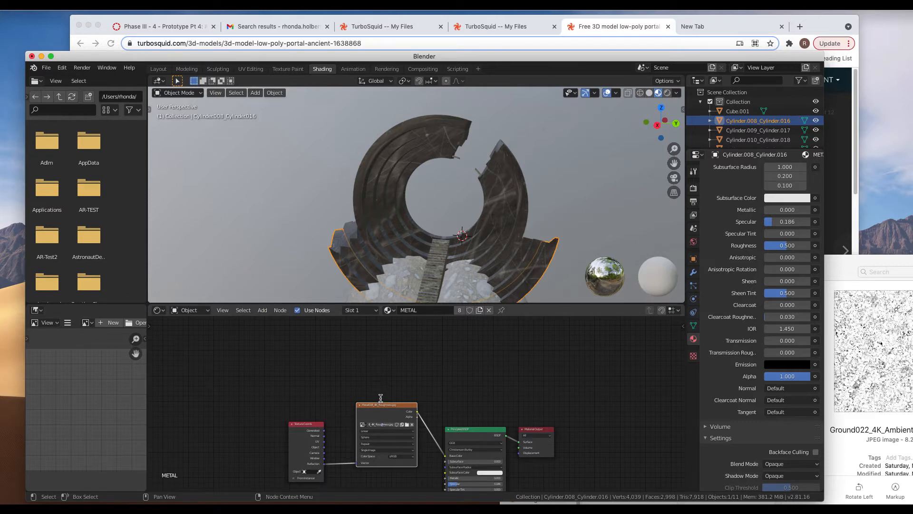
scroll(380, 401, up, 5)
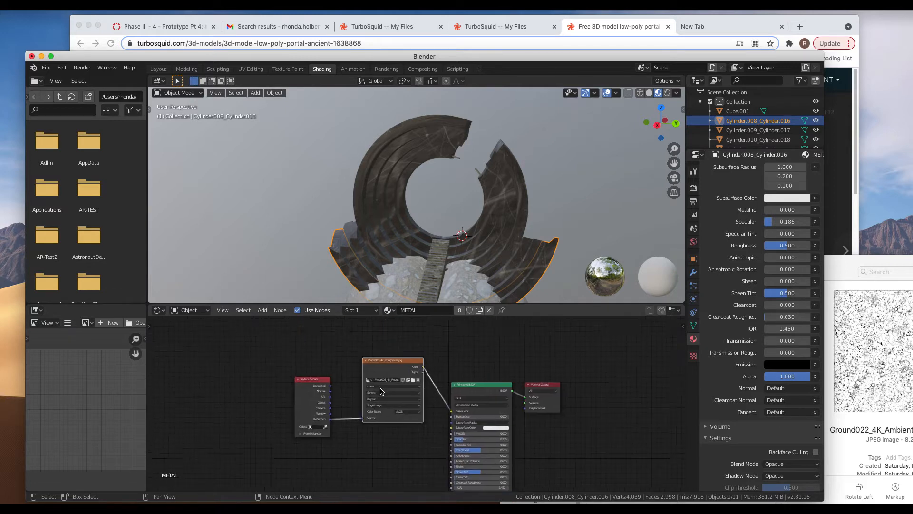
scroll(367, 449, up, 3)
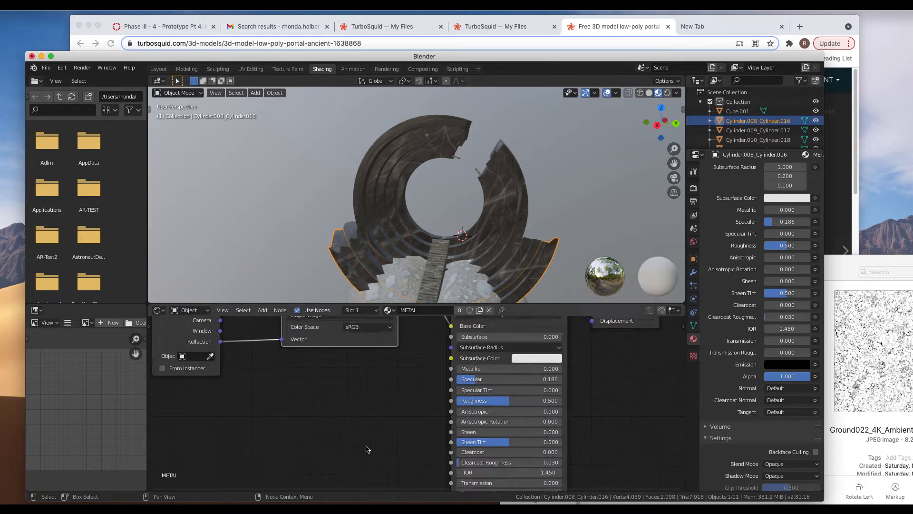
scroll(367, 449, up, 5)
scroll(380, 431, down, 5)
scroll(381, 431, up, 3)
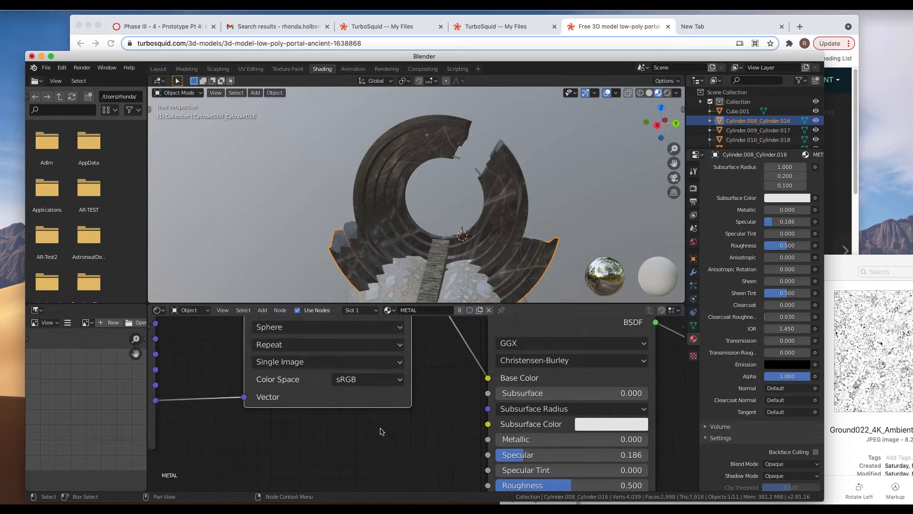
scroll(381, 432, up, 6)
scroll(381, 431, down, 3)
scroll(386, 423, up, 2)
scroll(387, 423, down, 5)
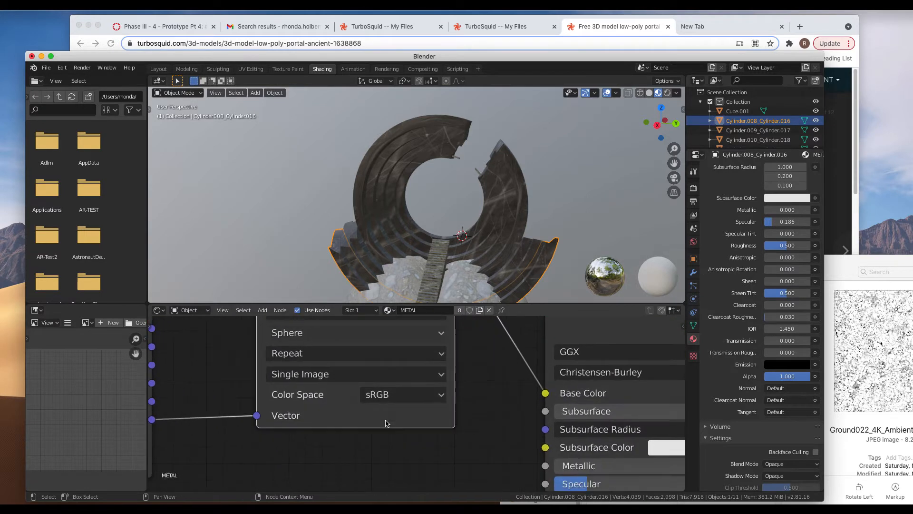
scroll(387, 423, up, 5)
scroll(386, 423, up, 2)
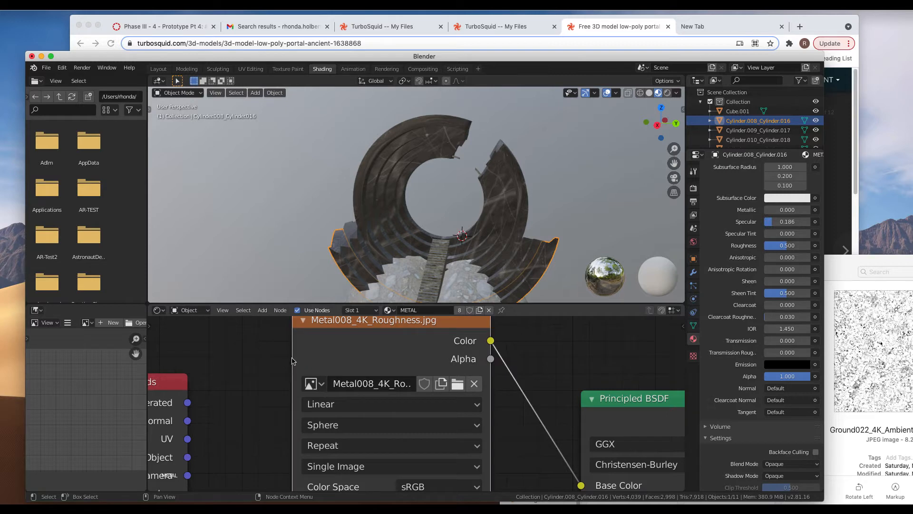
drag(293, 357, 212, 358)
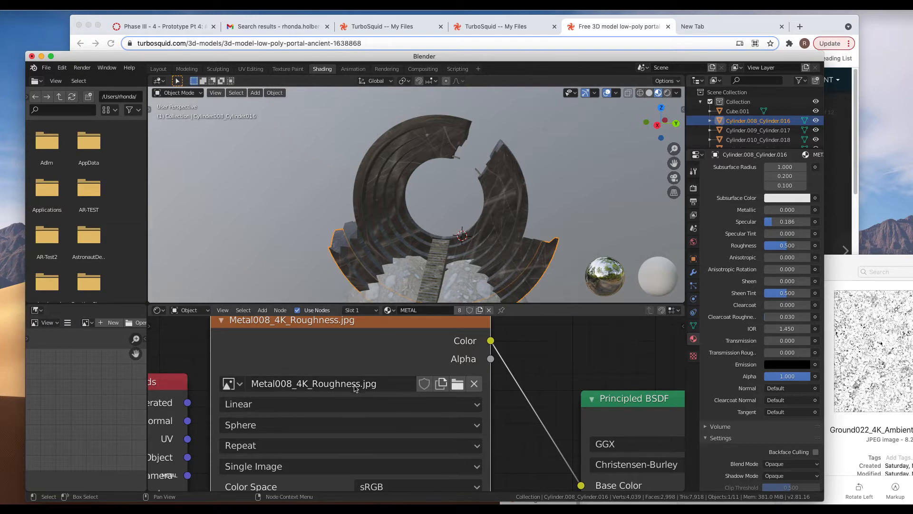
Replace the METAL material's image texture with Metal008_4K_Color.jpg from the Metal008_4K-JPG folder of the Ancient portal textures
click(457, 383)
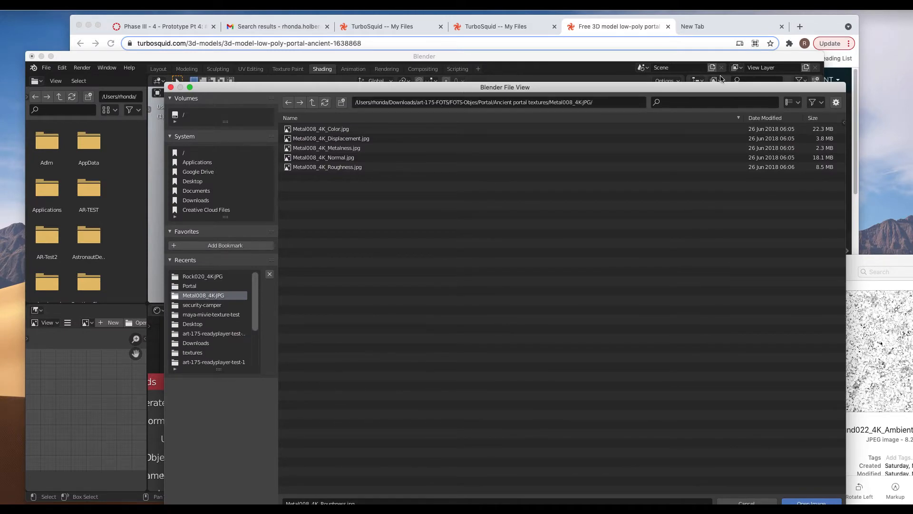
click(312, 102)
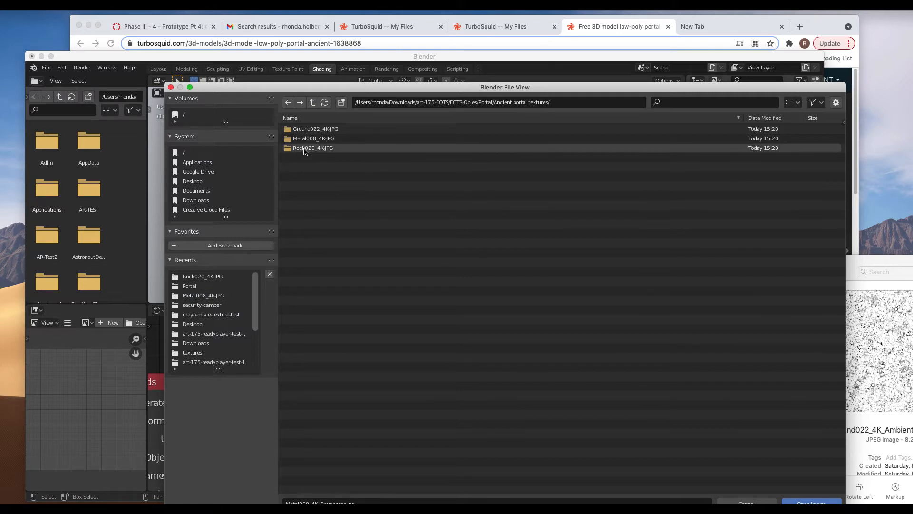
click(304, 148)
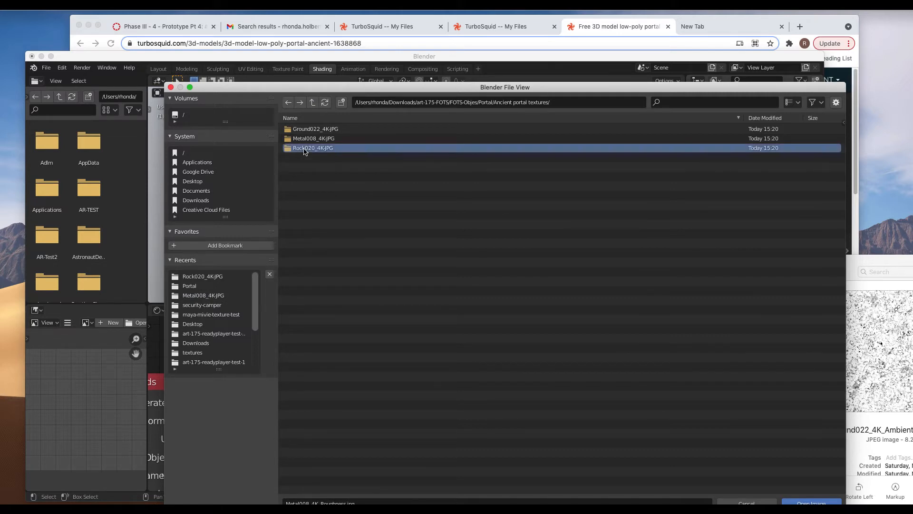
double_click(315, 129)
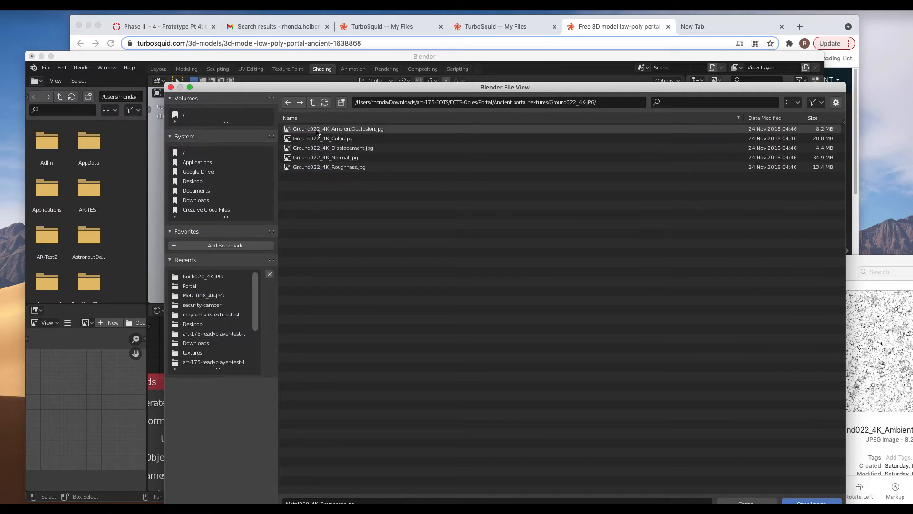
drag(351, 94, 481, 101)
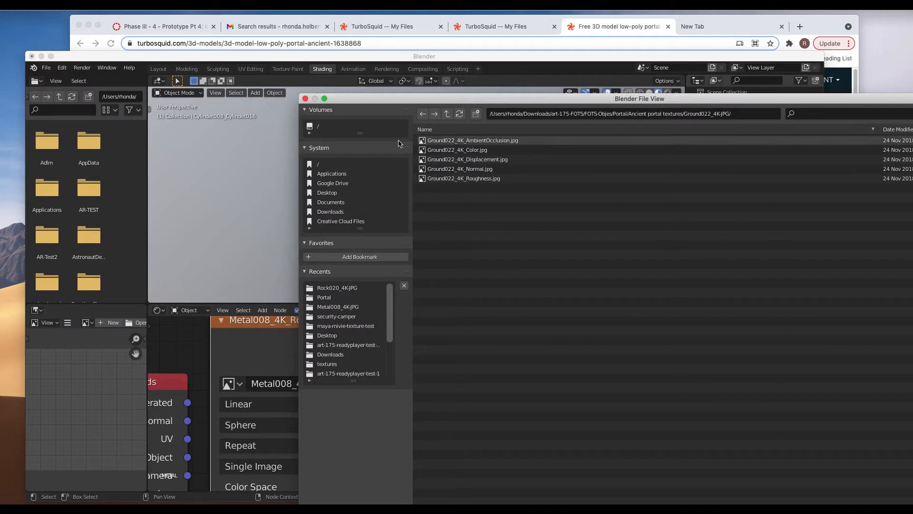
click(447, 114)
double_click(449, 149)
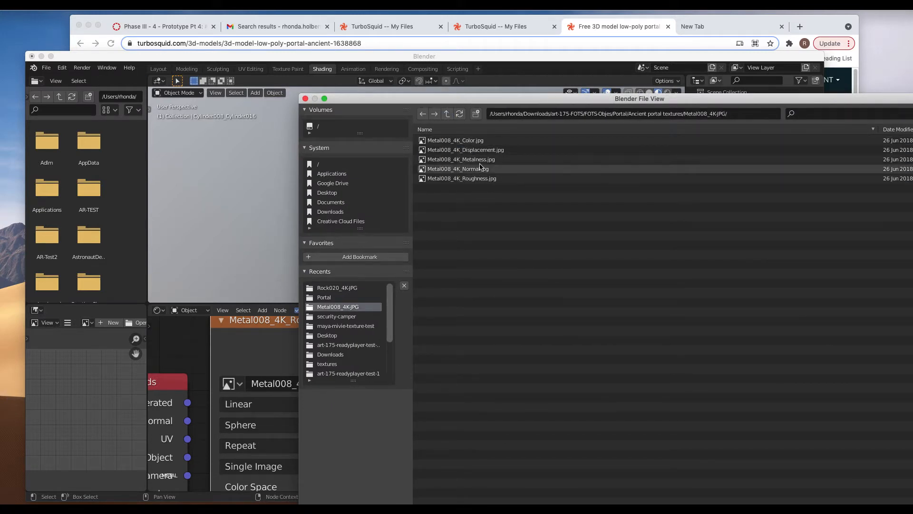
click(469, 141)
drag(563, 102, 337, 58)
click(721, 472)
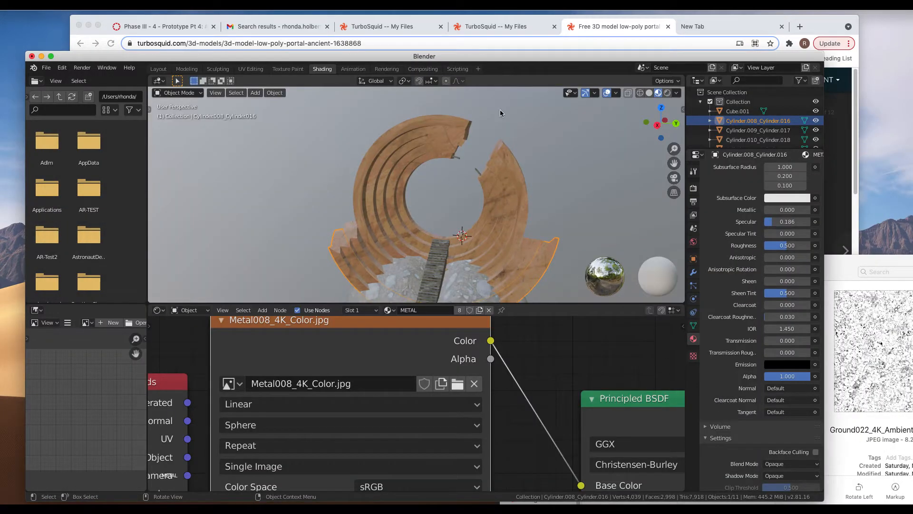
Switch to the browser to compare the portal with its TurboSquid preview, detach the New Tab page into its own window, and return to Blender
click(590, 32)
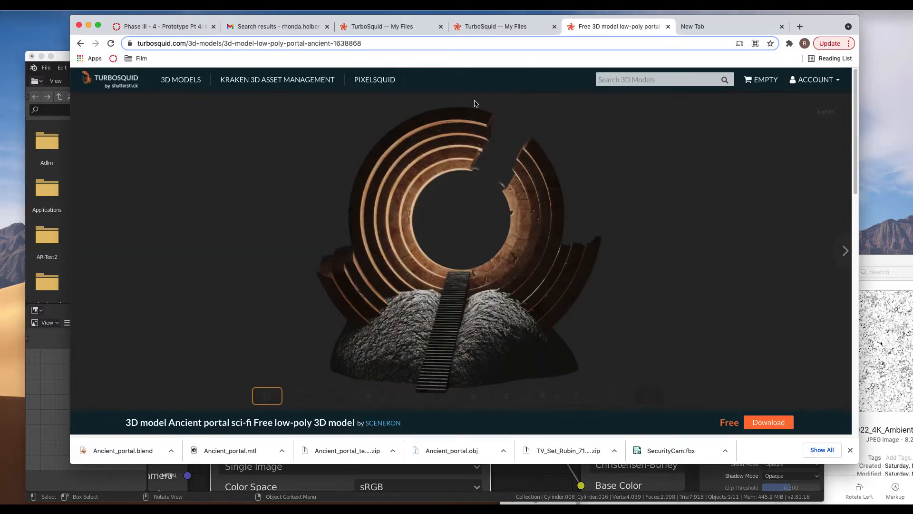
drag(693, 26, 743, 130)
click(49, 422)
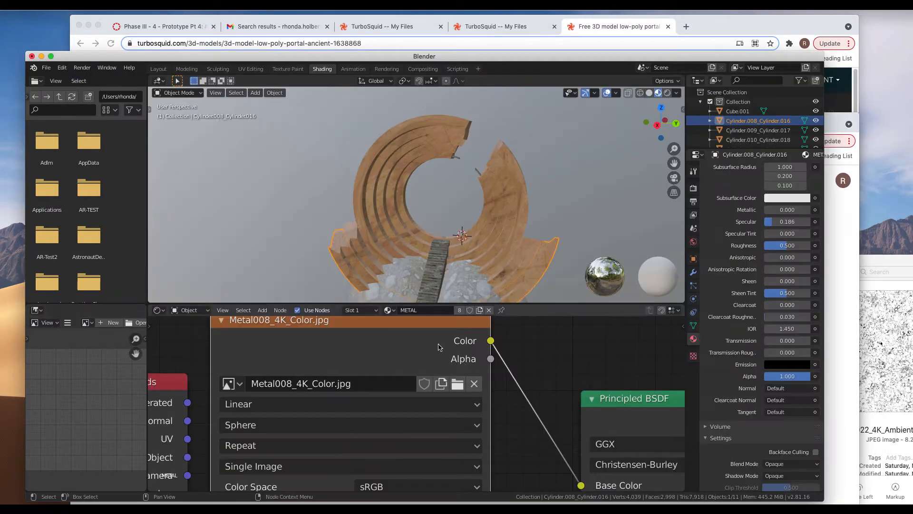
Check the image textures of the STEPS and ROCK materials, widening ROCK's image texture node to show its full file name
click(437, 233)
key(Home)
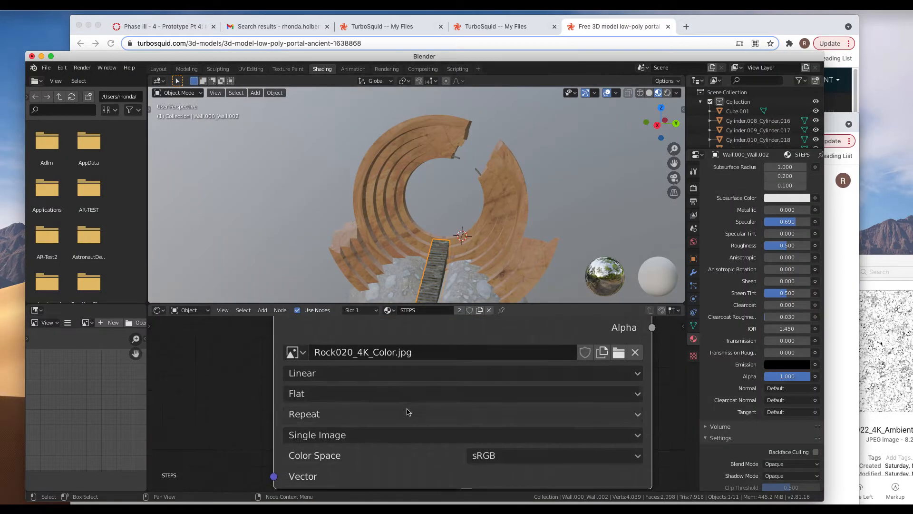
click(464, 276)
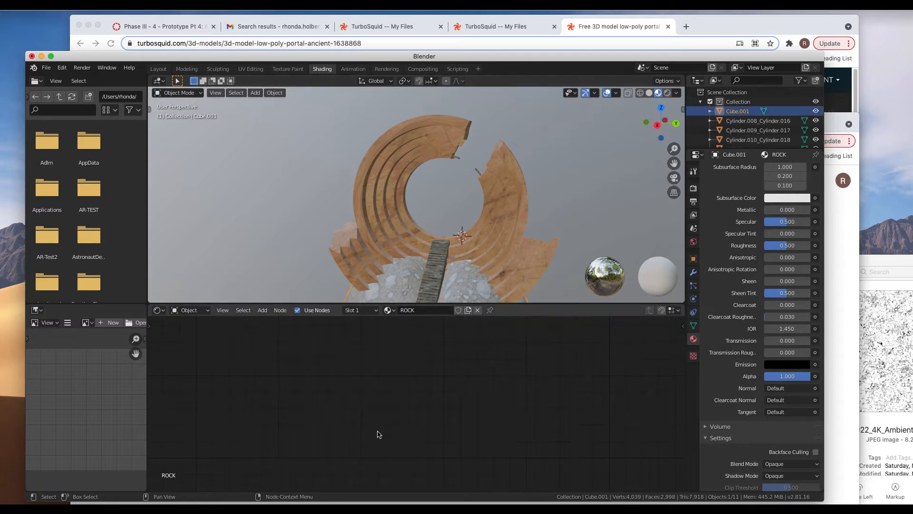
key(Home)
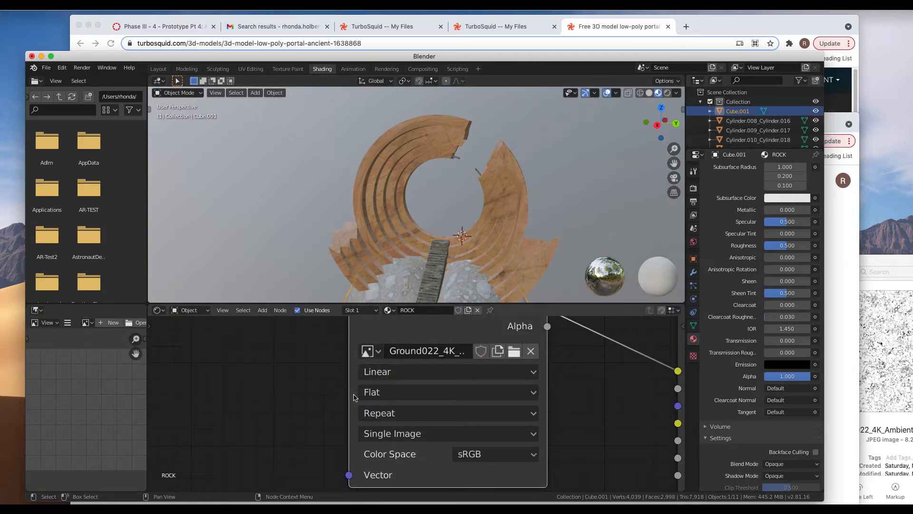
drag(350, 396, 237, 395)
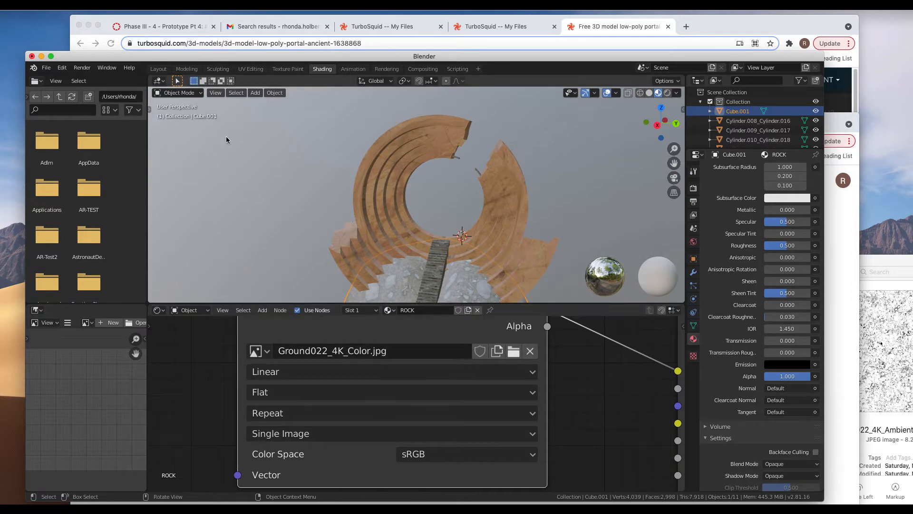
scroll(523, 396, right, 8)
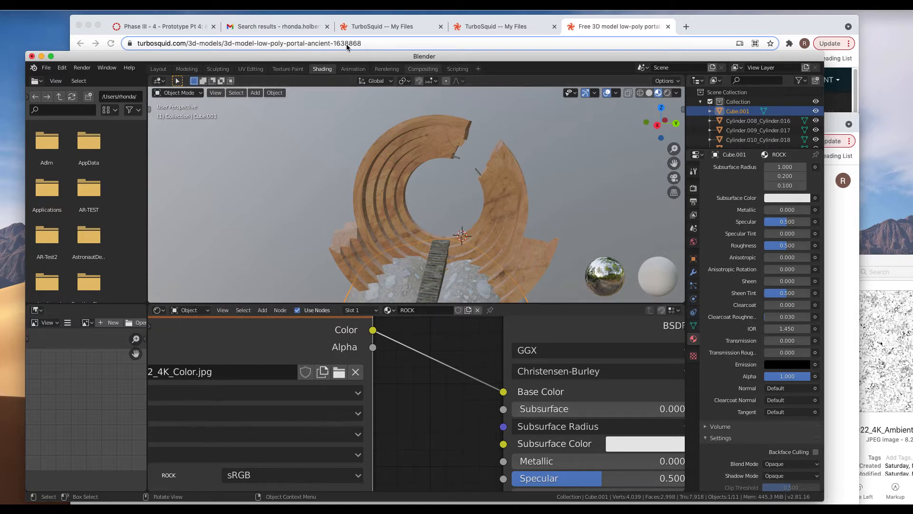
mouse_move(644, 60)
mouse_down()
mouse_move(620, 213)
mouse_move(622, 109)
mouse_move(642, 75)
mouse_up()
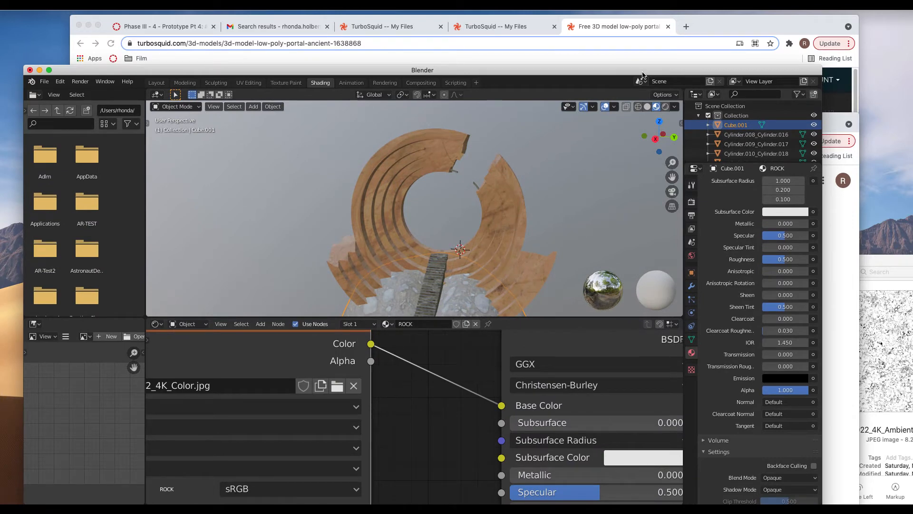
Return to the Layout workspace with the portal in view
click(578, 207)
middle_drag(557, 198, 558, 199)
click(156, 82)
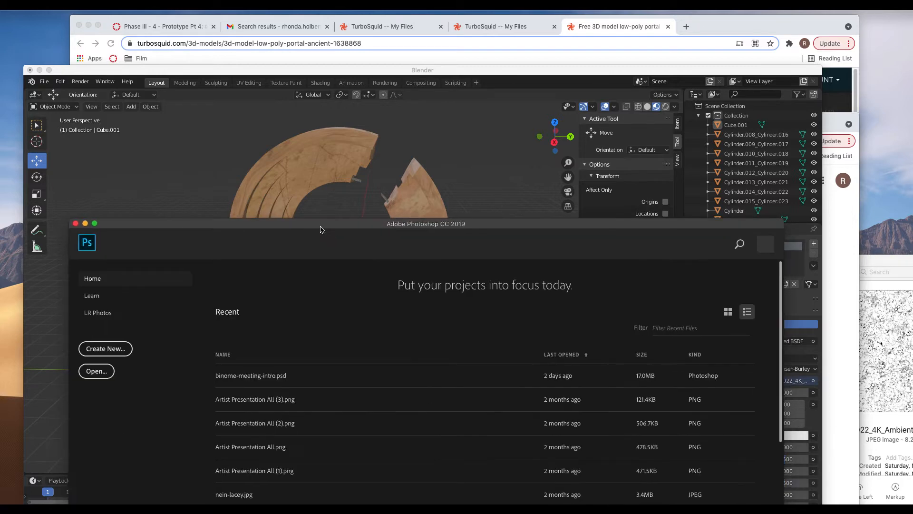
Switch to Photoshop and open Ground022_4K_Color.jpg from the Ground022_4K-JPG folder of the Ancient portal textures in FOTS-Objes
drag(320, 229, 345, 86)
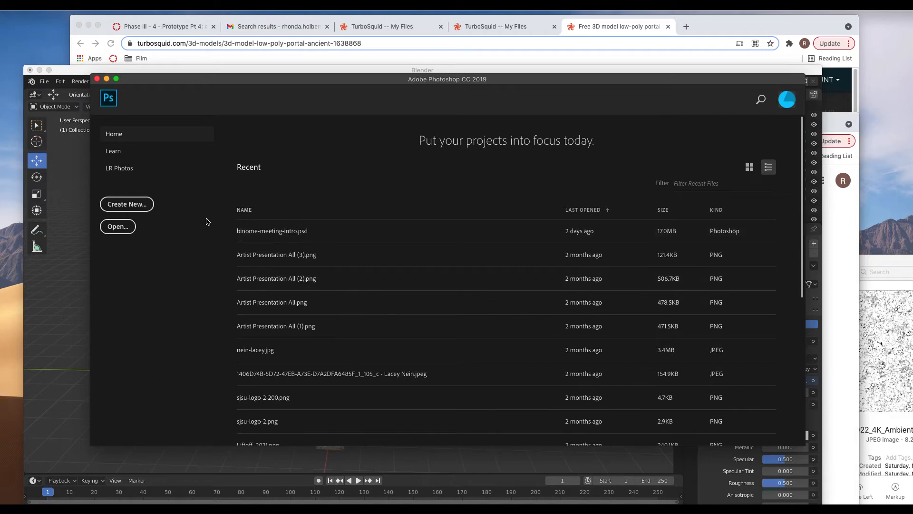
click(120, 227)
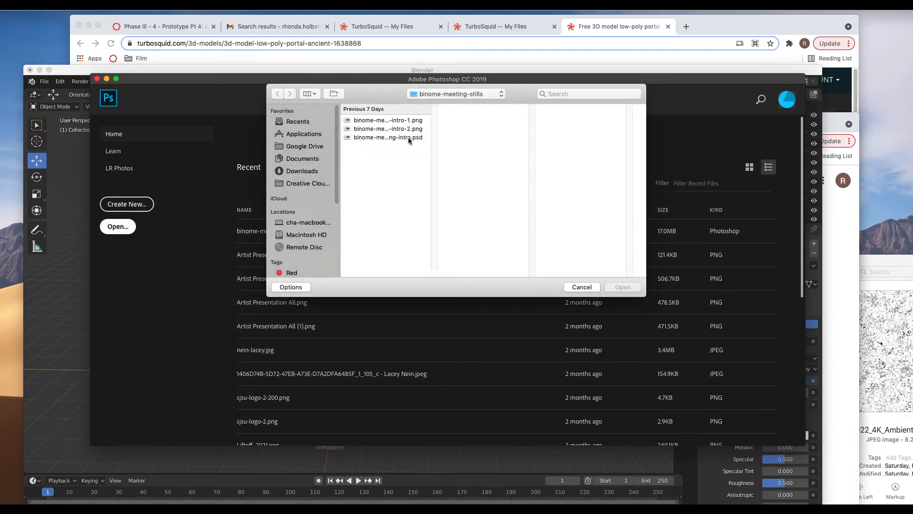
click(462, 94)
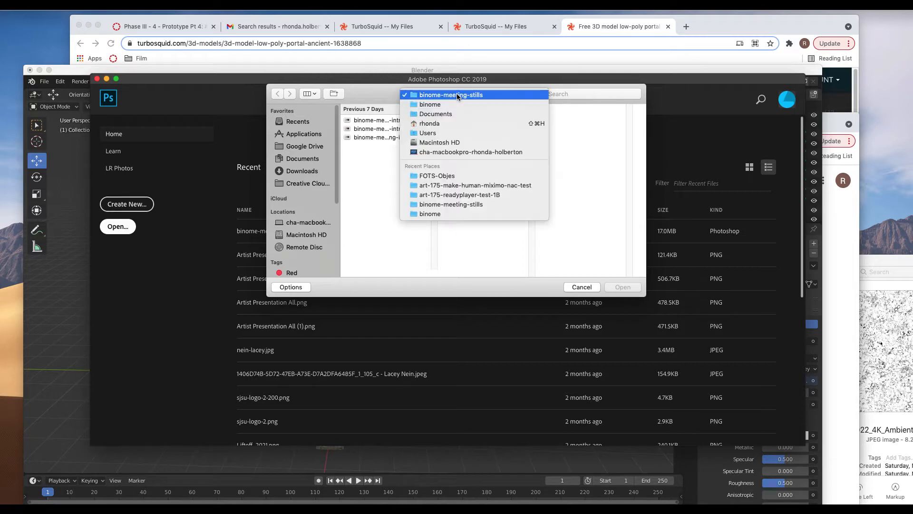
click(428, 177)
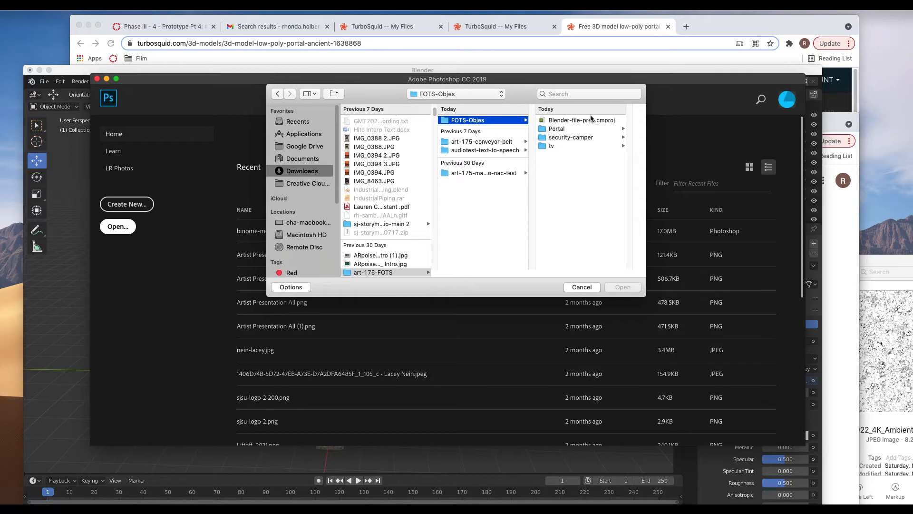
click(557, 129)
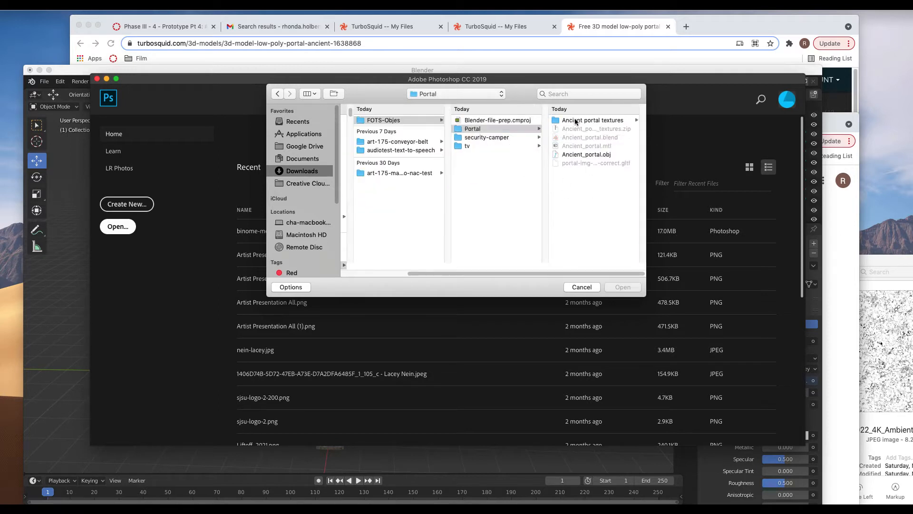
click(575, 121)
click(591, 121)
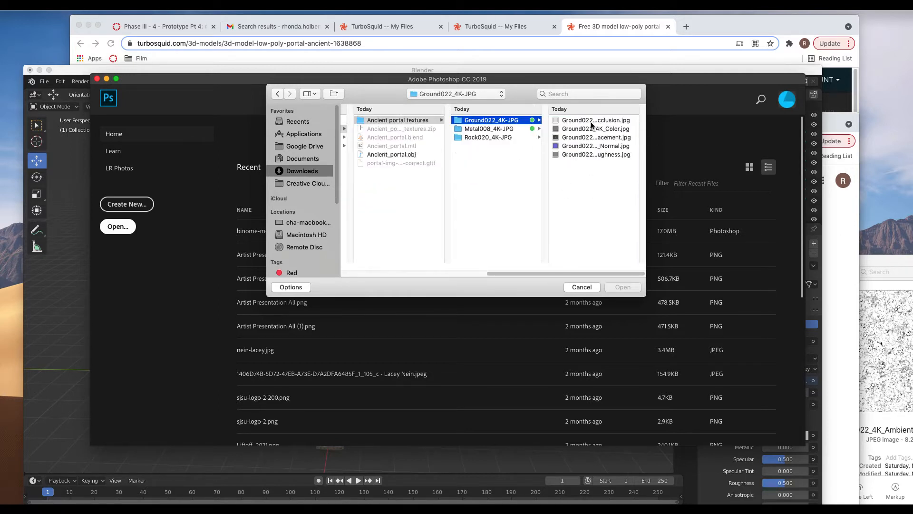
click(602, 128)
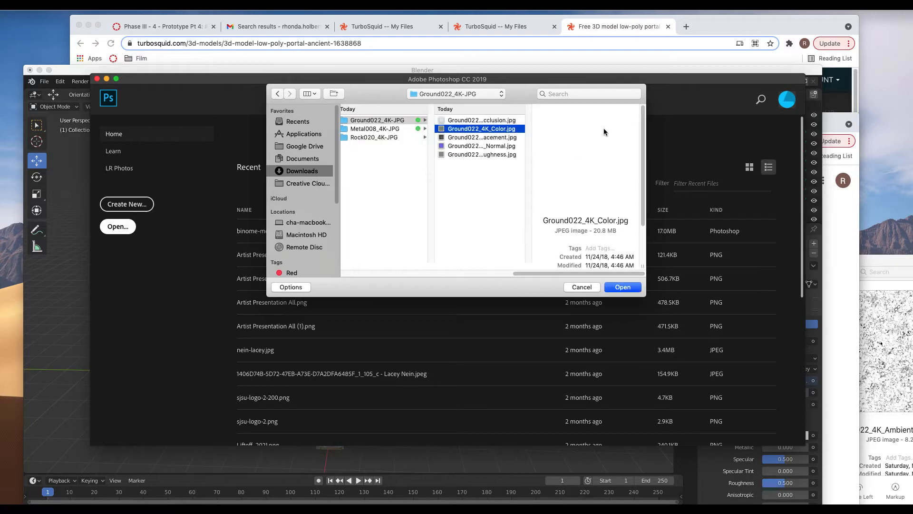
click(620, 289)
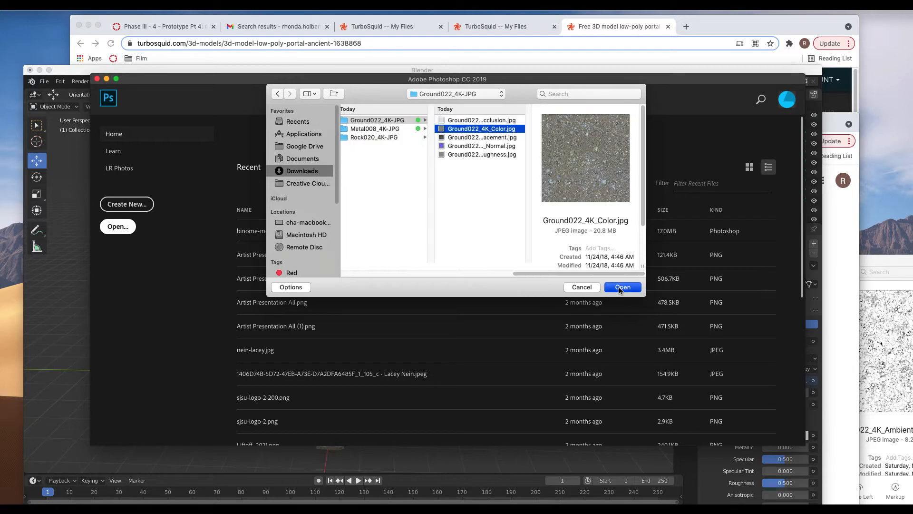
click(623, 288)
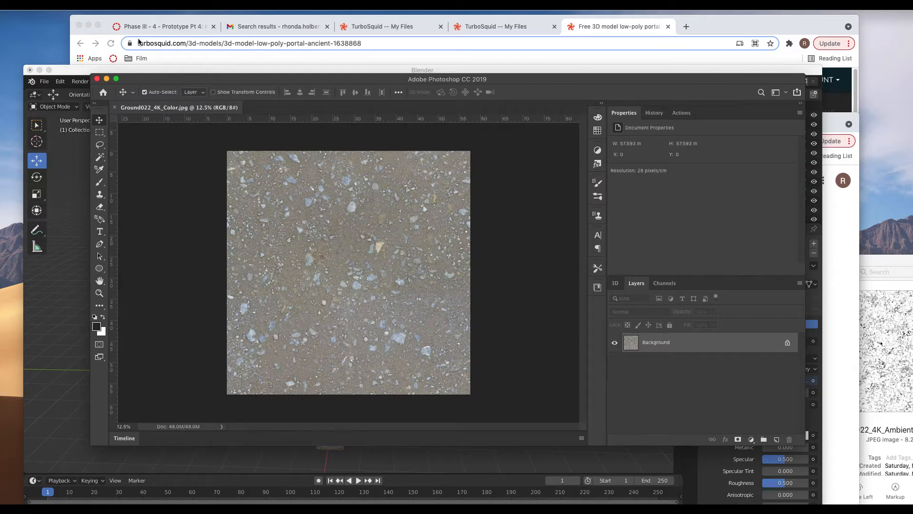
Open Metal008_4K_Color.jpg from the Metal008_4K-JPG folder of the Ancient portal textures
click(89, 12)
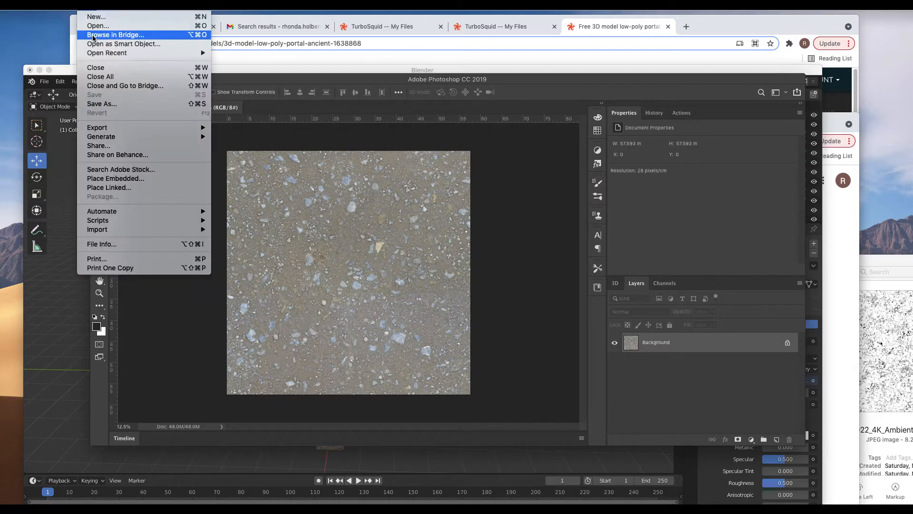
click(97, 30)
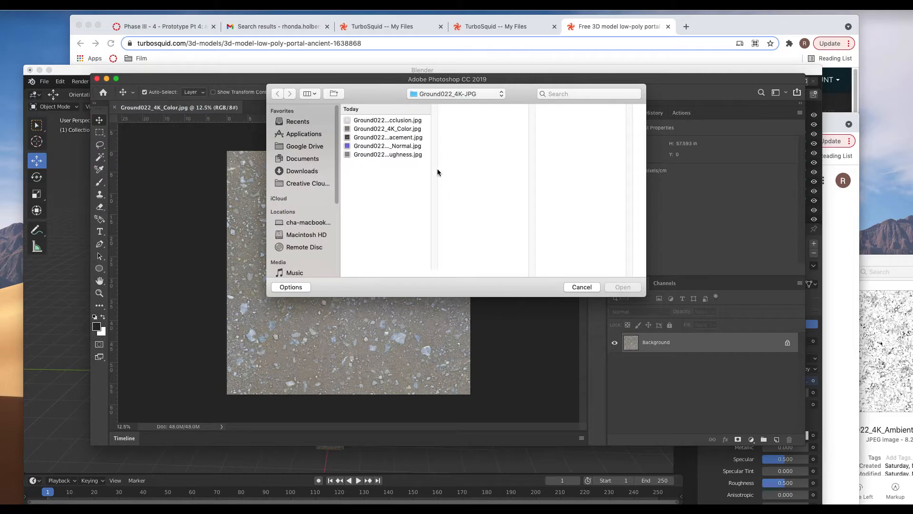
click(432, 95)
click(435, 105)
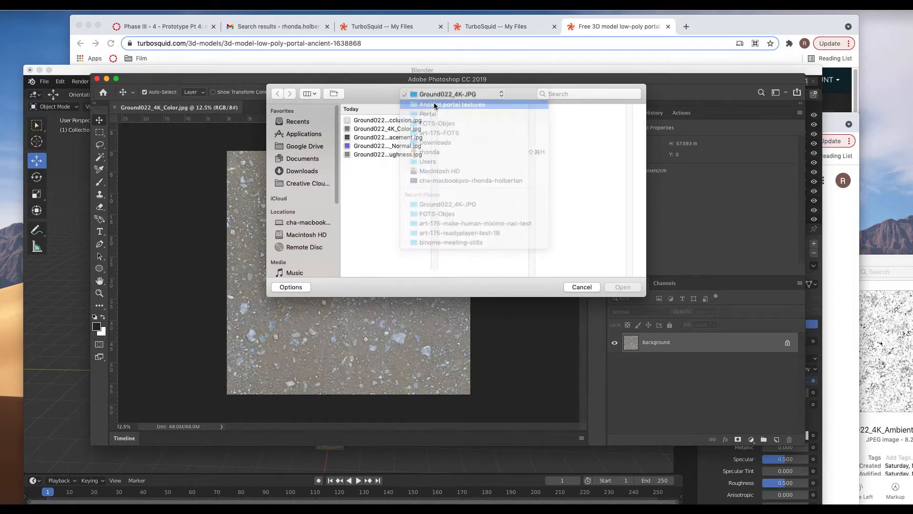
key(Down)
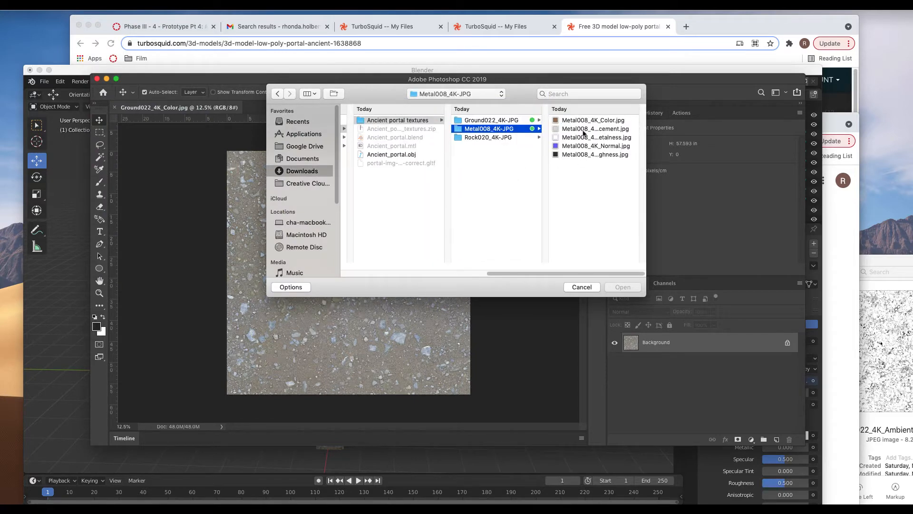
click(600, 122)
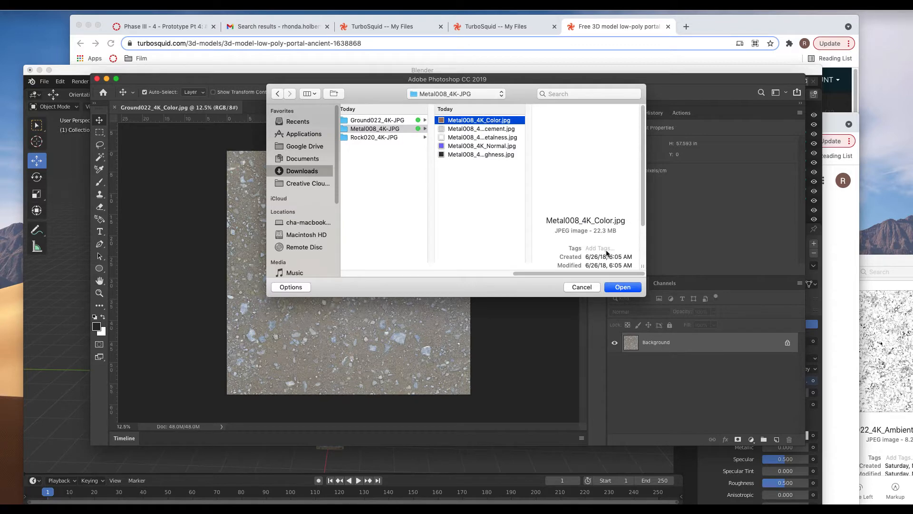
click(623, 287)
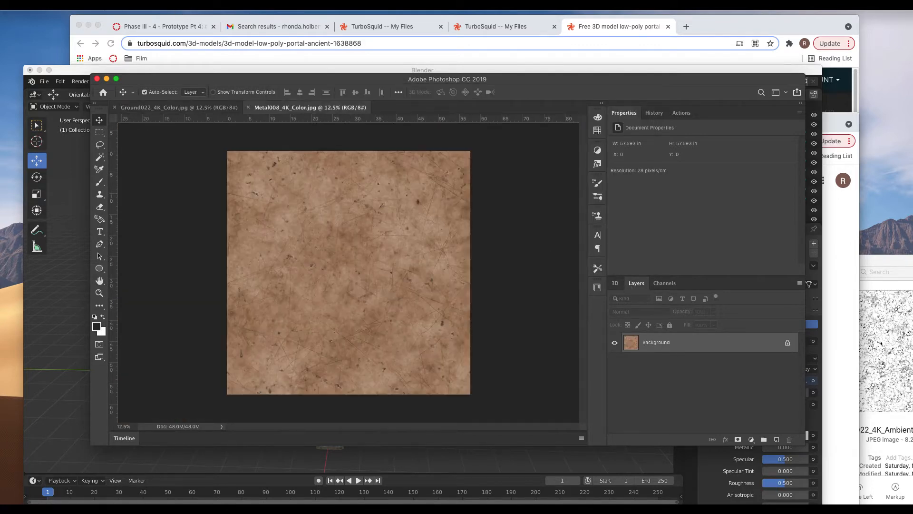
Open Rock020_4K_Color.jpg from the Rock020_4K-JPG folder of the Ancient portal textures
click(90, 8)
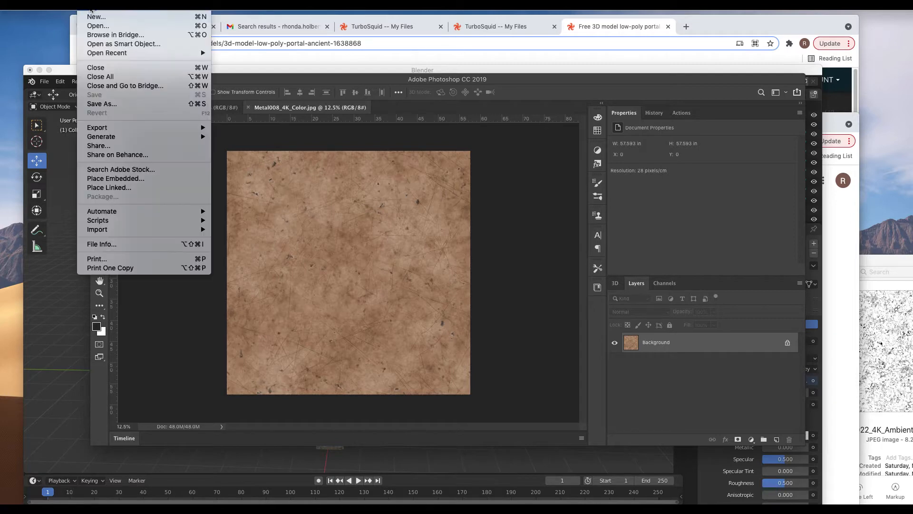
click(106, 28)
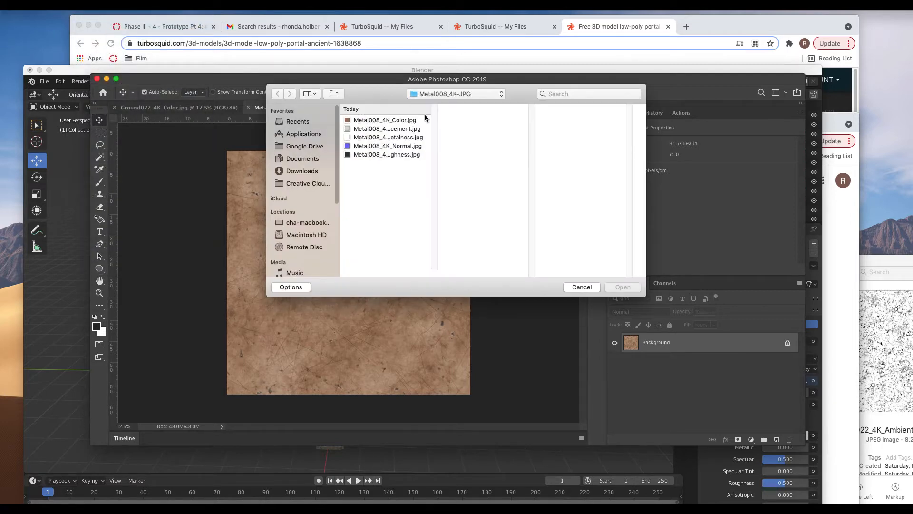
click(462, 95)
click(452, 104)
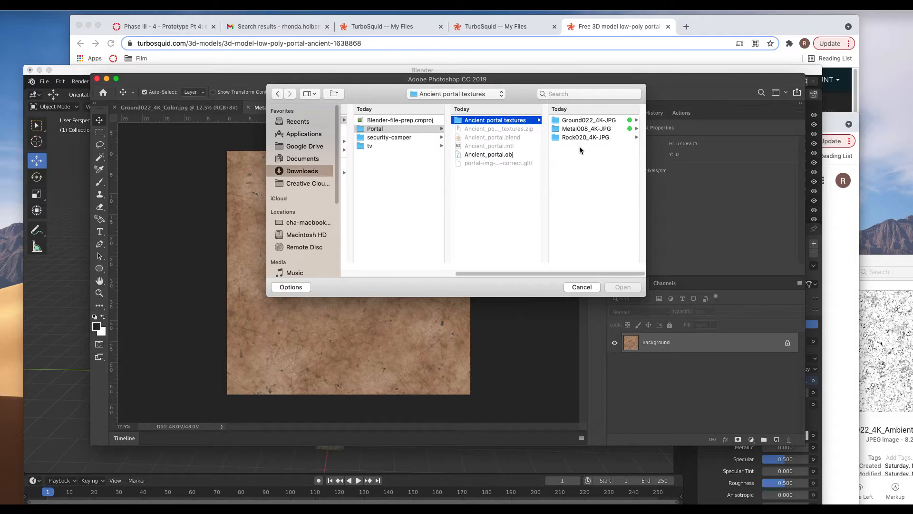
click(586, 138)
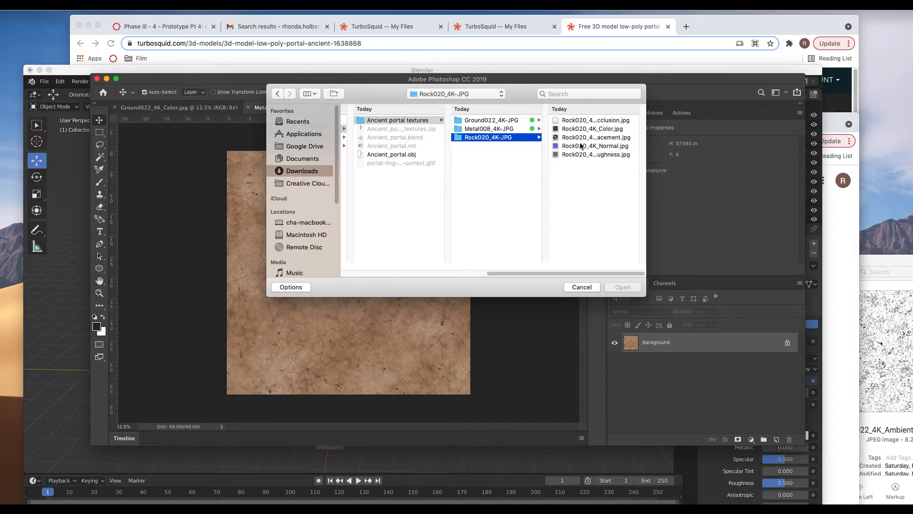
click(587, 130)
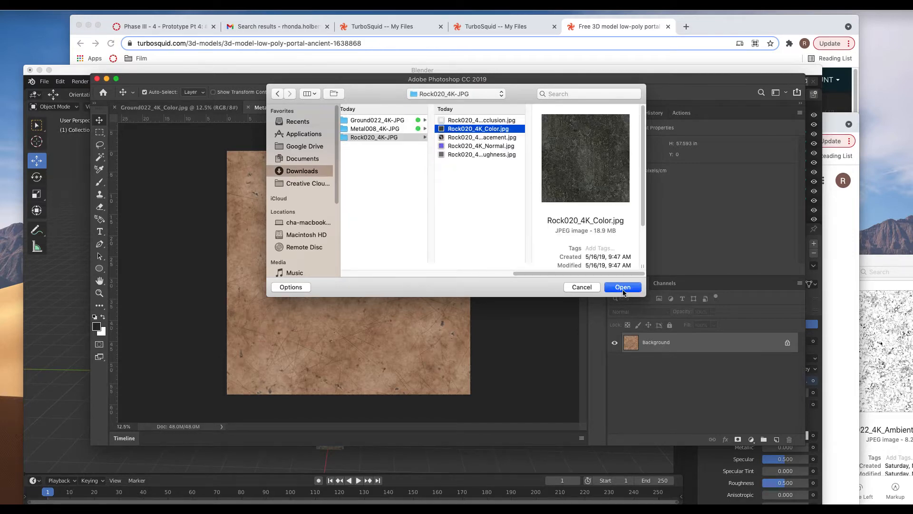
click(622, 288)
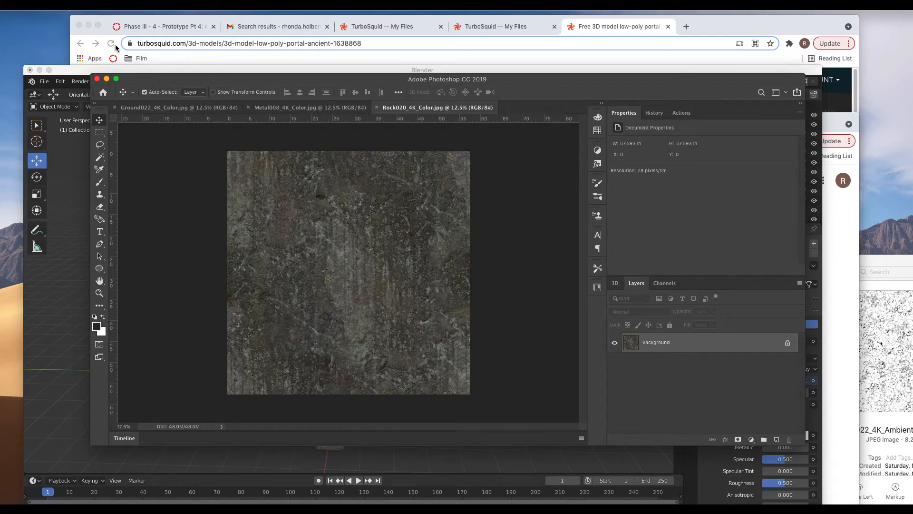
In the Image Size settings for Rock020_4K_Color.jpg, enter a width of 1200 pixels and a resolution of 72 pixels/inch
click(128, 6)
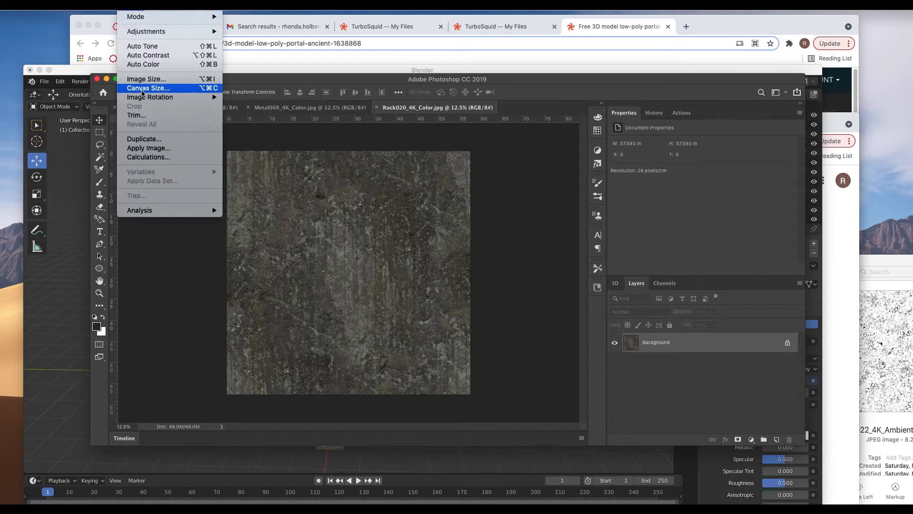
click(145, 80)
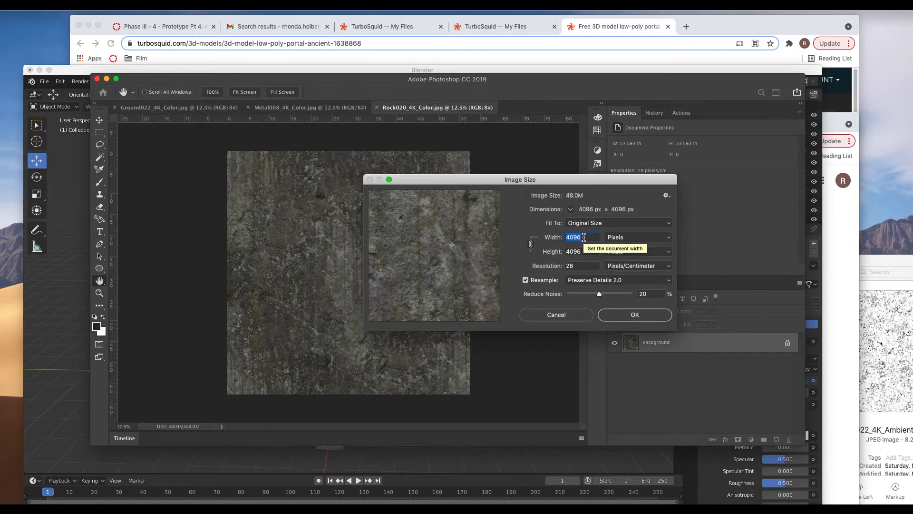
text(1200)
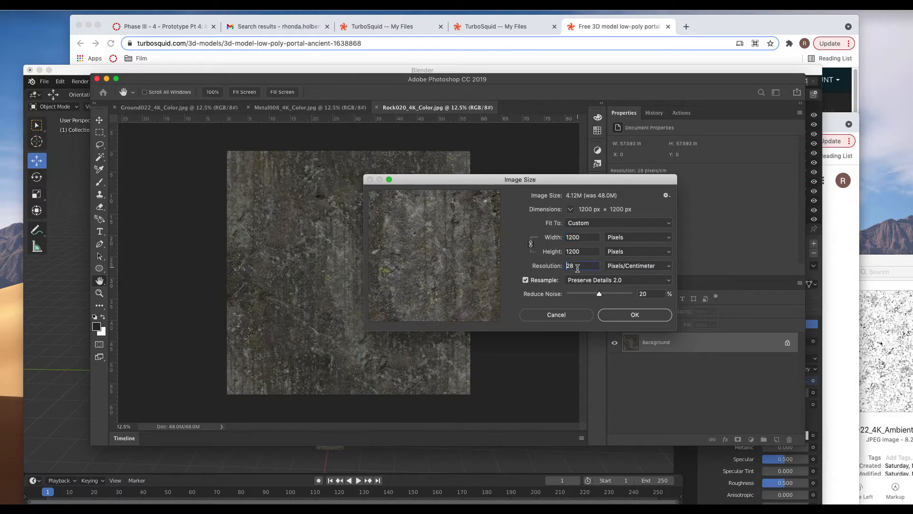
drag(577, 268, 530, 263)
click(642, 265)
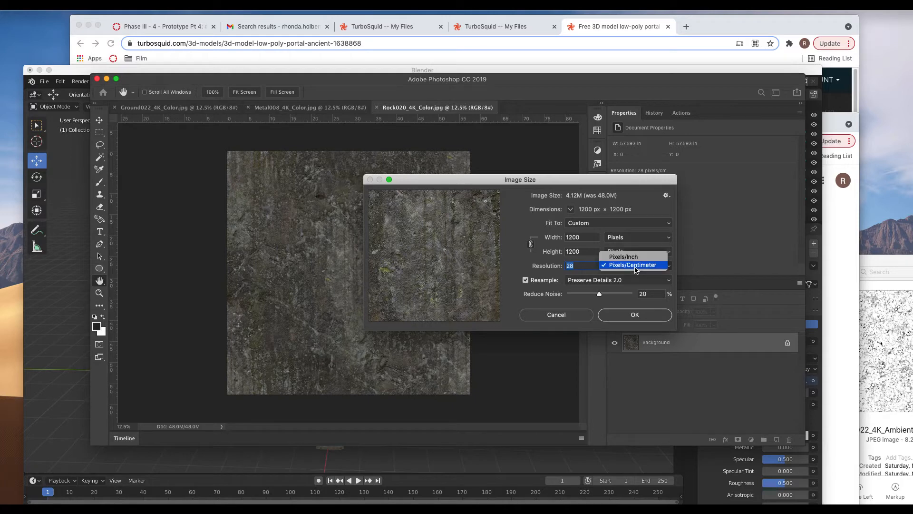
click(628, 254)
drag(578, 266, 540, 267)
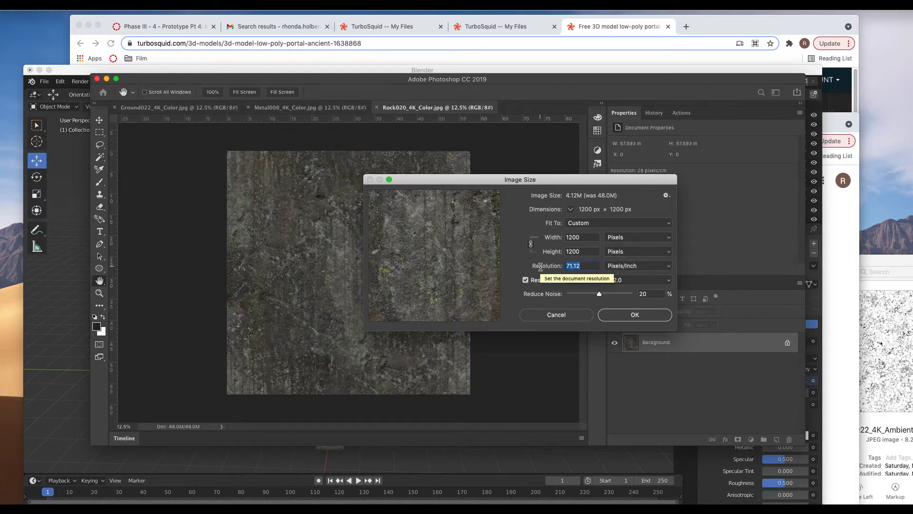
text(72)
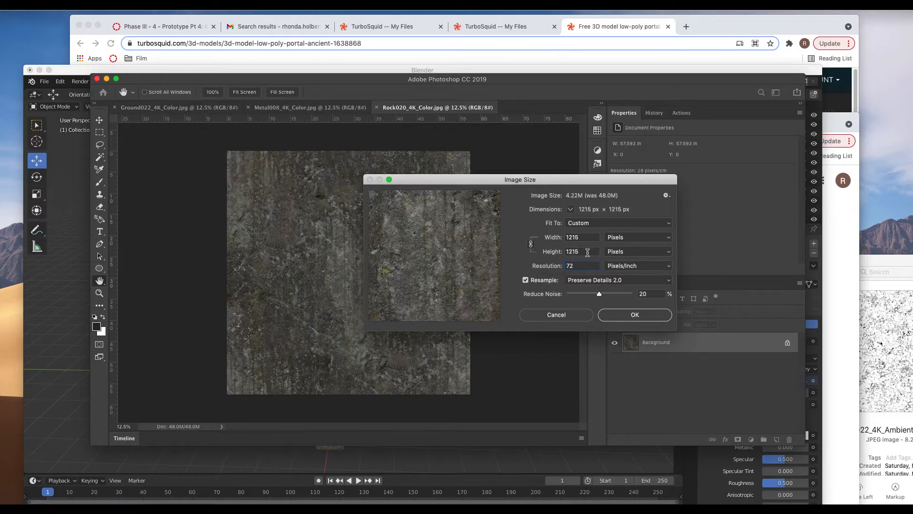
double_click(586, 252)
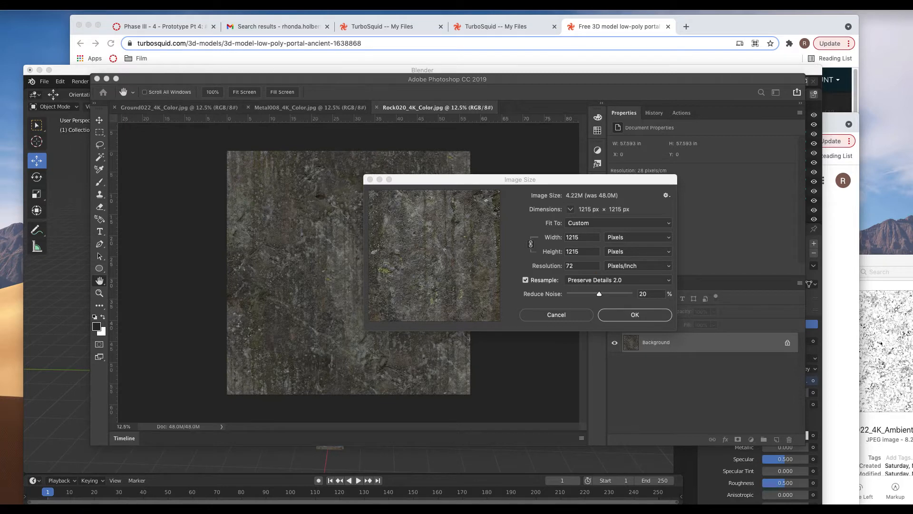
Switch to Finder to check the file size and dimensions of Rock020_4K_Color.jpg in the Portal textures, and return to Photoshop's Image Size settings
drag(471, 502, 461, 218)
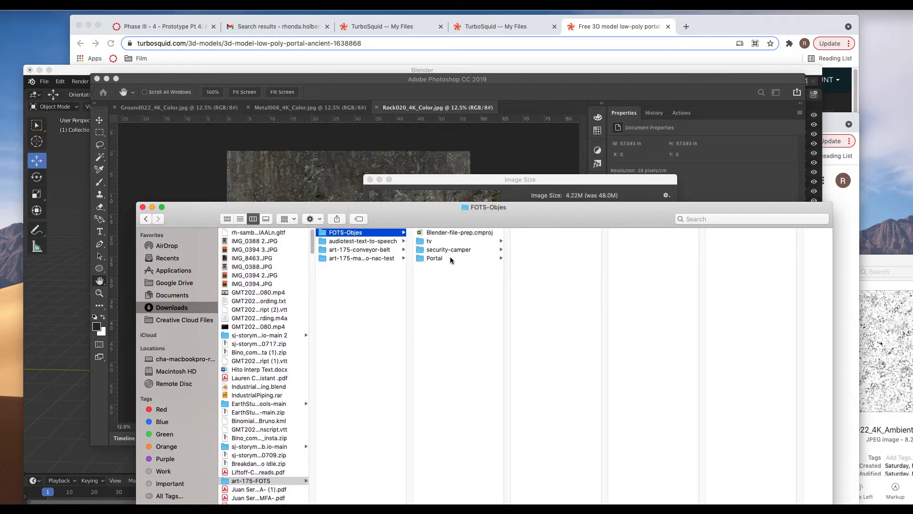
click(450, 258)
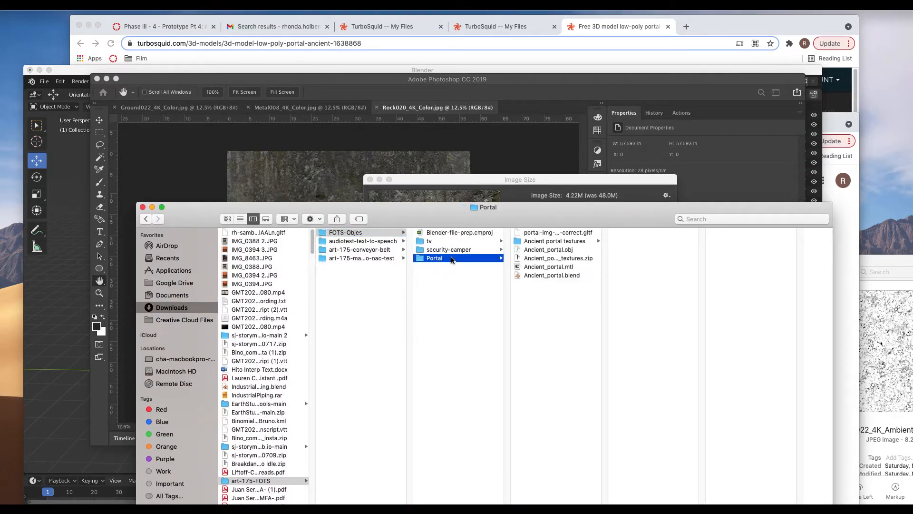
click(569, 243)
drag(652, 218, 621, 242)
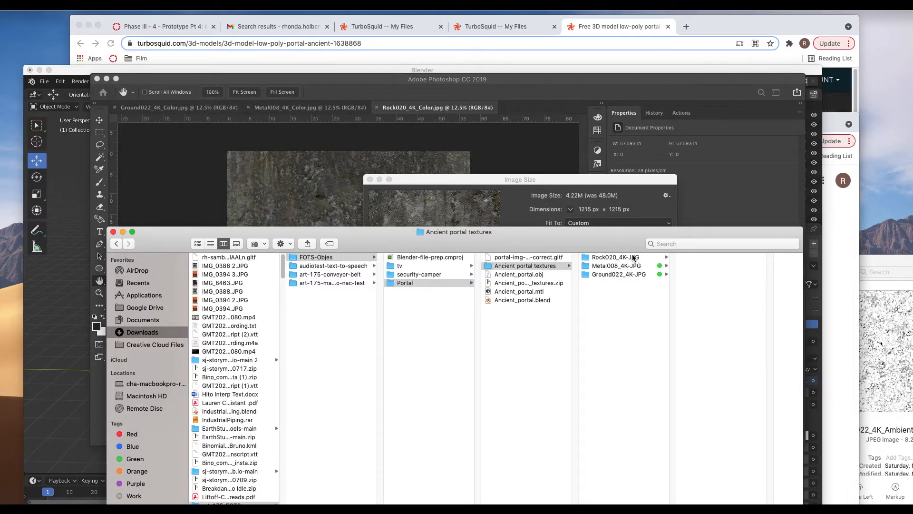
click(633, 258)
click(732, 285)
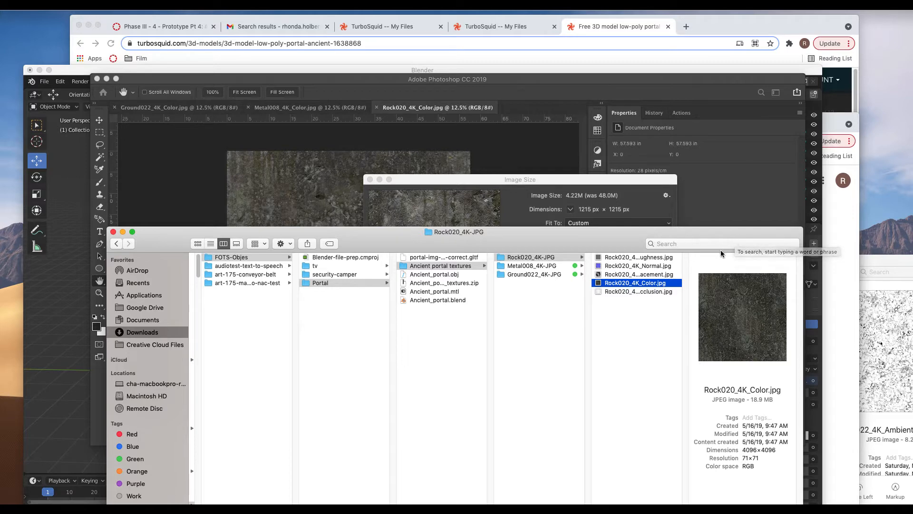
drag(710, 233, 626, 229)
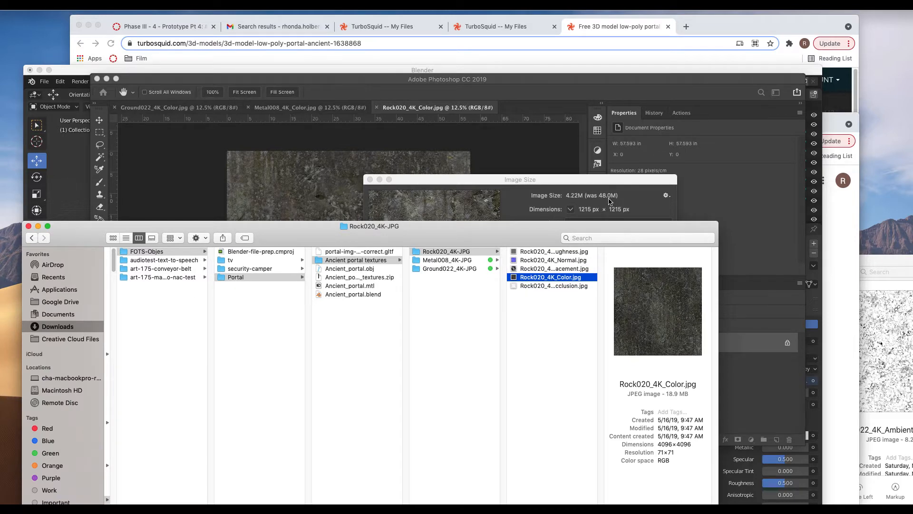
click(648, 195)
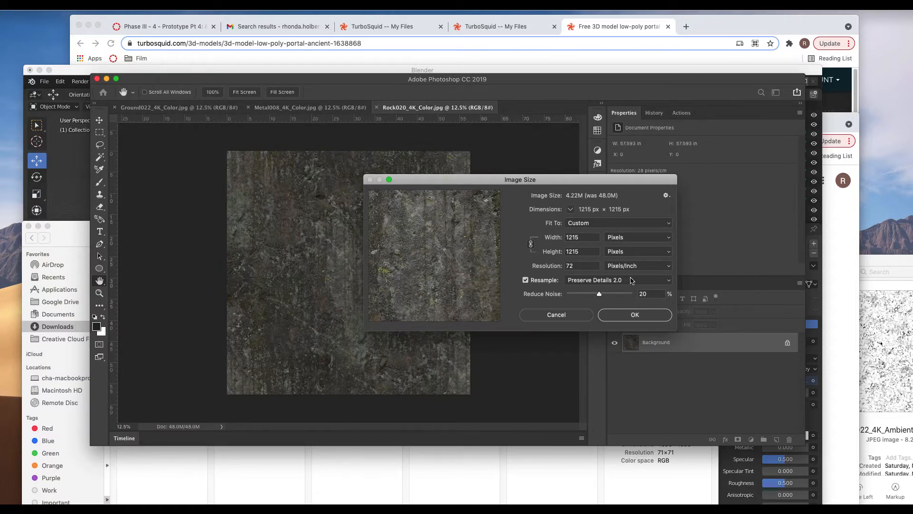
Apply the resize of Rock020_4K_Color.jpg to 1215 × 1215 pixels at 72 pixels/inch
click(627, 314)
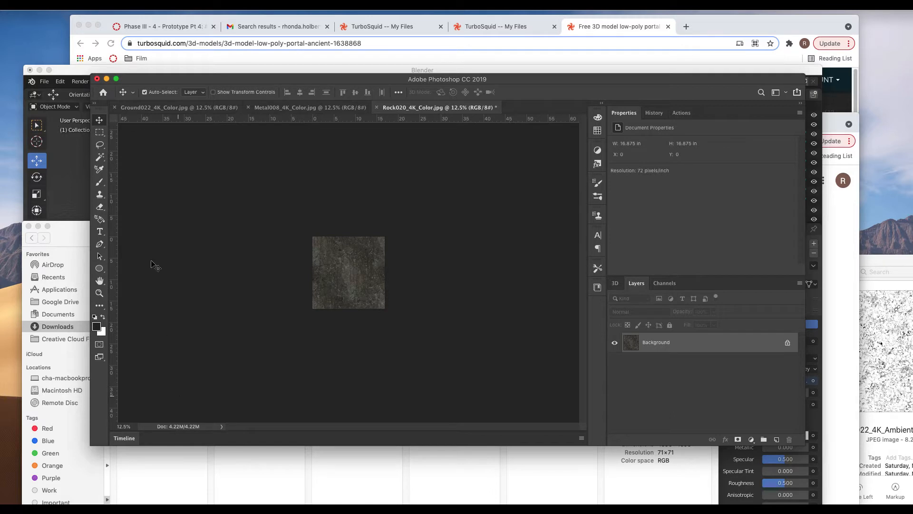
scroll(234, 262, up, 5)
scroll(234, 262, up, 2)
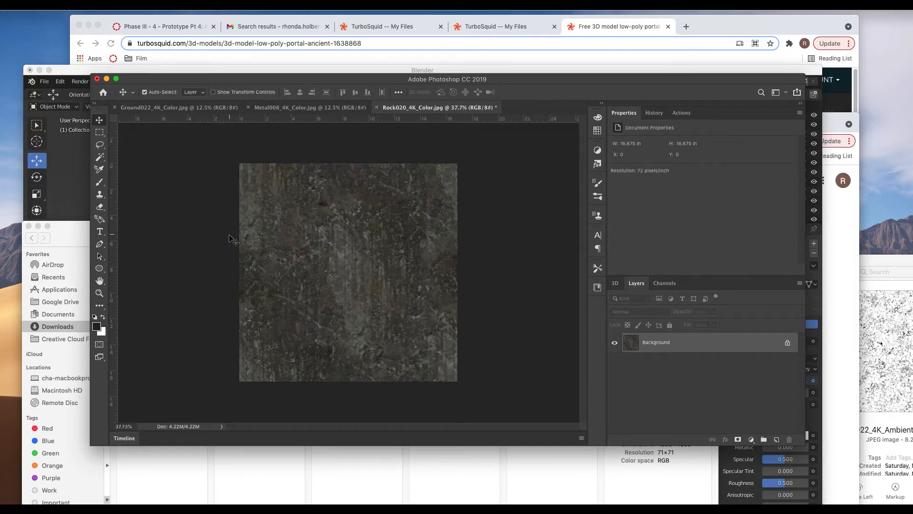
click(163, 147)
Start saving Rock020_4K_Color.jpg under a new location and browse to Portal's Ancient portal textures folder
click(87, 6)
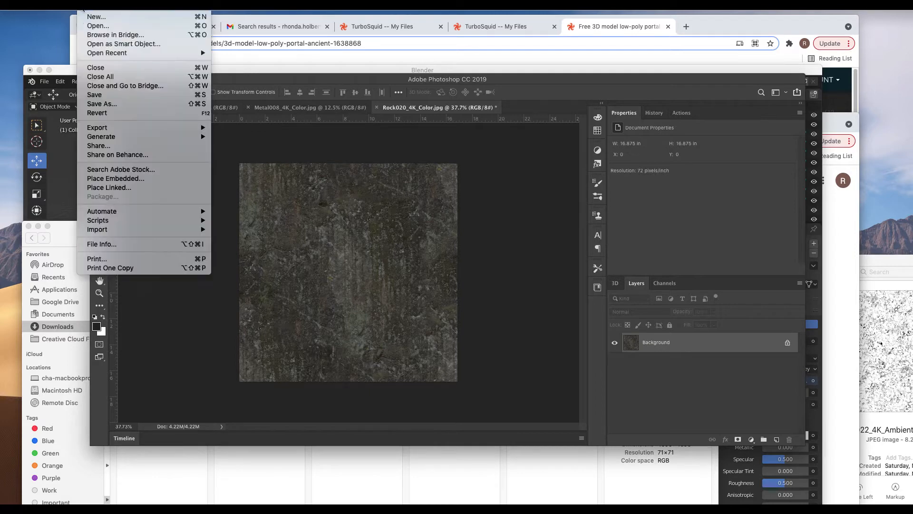
click(105, 102)
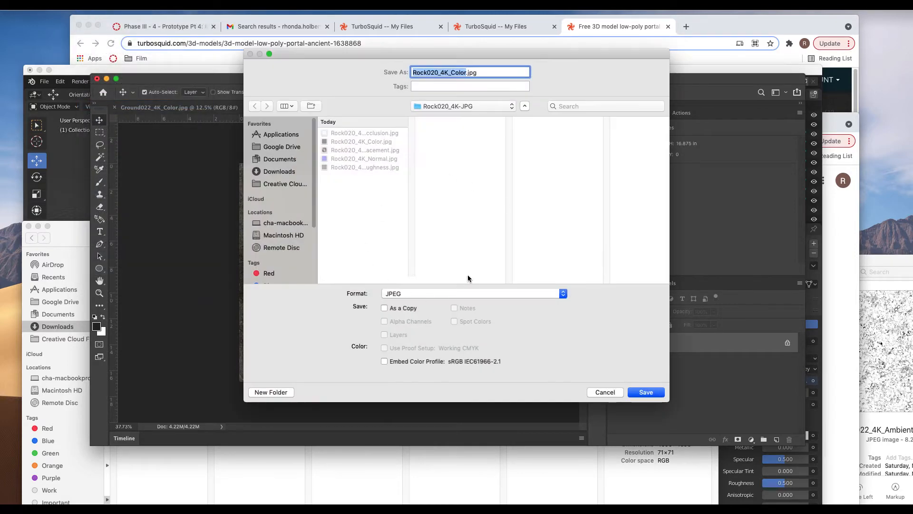
click(466, 107)
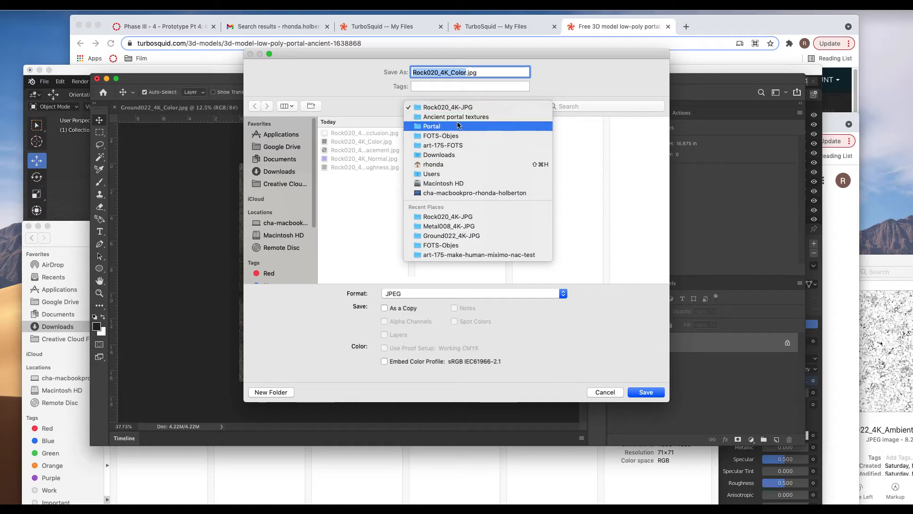
click(452, 129)
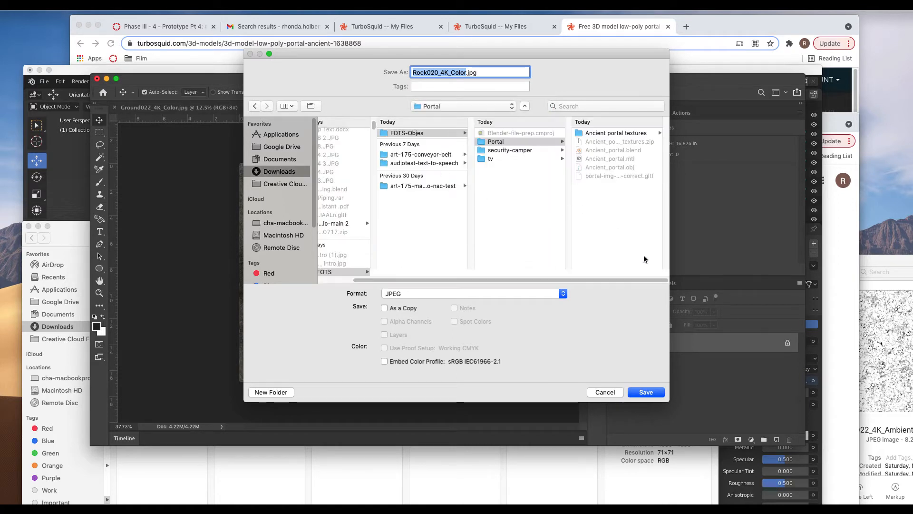
click(614, 133)
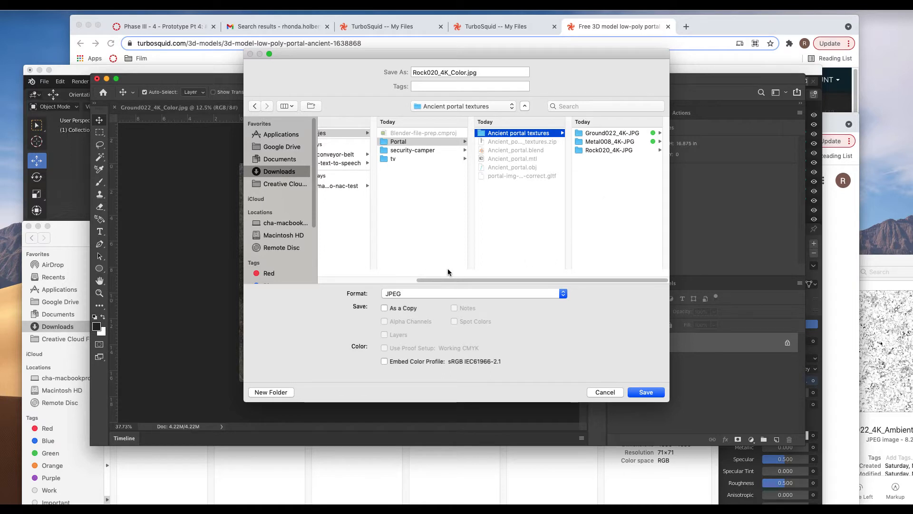
Create a new folder named portal-textures-resize inside Ancient portal textures
click(271, 392)
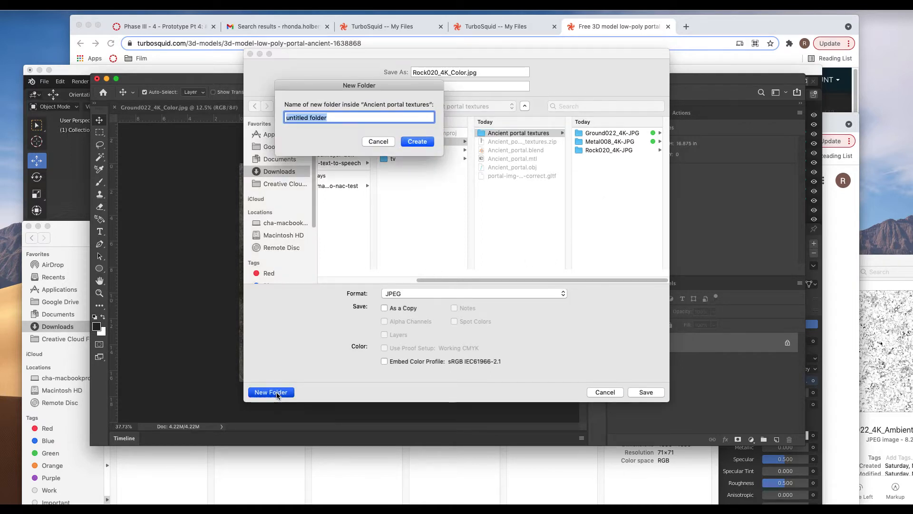
text(a)
text(c)
key(BackSpace)
key(BackSpace)
text(portal)
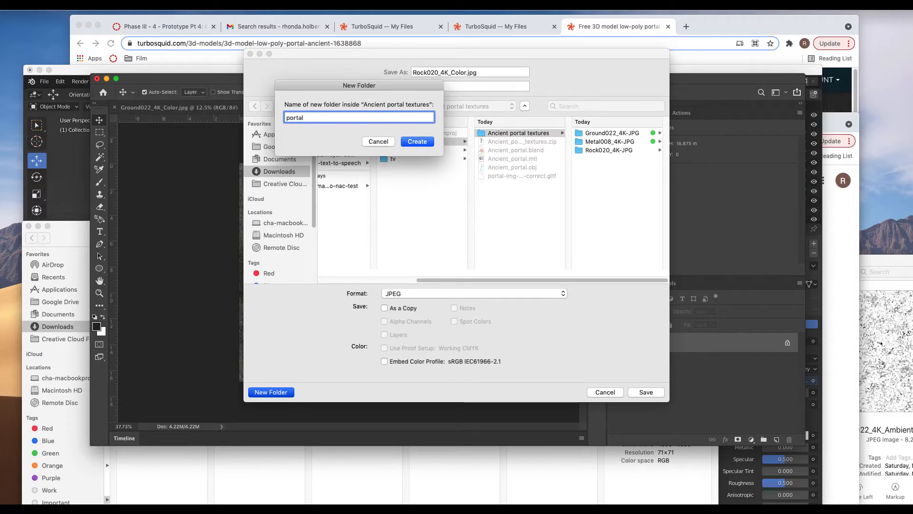
text(-textures-resize)
click(416, 141)
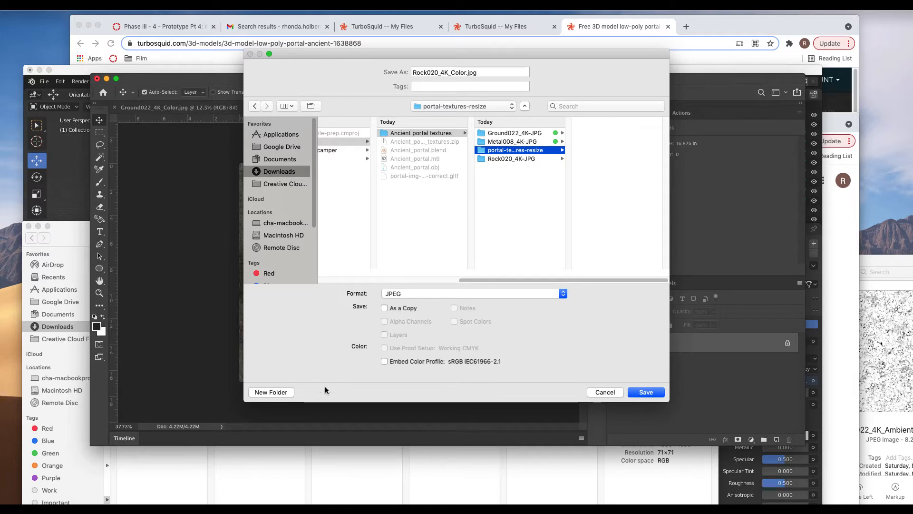
Save Rock020_4K_Color.jpg in portal-textures-resize as a Baseline ("Standard") JPEG with quality 5, Medium
click(642, 393)
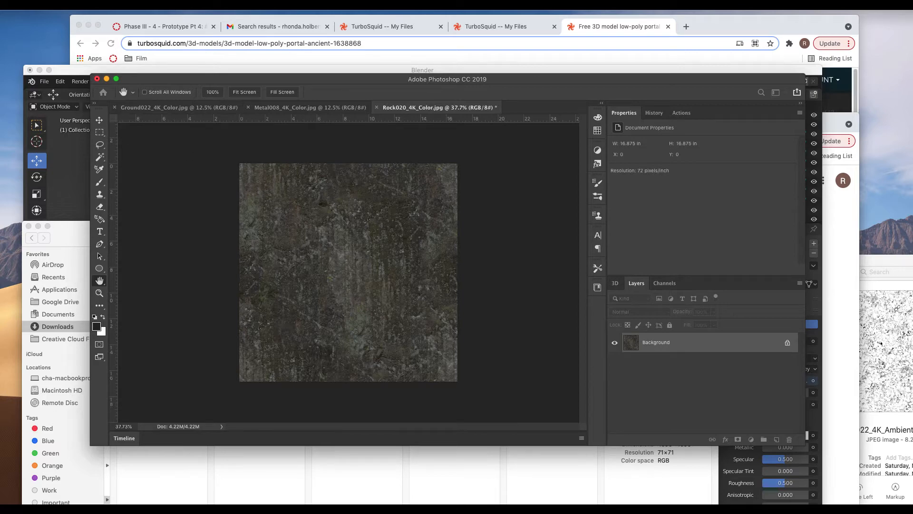
drag(574, 185, 524, 187)
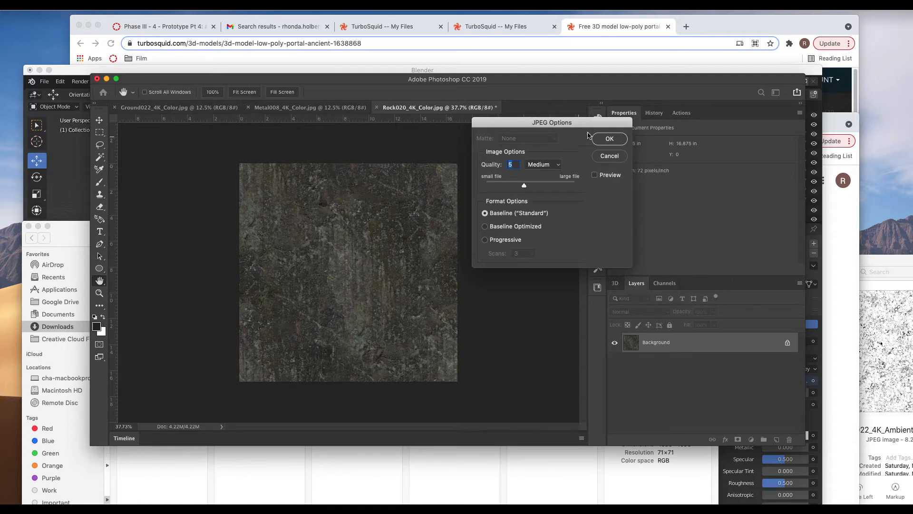
click(609, 139)
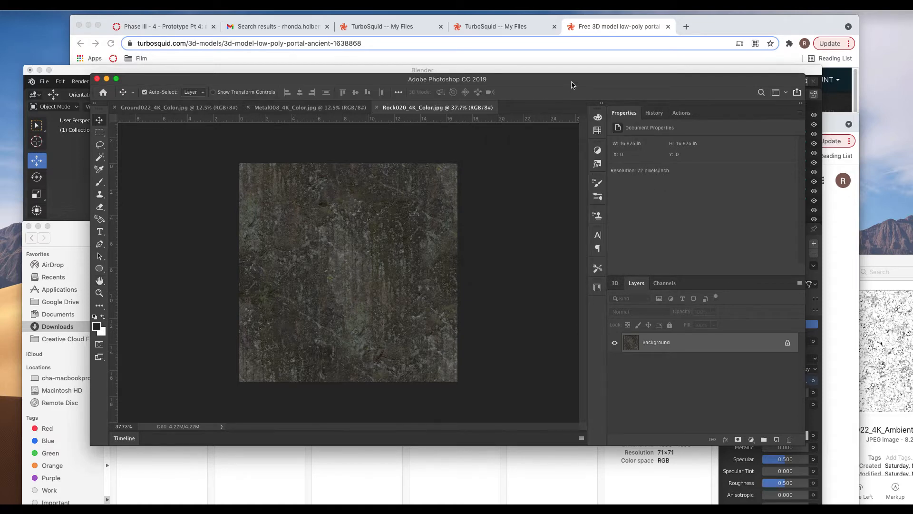
Switch to Finder and check the file size and dimensions of Rock020_4K_Color.jpg in portal-textures-resize
drag(572, 85, 570, 105)
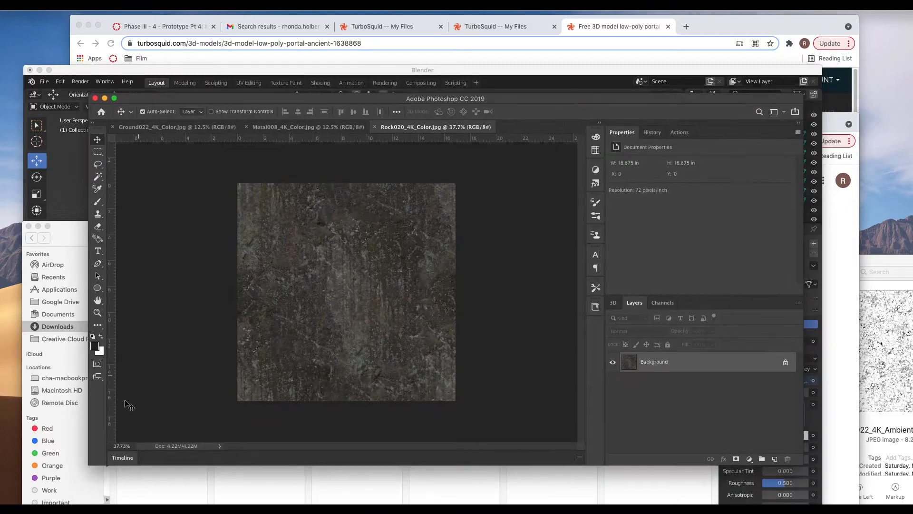
click(234, 470)
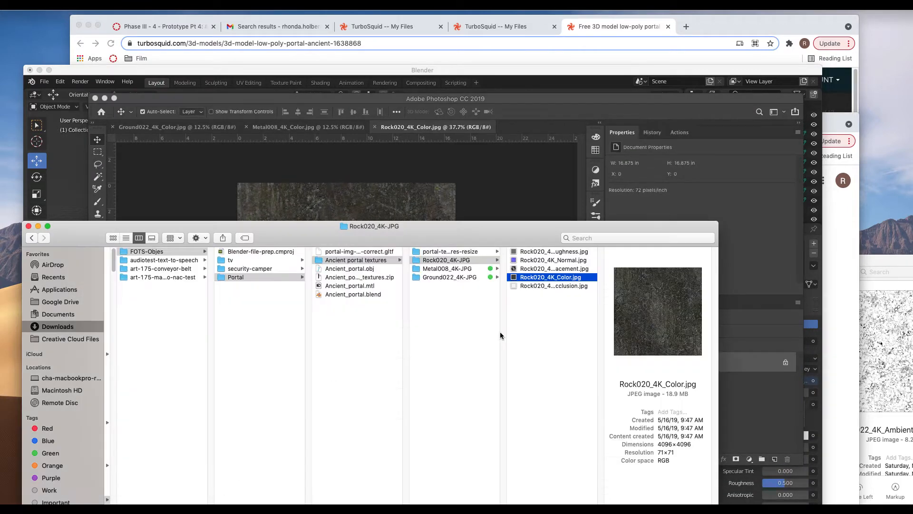
click(470, 252)
click(519, 252)
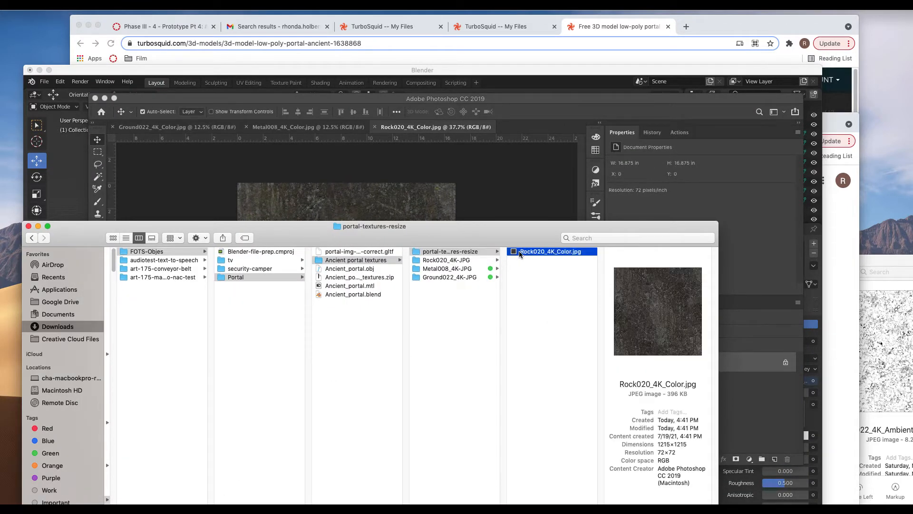
drag(690, 393, 666, 395)
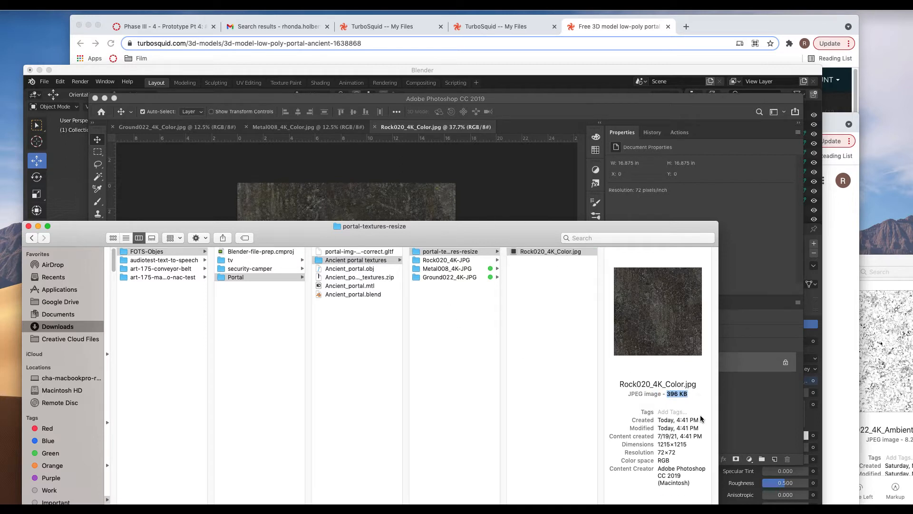
drag(689, 444, 645, 445)
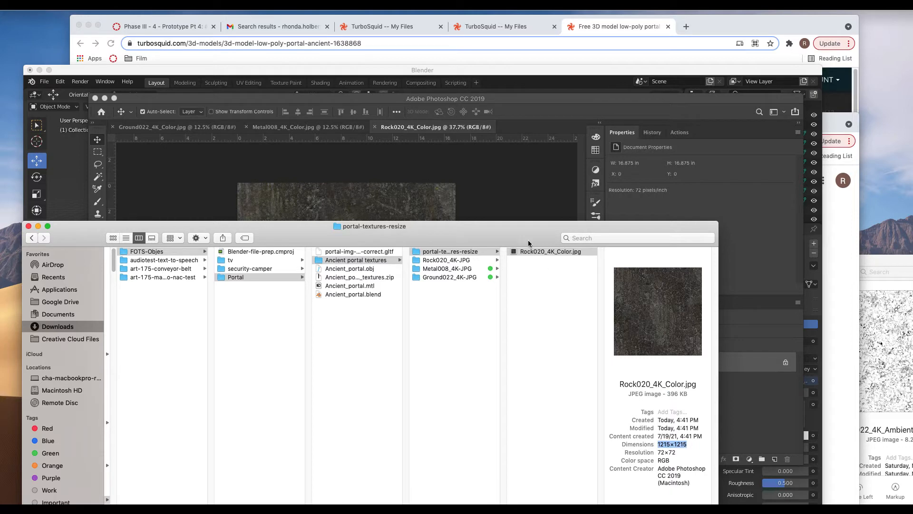
Switch back to Photoshop and bring up the Metal008_4K_Color.jpg document
click(518, 199)
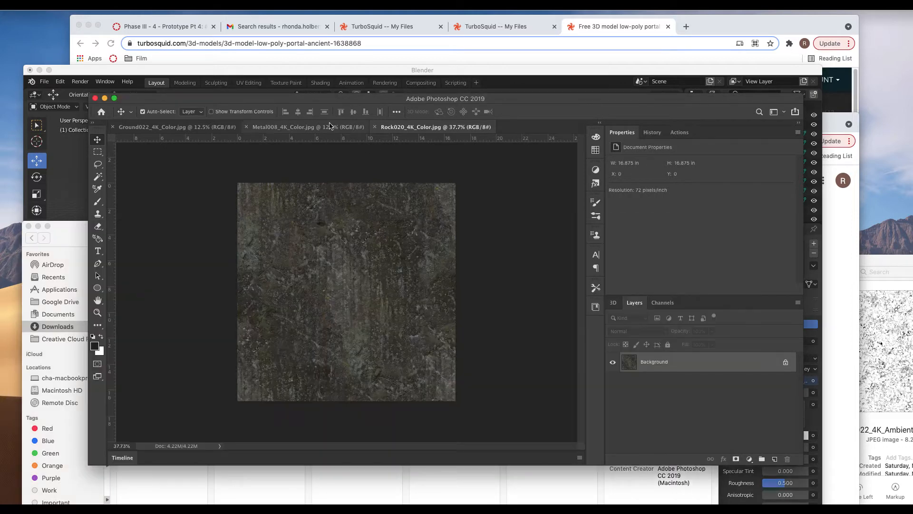
click(308, 127)
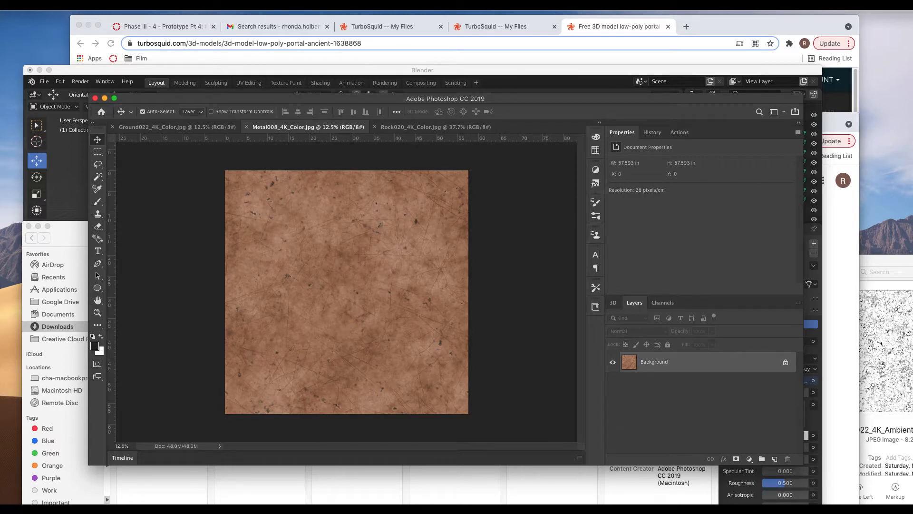
click(130, 5)
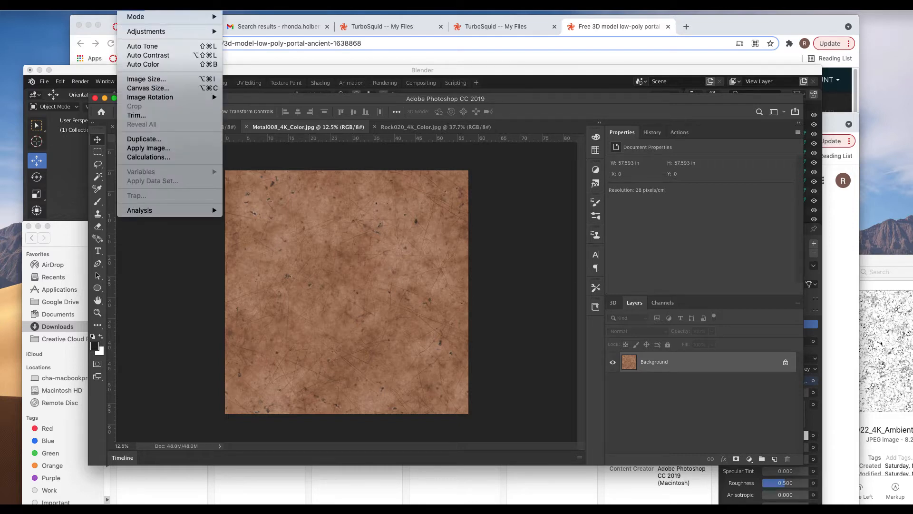
click(145, 79)
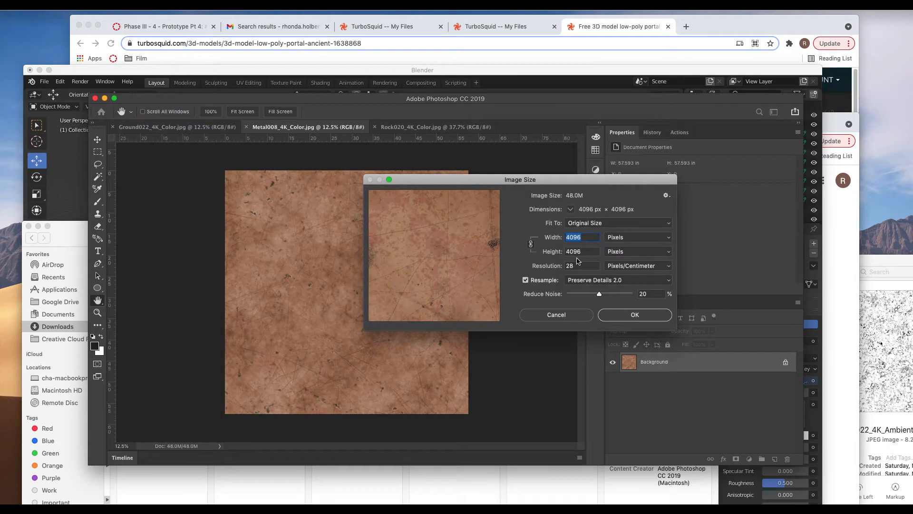
click(625, 267)
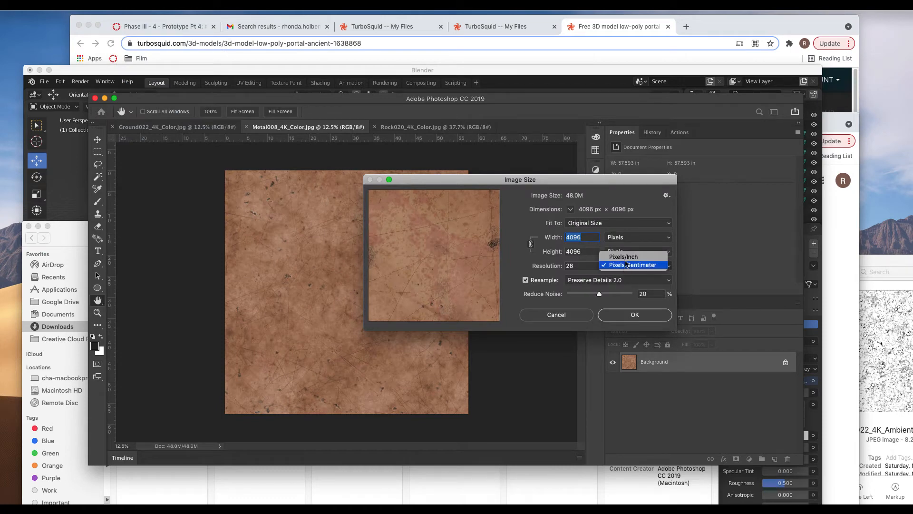
click(624, 256)
double_click(574, 266)
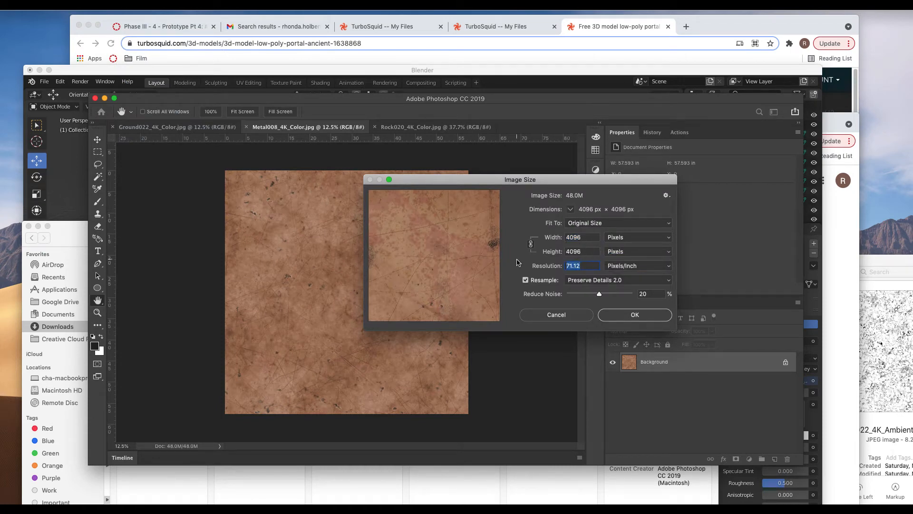
key(Return)
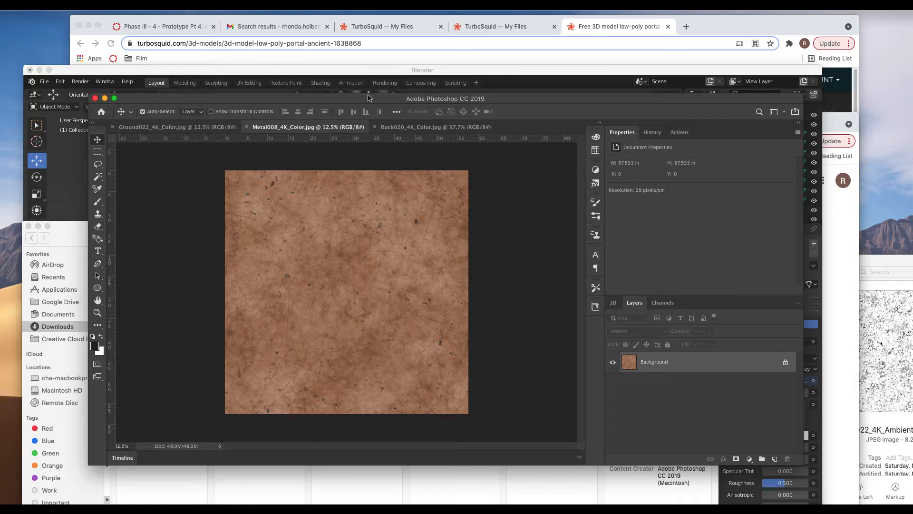
Resize Metal008_4K_Color.jpg to 1215 × 1215 pixels at a resolution of 72 pixels/inch
click(136, 9)
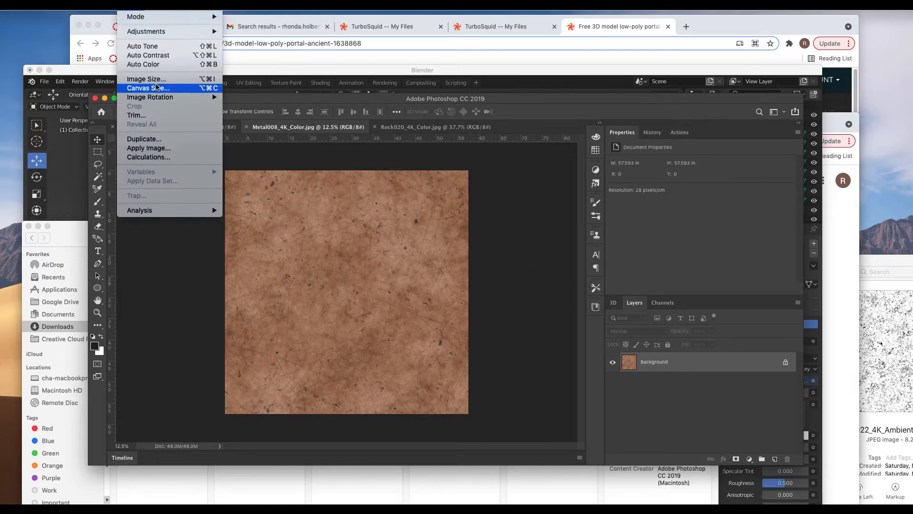
click(143, 87)
double_click(591, 265)
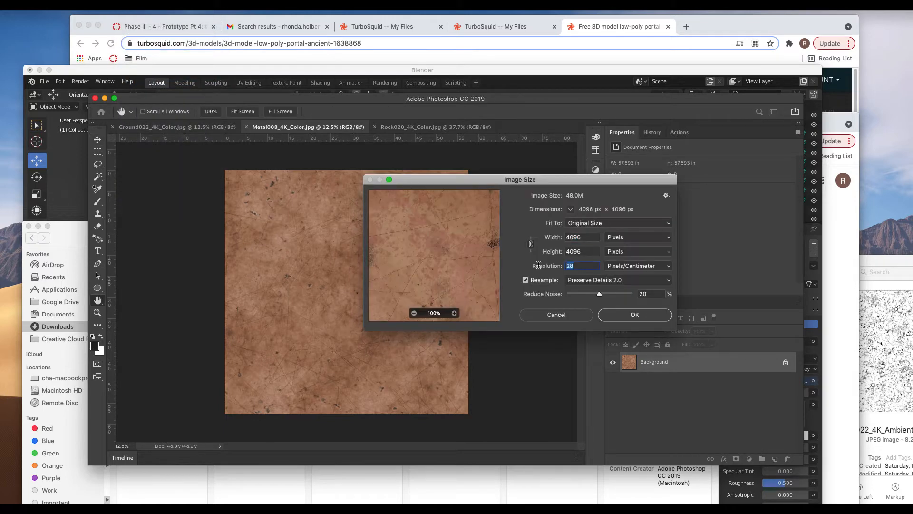
click(644, 266)
click(632, 257)
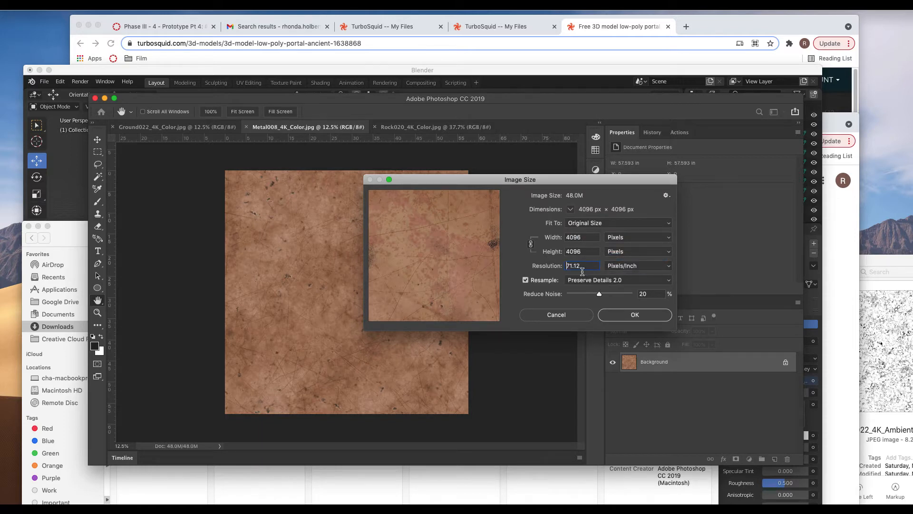
double_click(582, 269)
text(72)
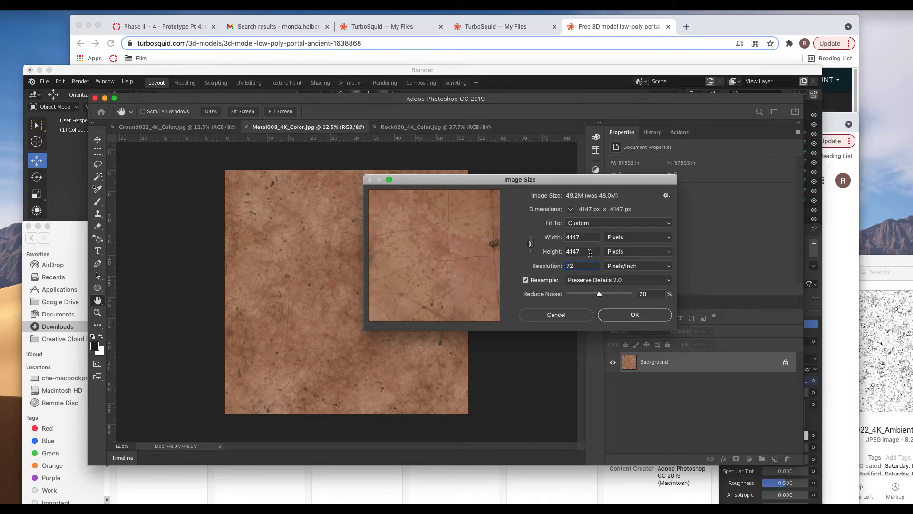
double_click(591, 253)
text(1)
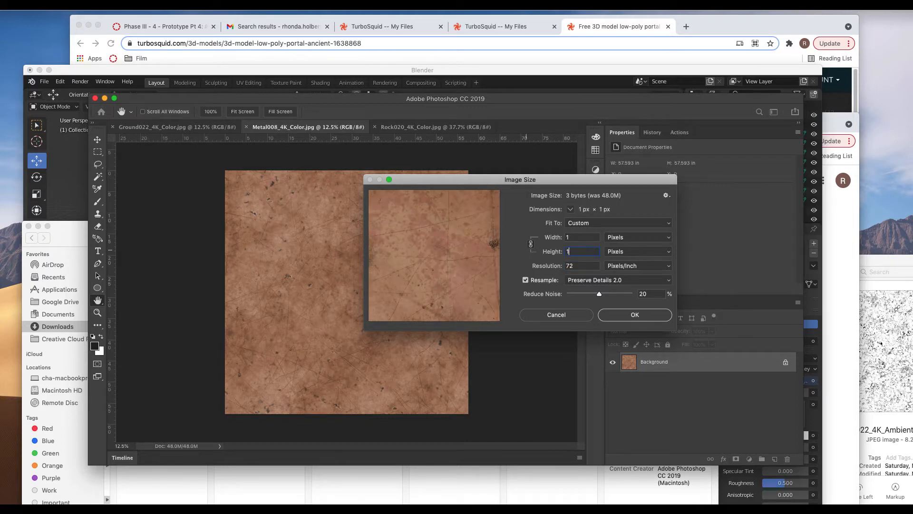
text(215)
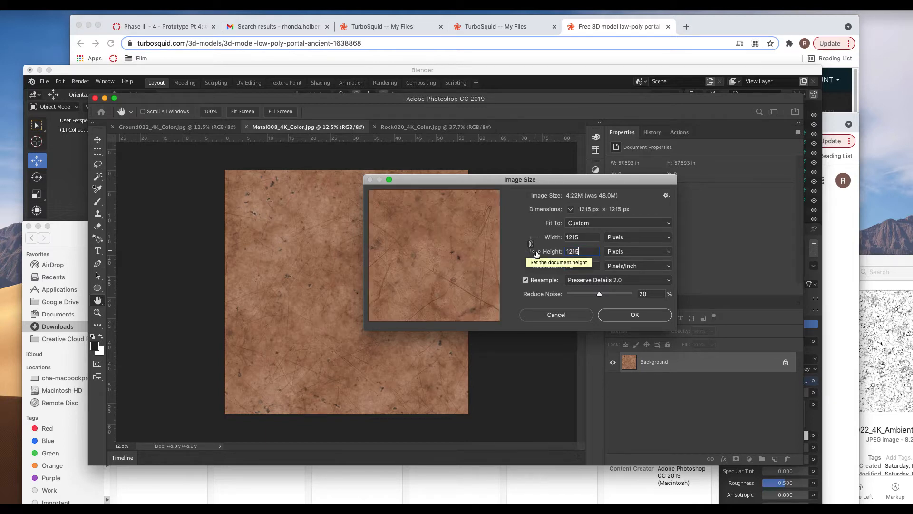
key(shift+Tab)
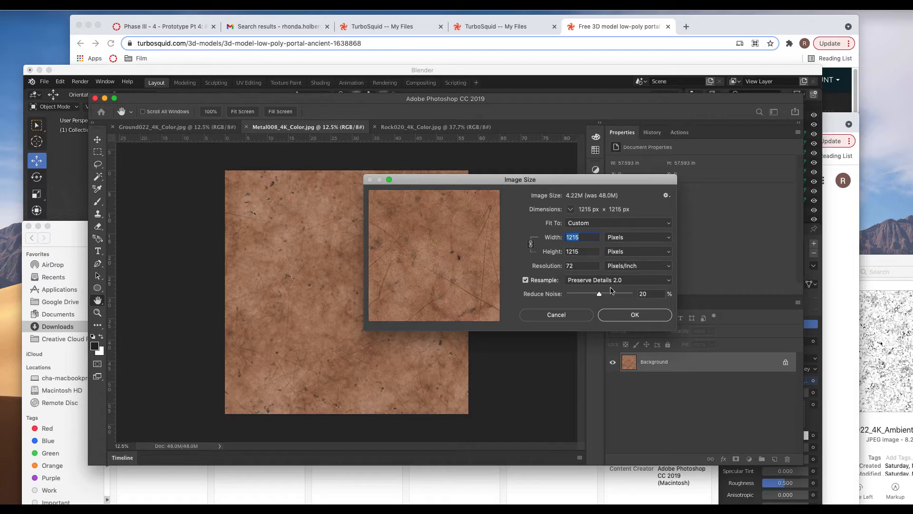
click(644, 318)
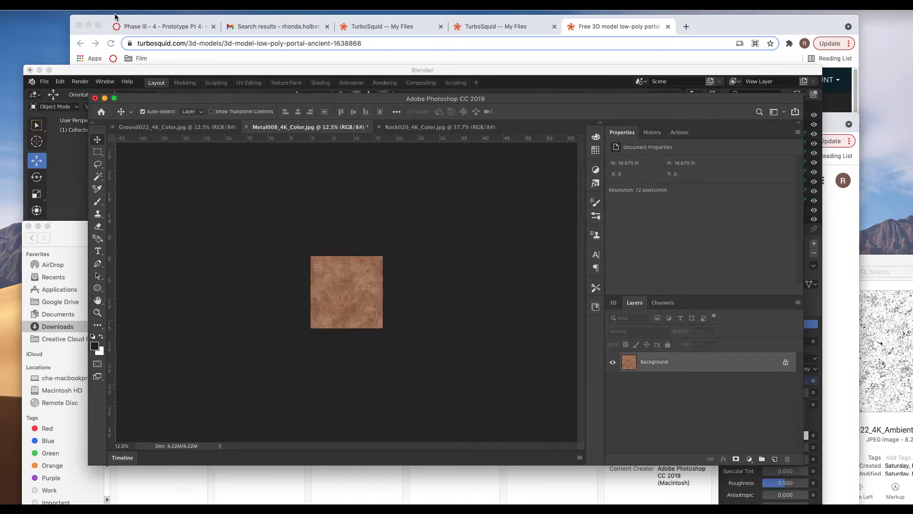
Save Metal008_4K_Color.jpg in the portal-textures-resize folder as a Baseline ("Standard") JPEG with quality 5, Medium
click(93, 5)
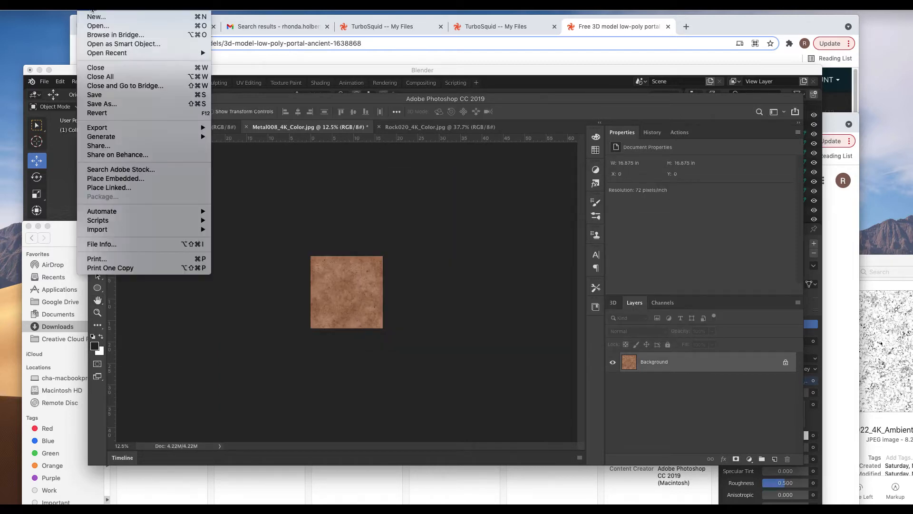
click(105, 103)
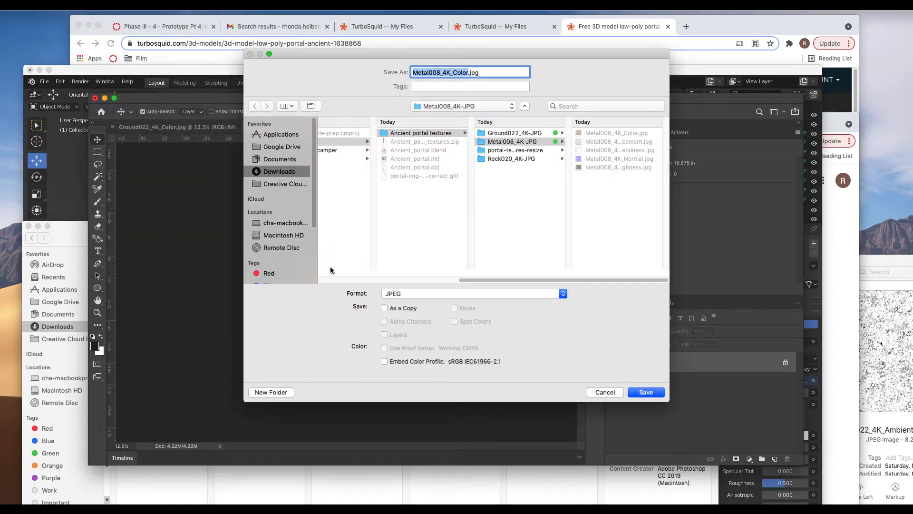
click(522, 158)
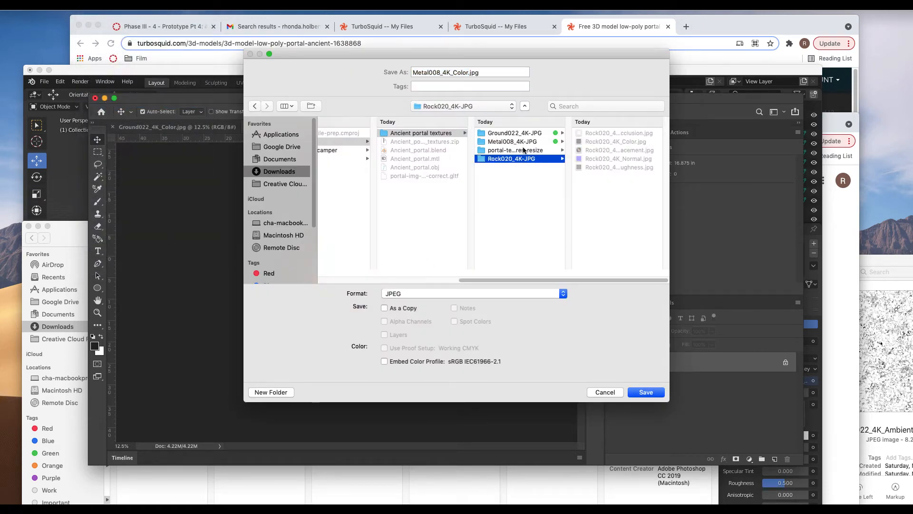
click(524, 151)
click(640, 394)
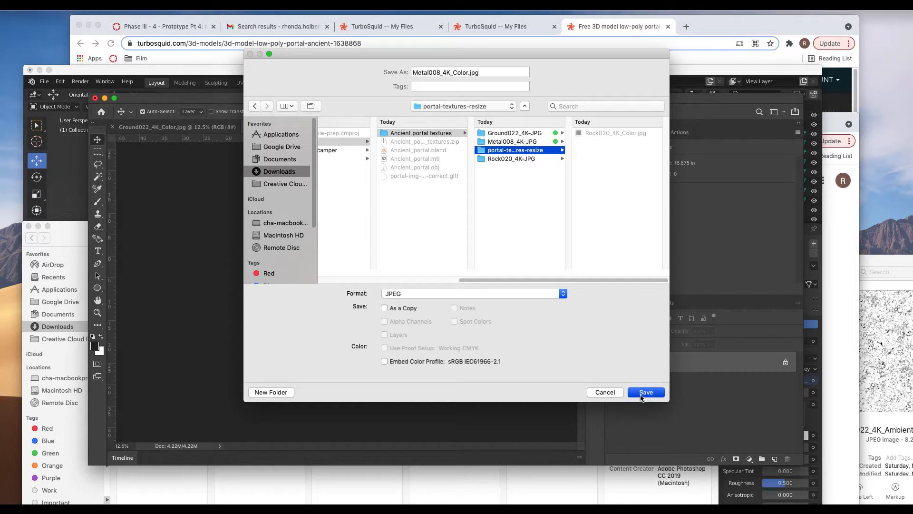
click(532, 185)
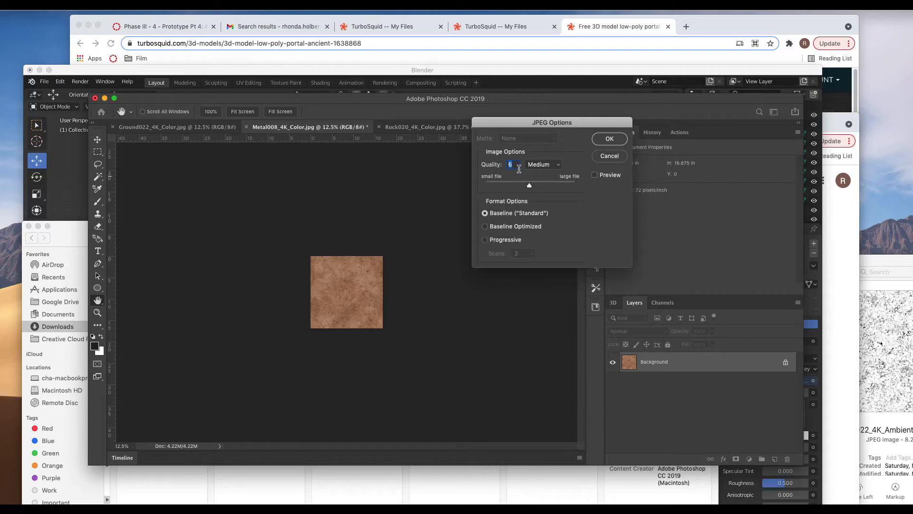
drag(529, 186, 523, 187)
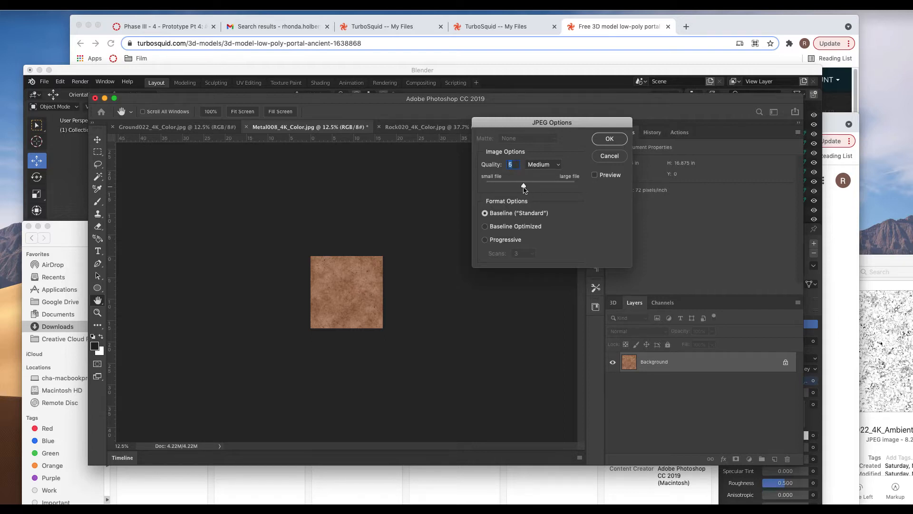
click(610, 139)
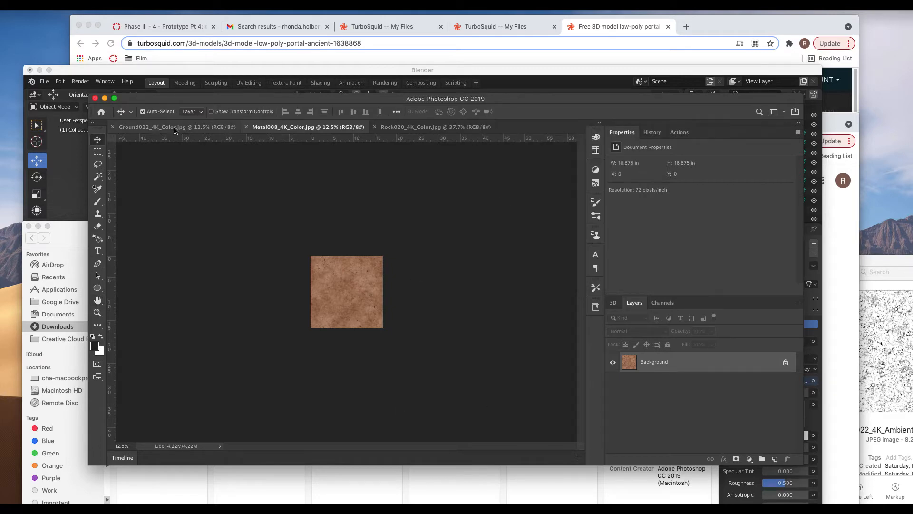
Resize the Ground022_4K_Color.jpg document to 1215 × 1215 pixels at a resolution of 75 pixels/inch
click(175, 128)
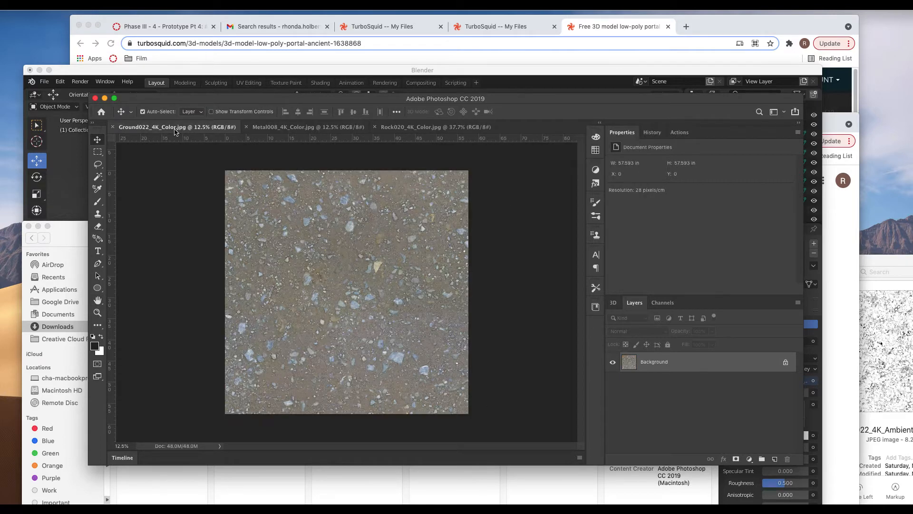
click(95, 10)
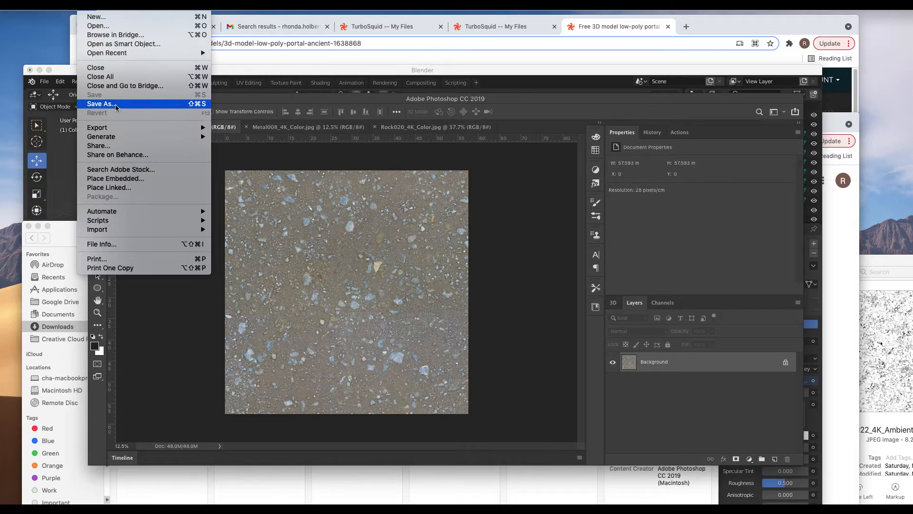
click(145, 81)
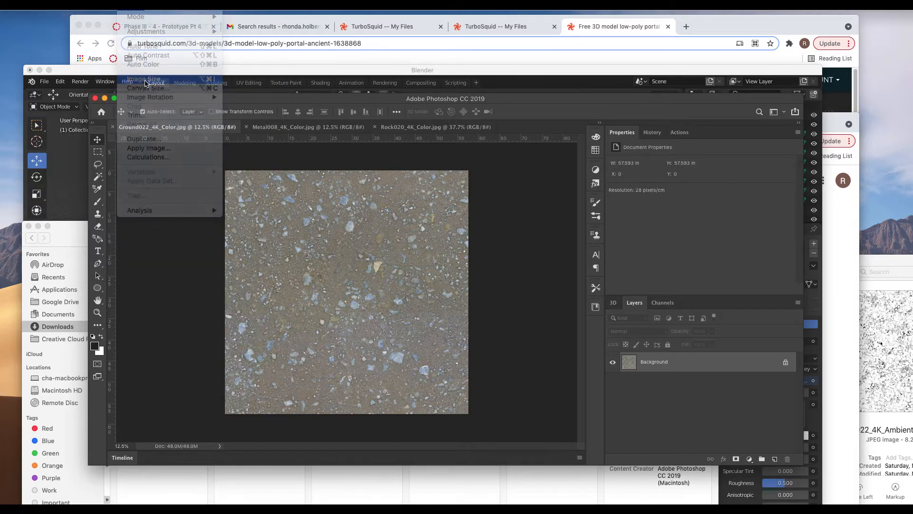
click(580, 266)
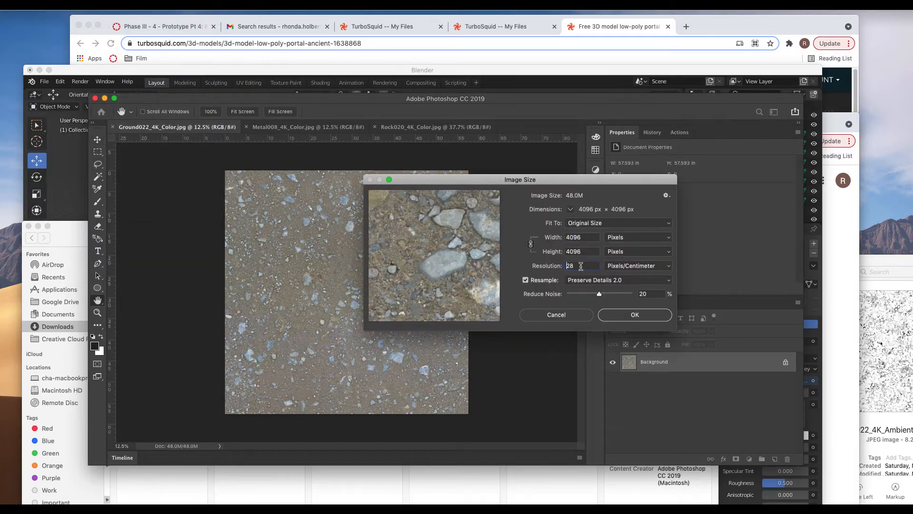
double_click(581, 266)
click(624, 266)
click(590, 271)
text(75)
double_click(586, 252)
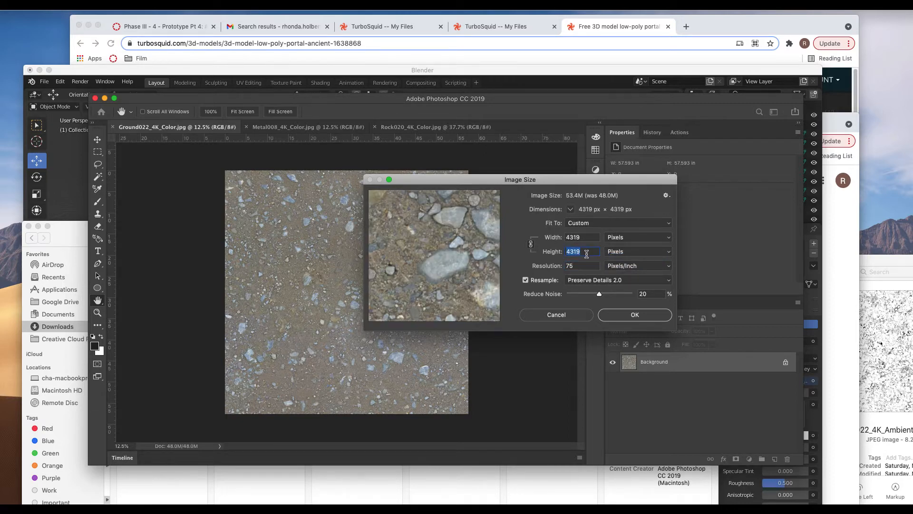
text(1215)
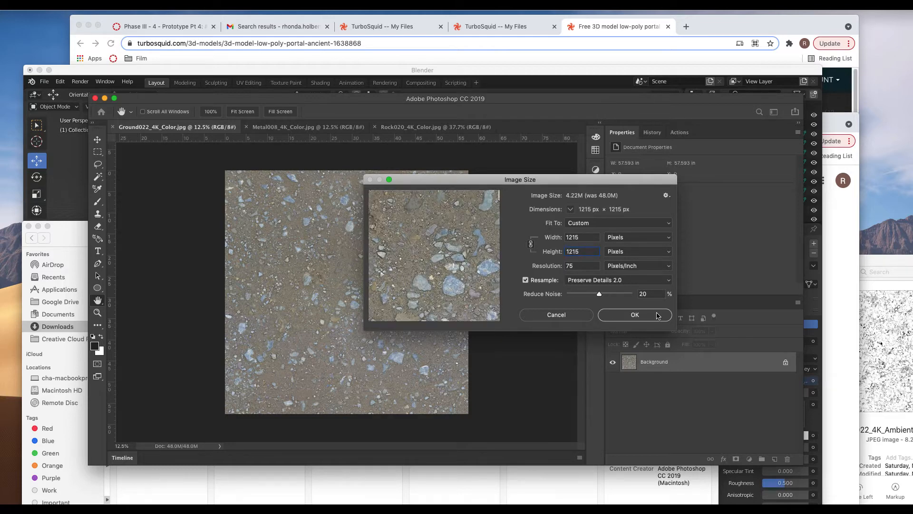
click(634, 315)
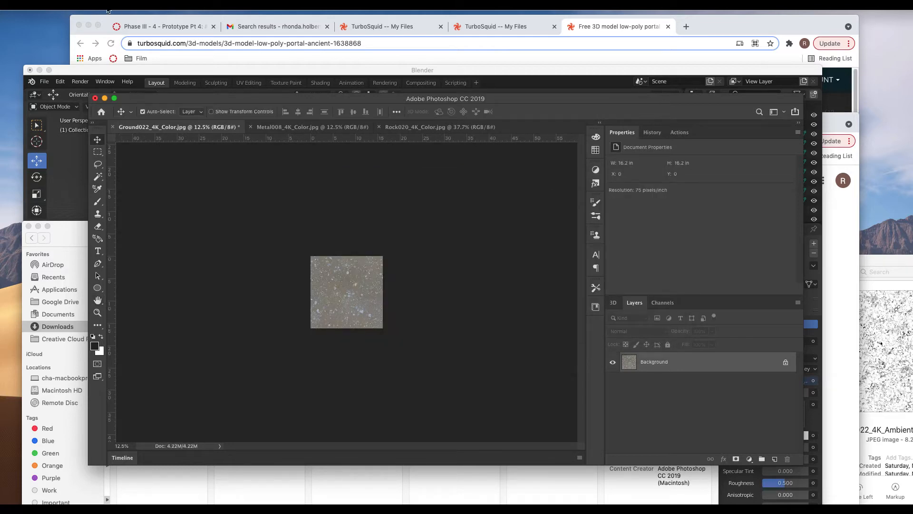
Save Ground022_4K_Color.jpg in the portal-textures-resize folder as a Baseline ("Standard") JPEG with quality 5, Medium
click(87, 5)
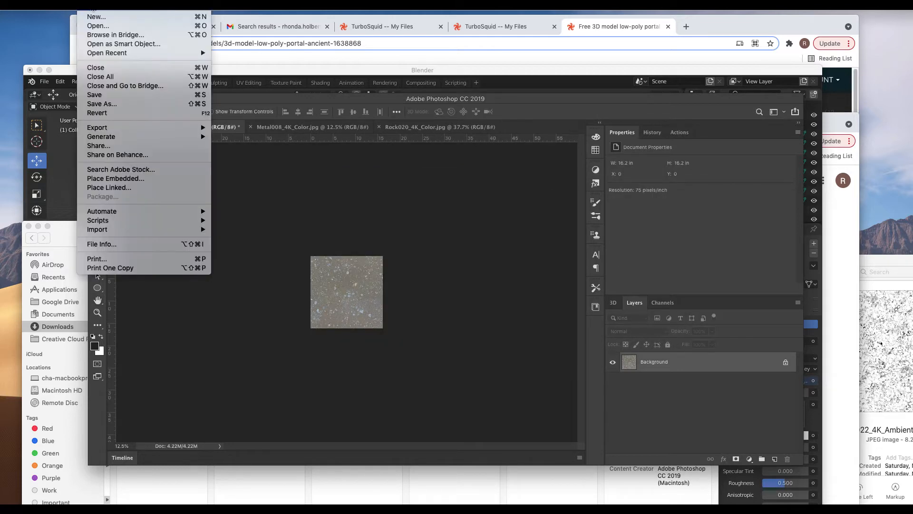
click(119, 99)
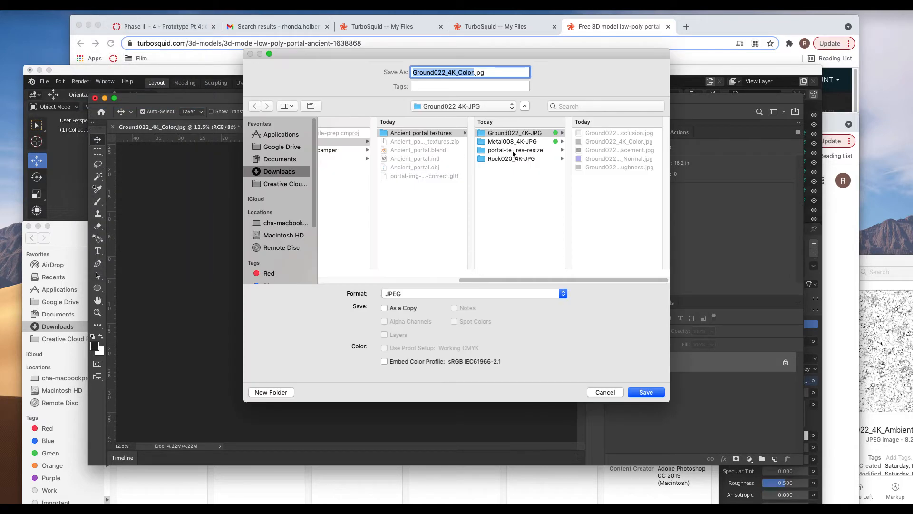
click(513, 150)
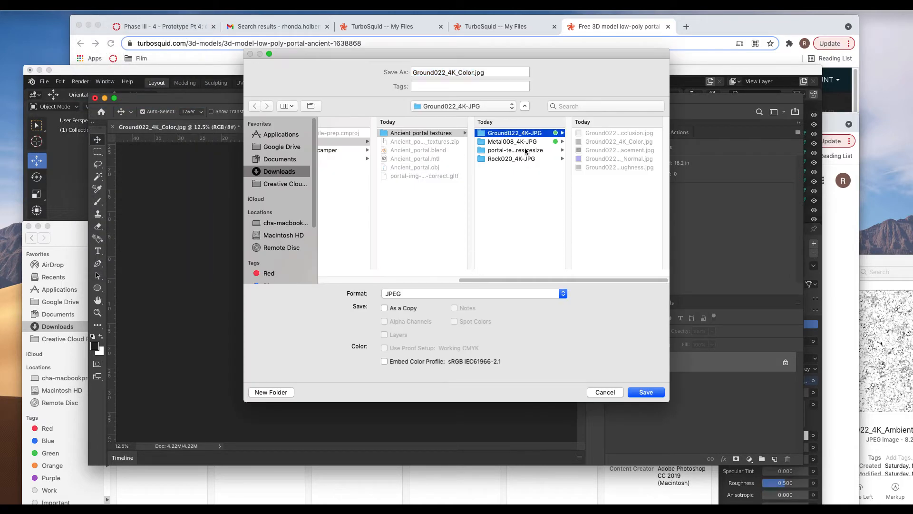
click(645, 392)
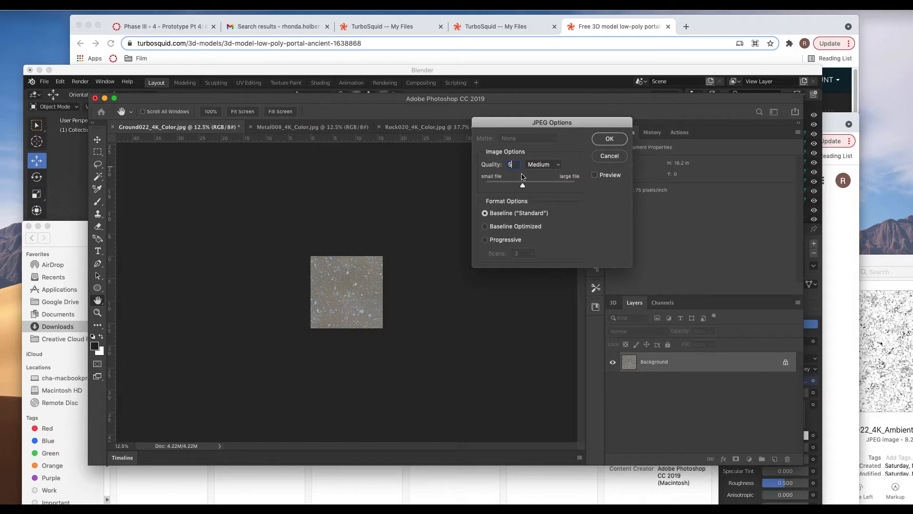
click(543, 185)
text(5)
click(618, 141)
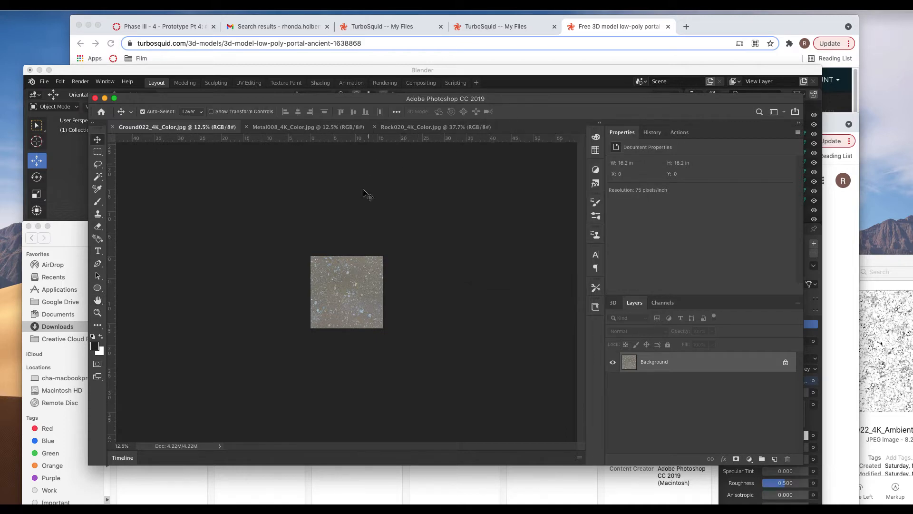
Switch to Blender and check how the portal model displays, selecting and deselecting its rock base
click(63, 165)
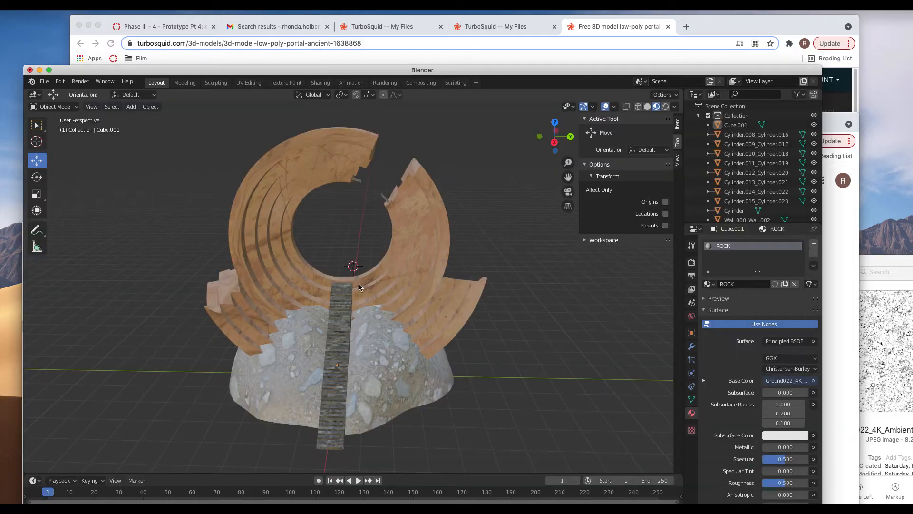
click(353, 338)
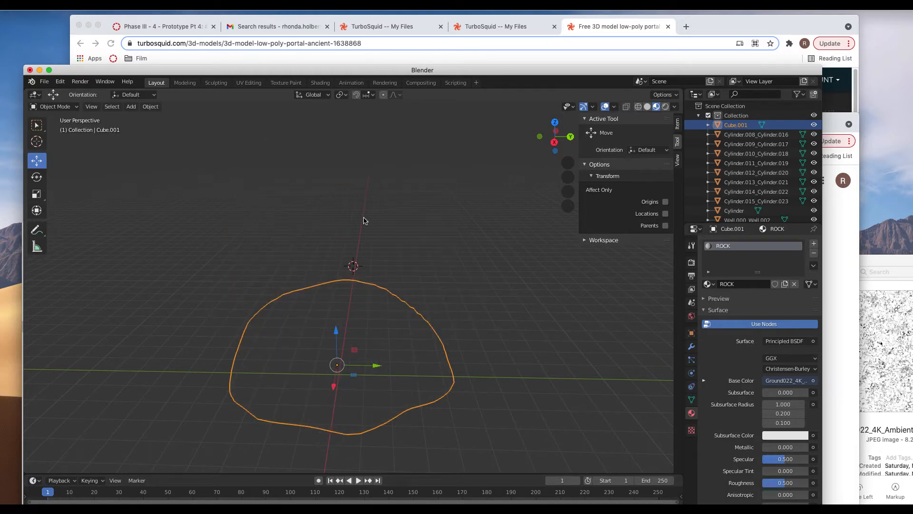
scroll(377, 258, down, 5)
scroll(377, 258, up, 5)
scroll(377, 258, down, 5)
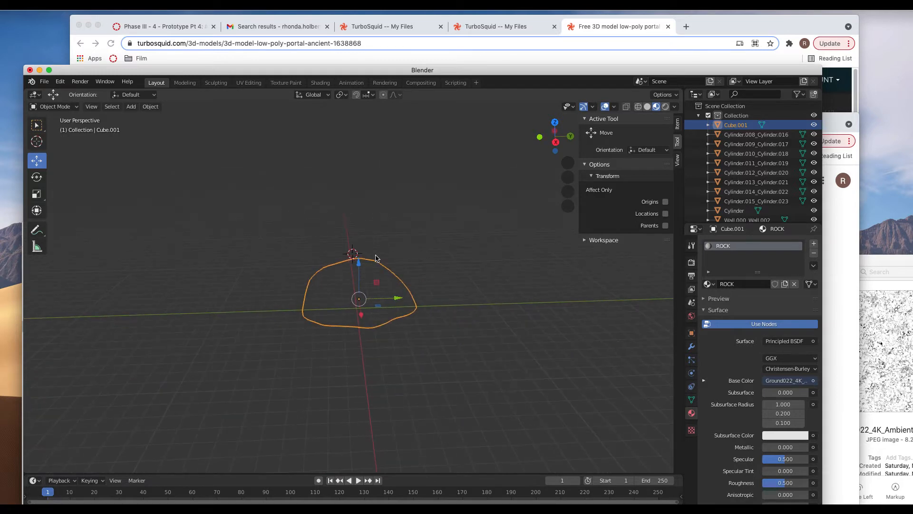
click(405, 164)
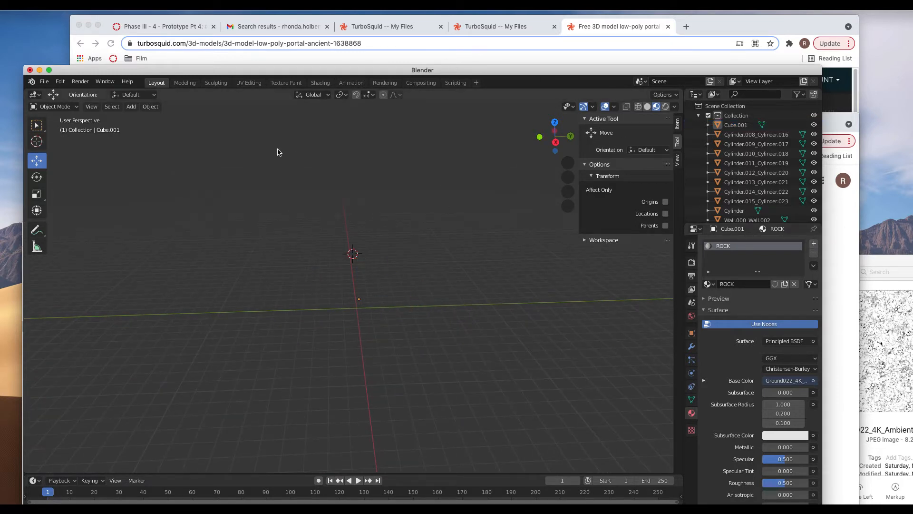
Save the portal scene as portal.blend and close Blender
click(44, 81)
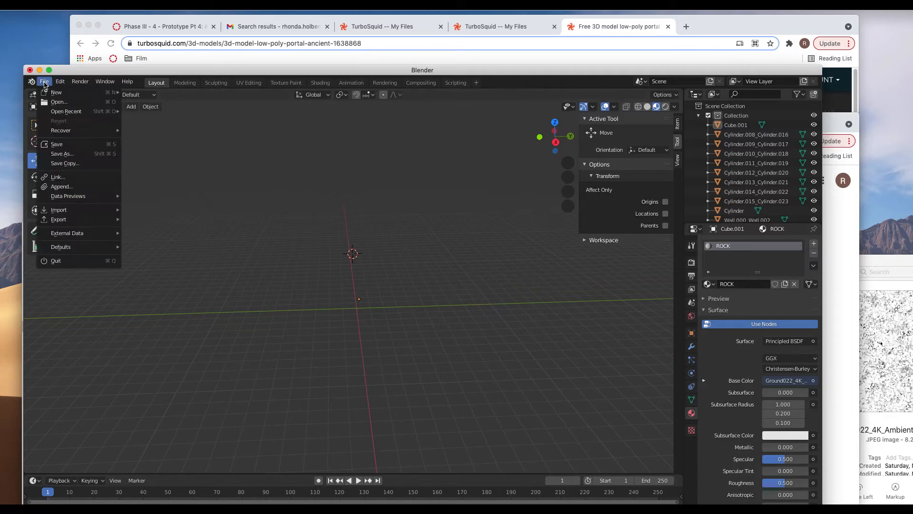
click(67, 148)
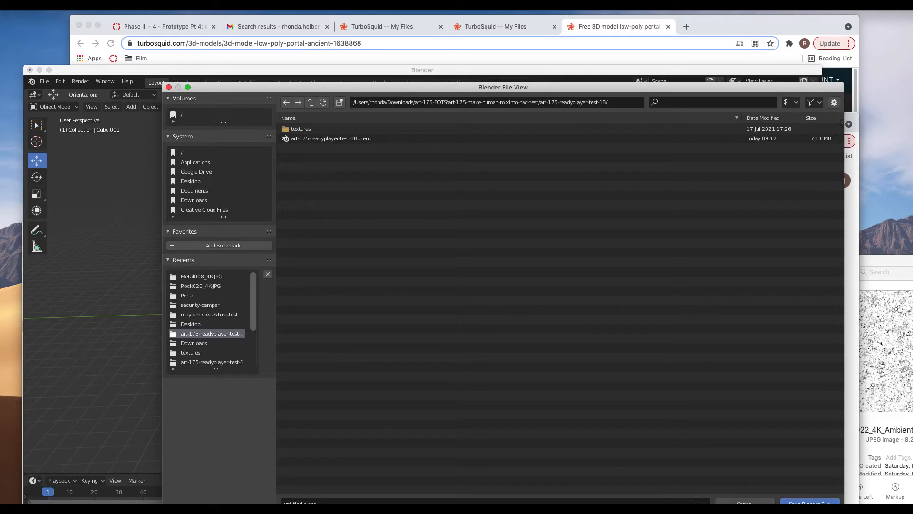
click(297, 501)
drag(302, 502, 259, 504)
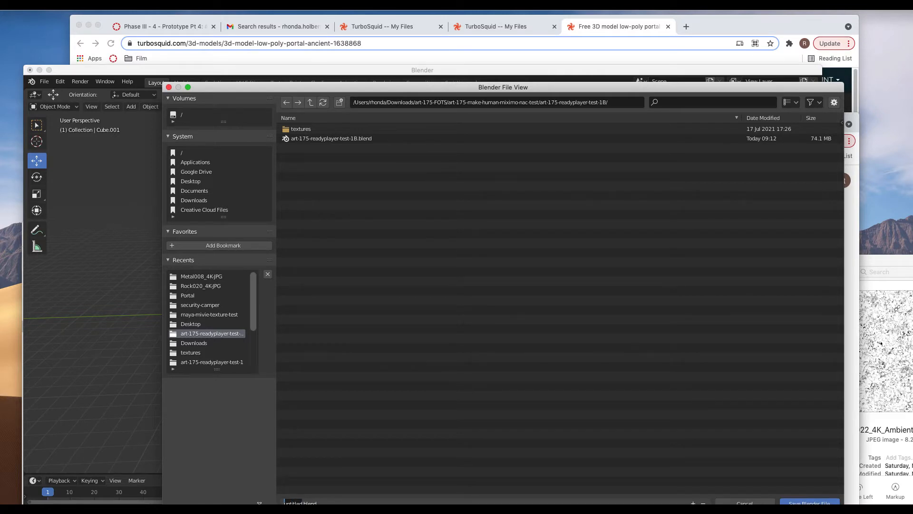
text(portal)
click(833, 503)
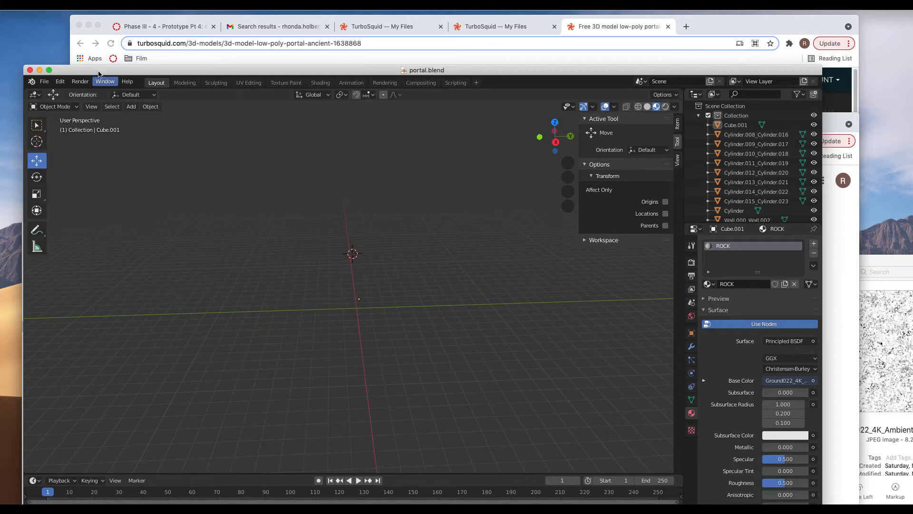
click(30, 70)
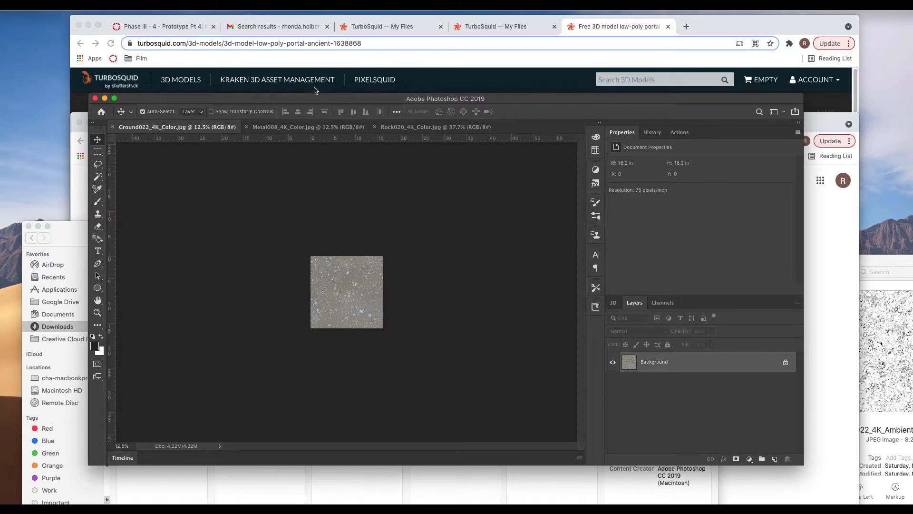
Relaunch Blender and open the recent file portal.blend to view the portal model
click(91, 5)
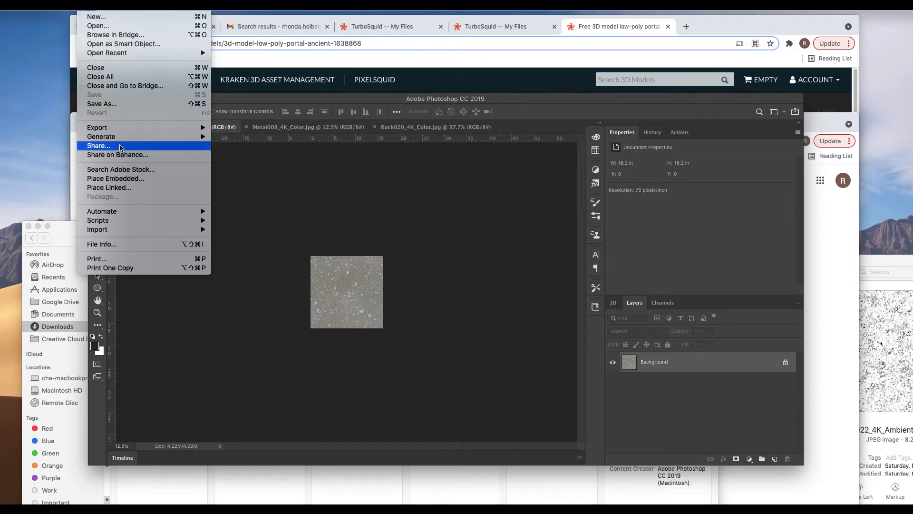
click(93, 26)
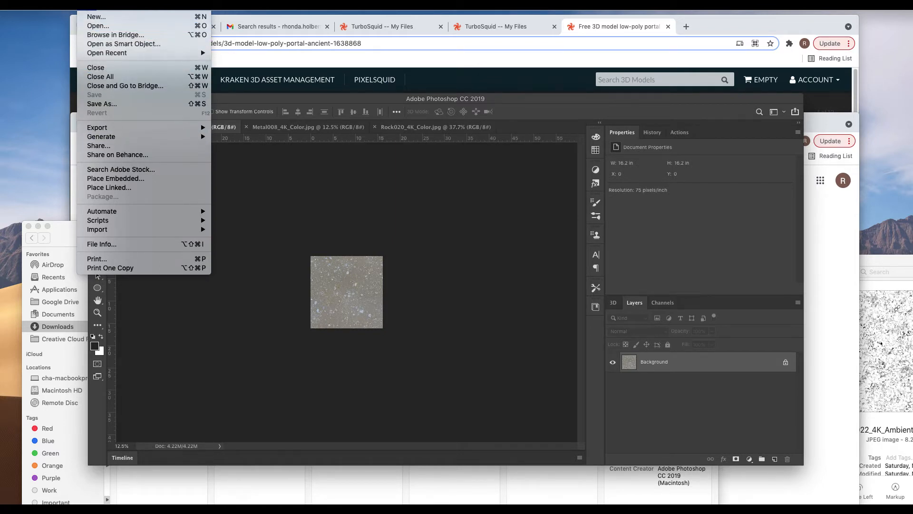
key(super+space)
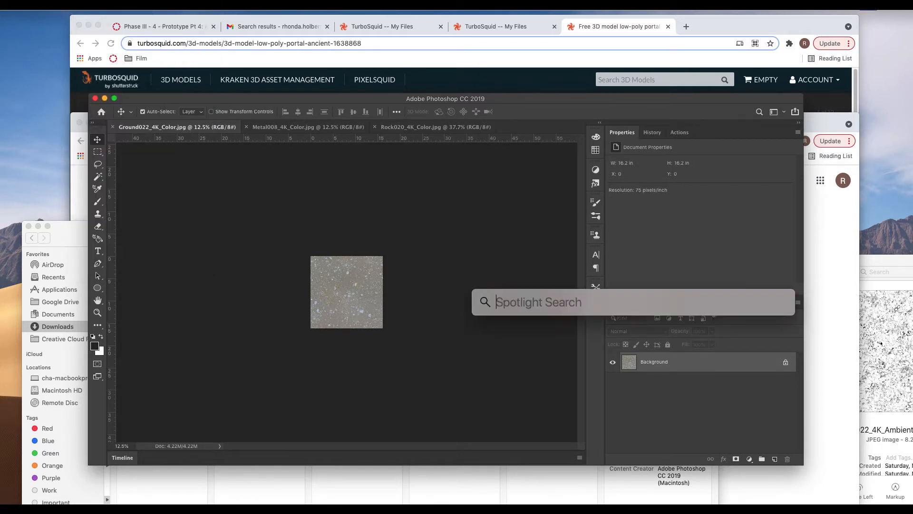
text(blender)
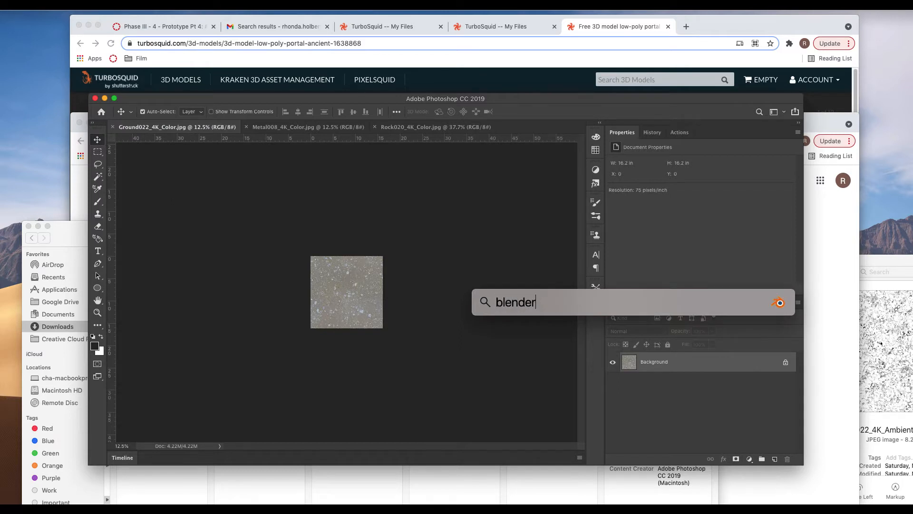
key(Return)
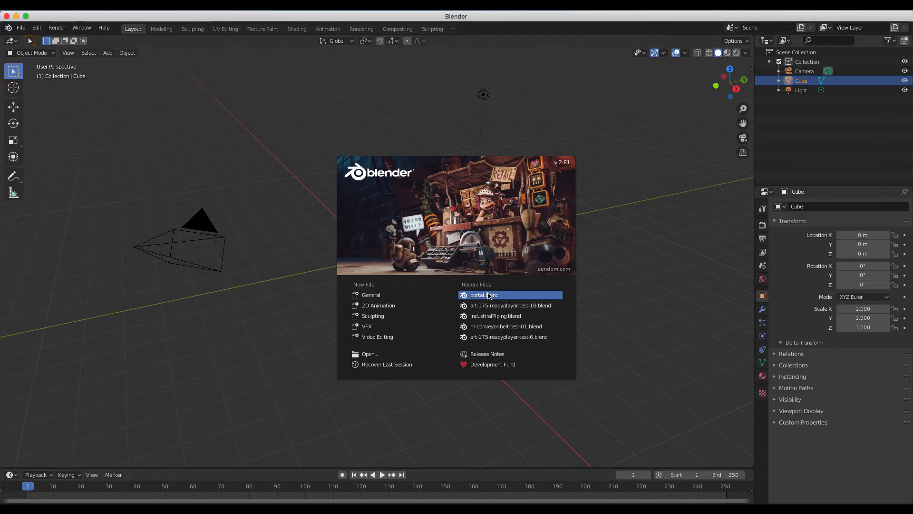
click(480, 297)
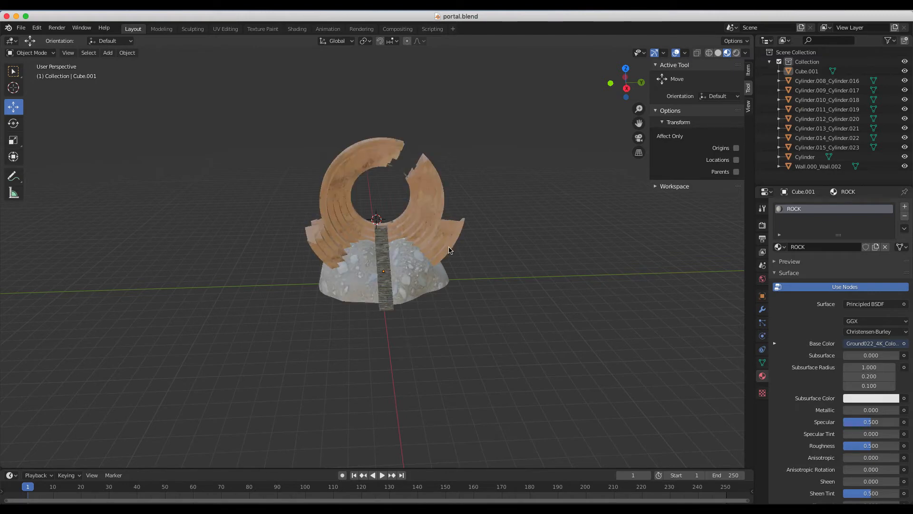
scroll(429, 190, up, 6)
scroll(432, 217, down, 4)
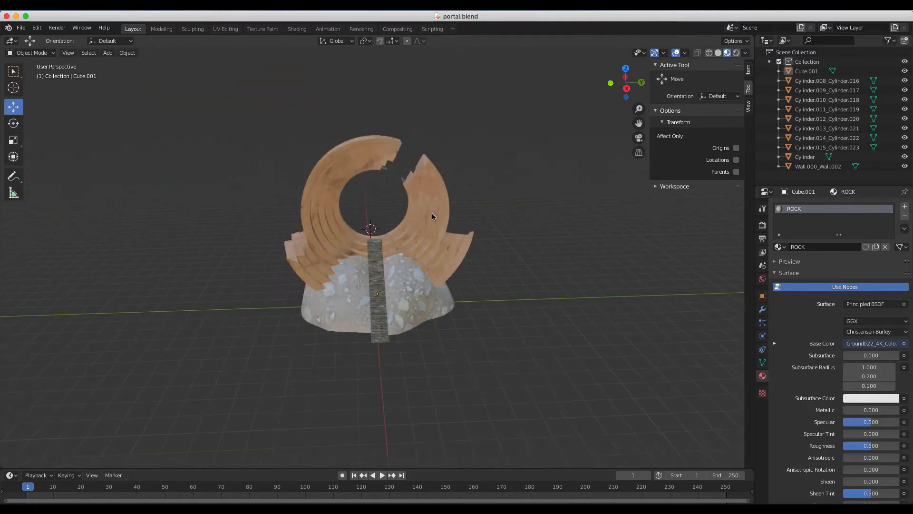
Select the portal's rock base and show its ROCK material nodes in the Shading workspace
click(416, 299)
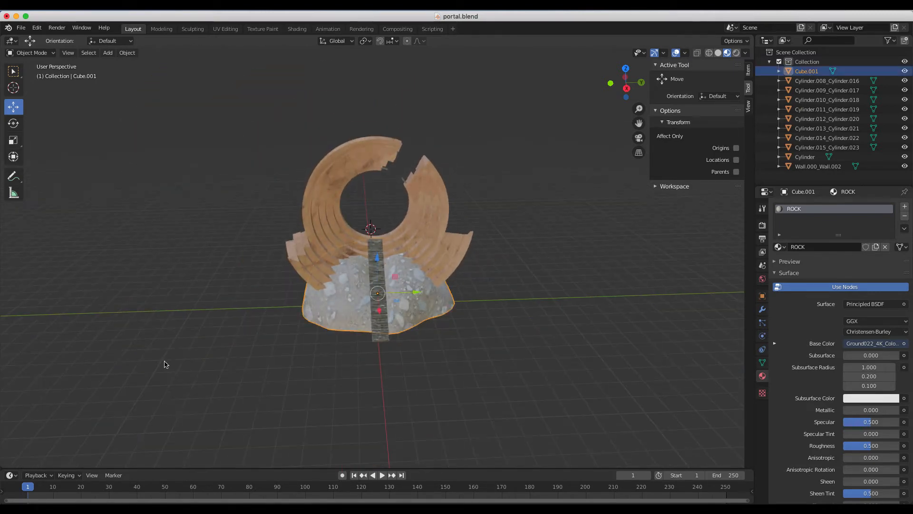
click(297, 30)
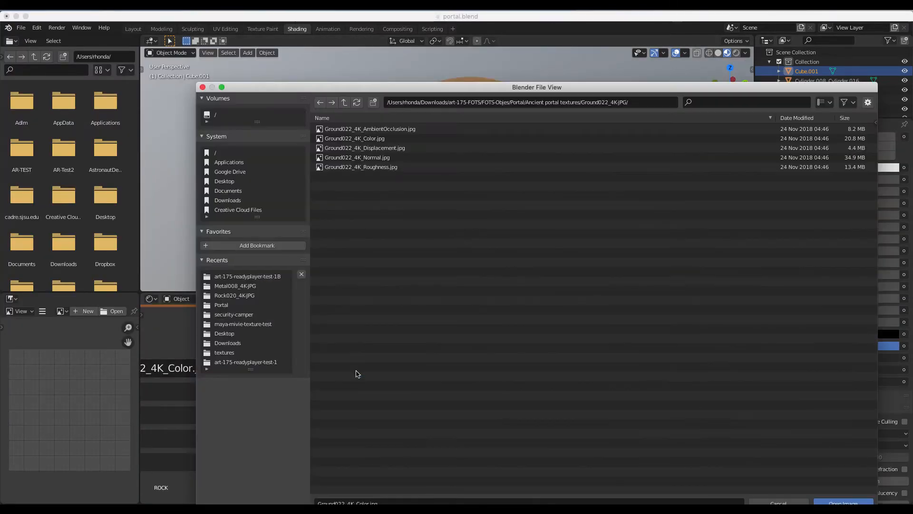
click(359, 367)
click(344, 103)
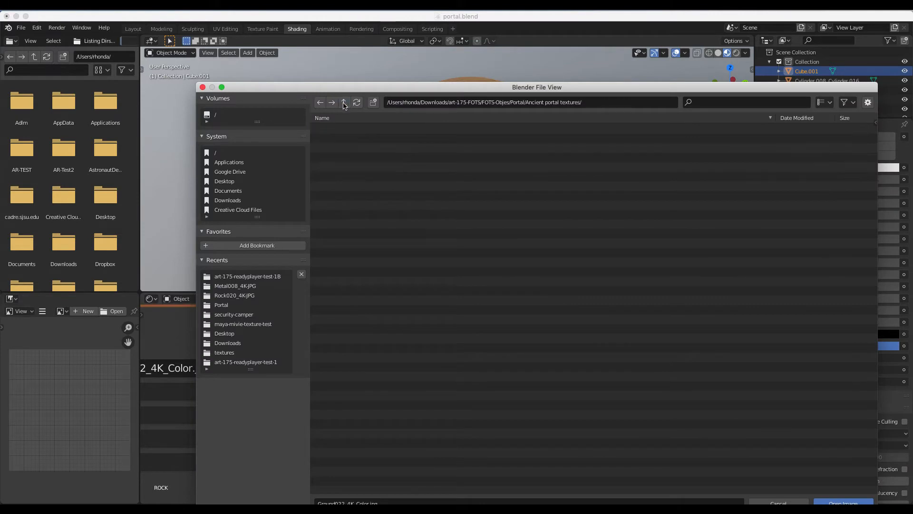
click(346, 149)
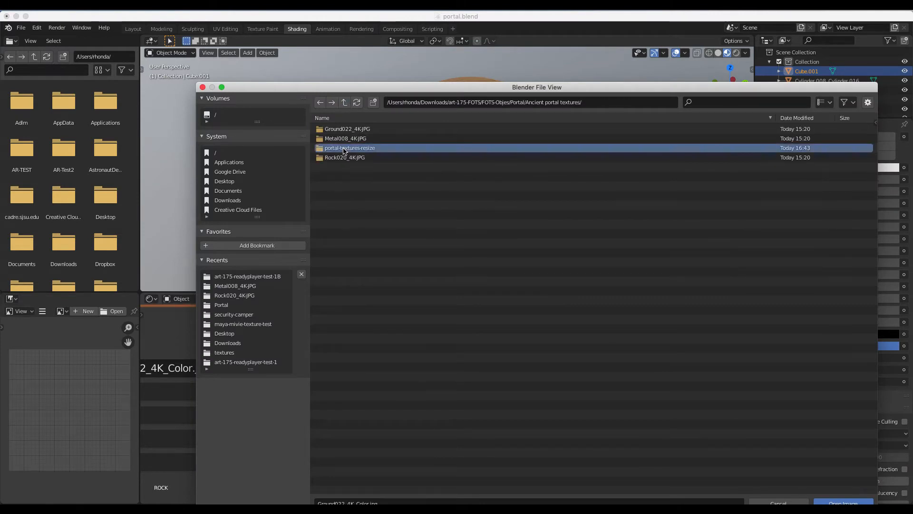
double_click(344, 149)
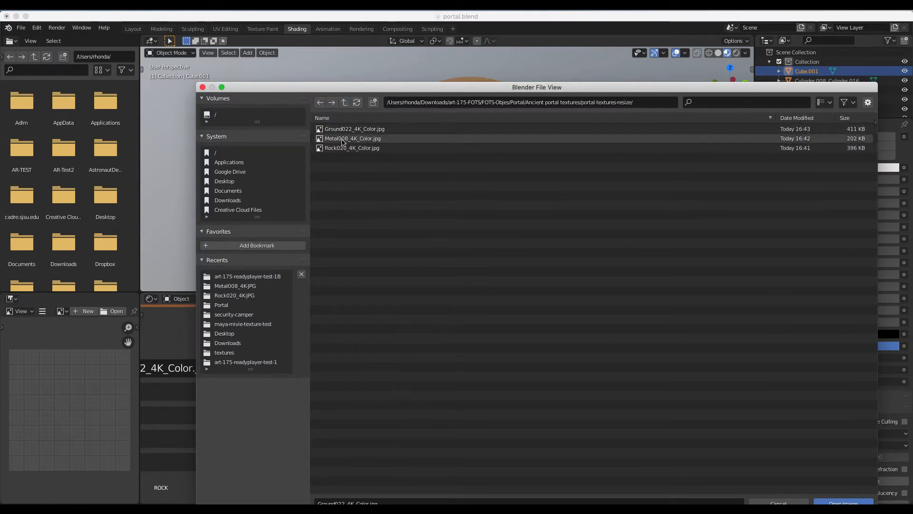
click(353, 131)
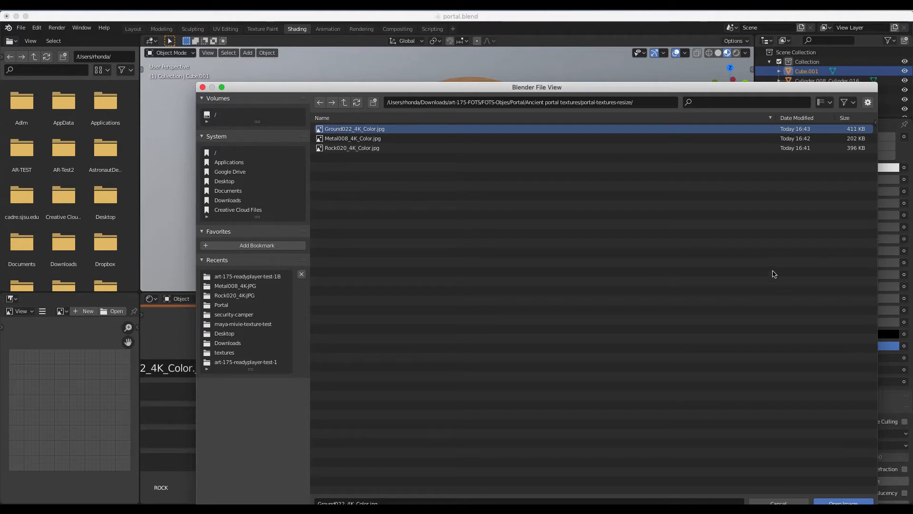
click(779, 502)
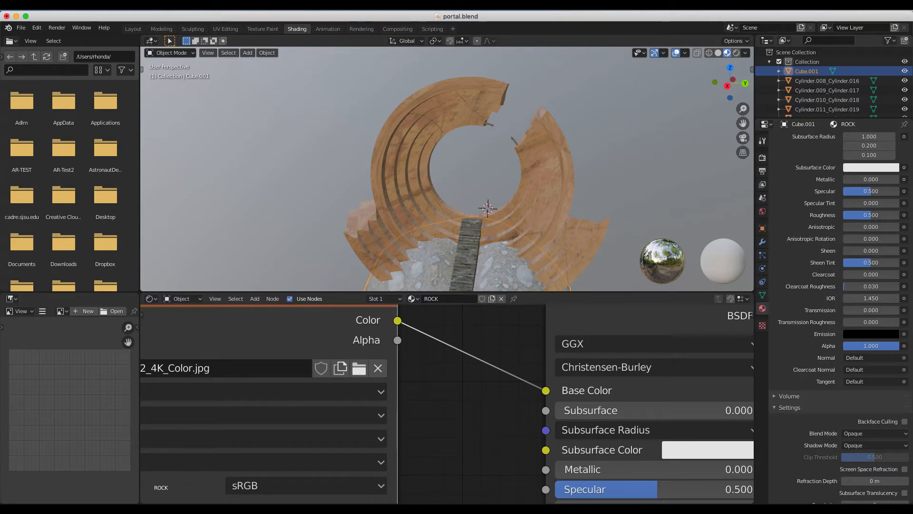
Switch to Finder and open the portal-textures-resize folder under Downloads, art-175-FOTS, FOTS-Objes, Portal, Ancient portal textures
drag(357, 18, 359, 45)
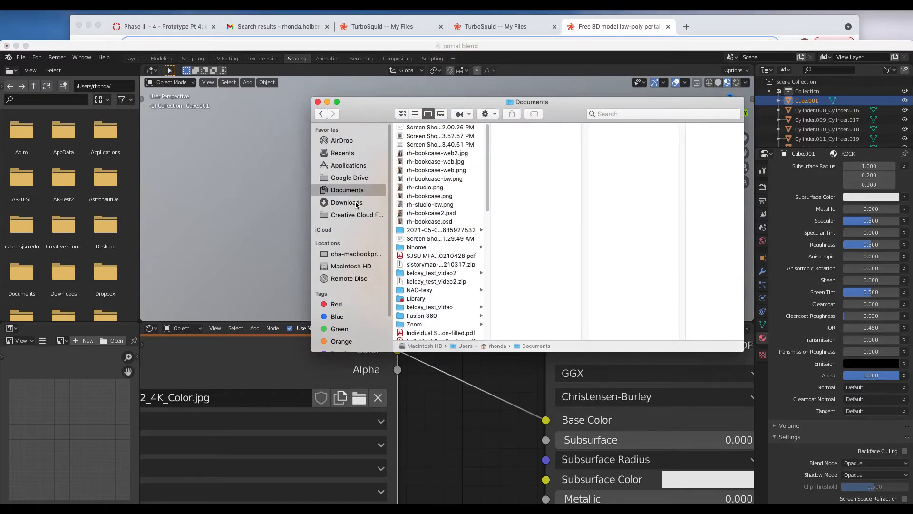
click(358, 205)
scroll(434, 317, down, 5)
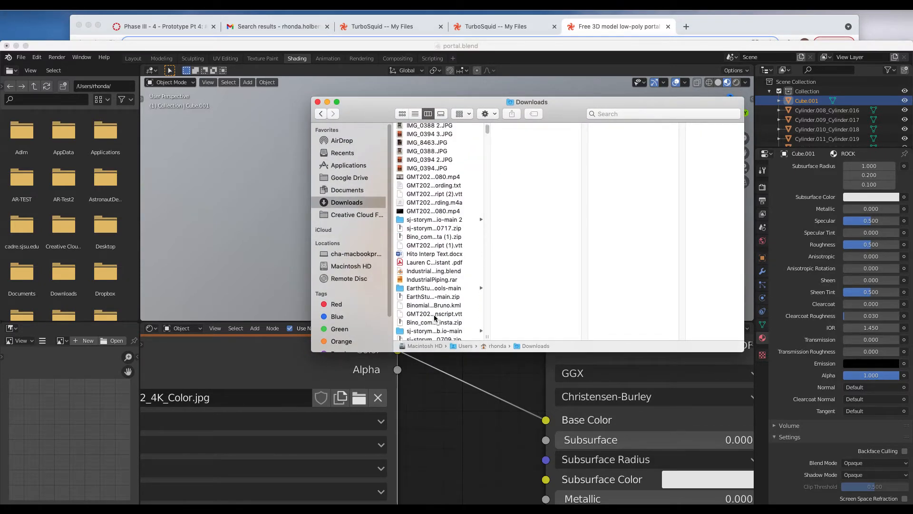
click(413, 291)
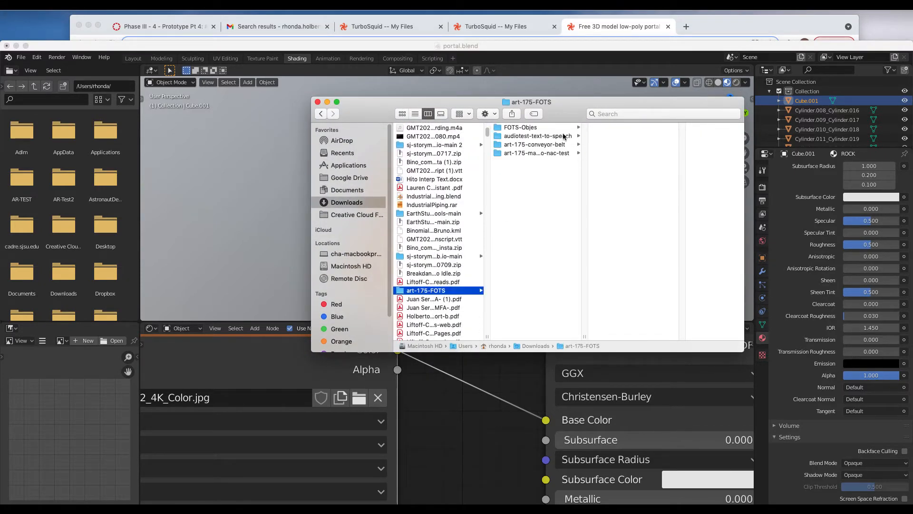
click(549, 128)
click(626, 154)
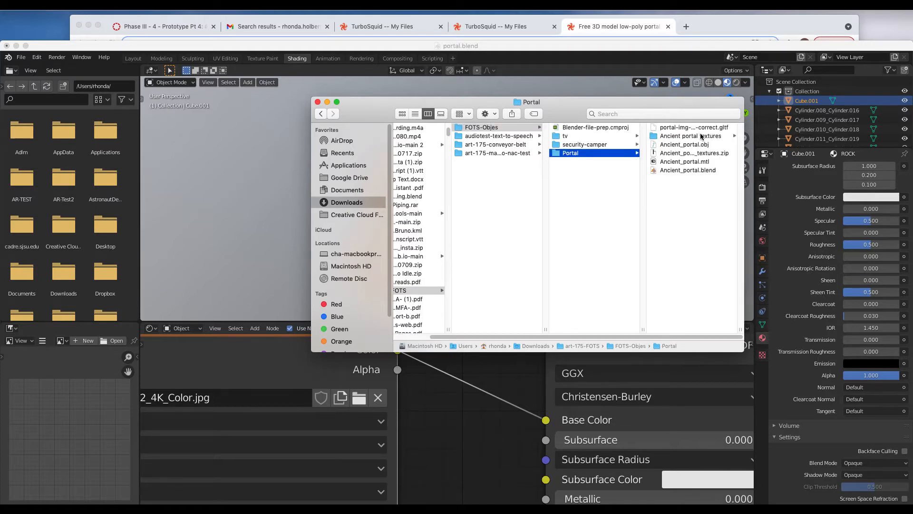
click(702, 137)
click(692, 137)
click(684, 136)
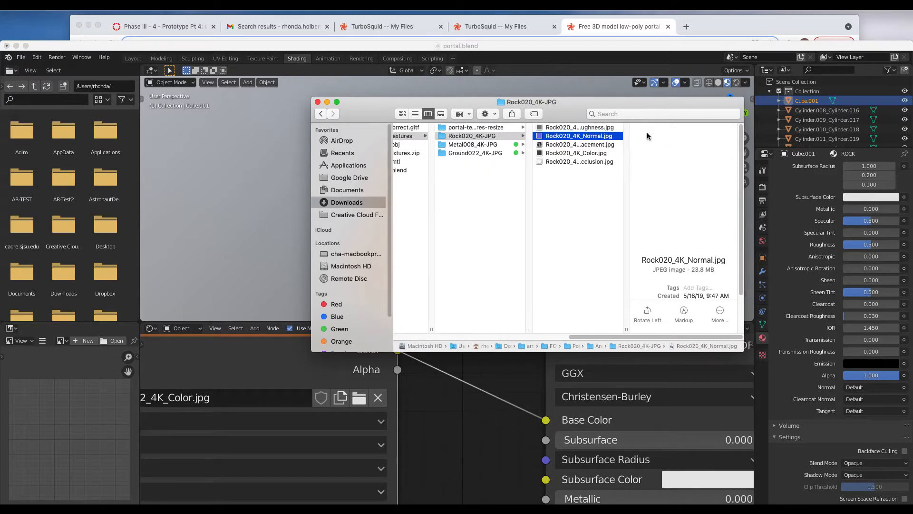
click(475, 128)
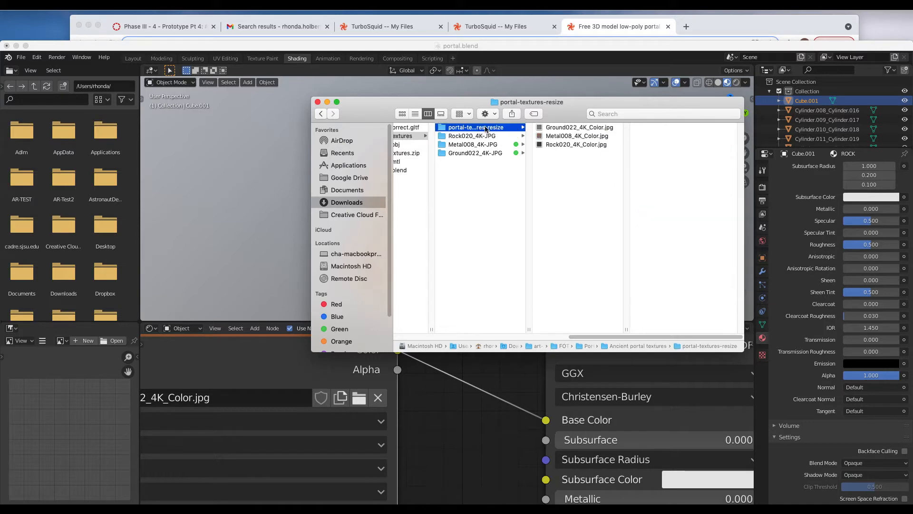
Open the file name of Ground022_4K_Color.jpg for editing, with the insertion point right after "4K"
click(584, 128)
click(586, 128)
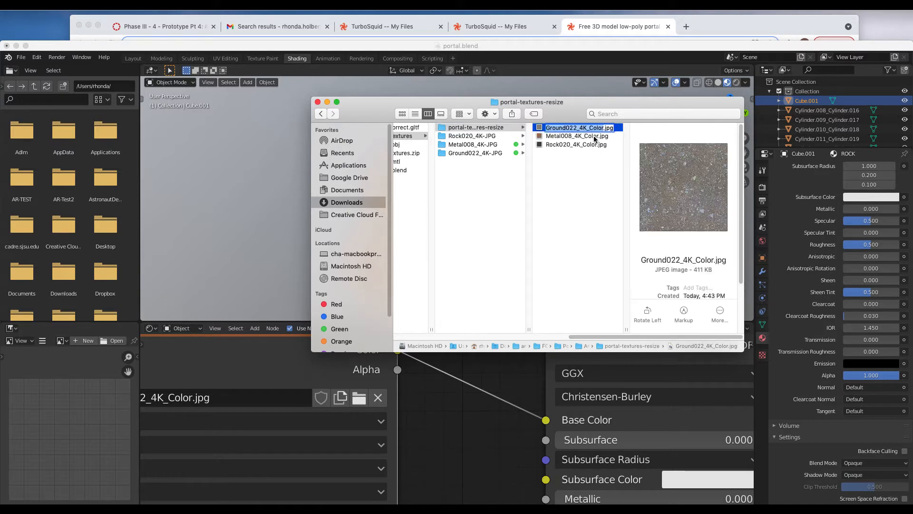
click(585, 127)
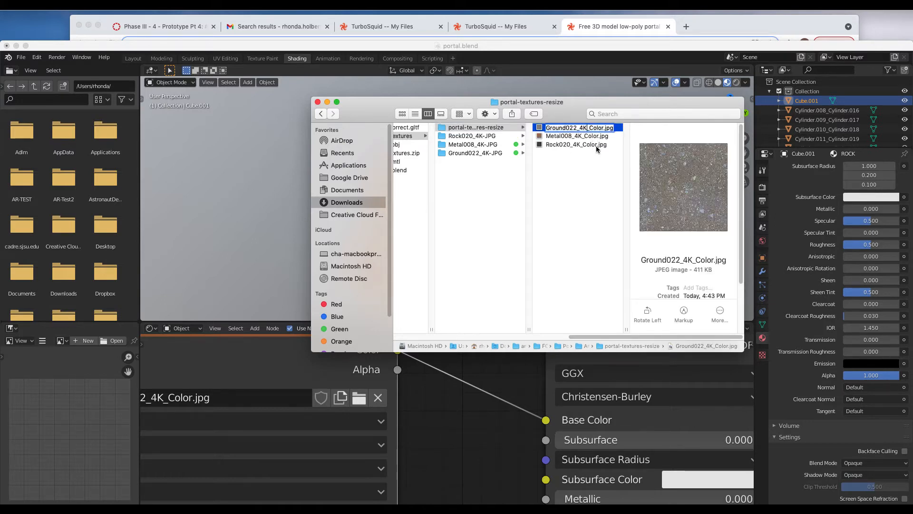
Rename the Ground022_4K_Color.jpg texture file to Ground022_Color.jpg
key(BackSpace)
key(BackSpace)
key(BackSpace)
key(Return)
Rename the Metal008_4K_Color.jpg texture file to Metal008_Color.jpg
click(585, 137)
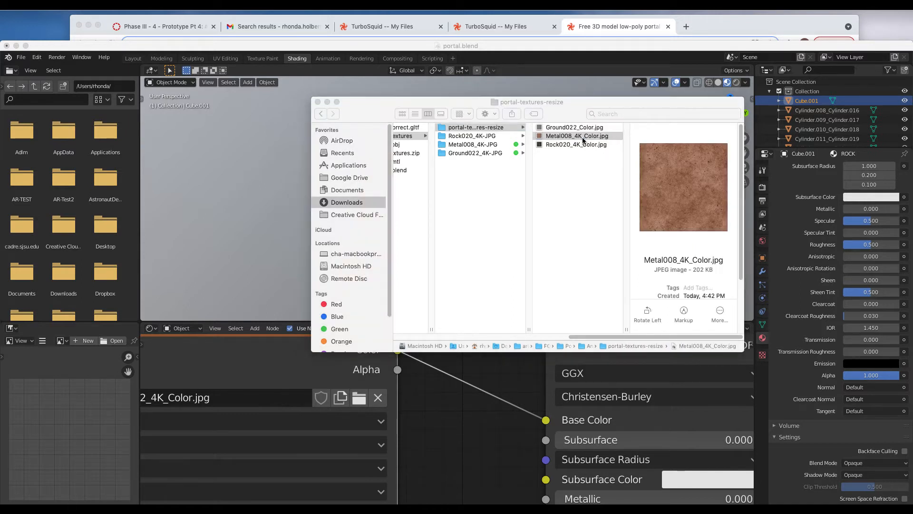
click(580, 137)
click(578, 136)
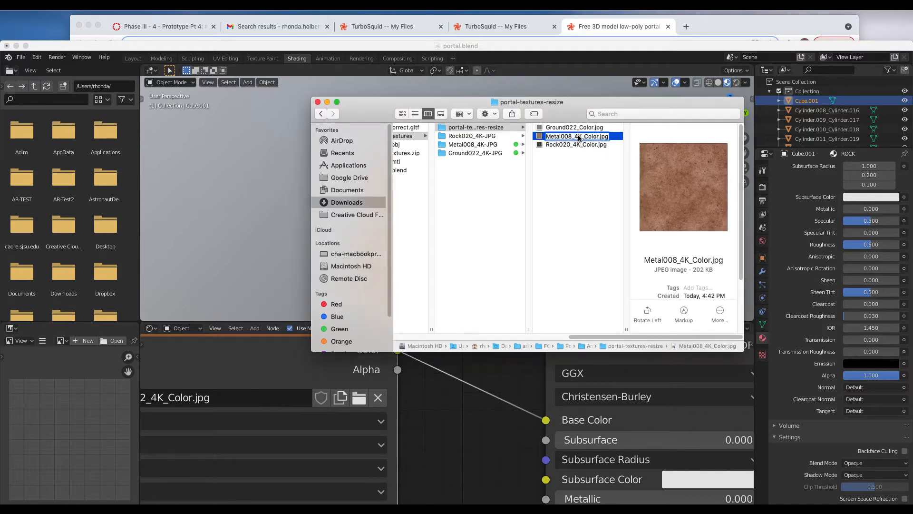
key(BackSpace)
key(BackSpace)
key(BackSpace)
key(Return)
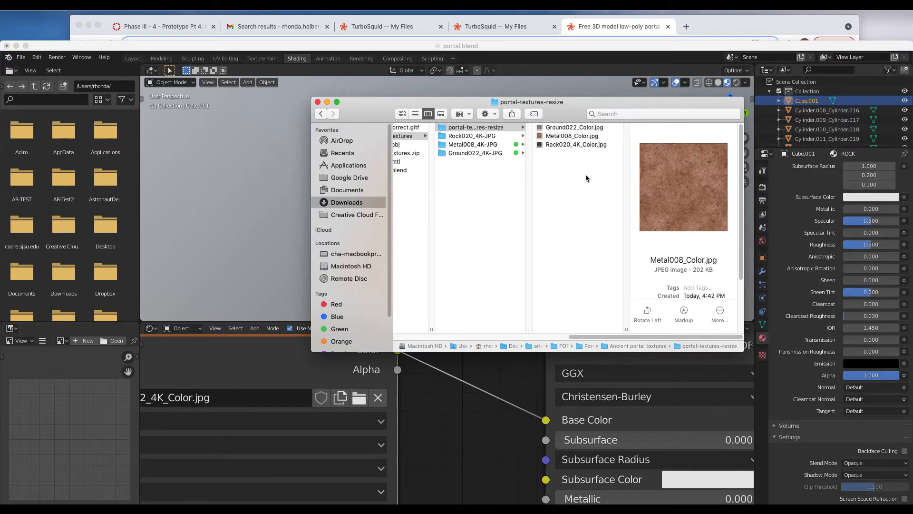
Rename the Rock020_4K_Color.jpg texture file to Rock020_Color.jpg
click(578, 145)
click(579, 145)
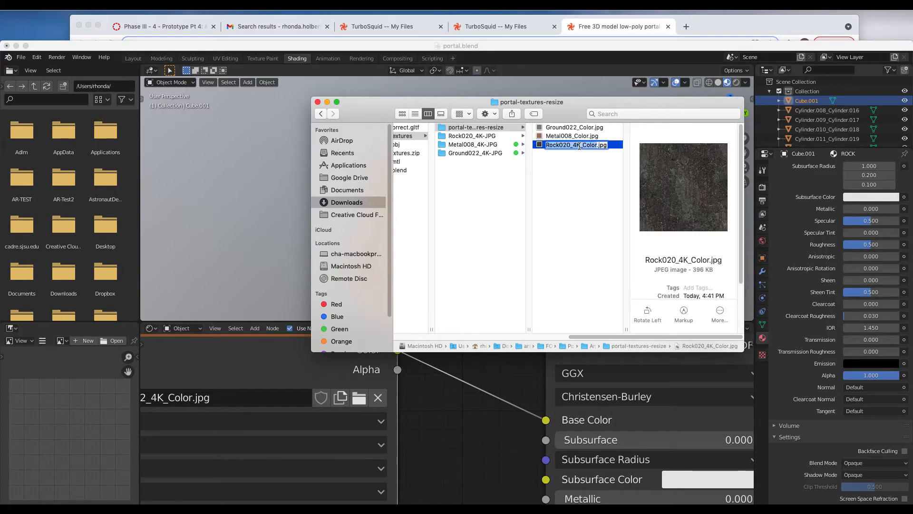
click(578, 144)
key(BackSpace)
key(BackSpace)
key(BackSpace)
key(Return)
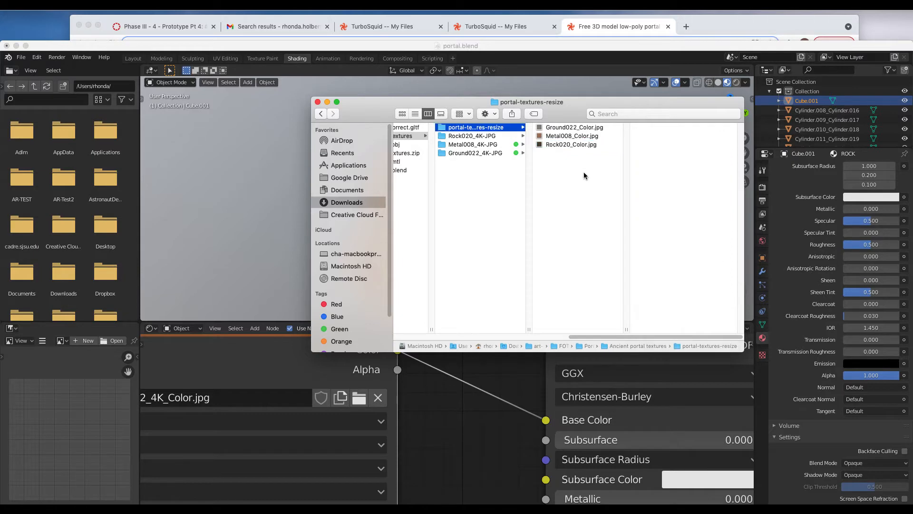
Switch to Blender and replace the ROCK material's base color image with Ground022_Color.jpg from the portal-textures-resize folder
click(285, 143)
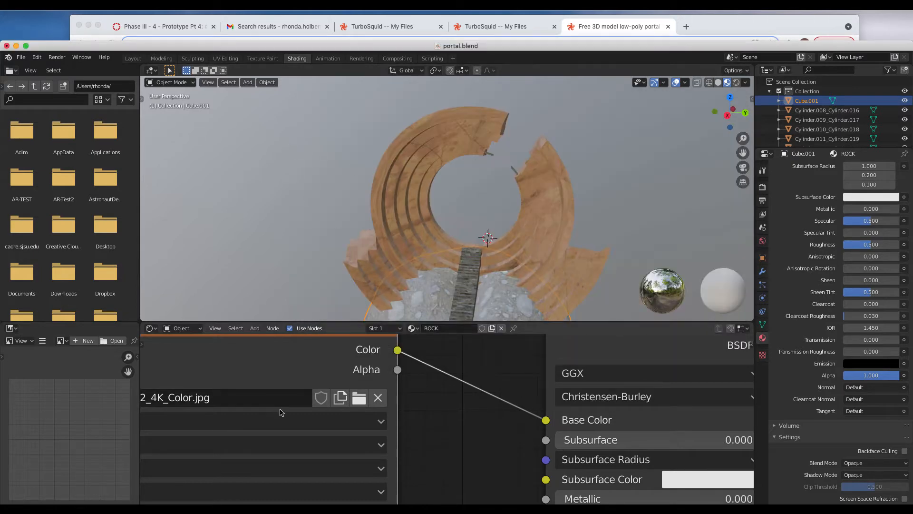
middle_drag(131, 422, 281, 413)
click(510, 390)
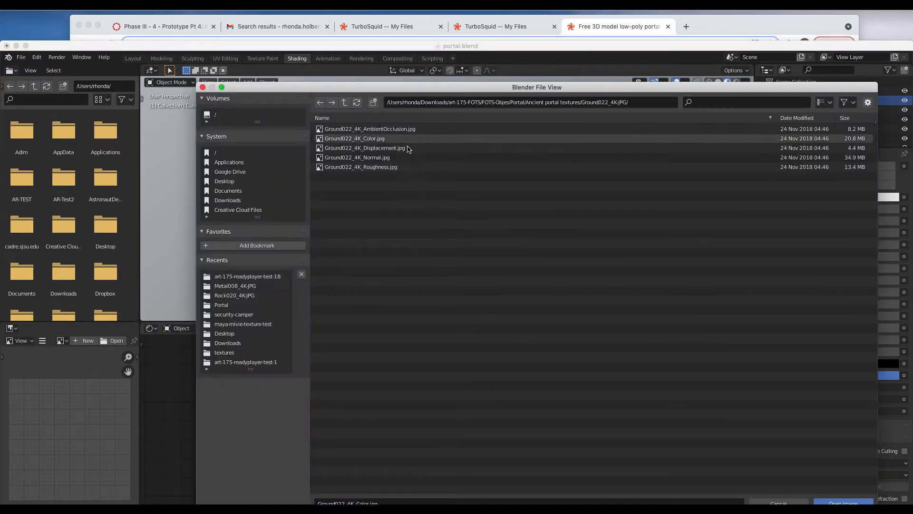
click(345, 102)
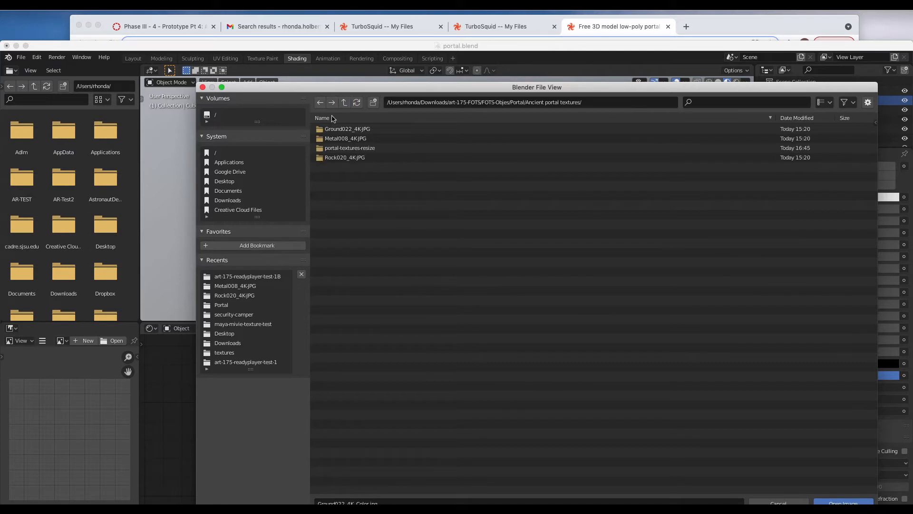
click(343, 151)
drag(342, 90, 333, 54)
click(335, 93)
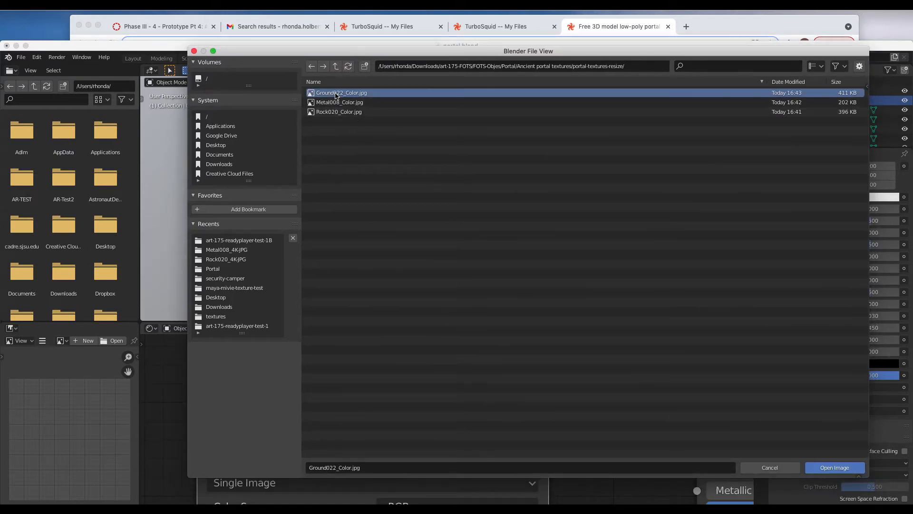
click(843, 469)
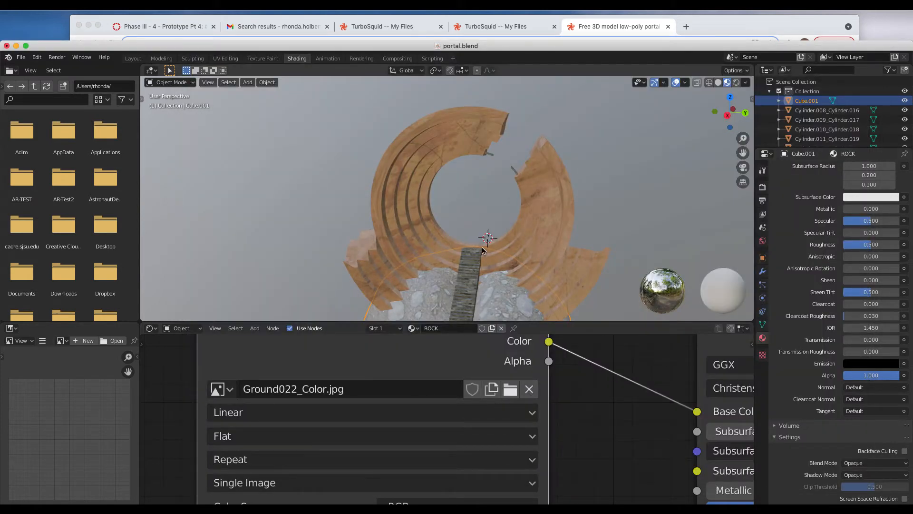
Select the stairs and replace the STEPS material's image texture with Rock020_Color.jpg from the portal-textures-resize folder
click(469, 287)
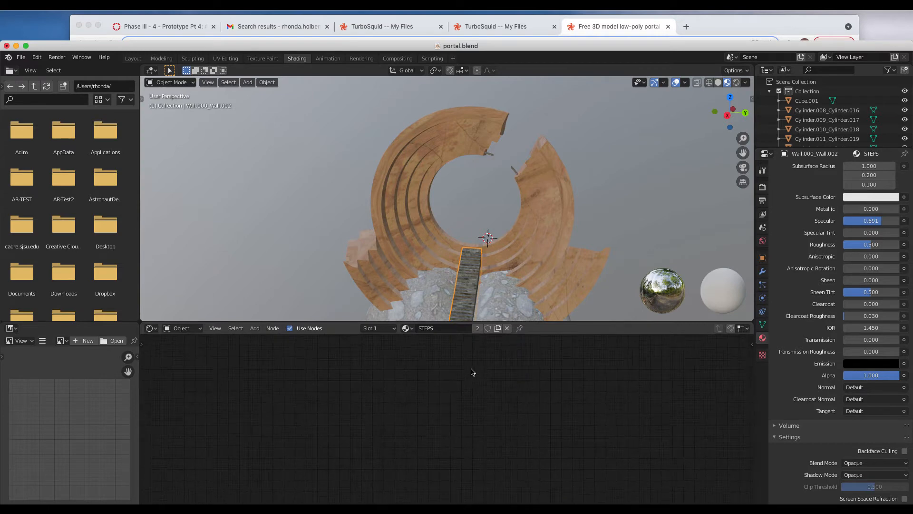
scroll(472, 372, left, 10)
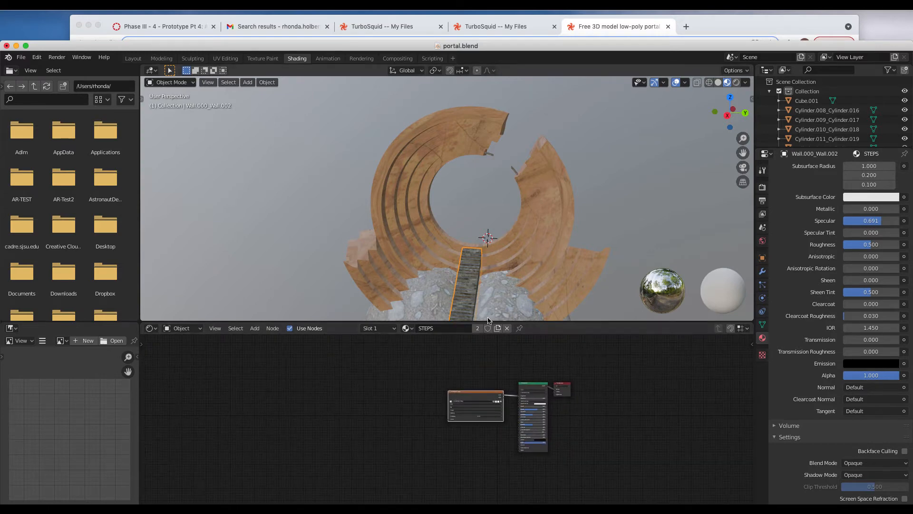
scroll(470, 424, up, 6)
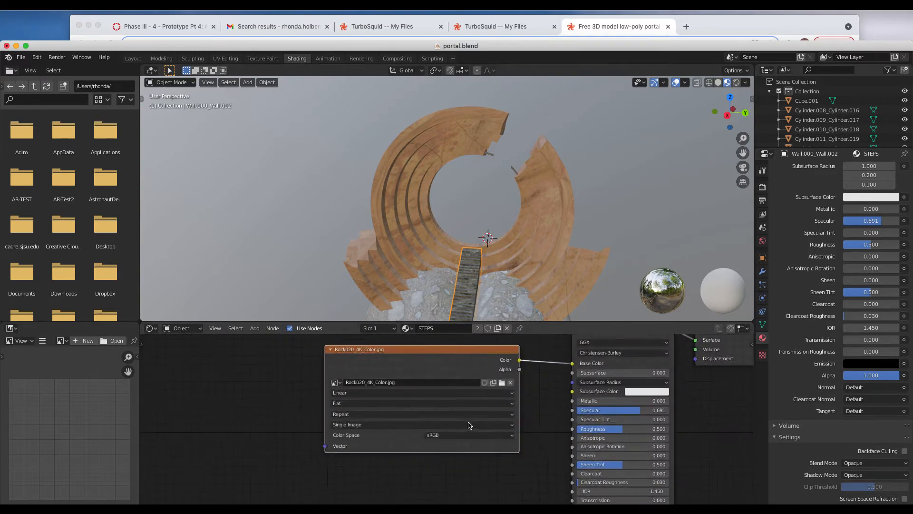
click(502, 383)
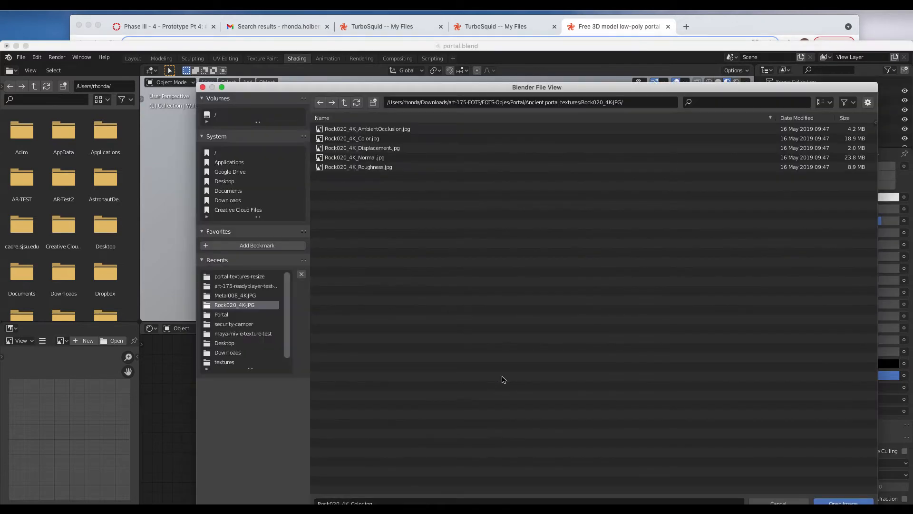
click(344, 102)
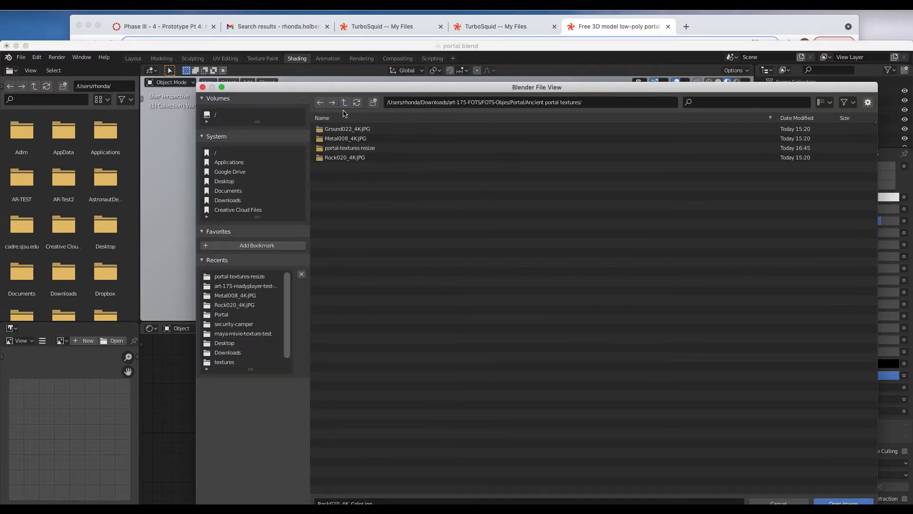
double_click(351, 148)
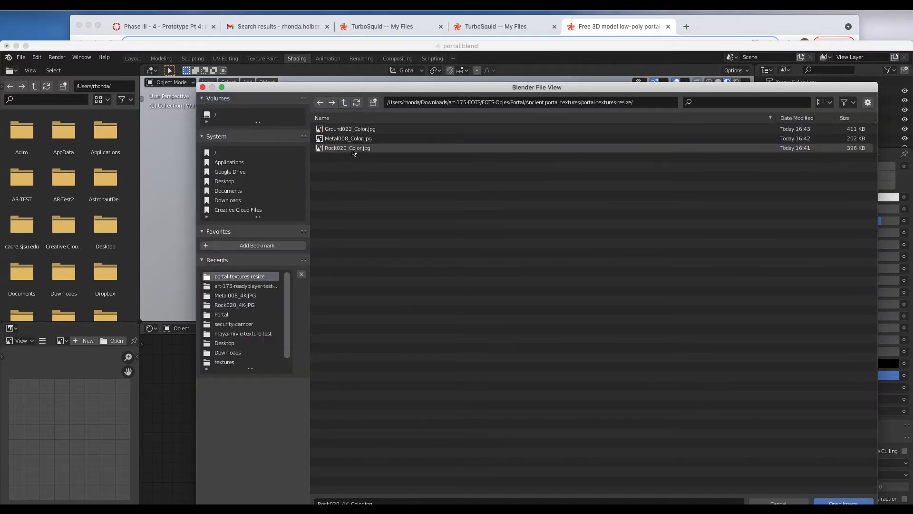
click(353, 149)
click(843, 503)
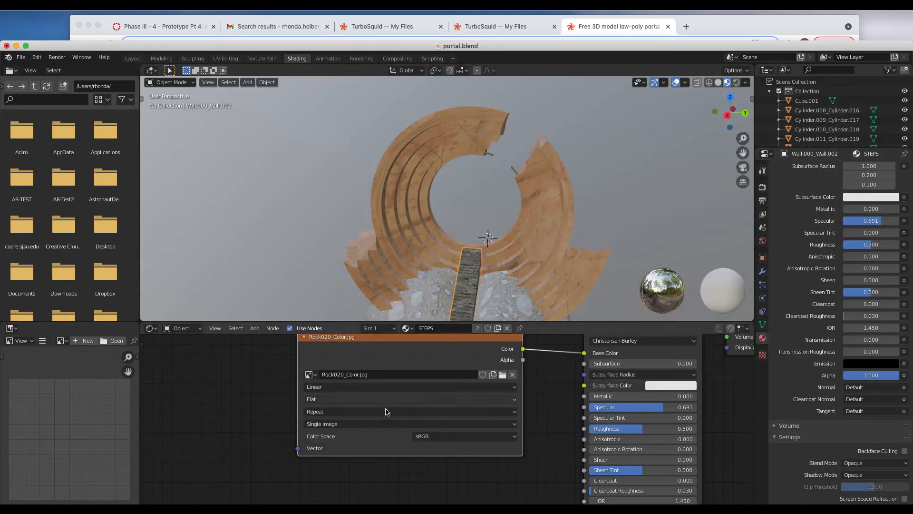
Select a portal ring and replace the METAL material's image texture with Metal008_Color.jpg from the portal-textures-resize folder
click(531, 235)
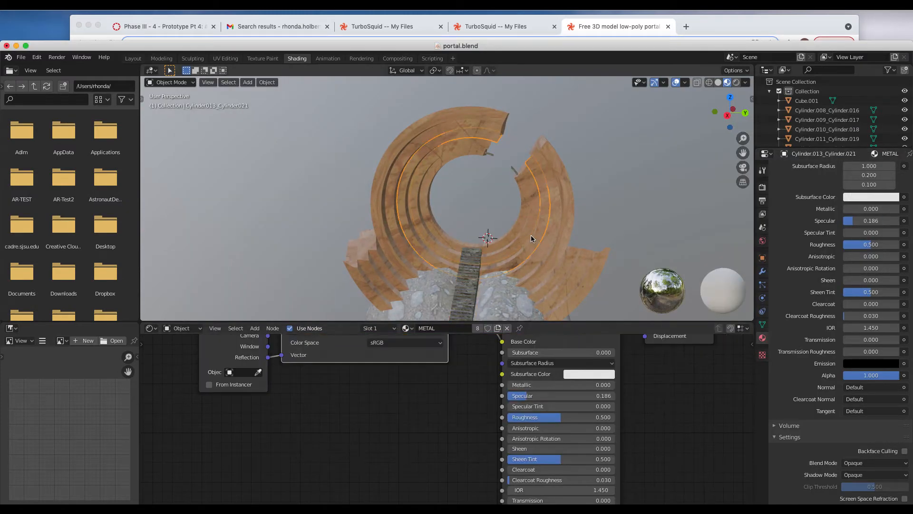
scroll(307, 402, up, 3)
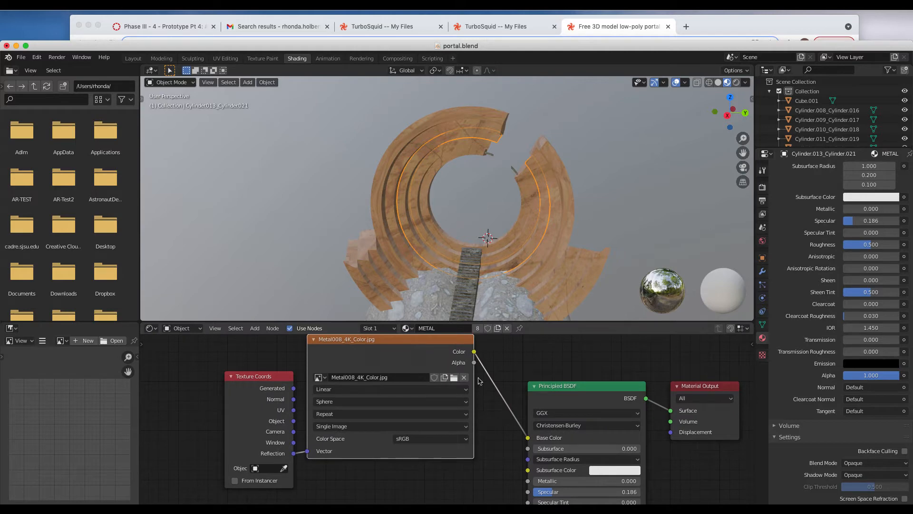
click(454, 378)
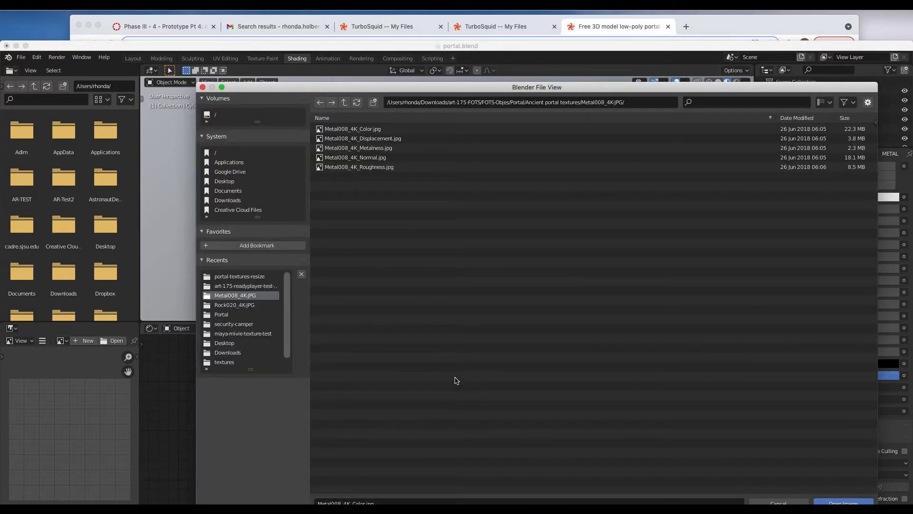
click(344, 103)
click(347, 148)
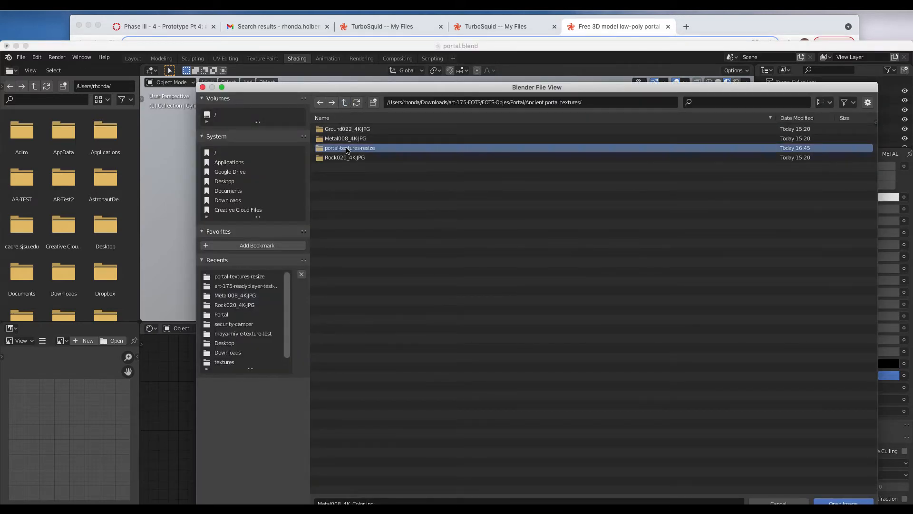
double_click(377, 148)
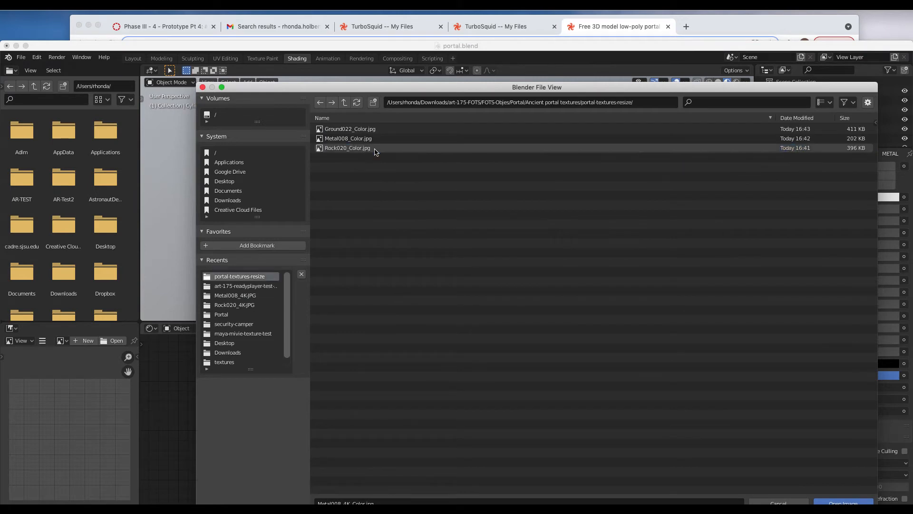
click(353, 138)
click(843, 502)
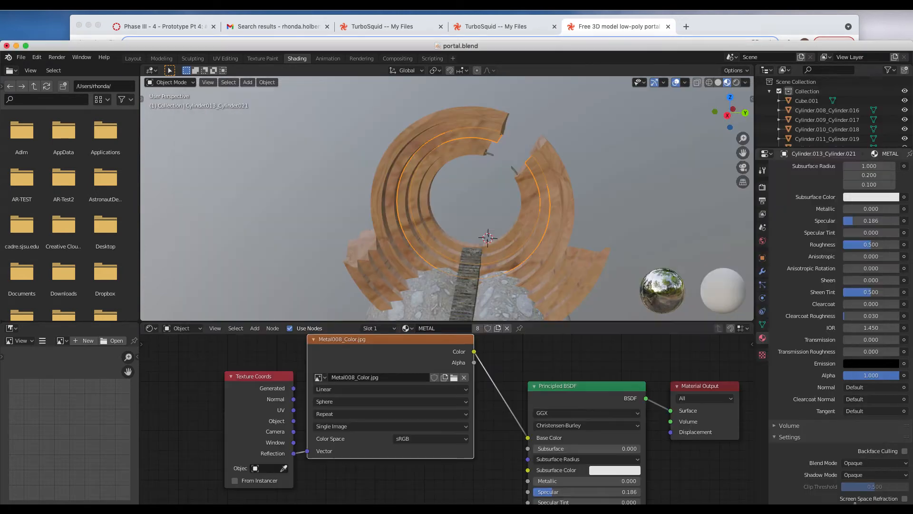
Select all the portal objects in the Layout workspace and start a glTF 2.0 export
scroll(507, 179, down, 4)
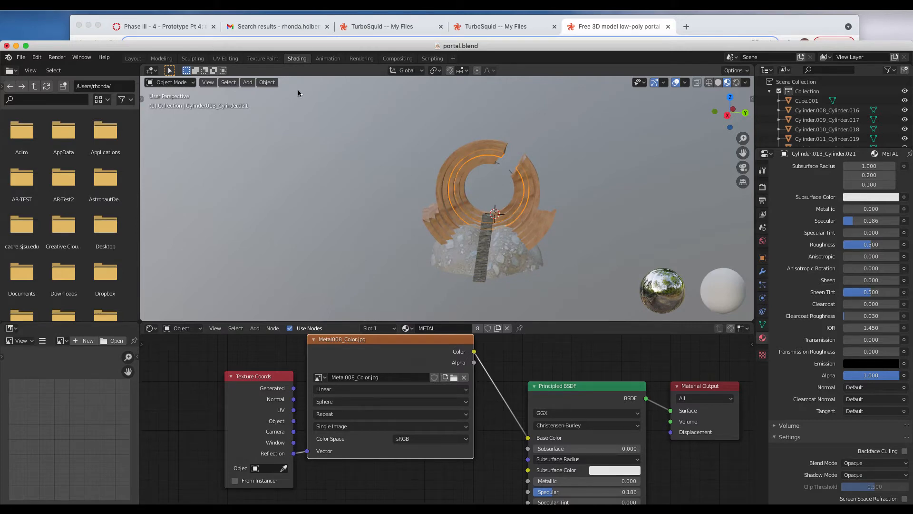
click(133, 58)
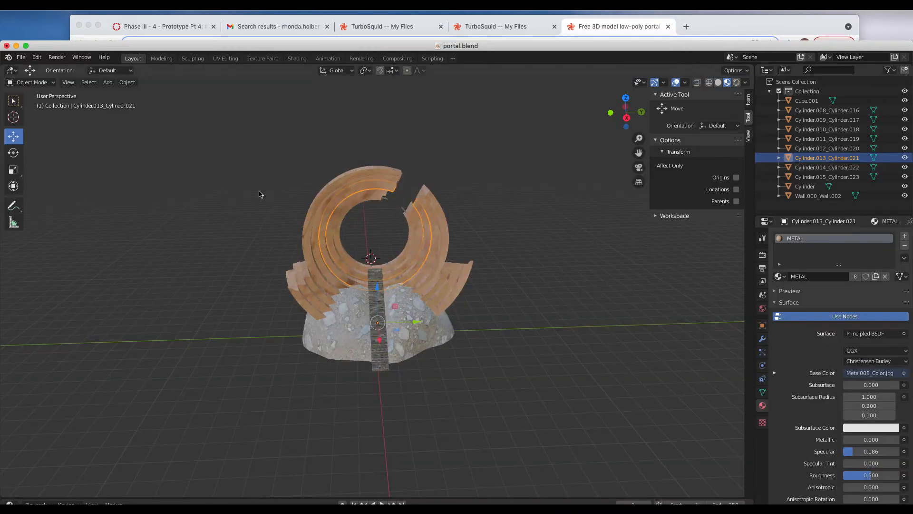
drag(235, 143, 515, 413)
click(25, 59)
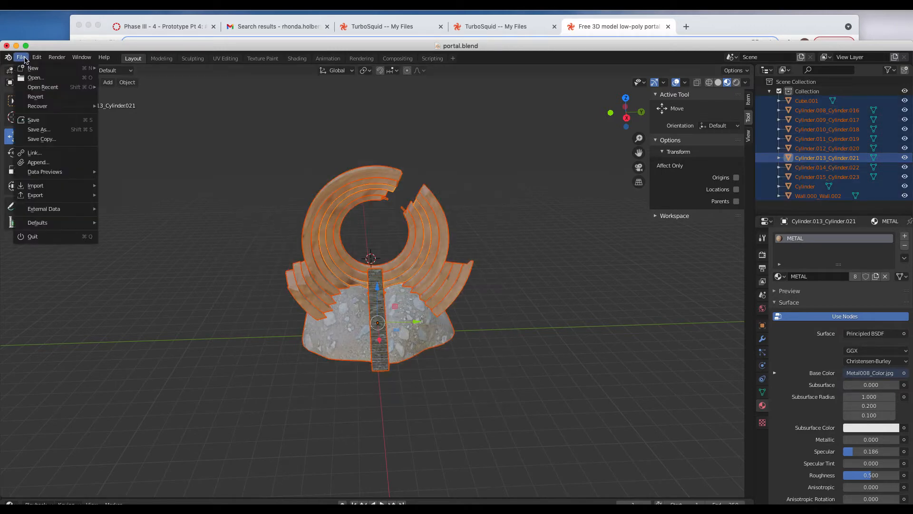
mouse_move(34, 201)
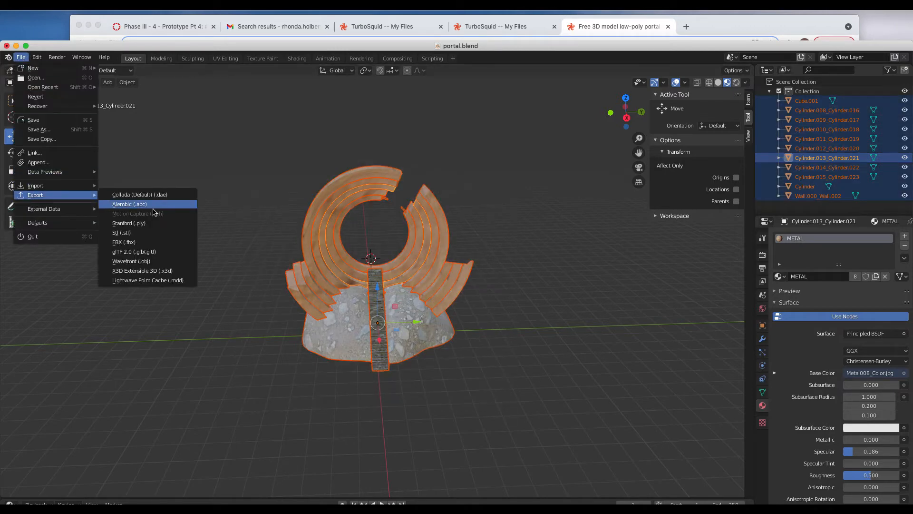
click(148, 251)
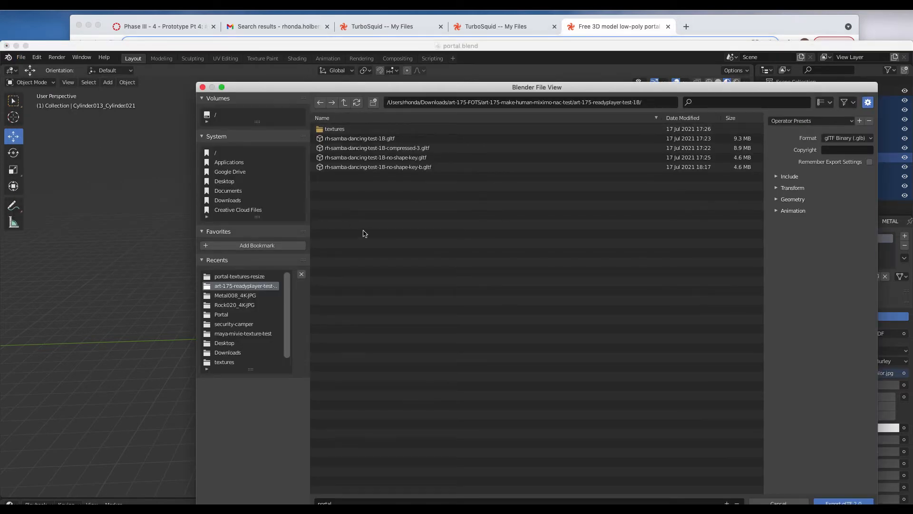
Choose the Portal folder as export location and name the file portal-img-text-correct-reduction.gltf
drag(291, 92, 273, 62)
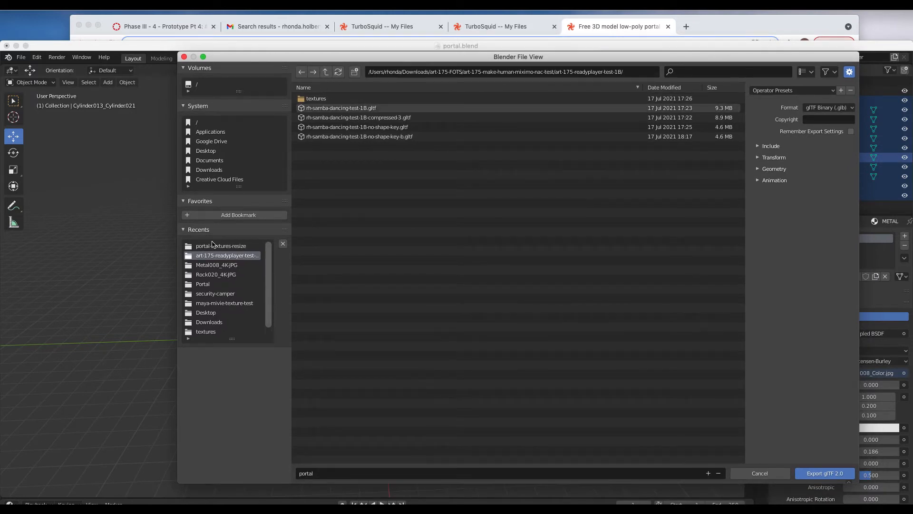
click(232, 246)
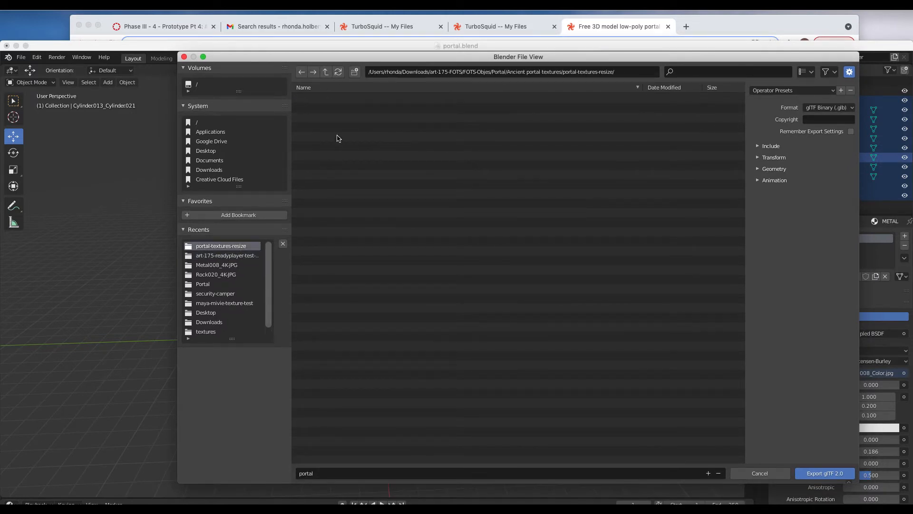
click(326, 72)
click(326, 71)
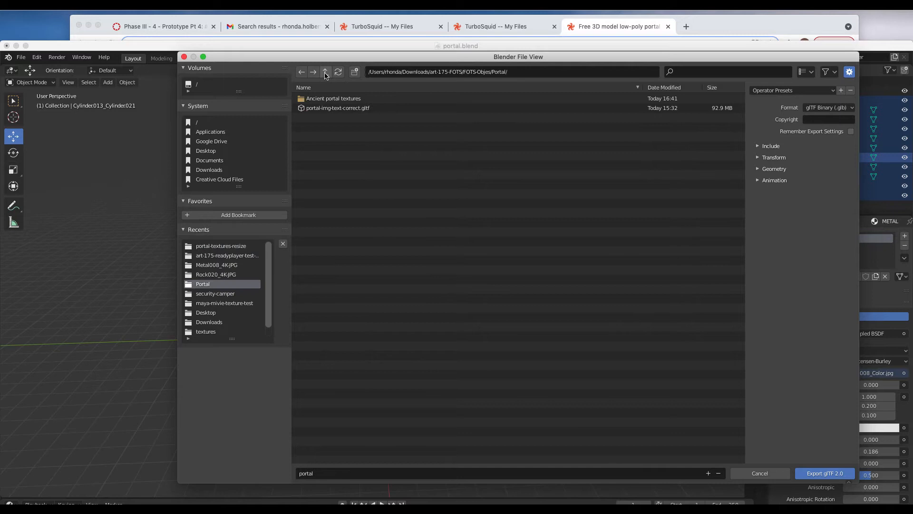
click(325, 108)
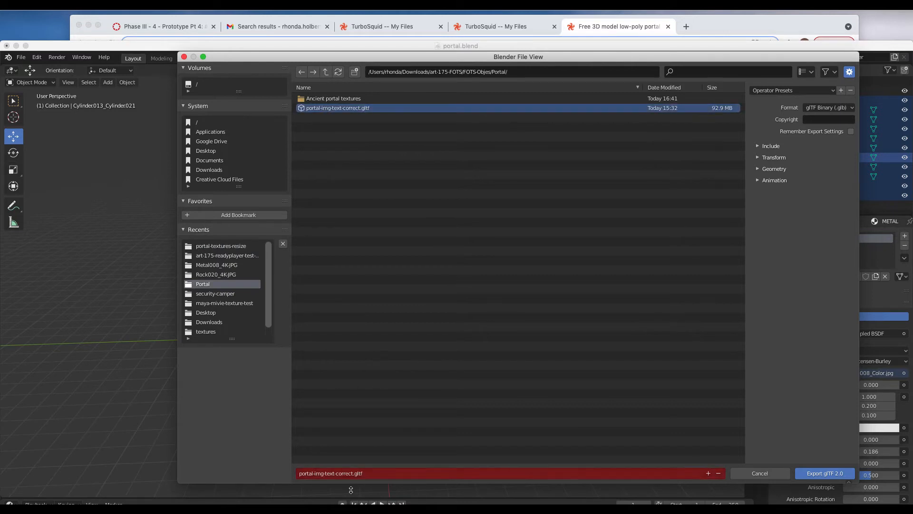
click(342, 473)
click(352, 473)
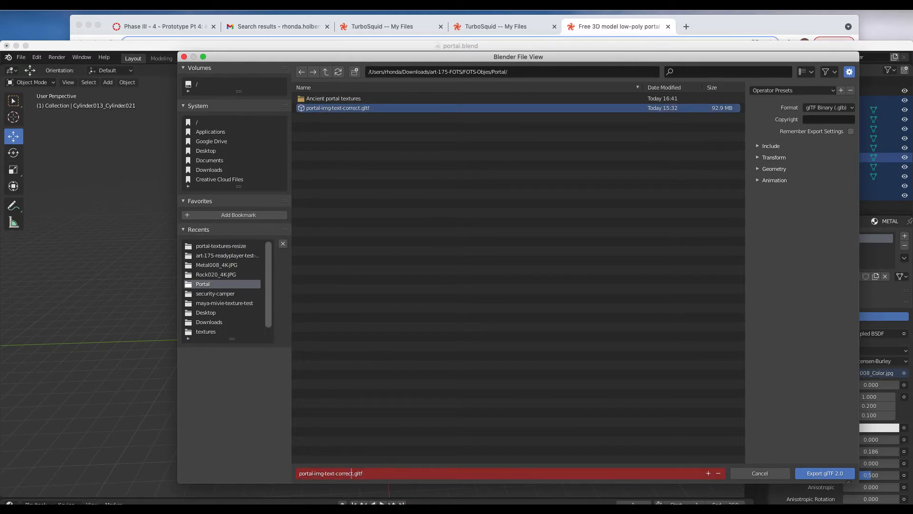
text(-reduction)
Export the model as glTF Embedded with only the selected objects included and animation and shape keys turned off
click(828, 106)
click(818, 110)
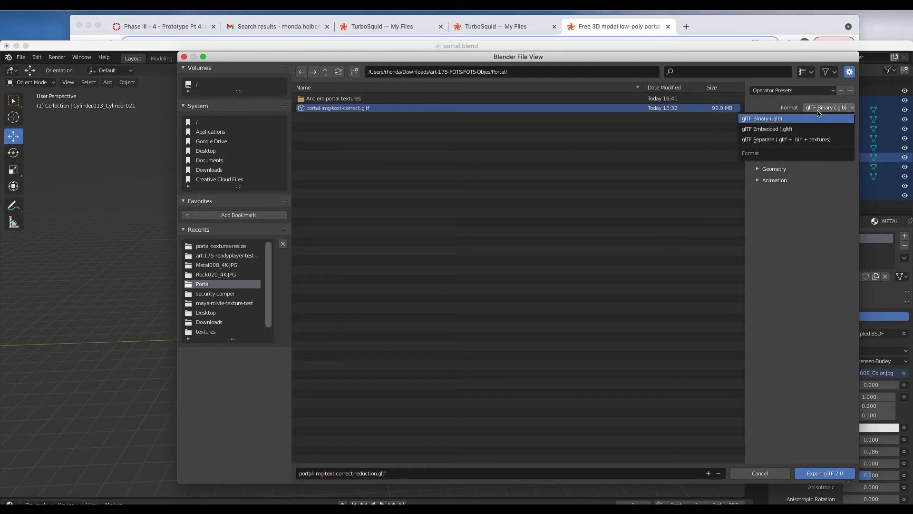
click(798, 130)
click(804, 145)
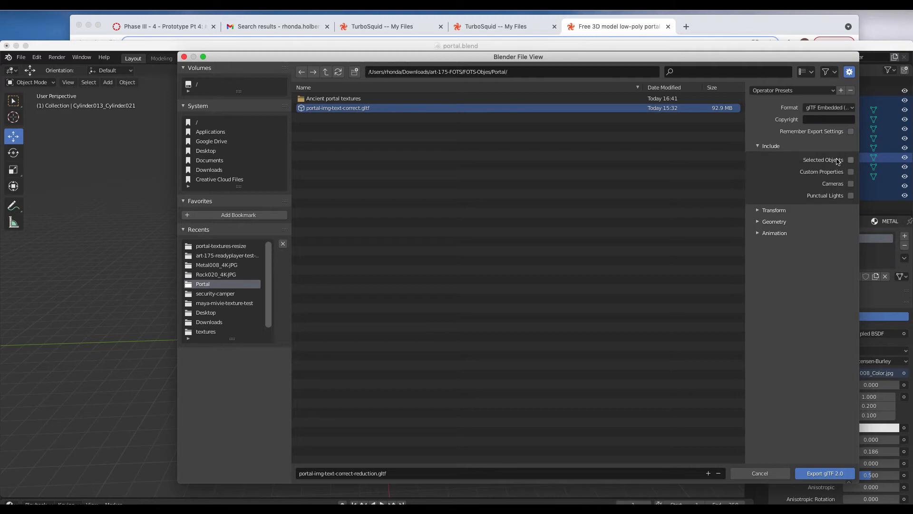
click(757, 210)
click(767, 238)
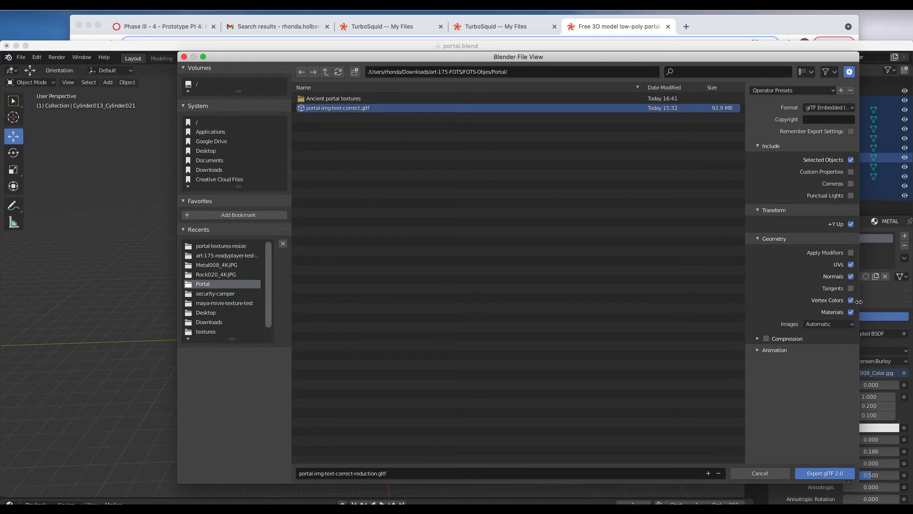
click(757, 352)
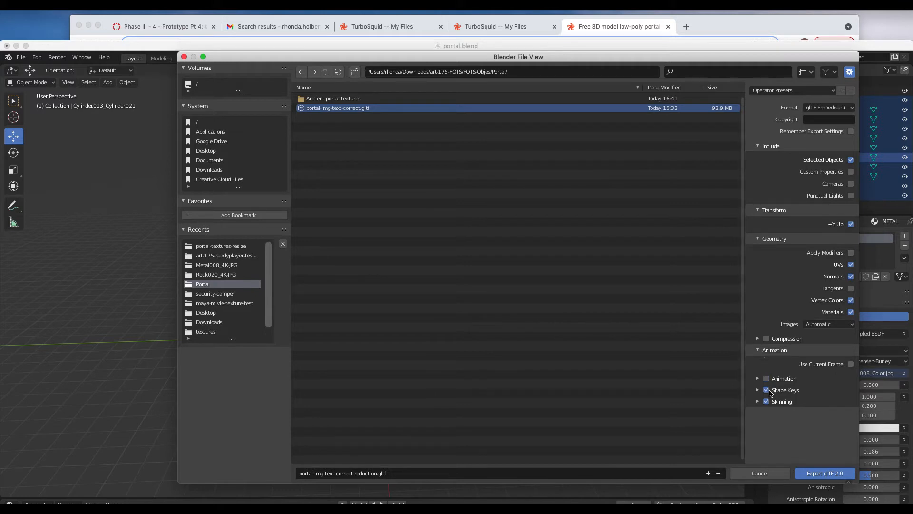
click(767, 390)
click(826, 473)
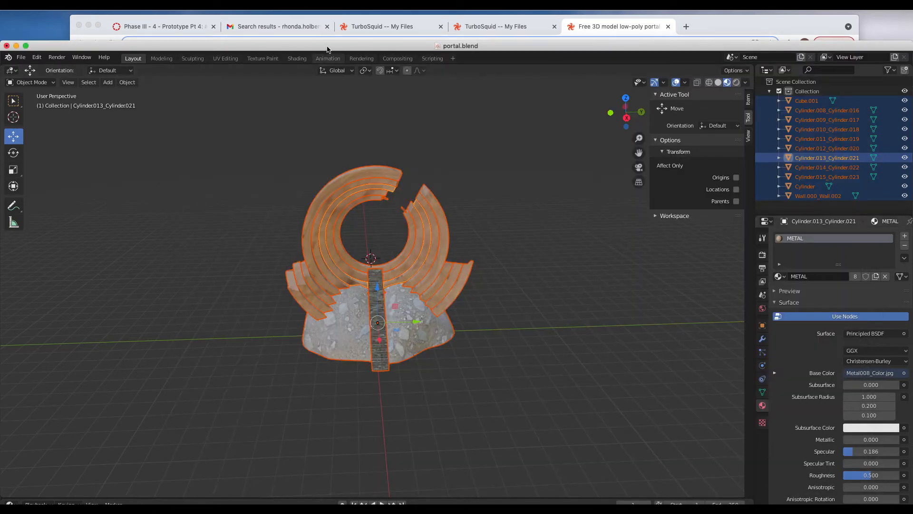
Move the Blender window aside and check the size of portal-img-text-correct-reduction.gltf in the Finder's Portal folder
drag(327, 49, 391, 372)
scroll(559, 212, left, 3)
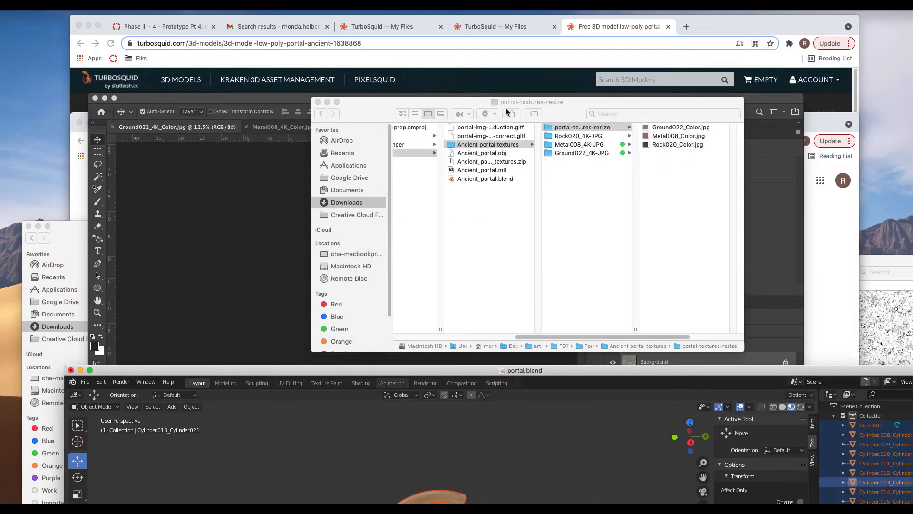
click(500, 129)
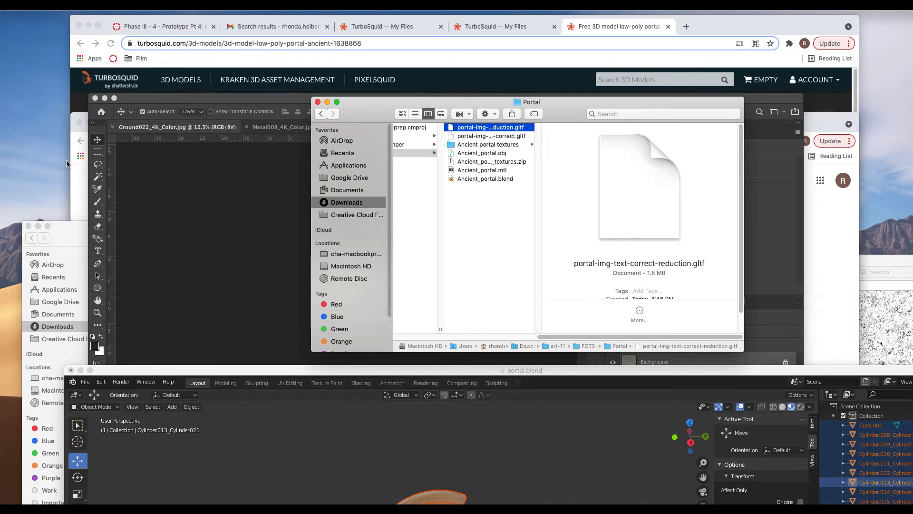
Close the empty browser window and bring the New Art City Gallery Editor window into view over the TurboSquid page
click(79, 188)
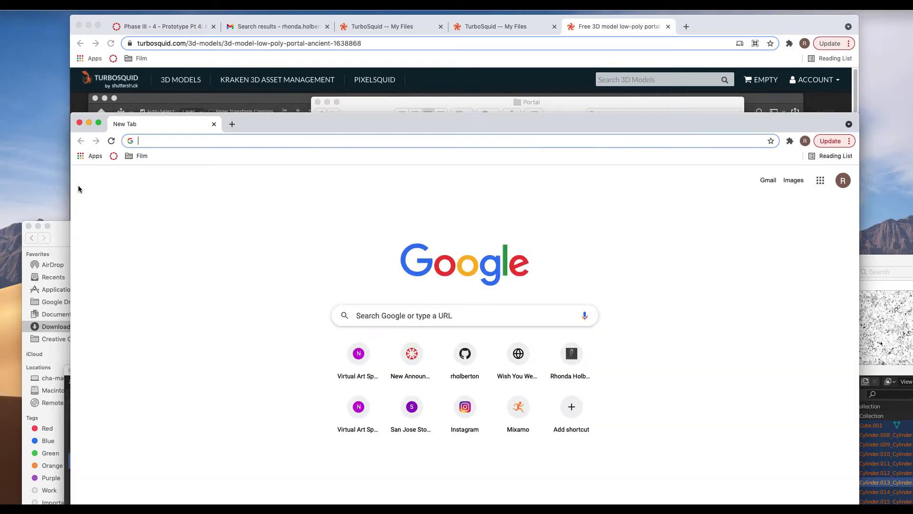
click(79, 123)
drag(809, 30, 816, 60)
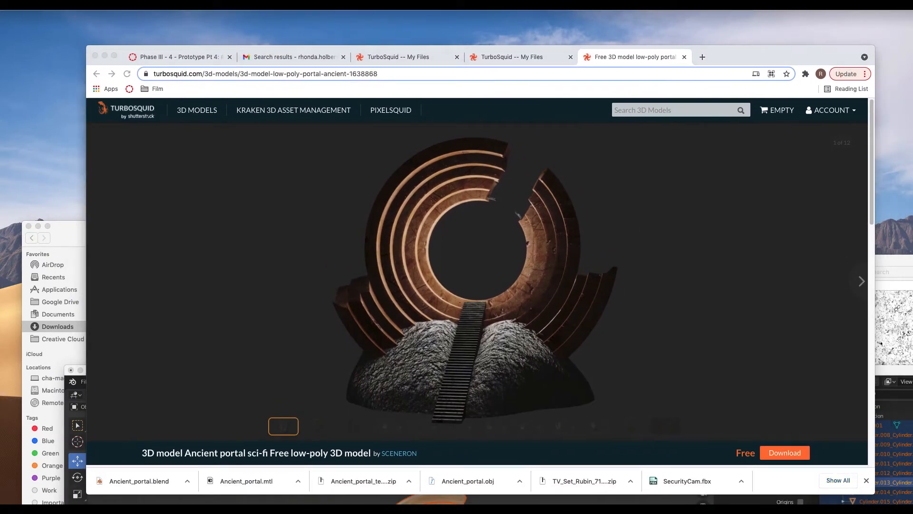
drag(508, 504, 604, 29)
Upload portal-img-text-correct-reduction.gltf from the Portal folder as a new artwork in the FOTS - Sandbox 1 room
scroll(382, 322, up, 8)
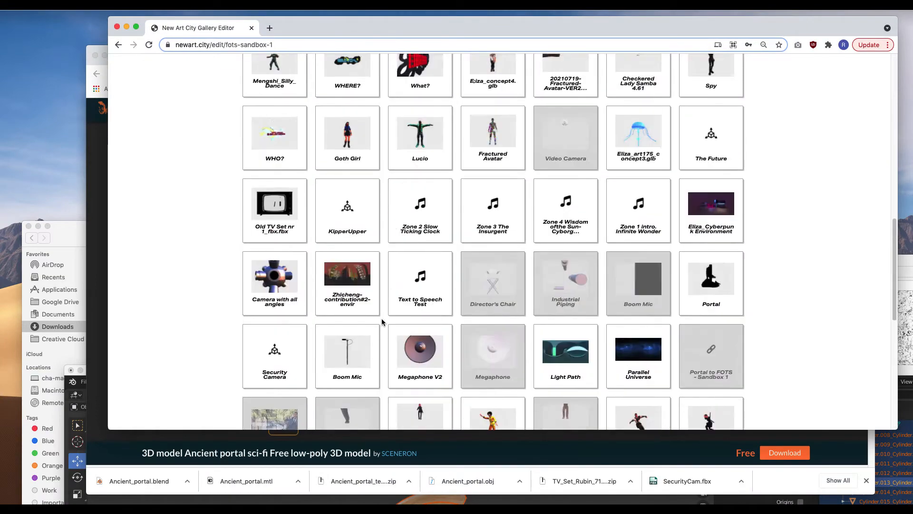
scroll(380, 321, up, 10)
scroll(379, 320, down, 1)
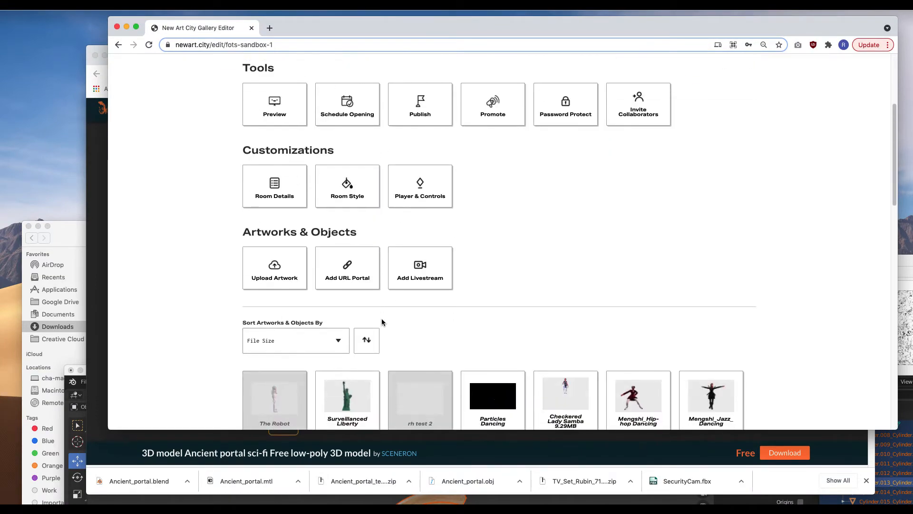
click(290, 285)
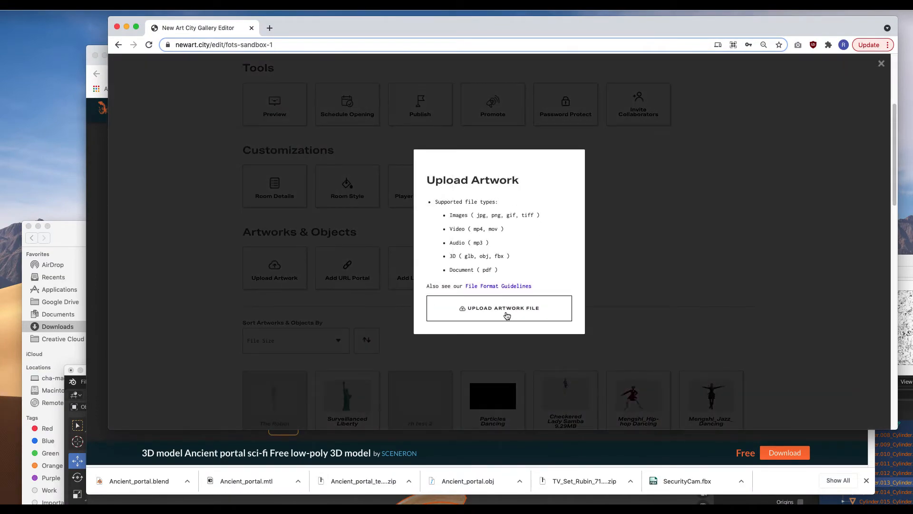
click(507, 316)
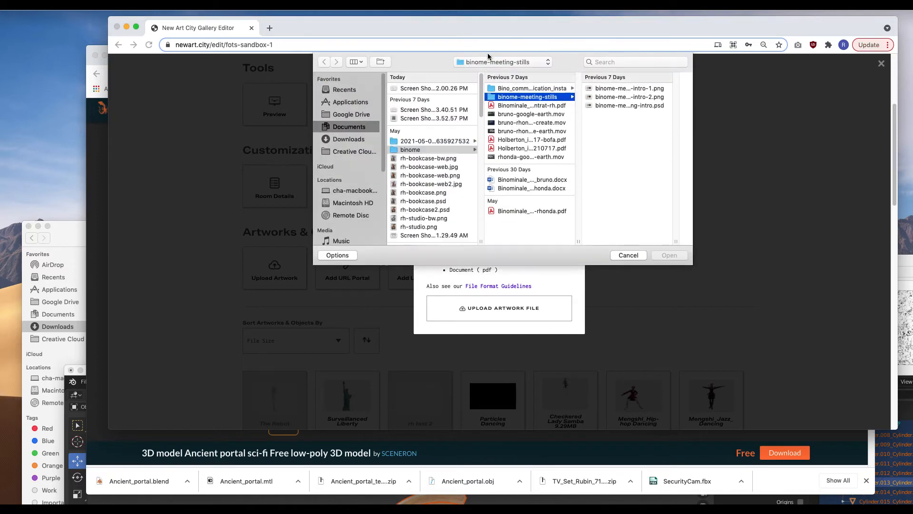
click(488, 60)
click(504, 141)
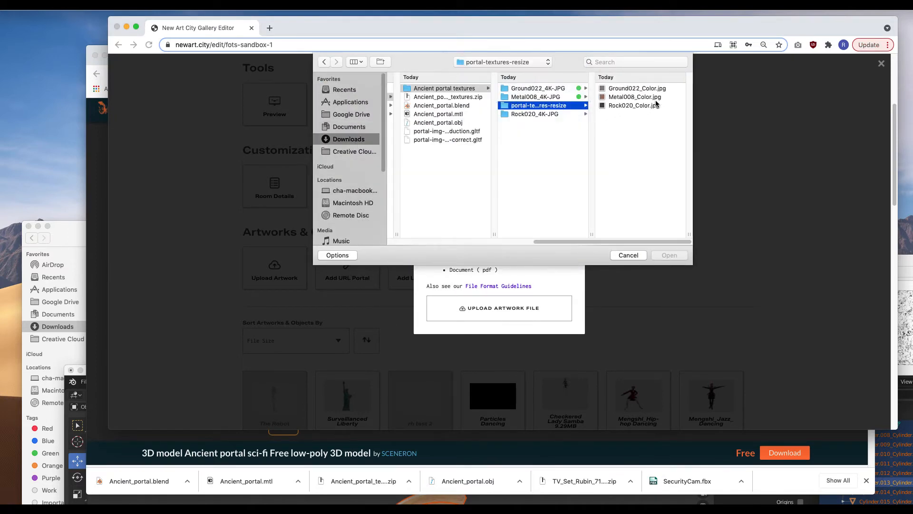
click(458, 132)
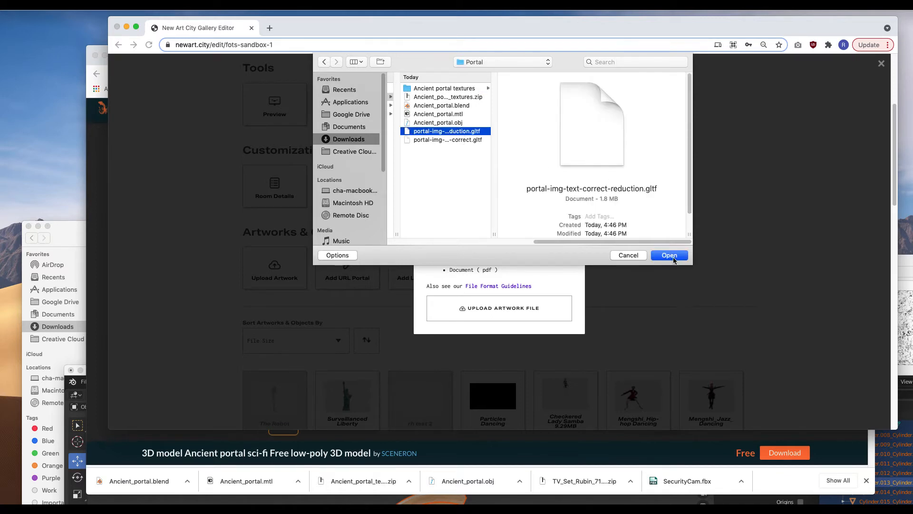
click(672, 257)
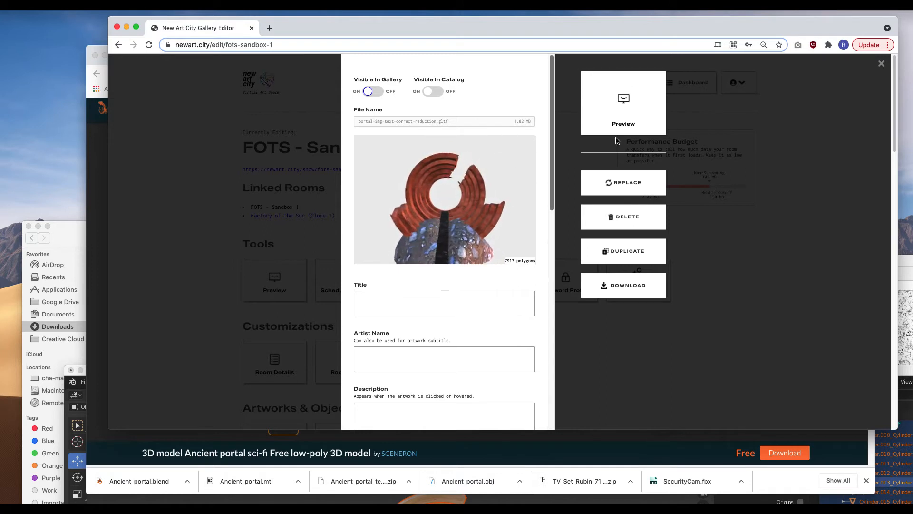
Open the room preview from the uploaded portal's settings, lower the art volume and enter the gallery
click(624, 120)
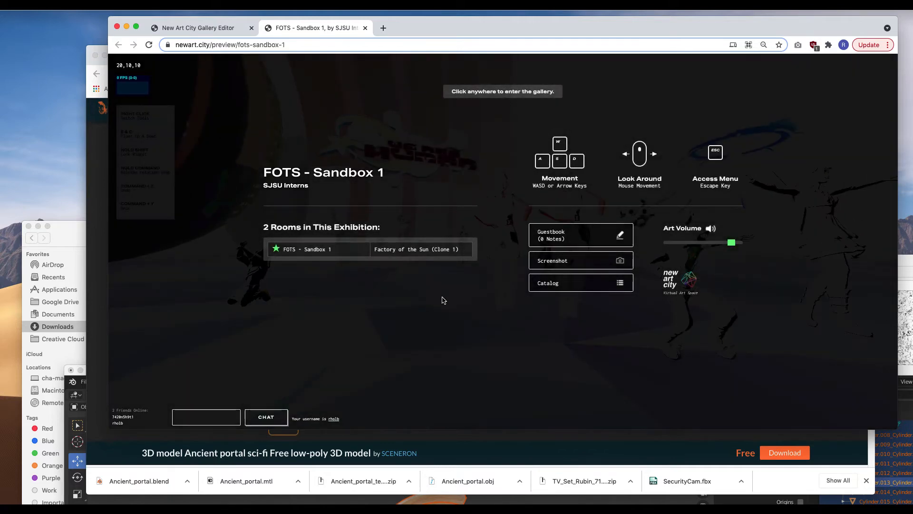
click(394, 279)
key(Escape)
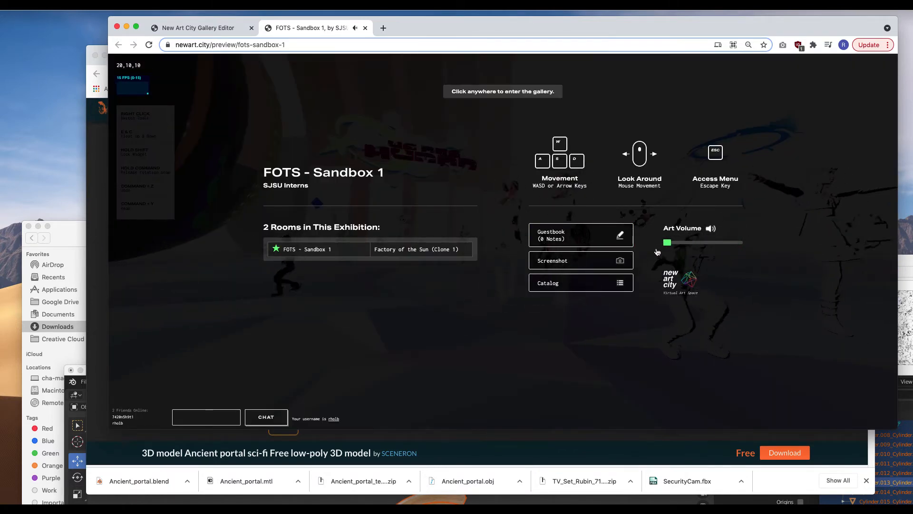
click(464, 351)
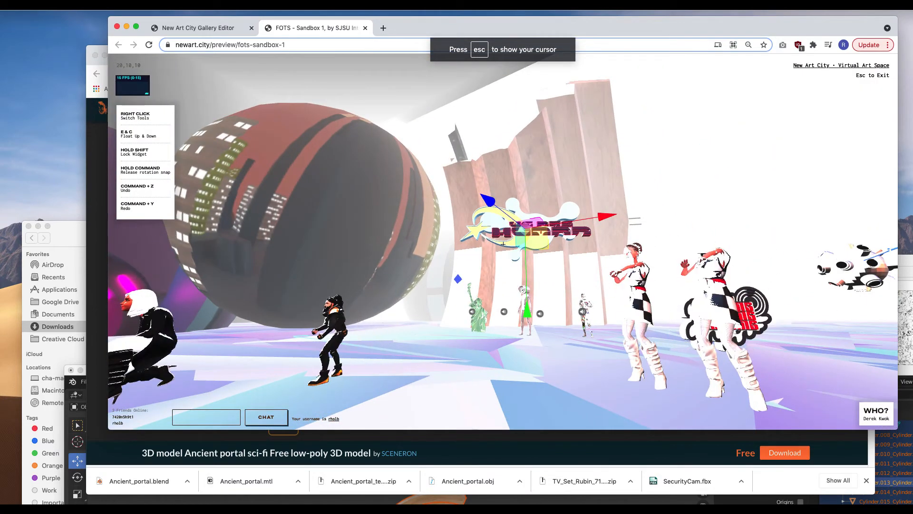
Walk through the gallery to examine the uploaded portal's size and placement, and close the preview
key(w)
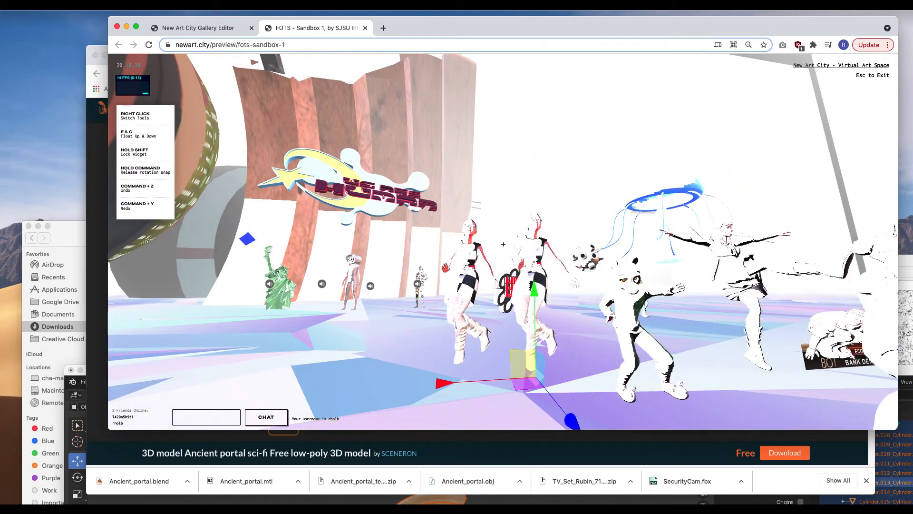
key(w)
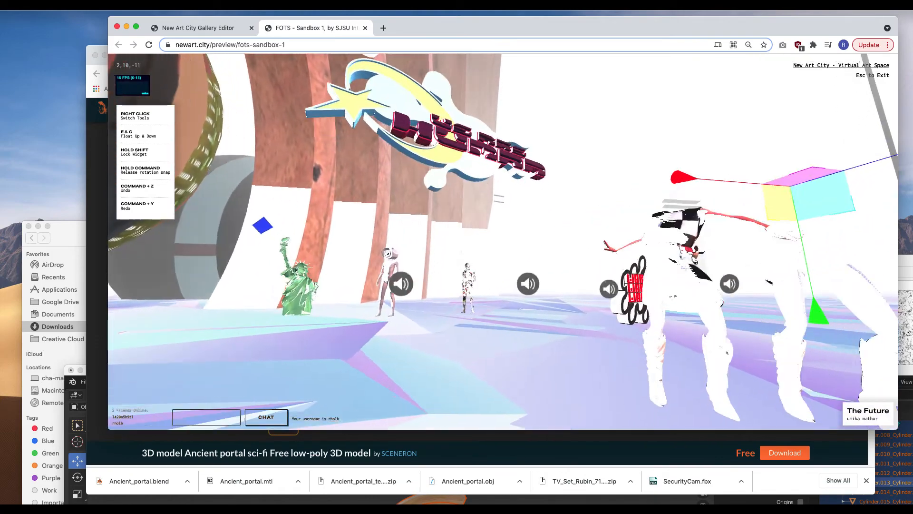
key(w)
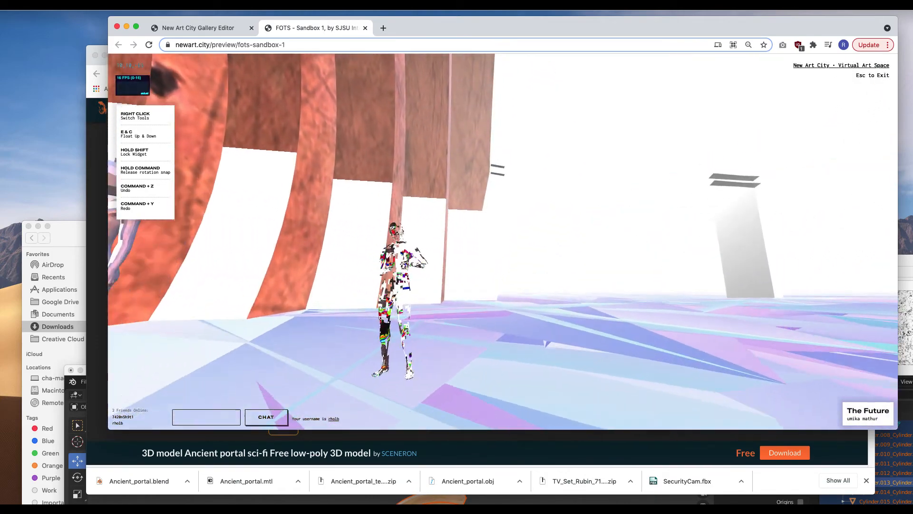
key(w)
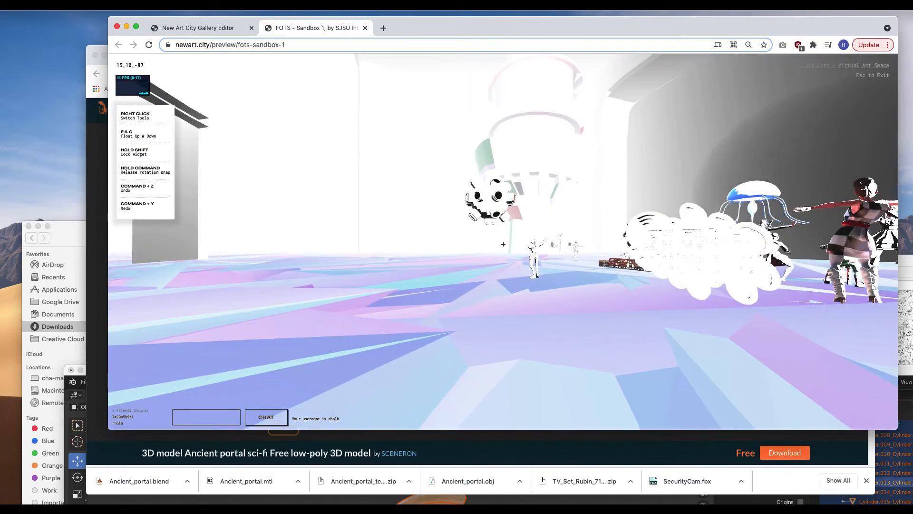
click(503, 244)
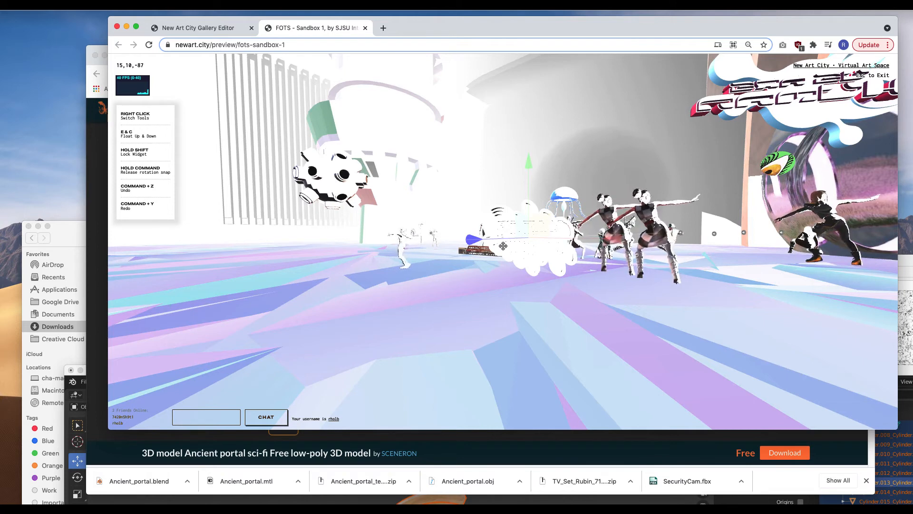
key(Escape)
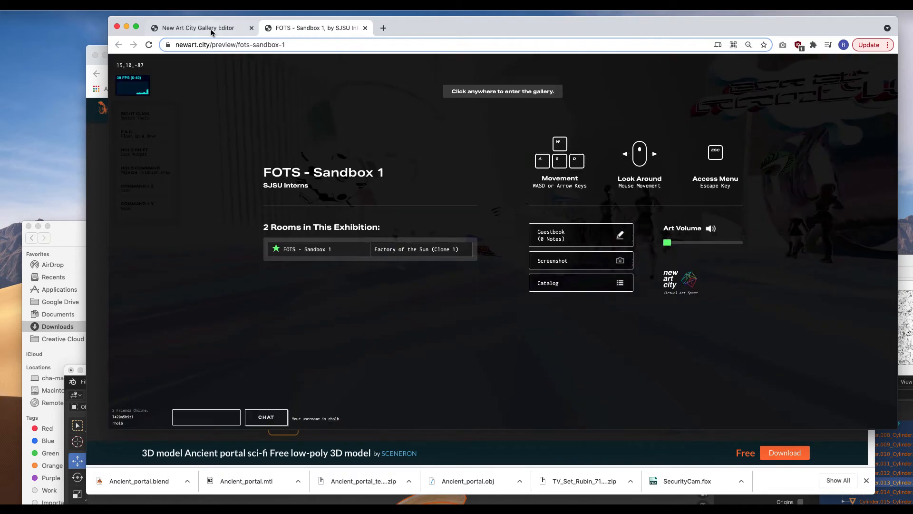
click(365, 28)
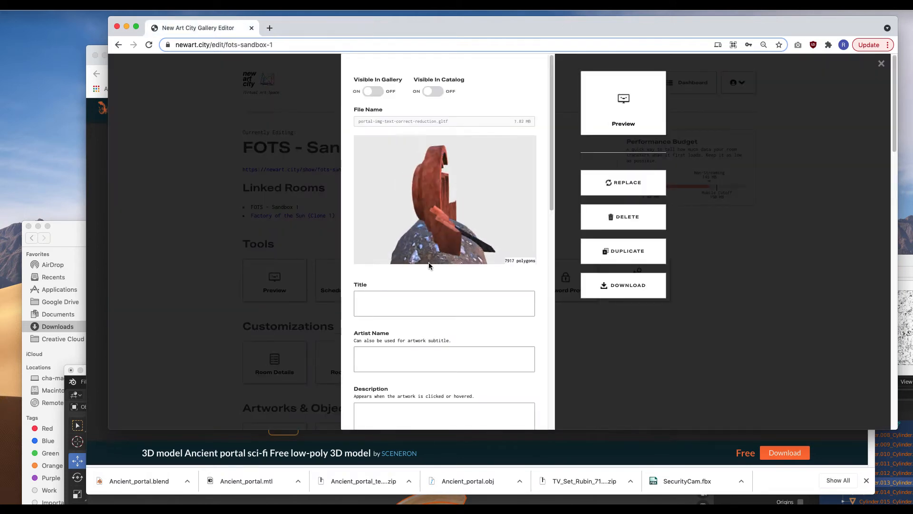
Change the uploaded portal's uniform scale multiplier and enter the gallery in a new room preview
scroll(429, 263, down, 10)
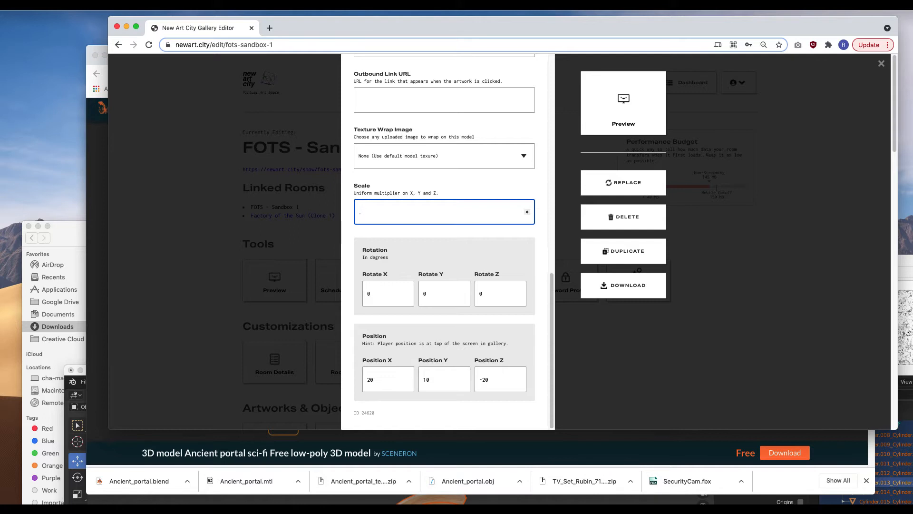
click(651, 100)
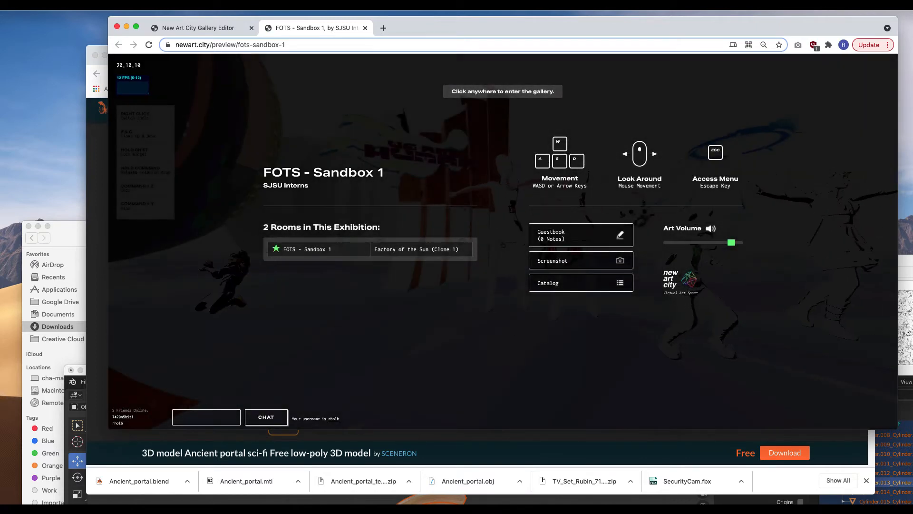
click(515, 322)
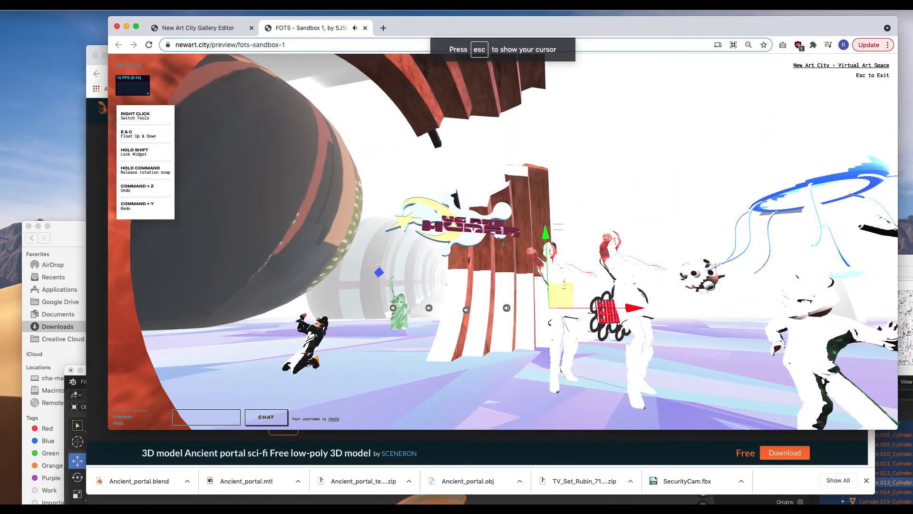
Walk around the gallery to examine the rescaled portal's size and how it sits among the spheres and characters
key(Escape)
key(Escape)
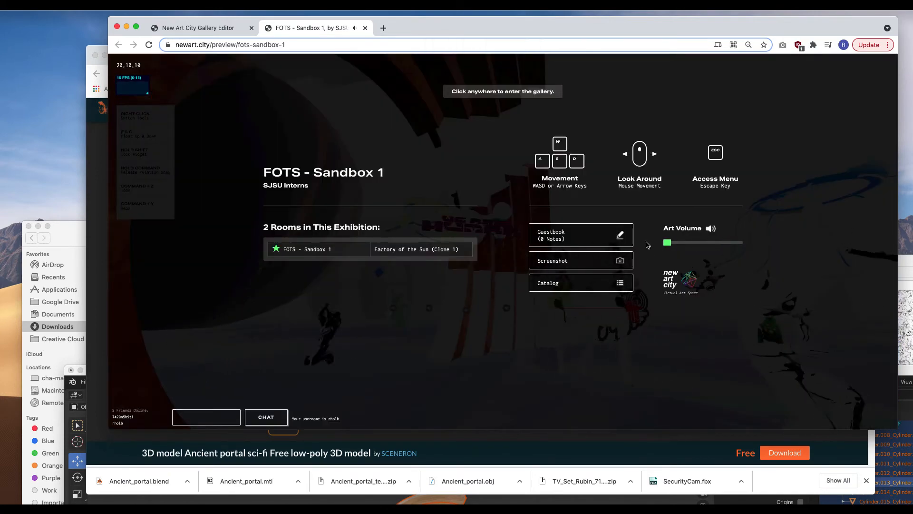
click(540, 394)
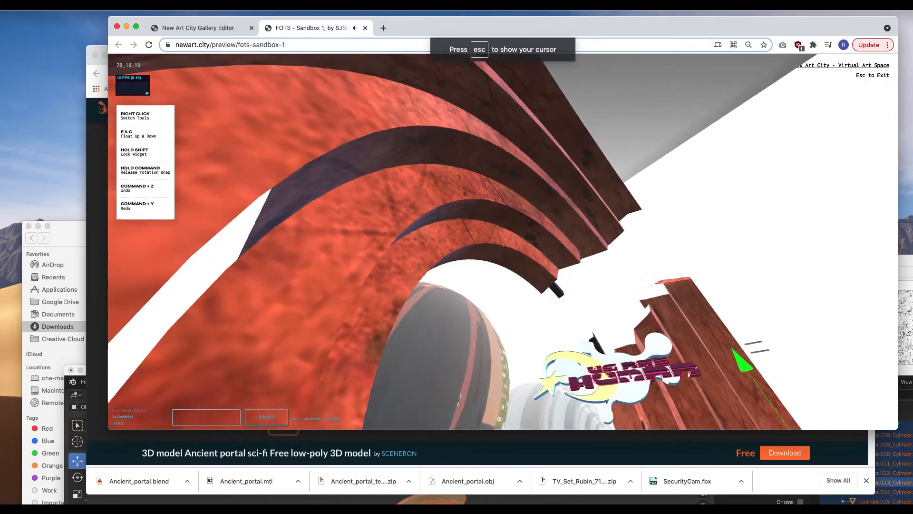
key(s)
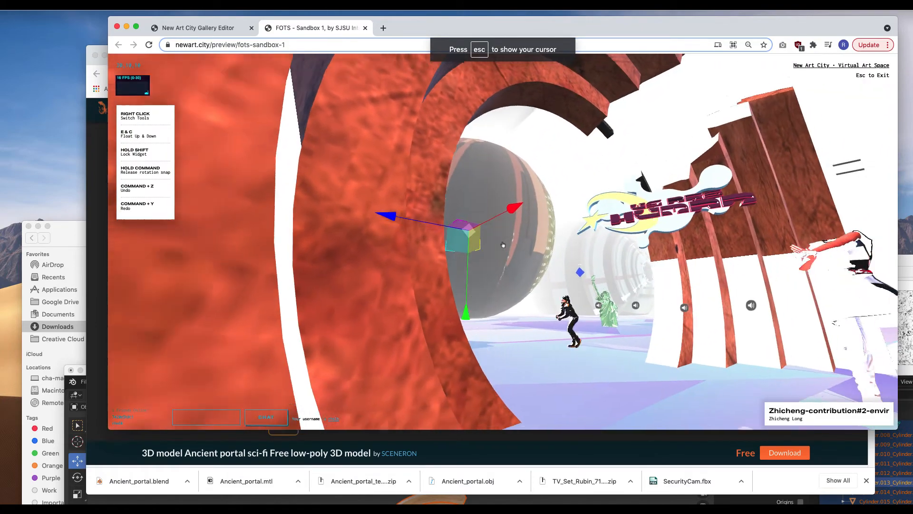
key(s)
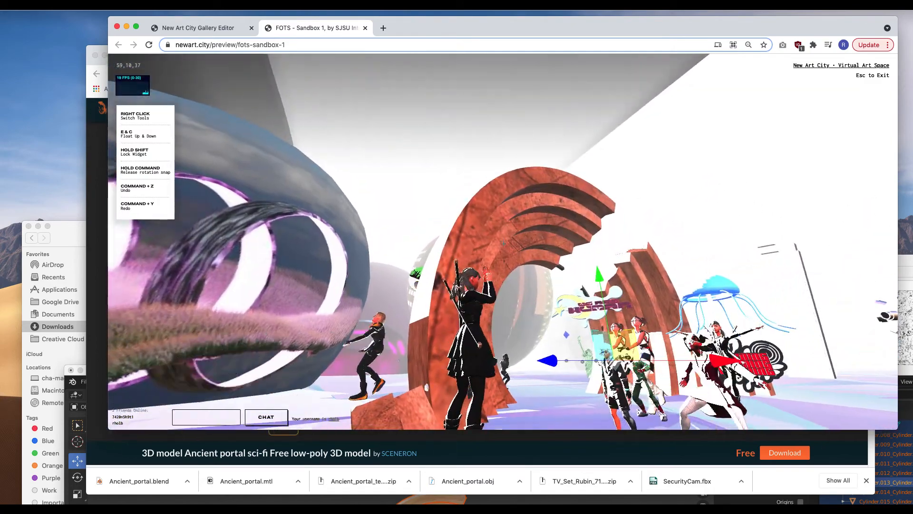
key(w)
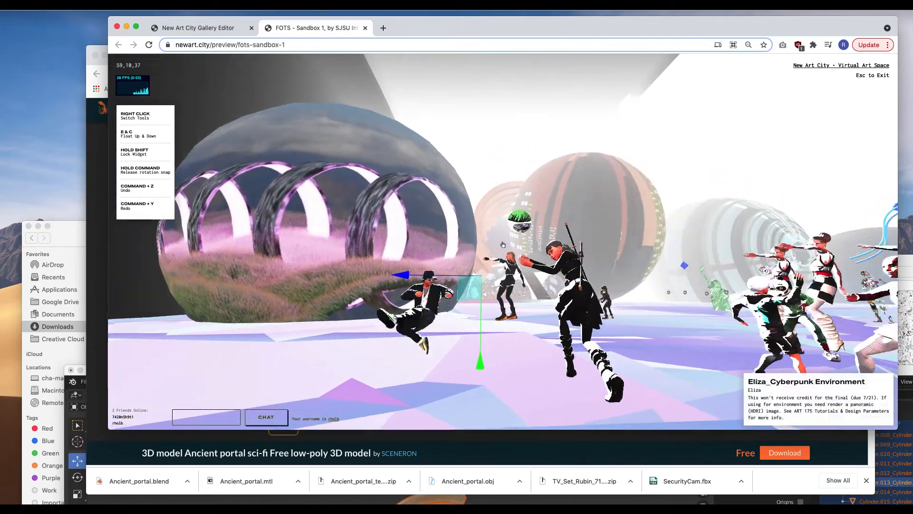
key(w)
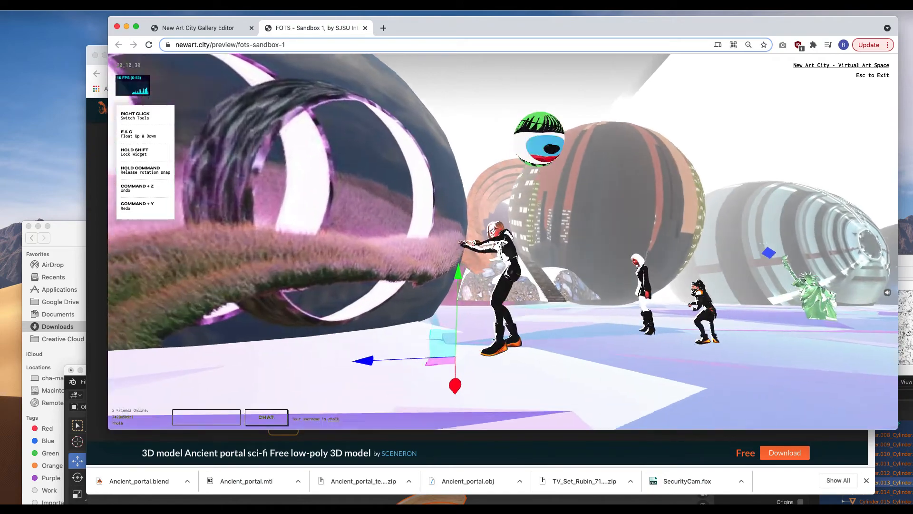
key(w)
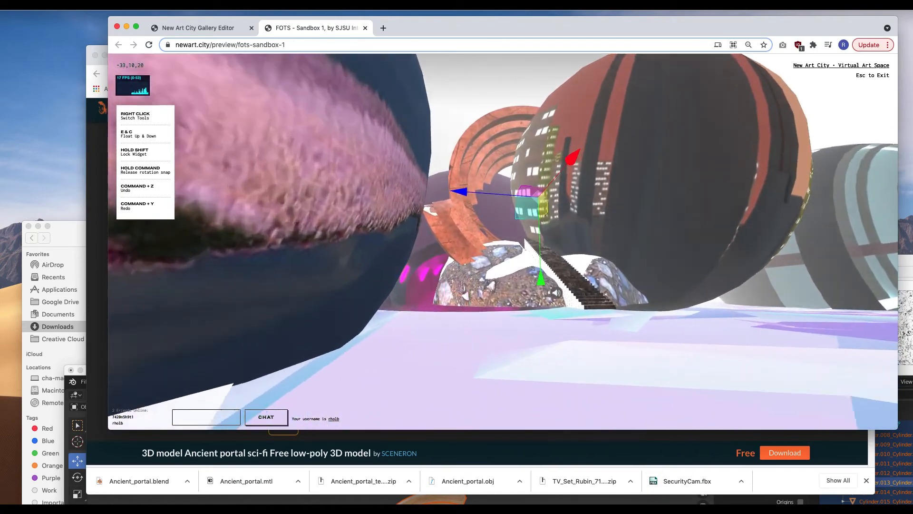
key(w)
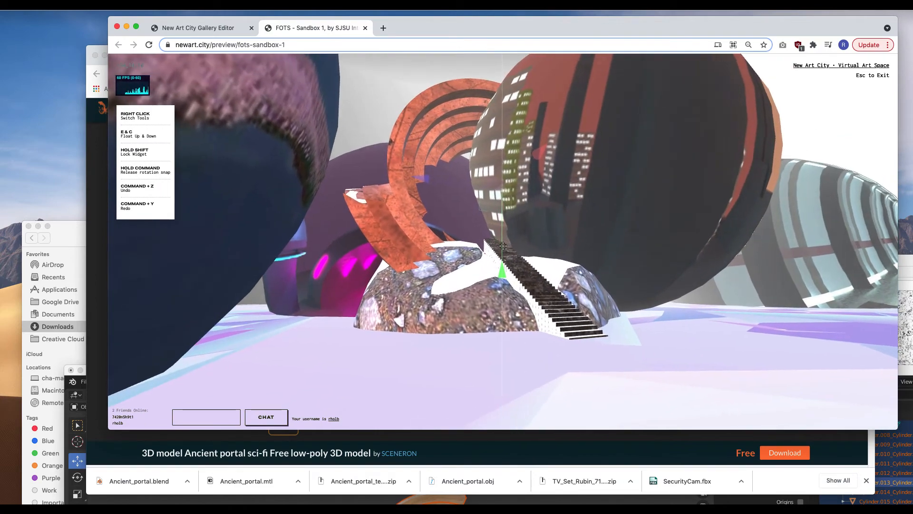
Cross to the open floor on the other side of the gallery and reposition the portal there with the move widget
drag(503, 246, 503, 246)
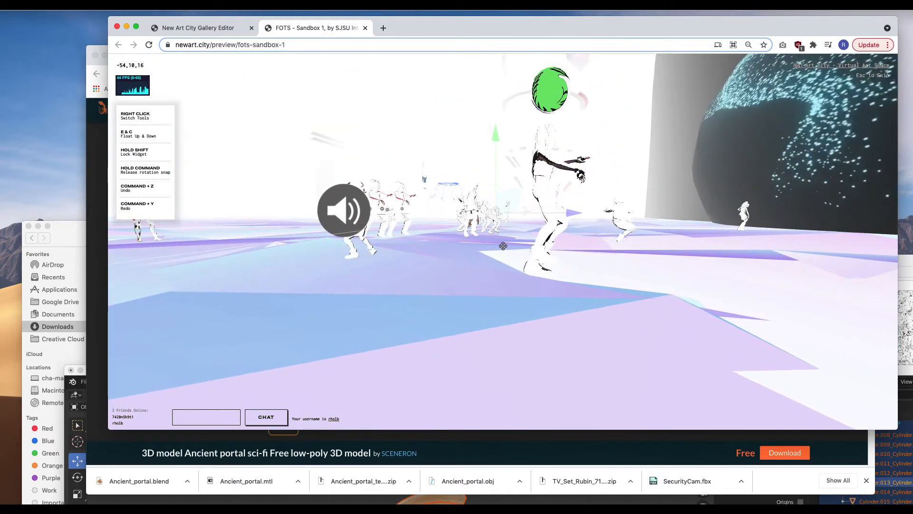
key(w)
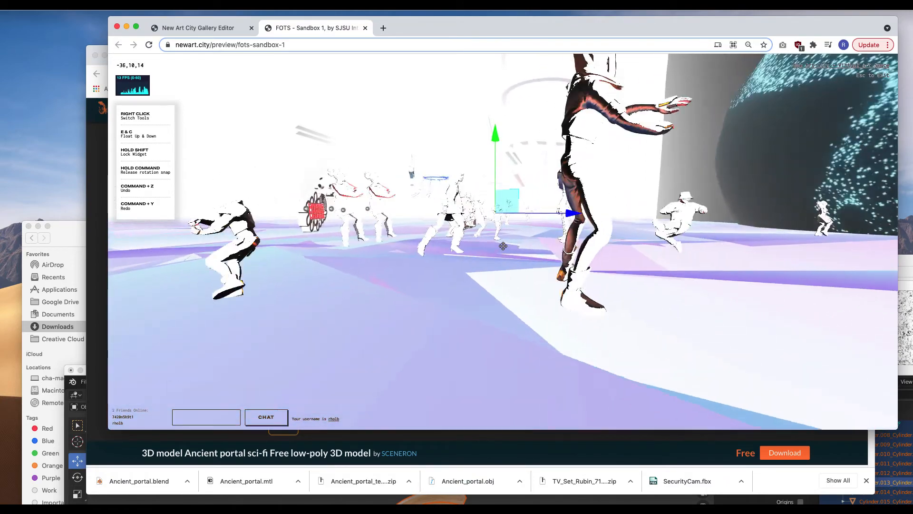
key(w)
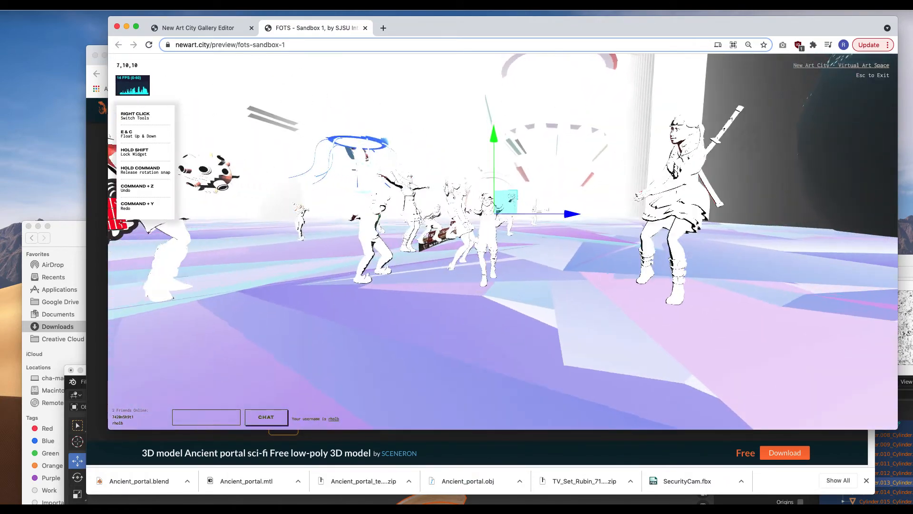
key(w)
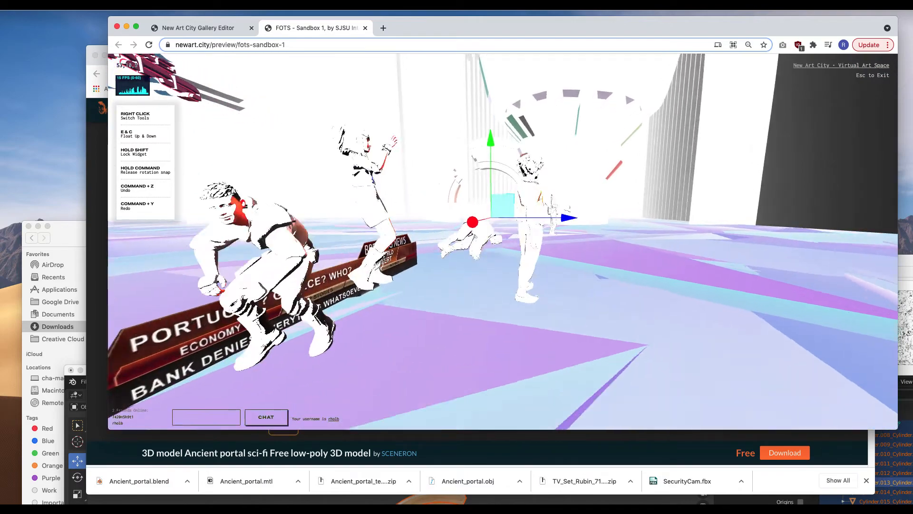
key(w)
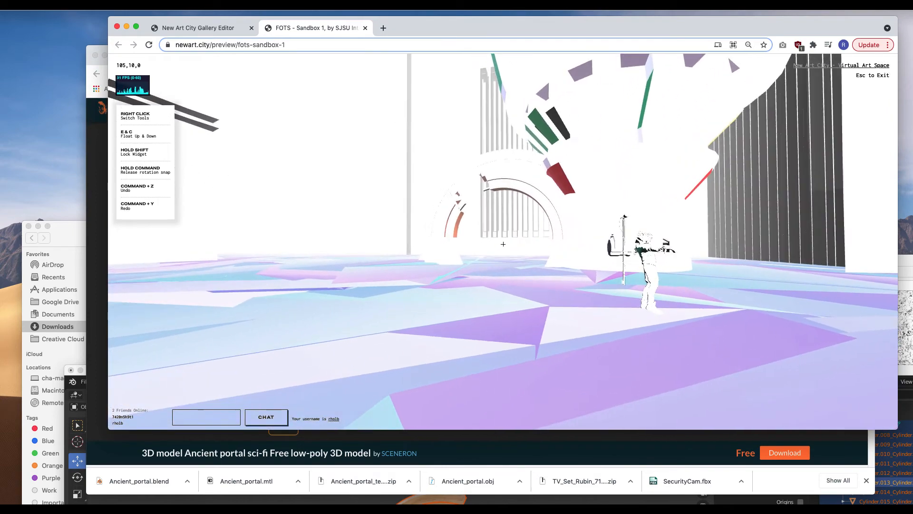
click(503, 244)
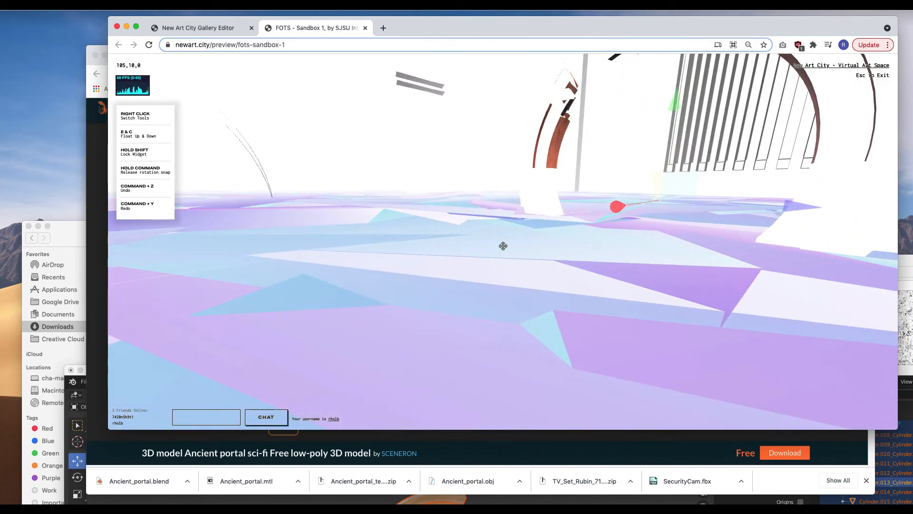
drag(503, 246, 503, 246)
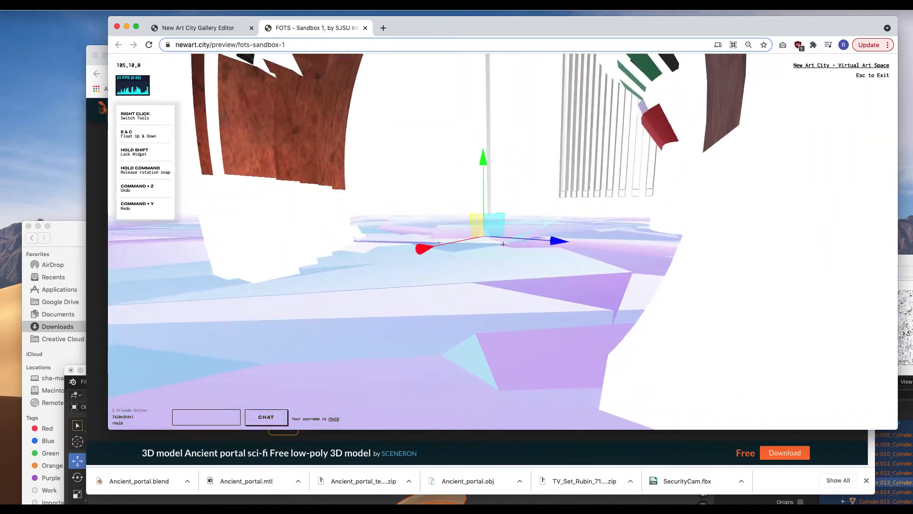
Scale the portal down with the scale widget, and adjust its position and rotation near the news banner
right_click(503, 244)
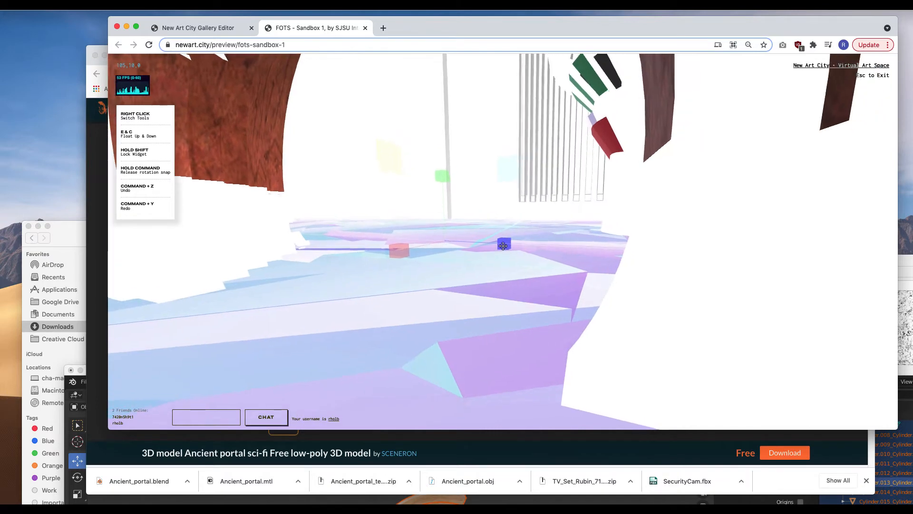
drag(503, 245, 503, 246)
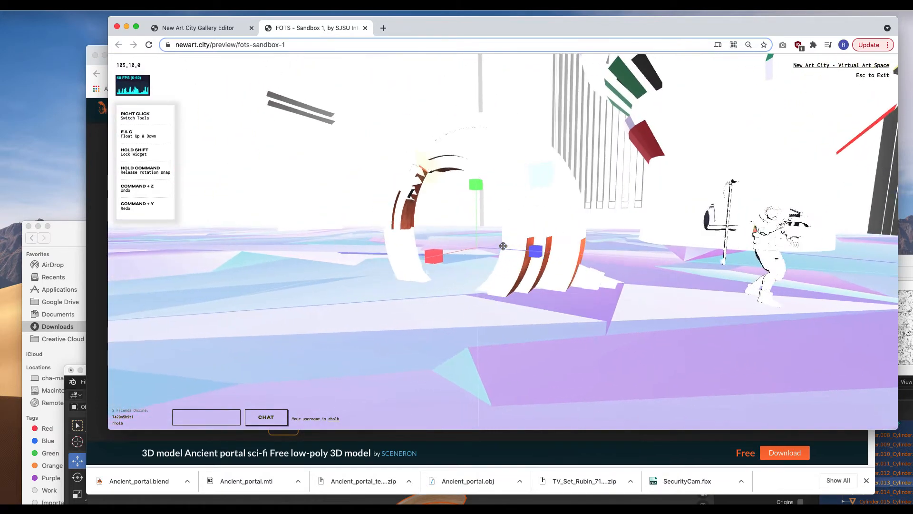
right_click(503, 246)
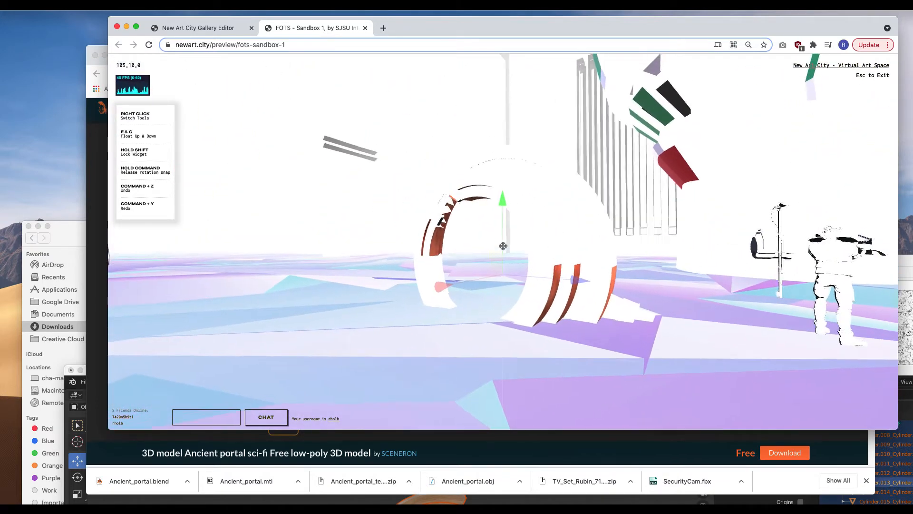
drag(503, 246, 503, 246)
key(s)
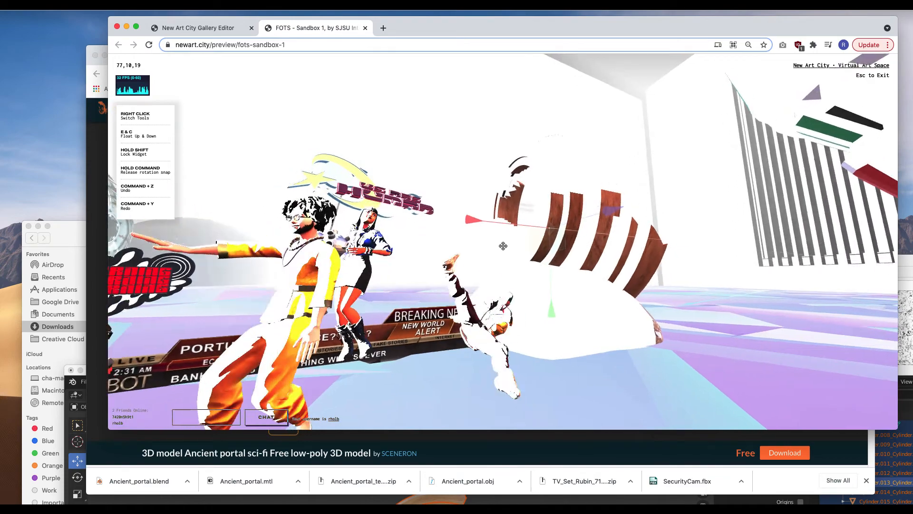
drag(503, 246, 503, 245)
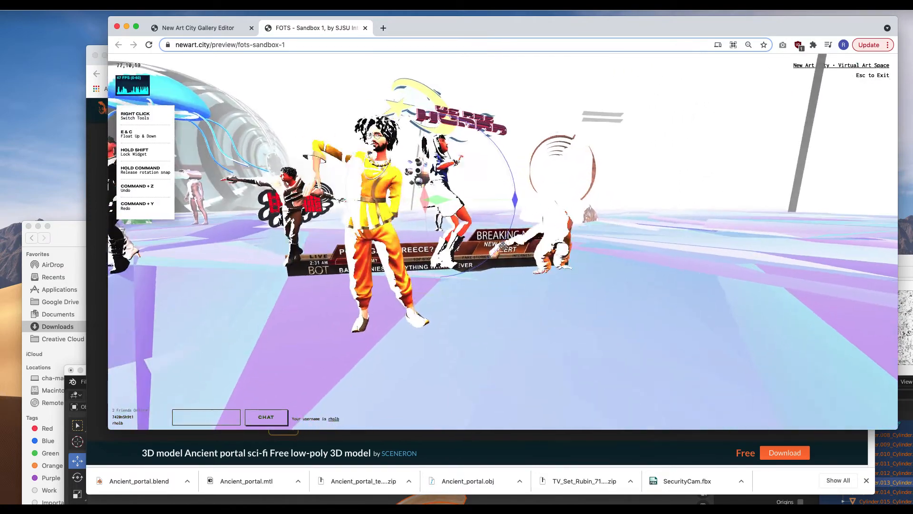
click(503, 245)
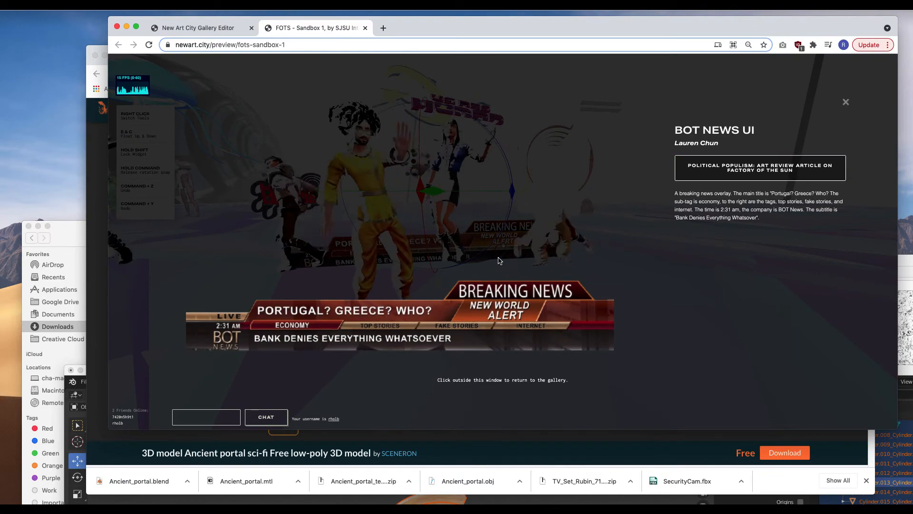
key(Escape)
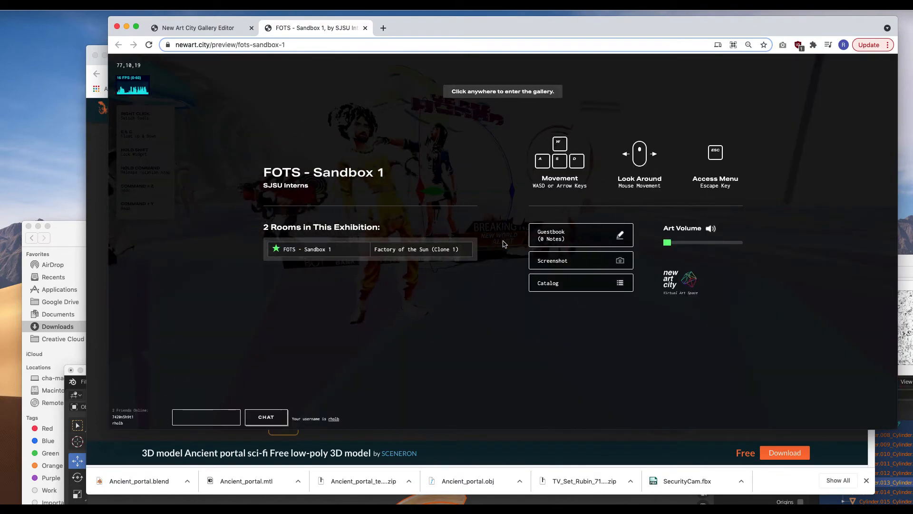
click(503, 244)
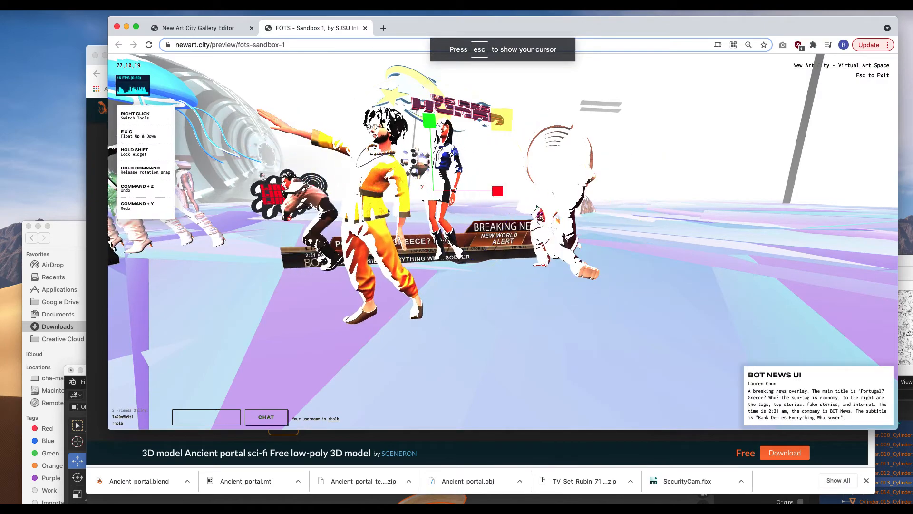
Adjust the portal's placement behind the dancing characters, leave the gallery and close the room preview
drag(503, 246, 503, 246)
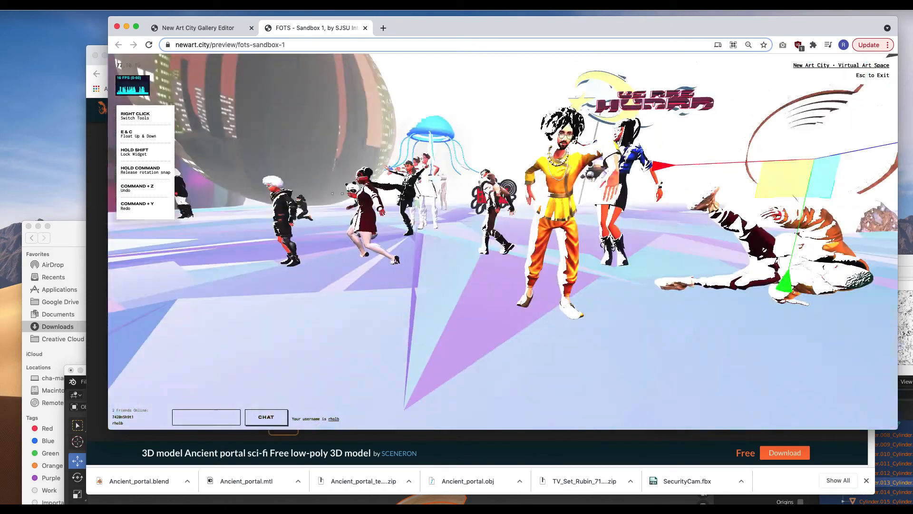
click(503, 245)
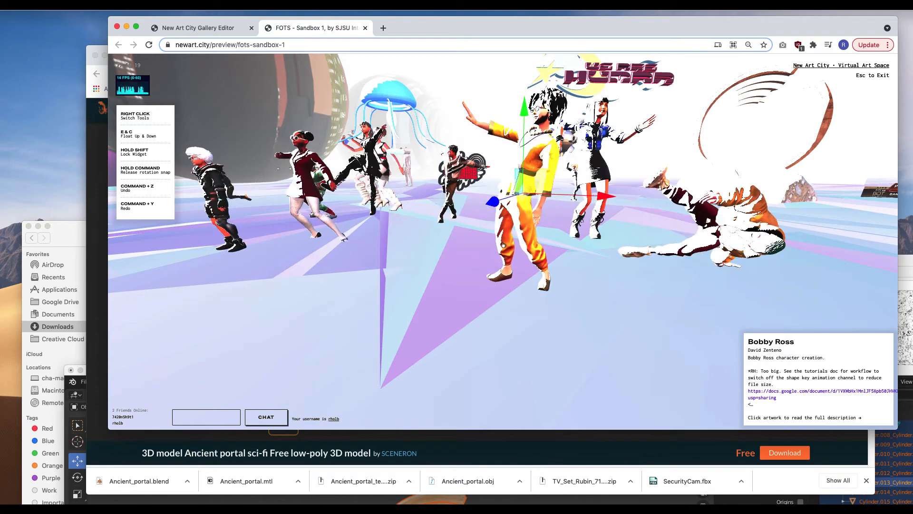
key(Escape)
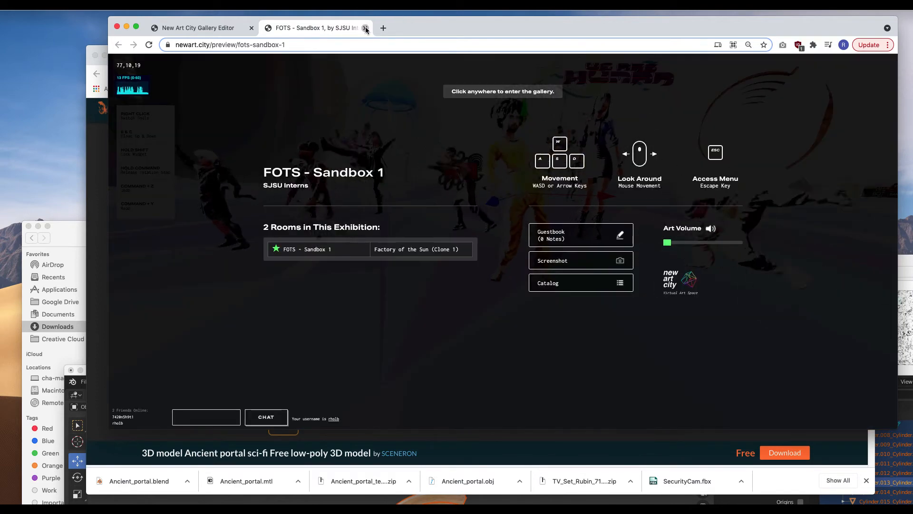
key(super+w)
Move the gallery editor window aside, switch to Blender with portal.blend in view and collapse the scene's Collection
drag(263, 16, 631, 207)
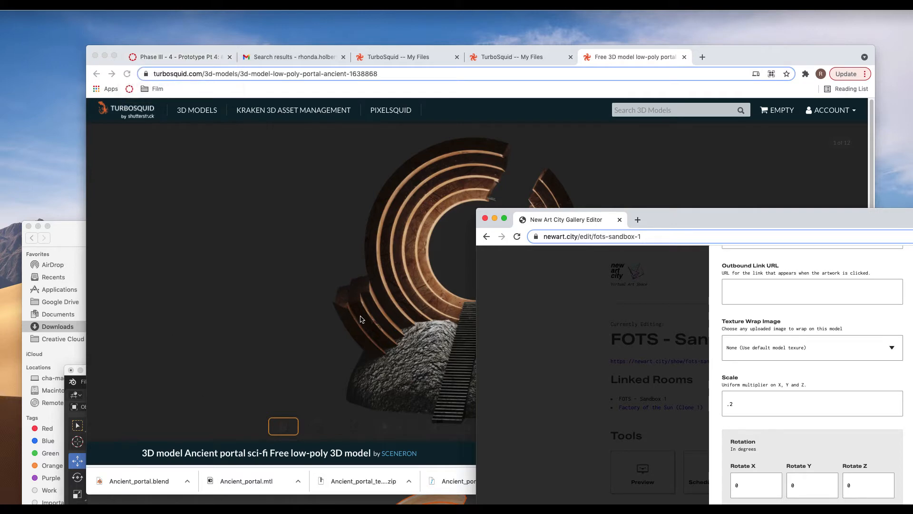
key(super+Tab)
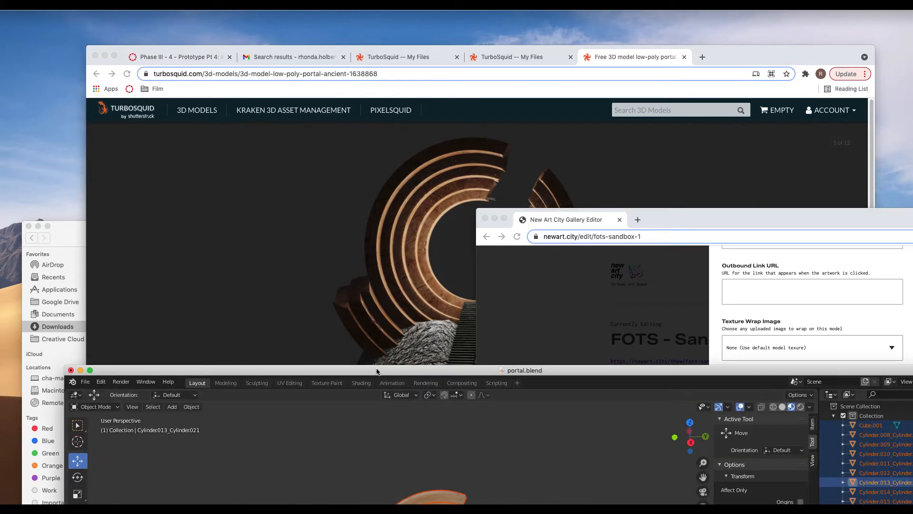
drag(377, 371, 337, 77)
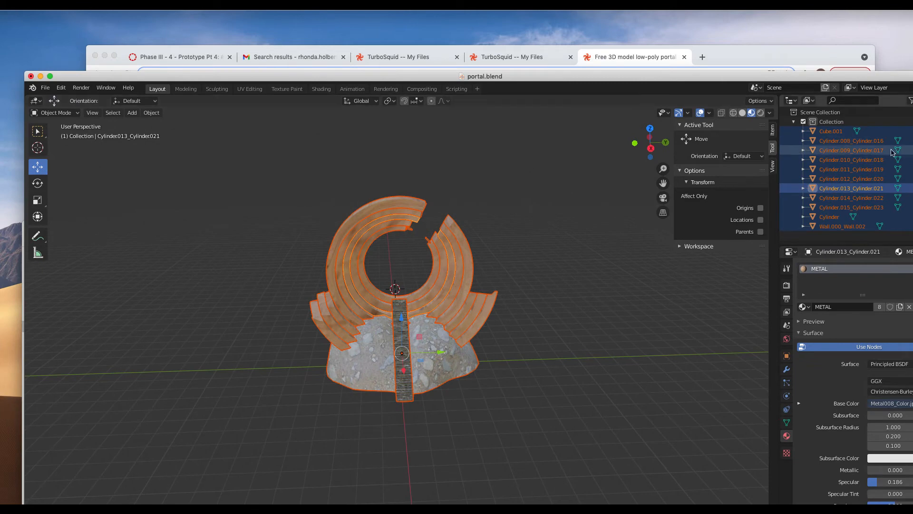
click(794, 121)
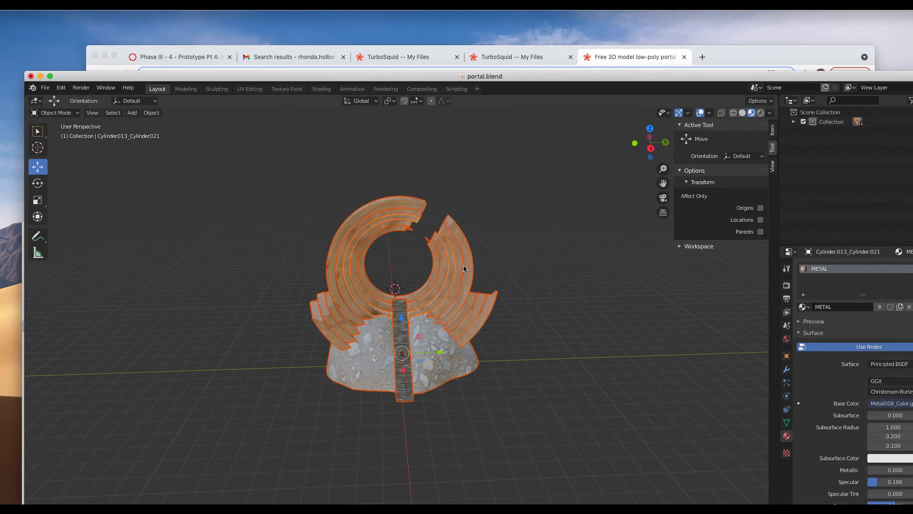
Open TV Set Rubin 714.blend from the TV Set Rubin 714_blend folder inside FOTS-Objes/tv
click(45, 89)
click(45, 88)
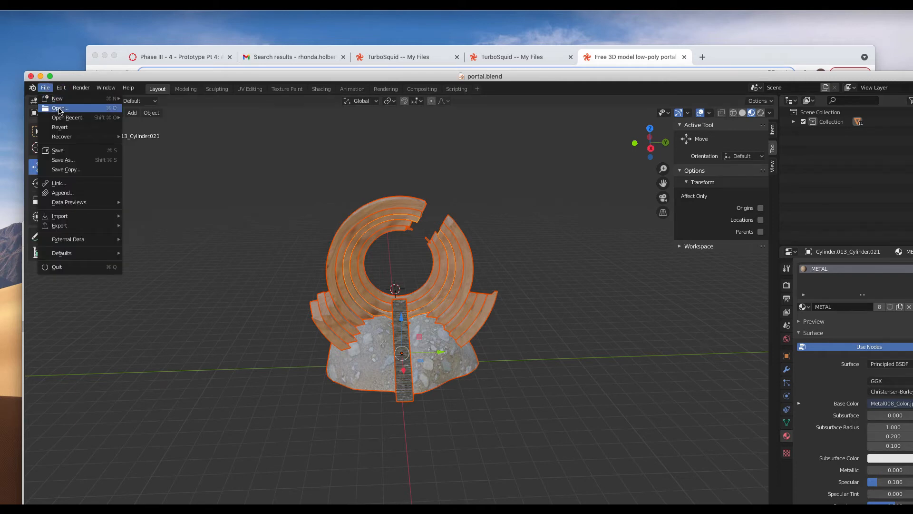
click(59, 108)
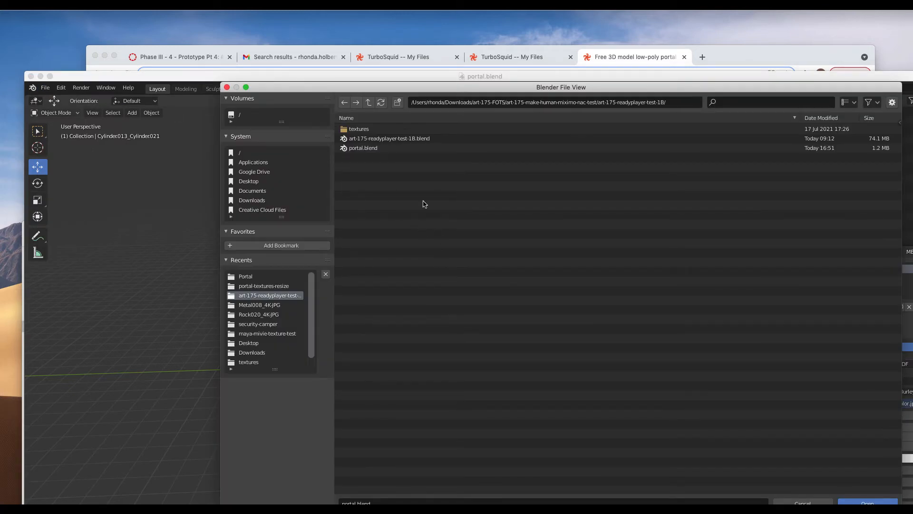
click(368, 103)
click(369, 104)
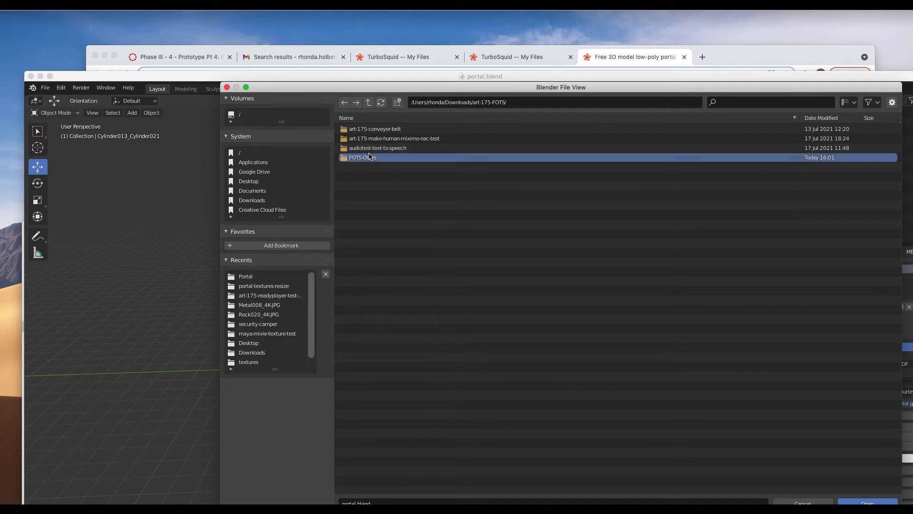
double_click(355, 157)
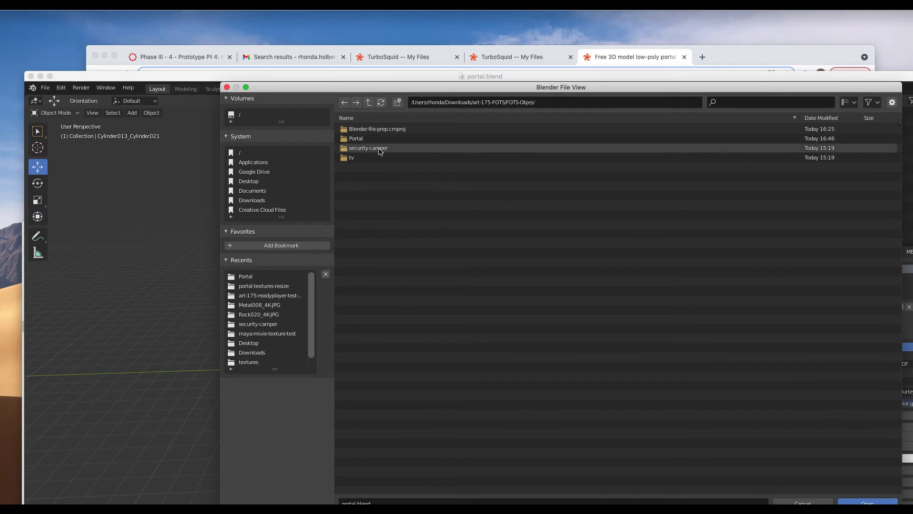
double_click(351, 157)
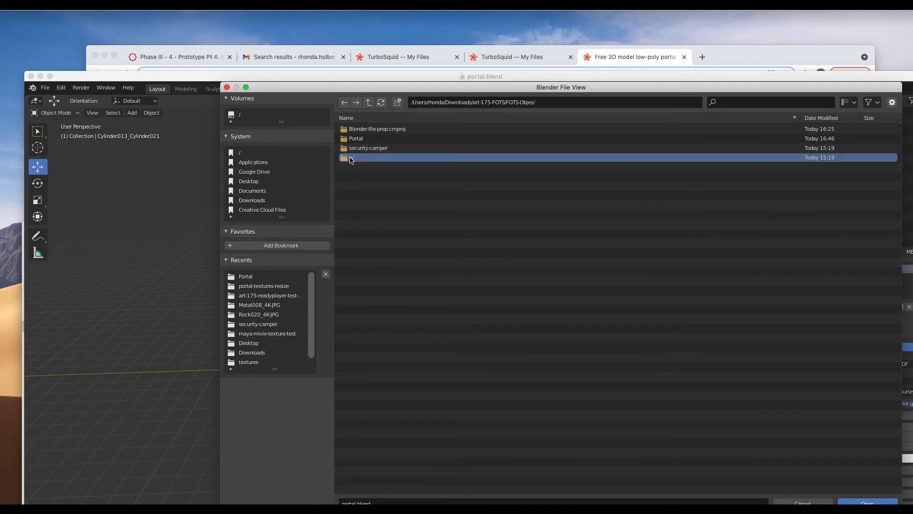
click(382, 135)
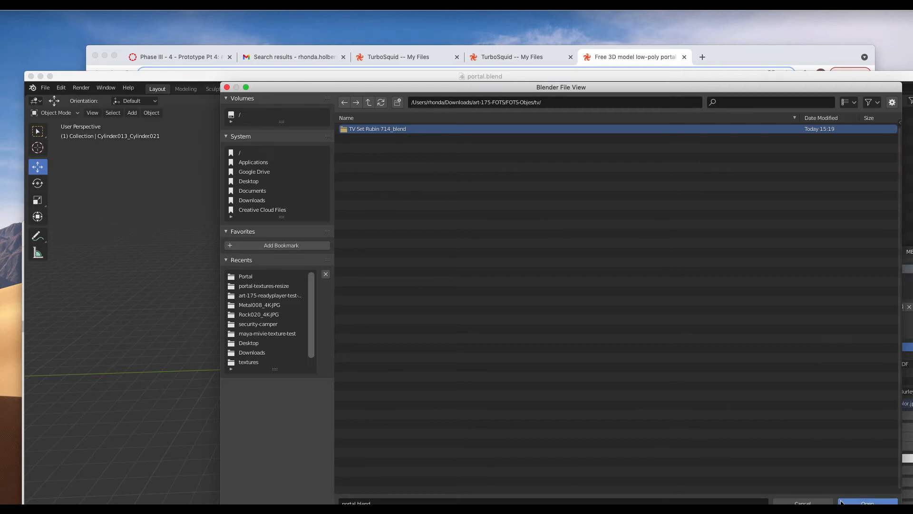
click(867, 503)
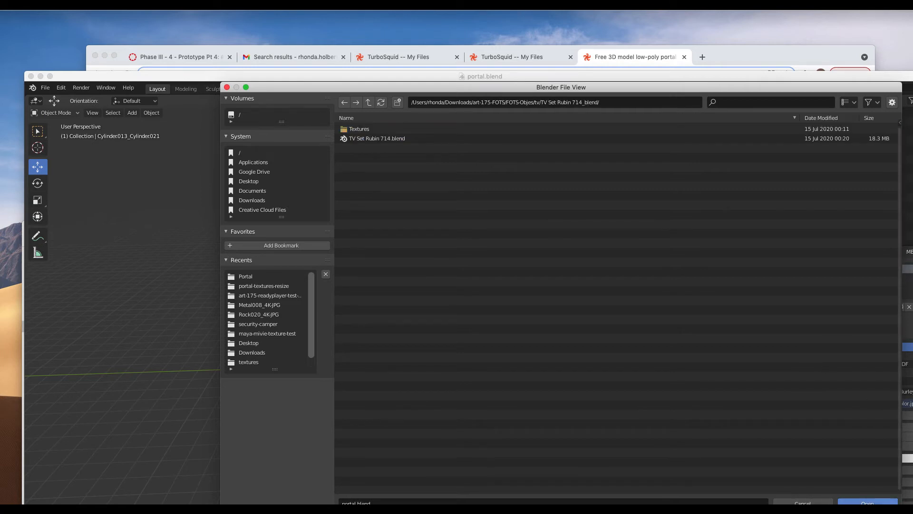
click(379, 138)
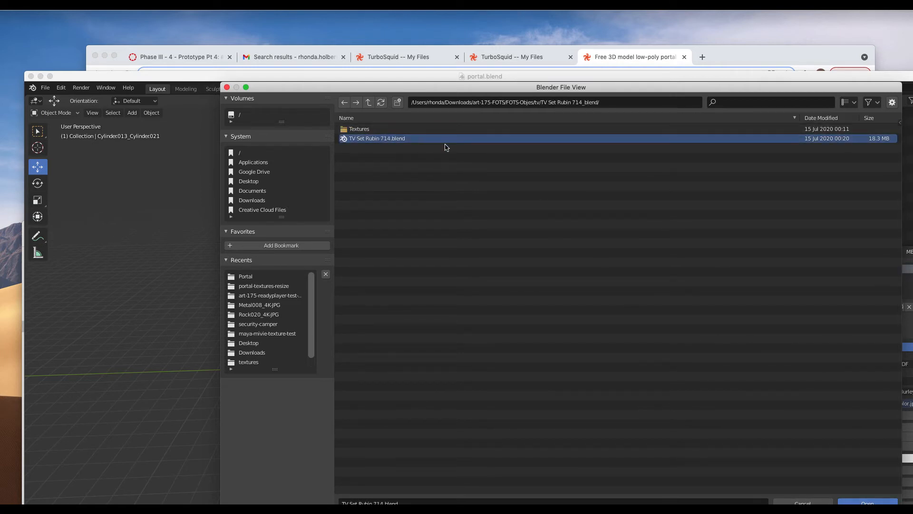
click(868, 502)
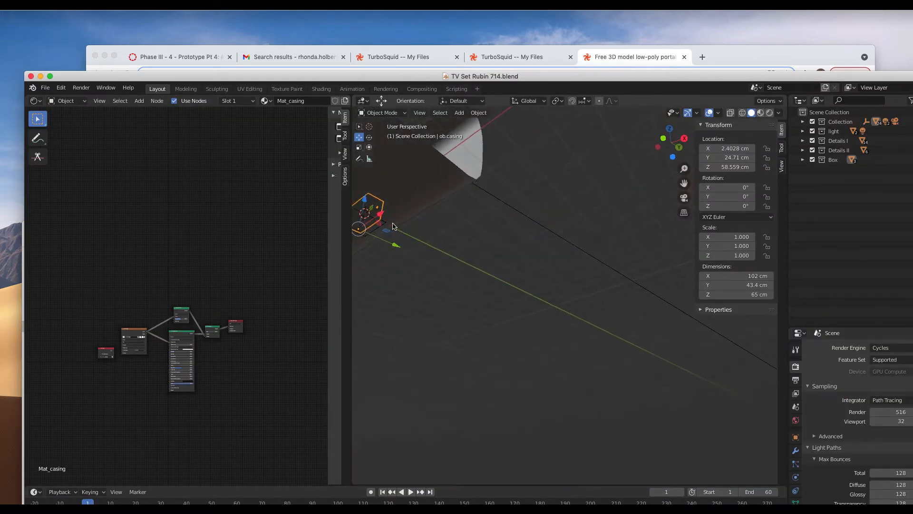
Bring the TV set into close view and set the viewport shading to Material Preview
scroll(393, 226, up, 10)
scroll(393, 226, up, 10)
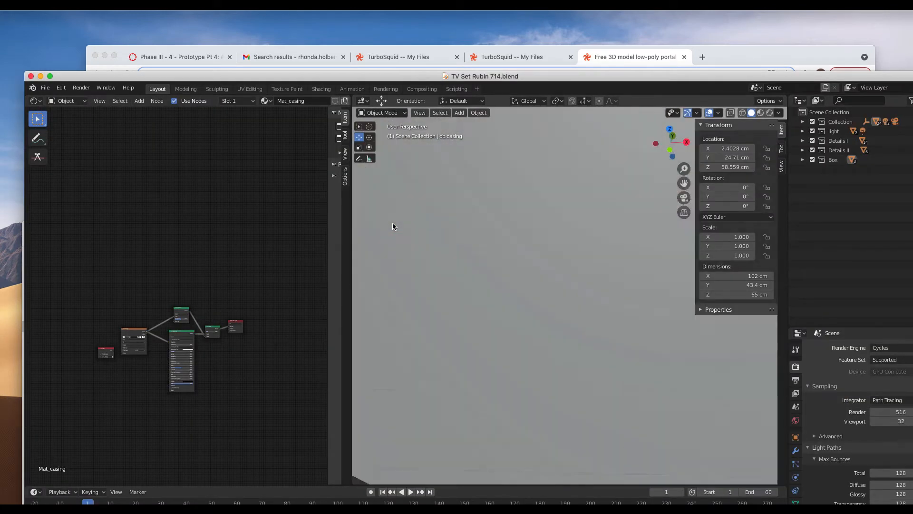
scroll(392, 227, down, 10)
scroll(393, 227, down, 5)
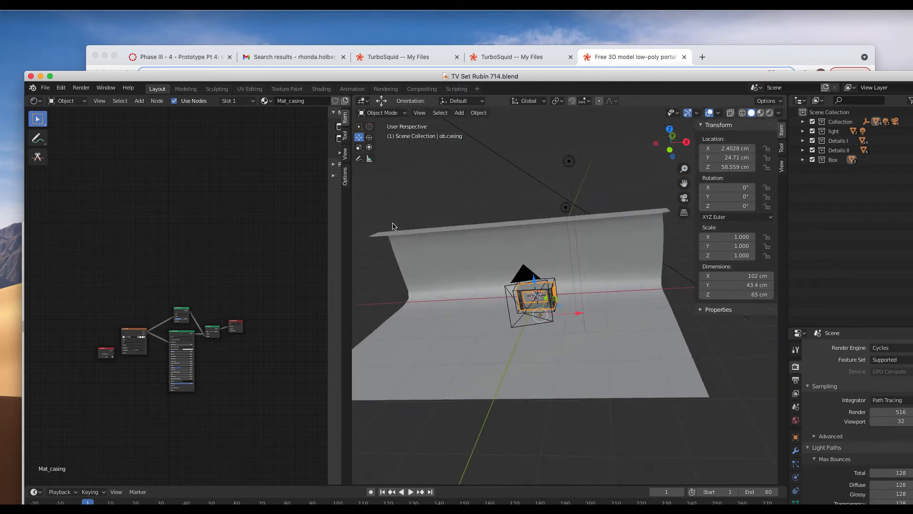
scroll(539, 281, up, 10)
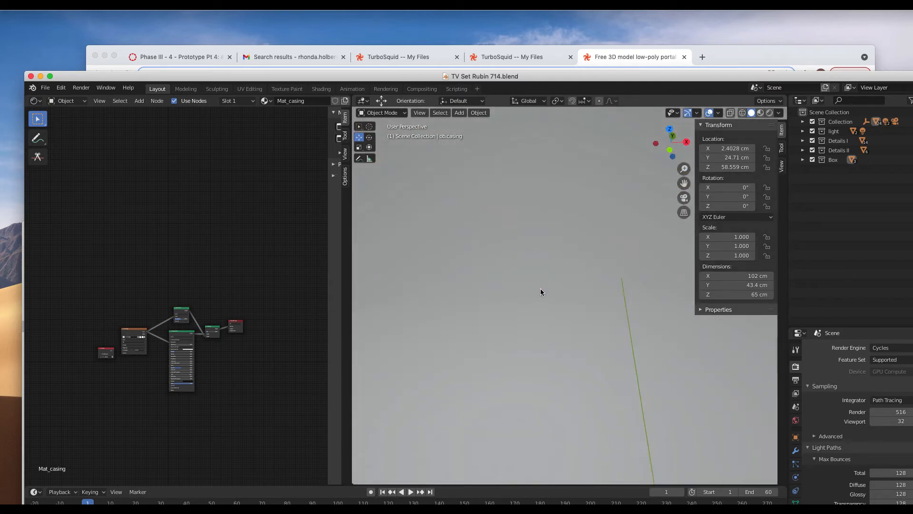
scroll(541, 292, down, 10)
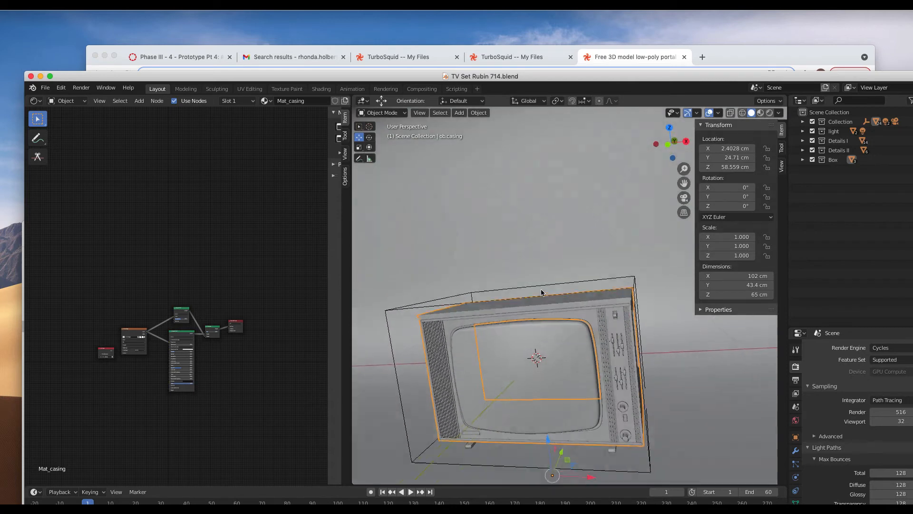
click(761, 114)
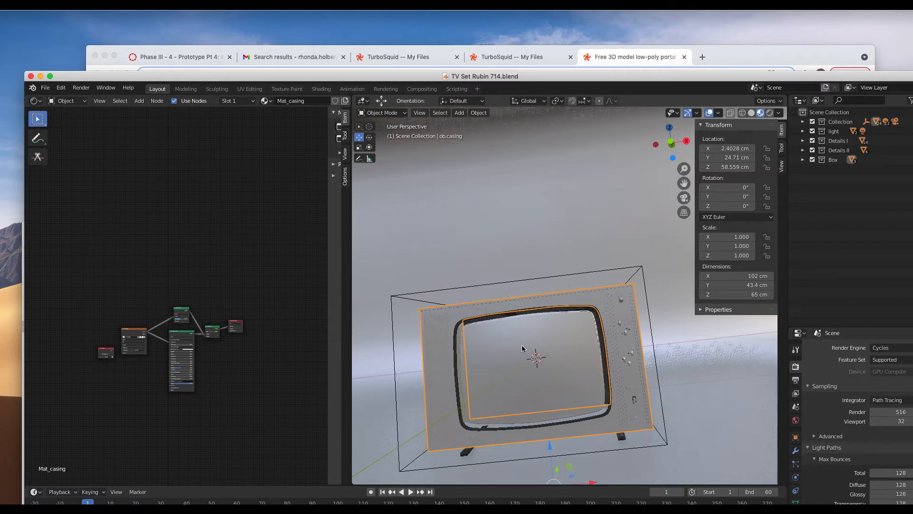
Examine the TV set's casing and its materials from the front, back, side and above
scroll(522, 348, down, 5)
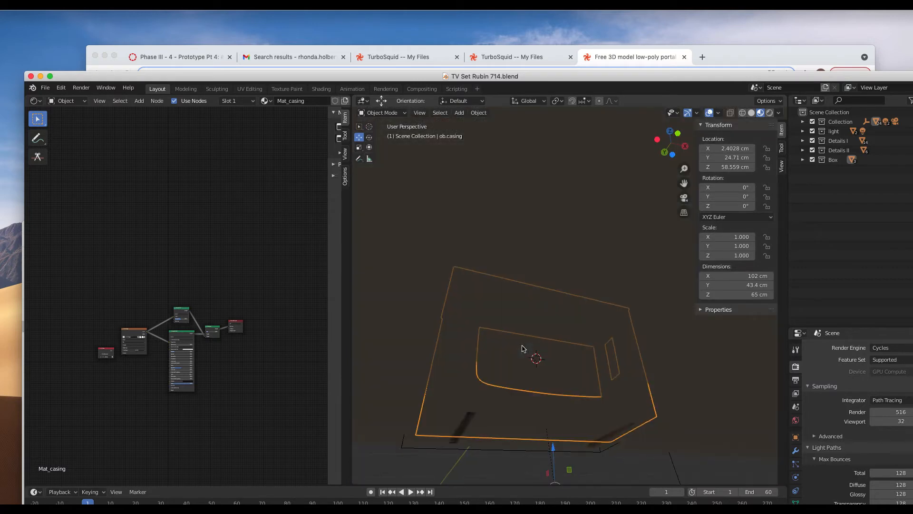
scroll(522, 349, up, 2)
scroll(522, 349, up, 5)
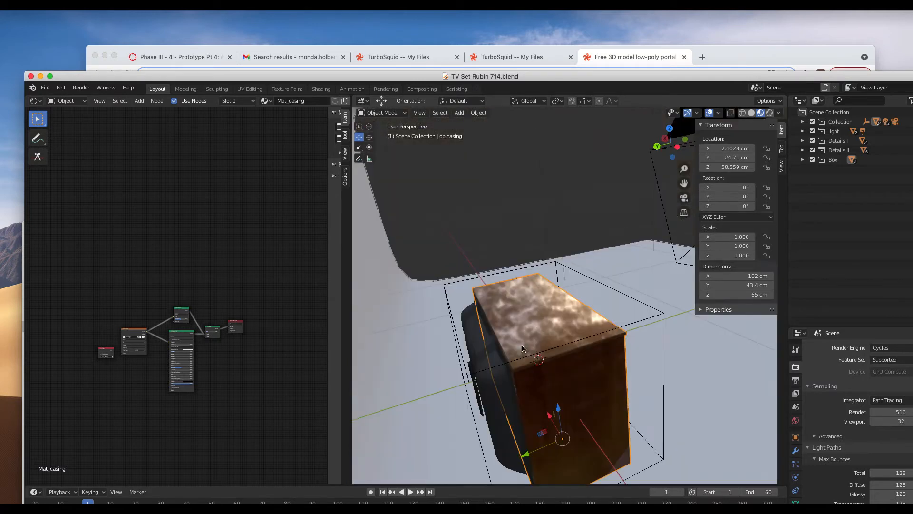
scroll(521, 348, down, 10)
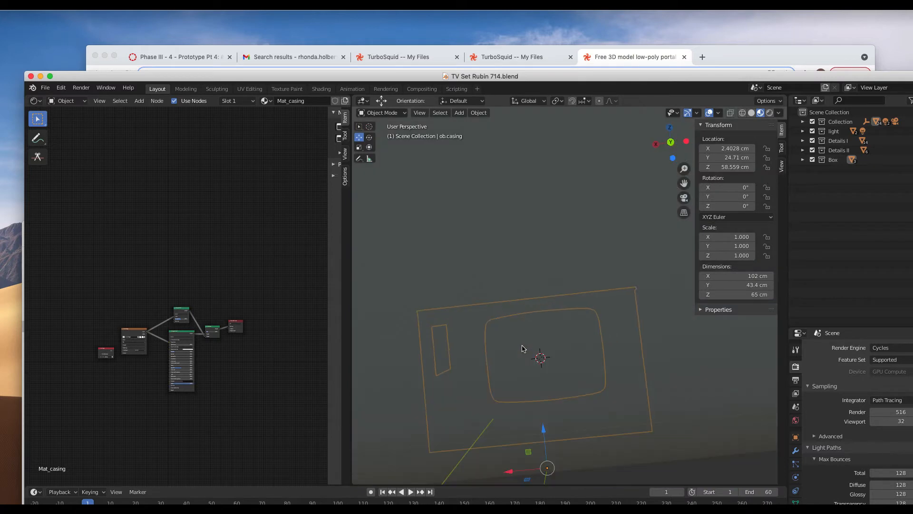
scroll(521, 348, up, 10)
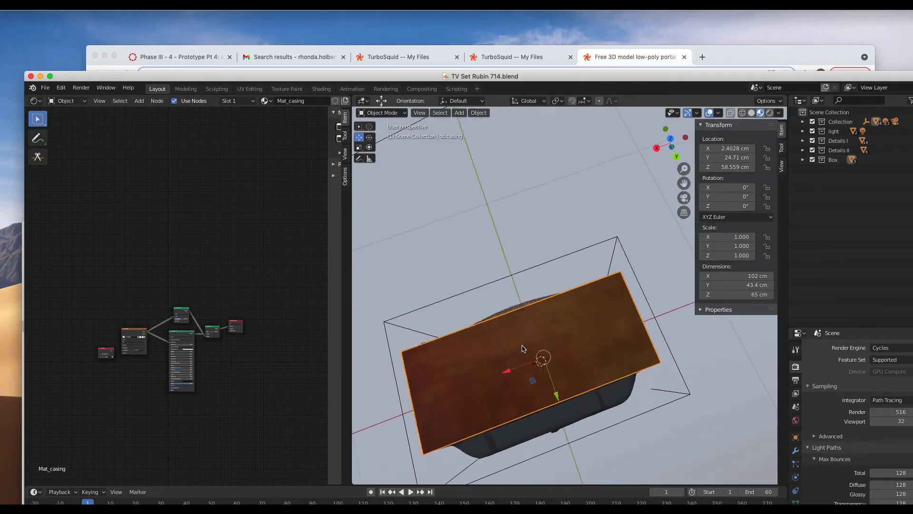
scroll(522, 348, up, 1)
scroll(522, 349, left, 8)
scroll(663, 231, down, 4)
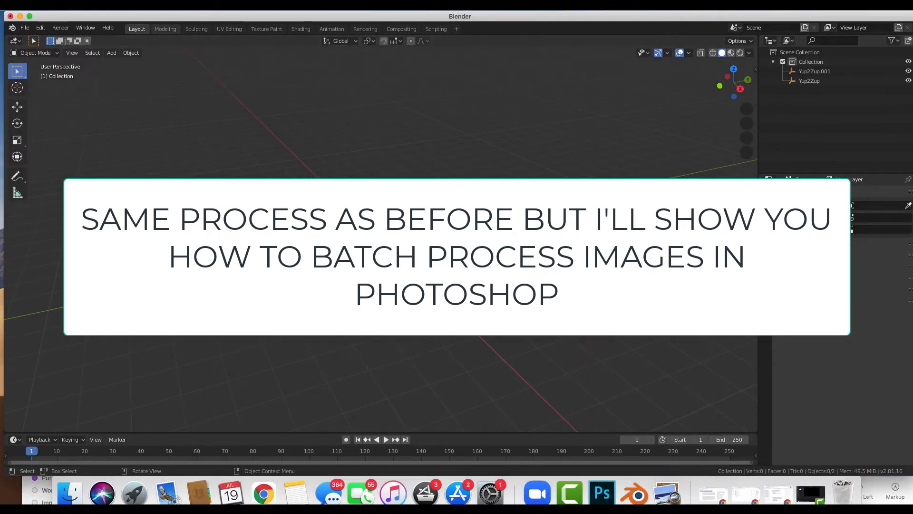
Quit Blender without saving the changes to the untitled scene
click(57, 11)
click(38, 18)
drag(49, 19, 61, 246)
click(50, 241)
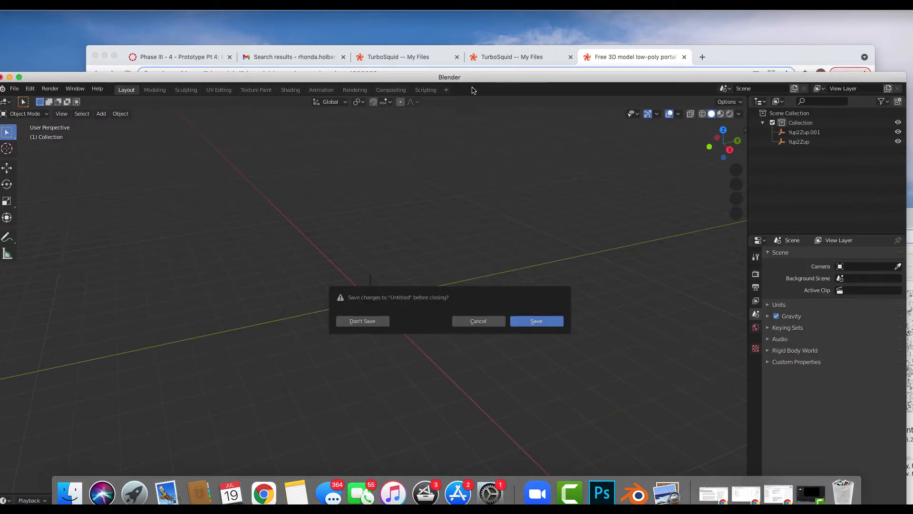
click(384, 326)
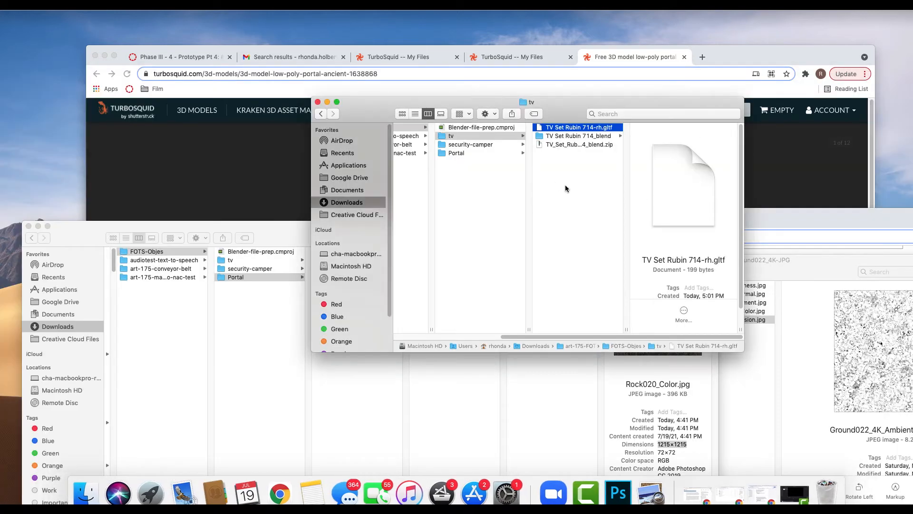
Switch to the TurboSquid downloads page in Chrome, download Old TV Set nr 1_obj tbx.zip for TV Set Rubin 714 and open the archive
scroll(566, 189, left, 3)
scroll(566, 189, right, 2)
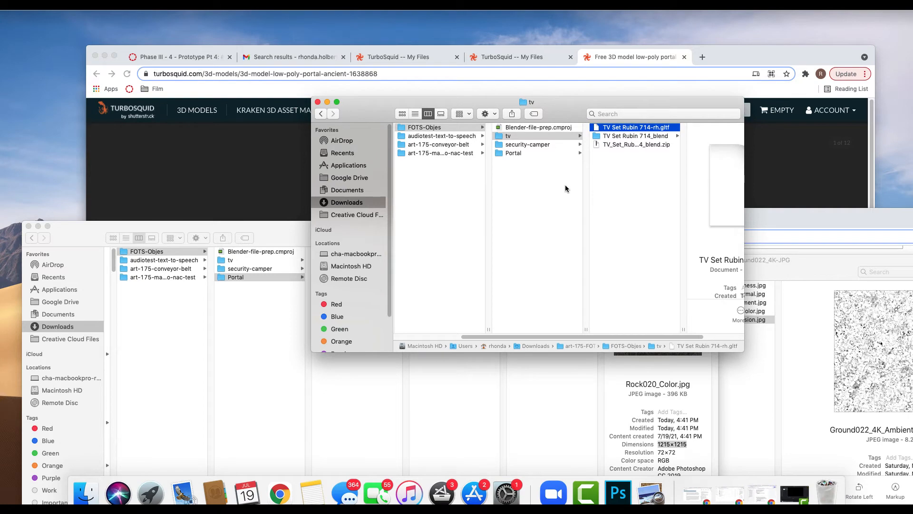
click(522, 57)
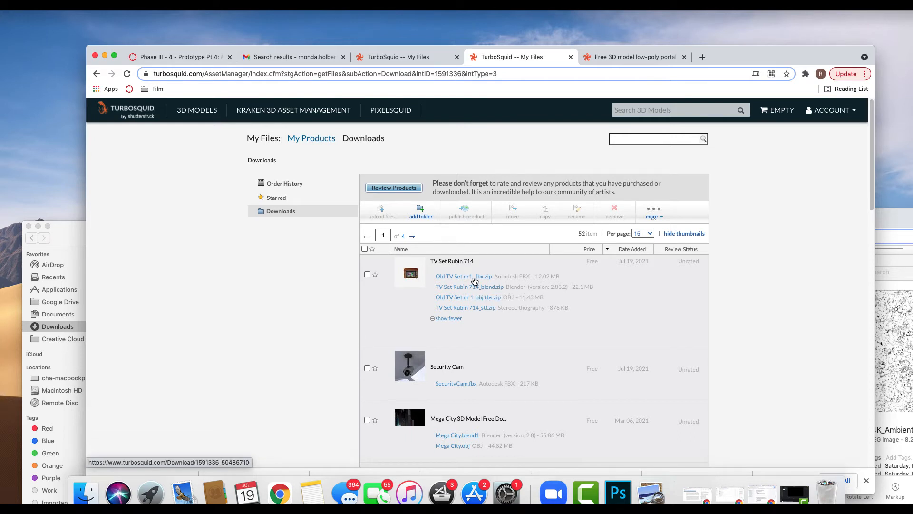
click(491, 301)
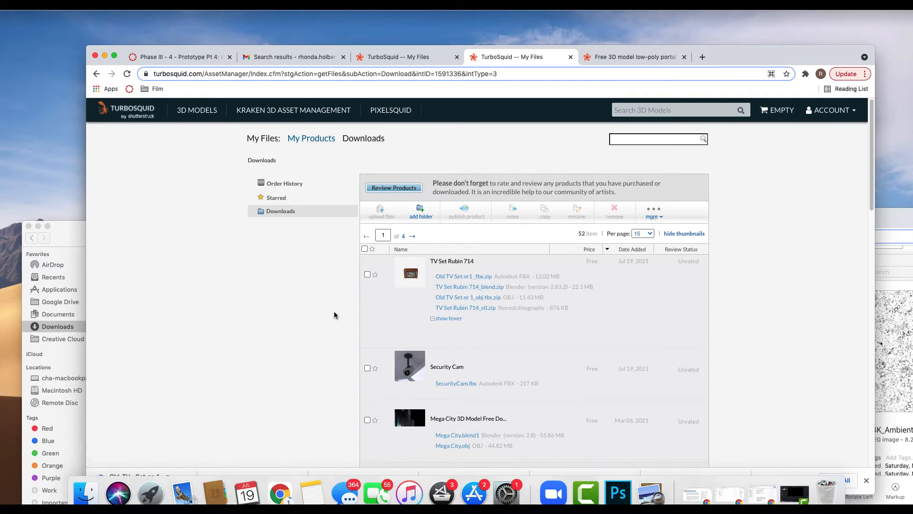
drag(770, 59, 751, 26)
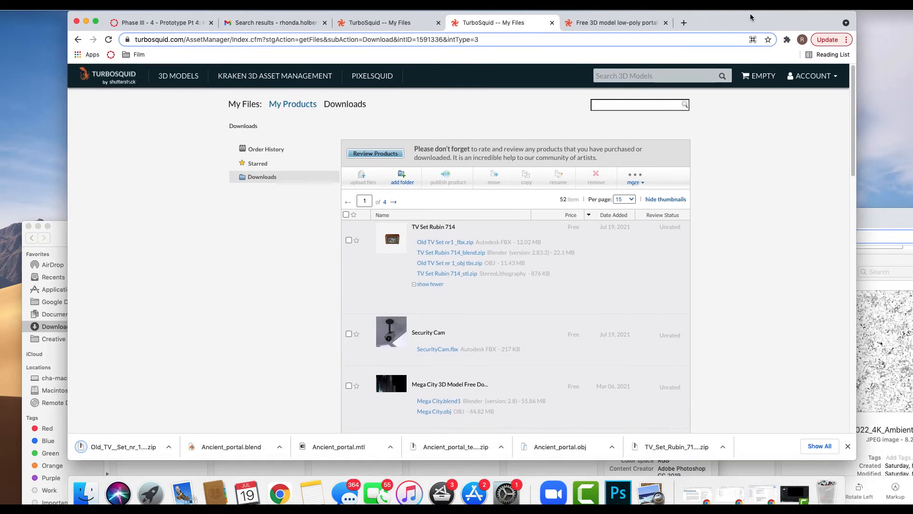
click(141, 447)
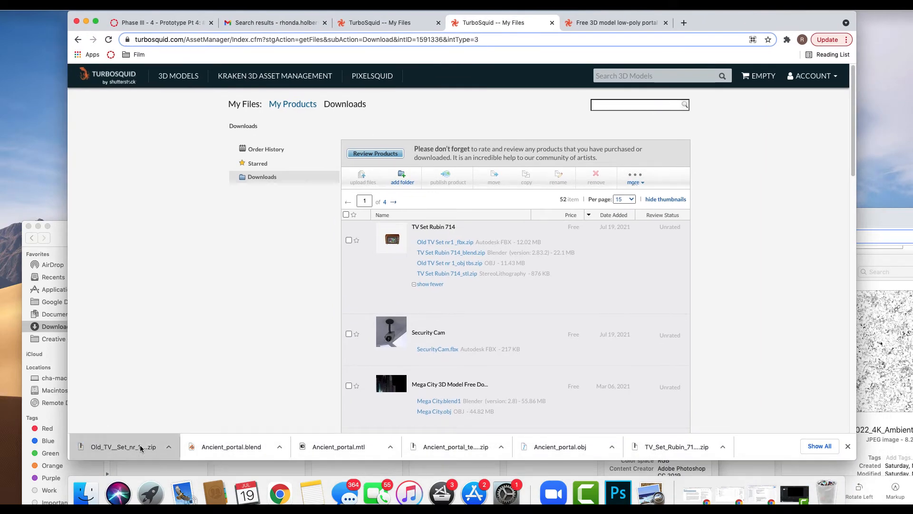
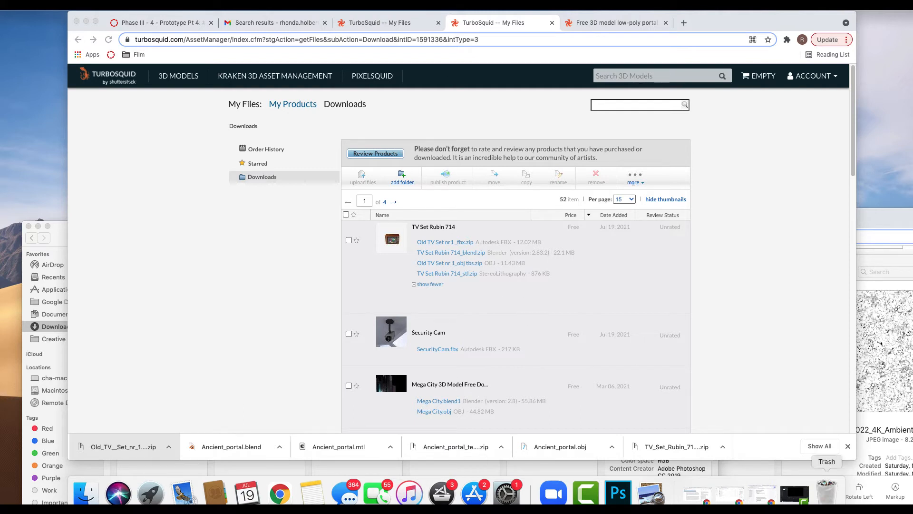
Switch to Photoshop, close the Rock020, Metal008 and Ground022 texture images, and shift the Photoshop window slightly
click(610, 494)
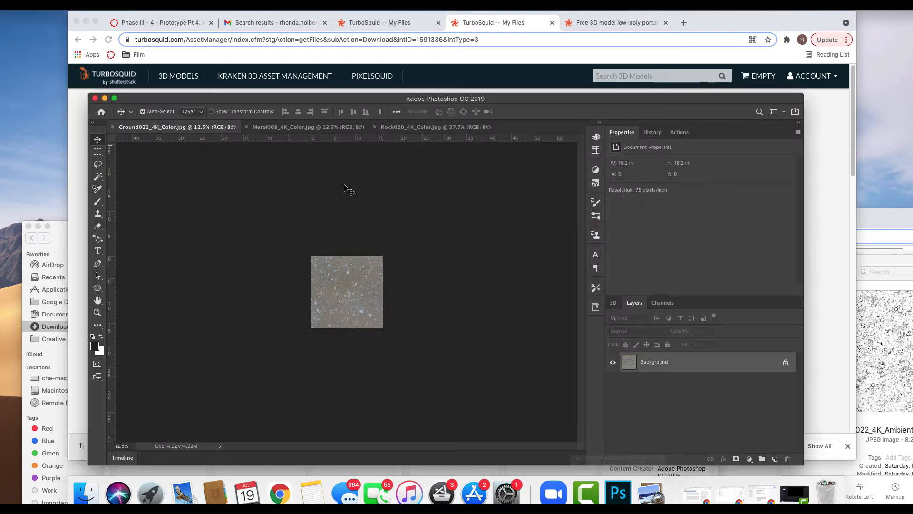
click(376, 127)
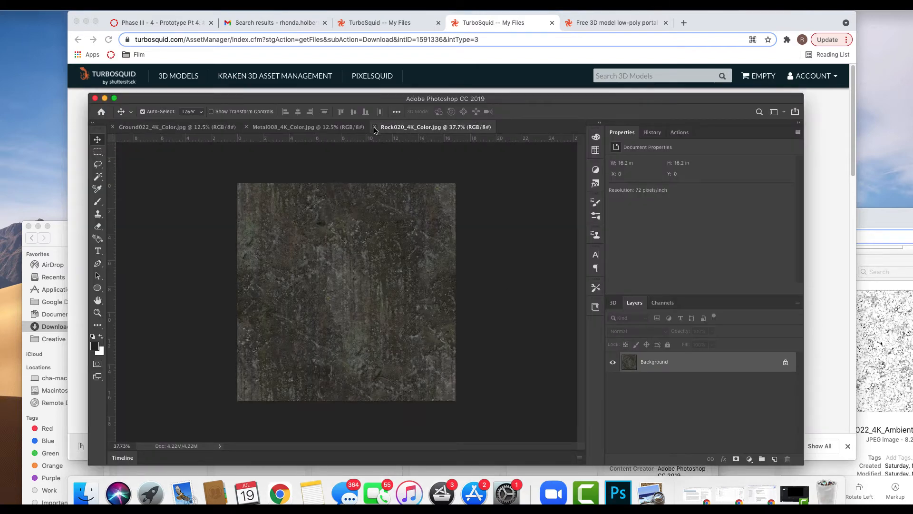
click(374, 128)
click(246, 127)
click(114, 127)
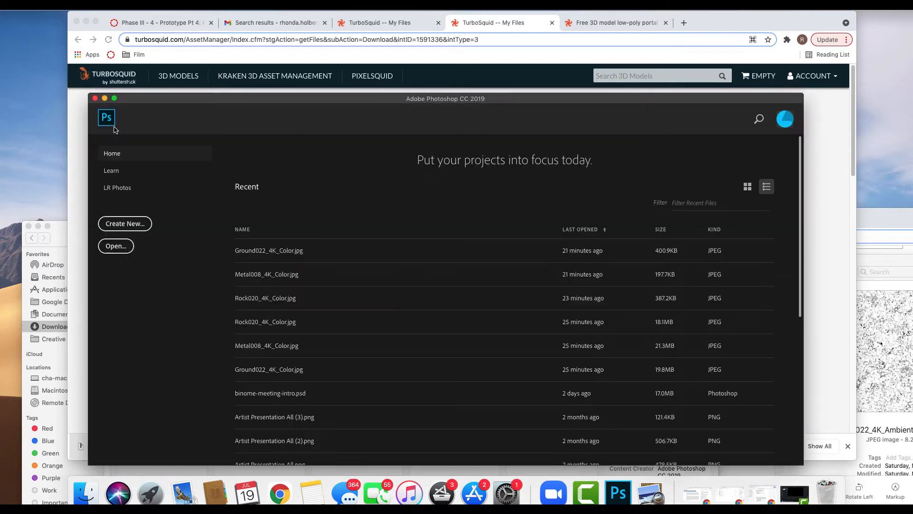
drag(158, 101, 160, 83)
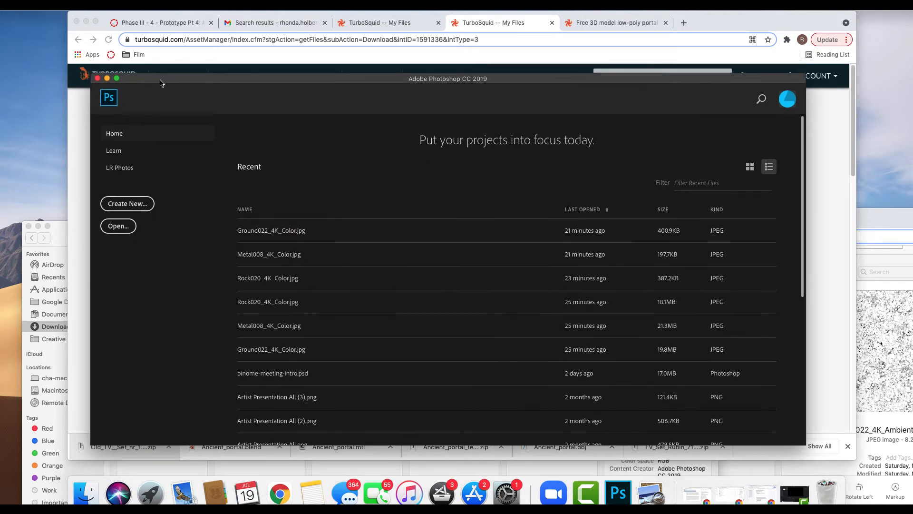
Start opening an image and browse from Downloads to the textures folder inside Old TV Set nr 1_obj
click(90, 5)
mouse_move(133, 134)
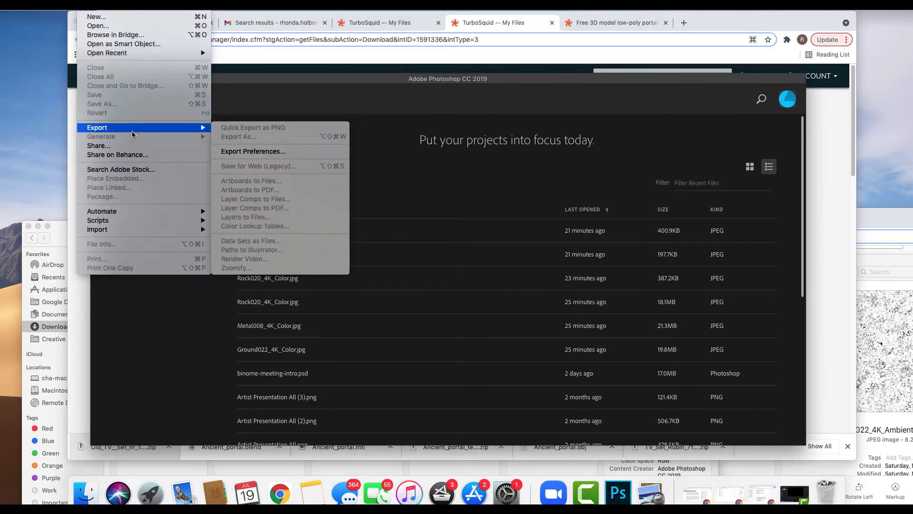
click(122, 28)
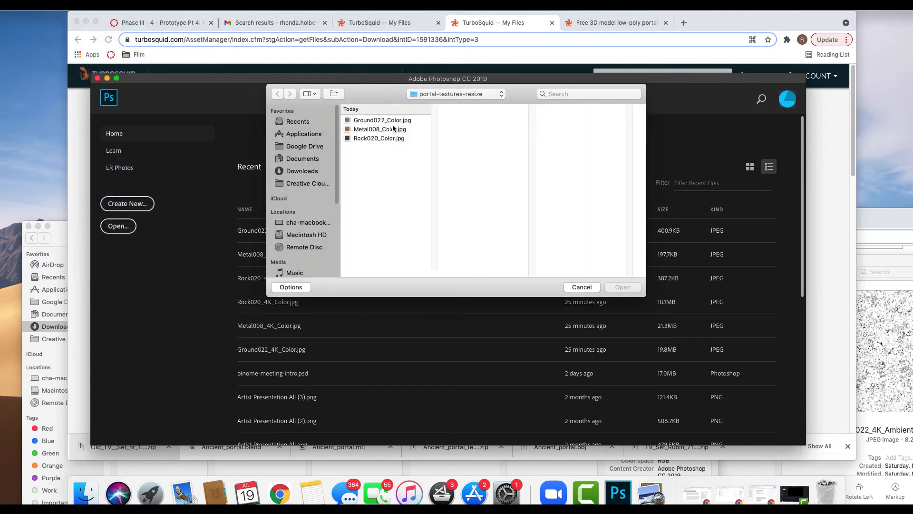
click(437, 95)
click(436, 123)
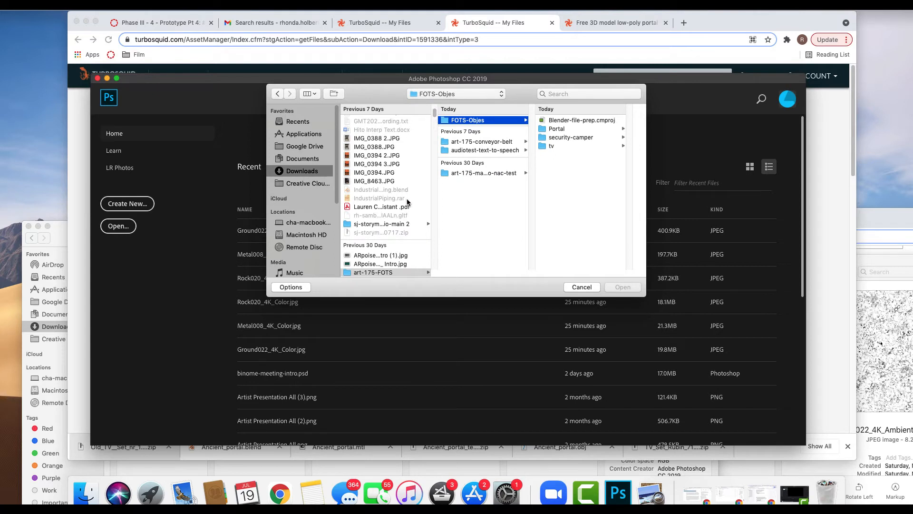
scroll(387, 222, down, 5)
scroll(389, 221, up, 10)
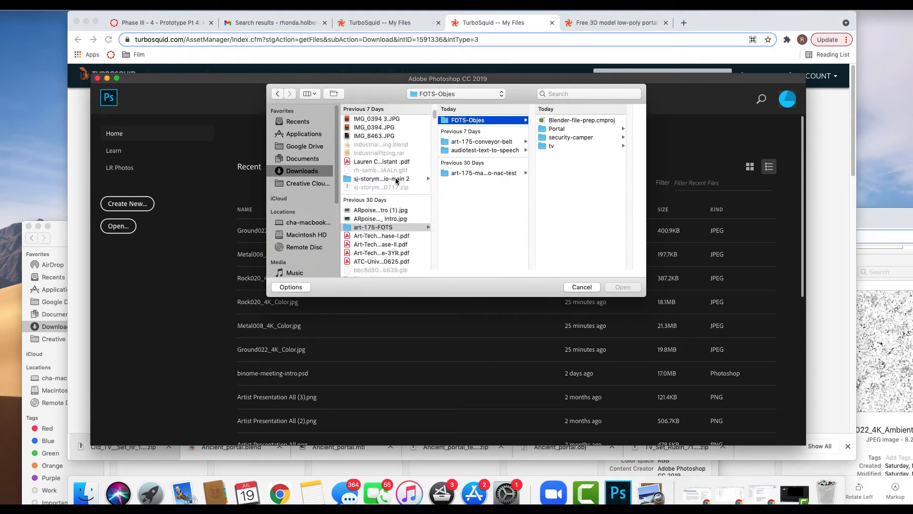
click(389, 121)
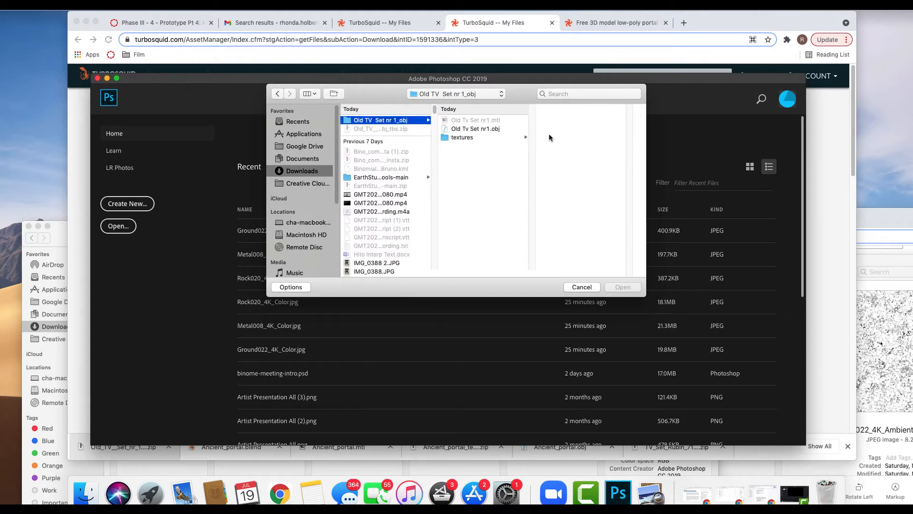
click(464, 138)
Check the dimensions of 2.jpg and tex casing.jpg in the textures folder, and open tex casing.jpg
click(554, 121)
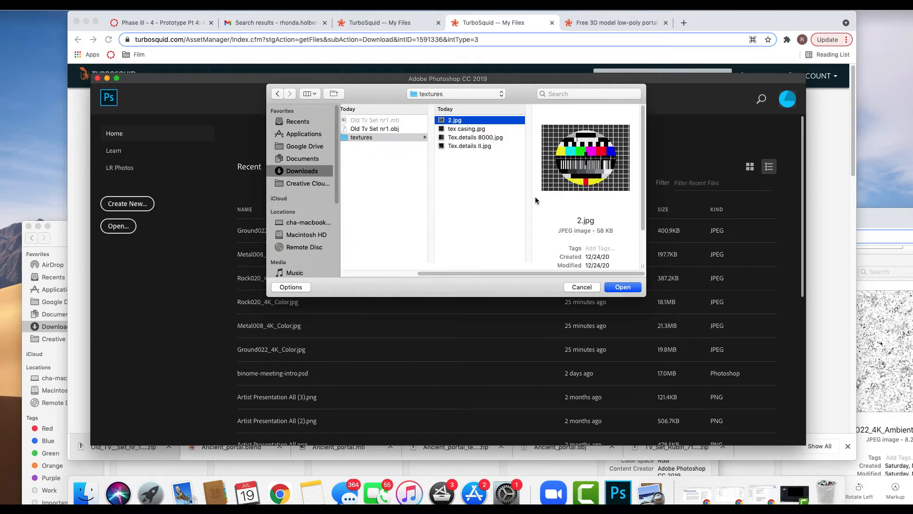
scroll(597, 234, down, 3)
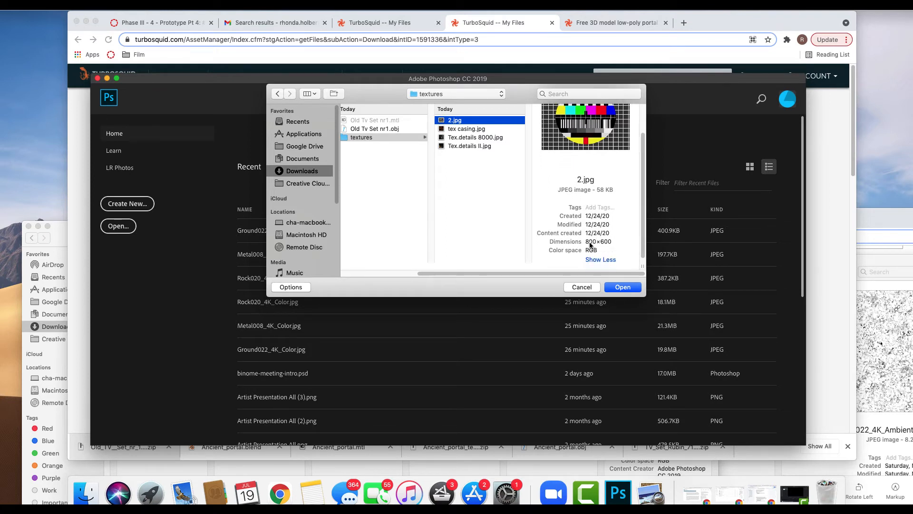
click(460, 130)
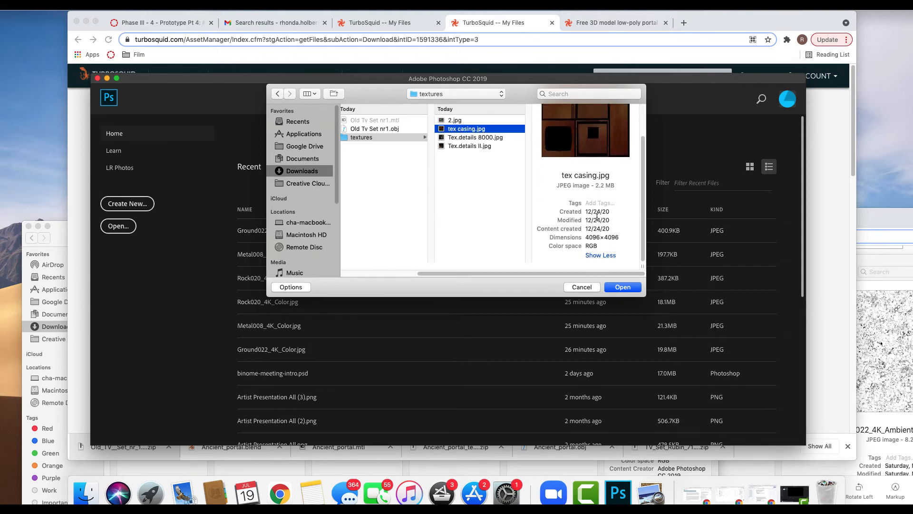
click(623, 287)
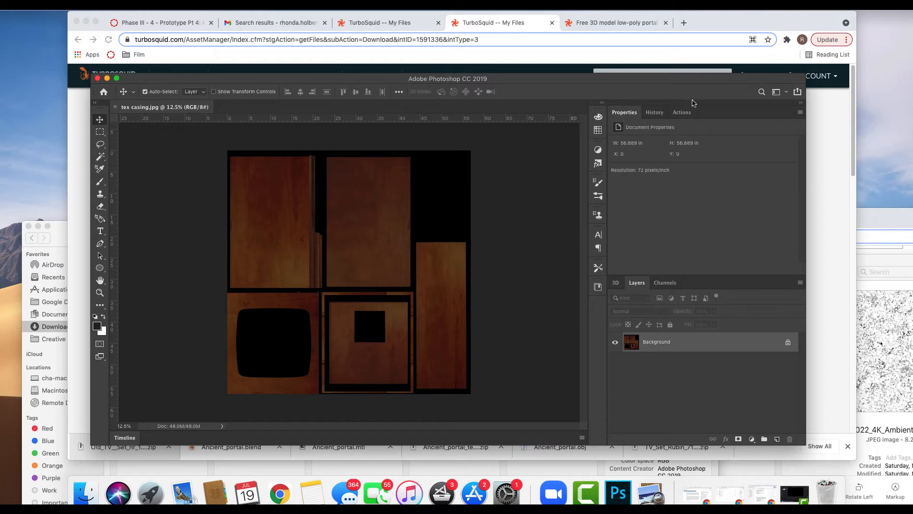
Collapse the tanya-fix action, create an action named fots-resize-1000 in the Default Actions set and start recording it
click(683, 114)
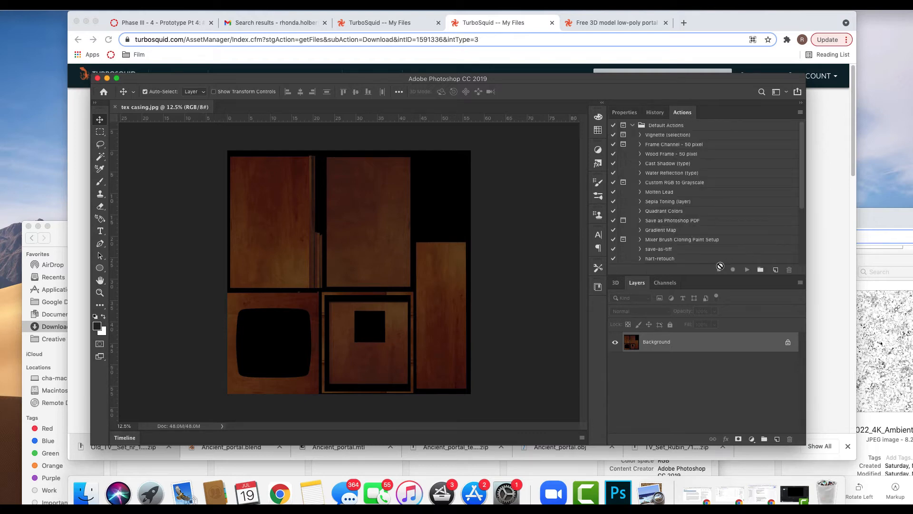
scroll(659, 195, down, 5)
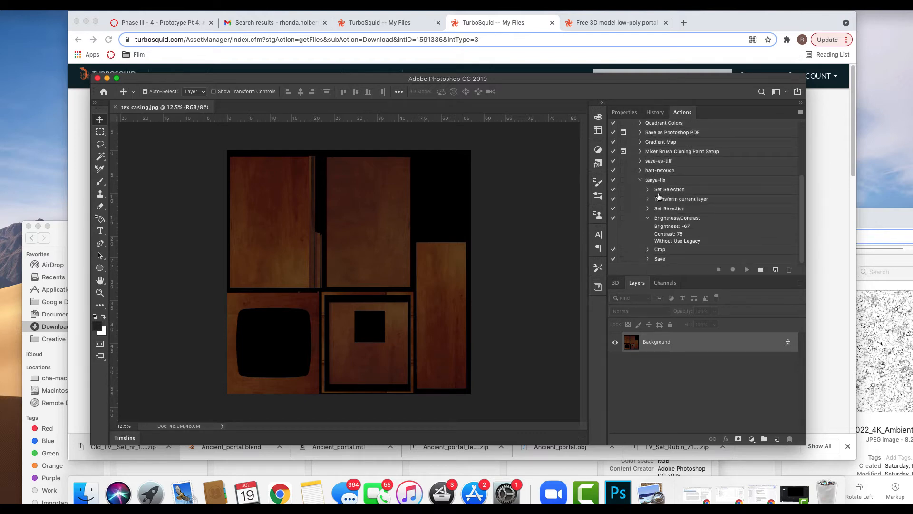
click(641, 180)
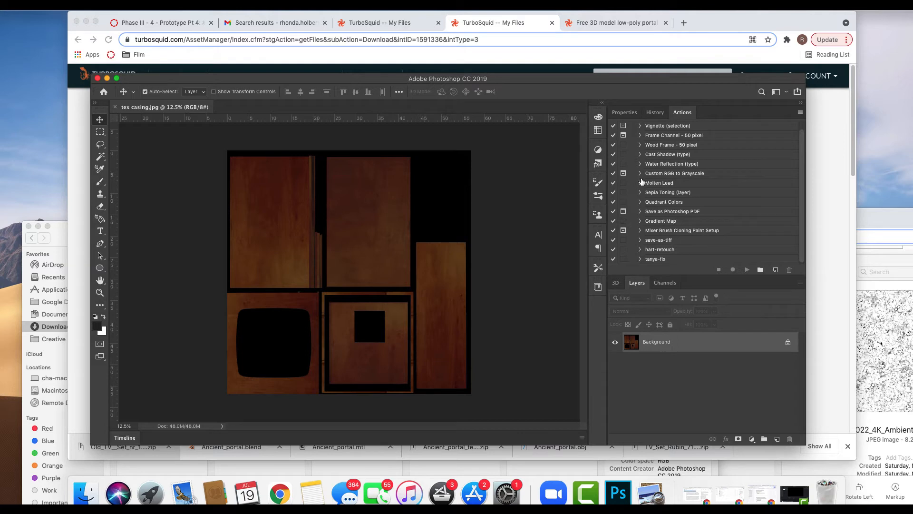
click(800, 112)
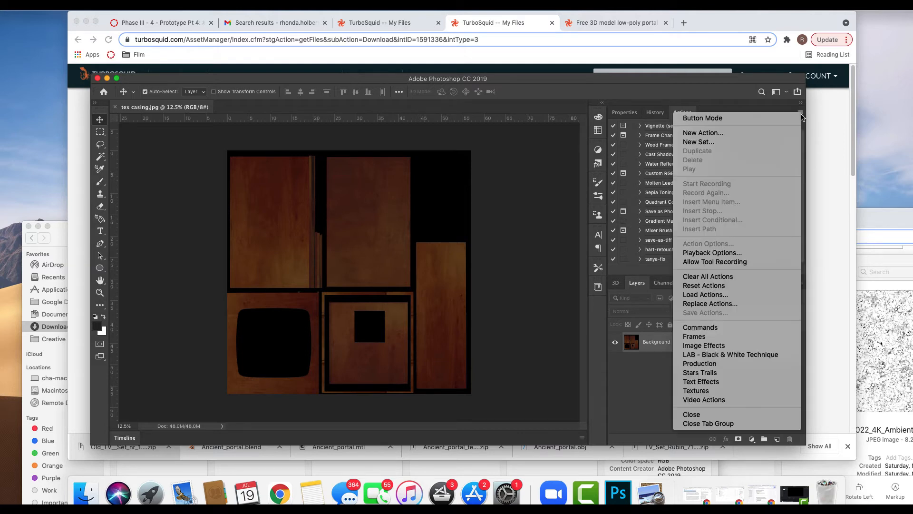
click(746, 134)
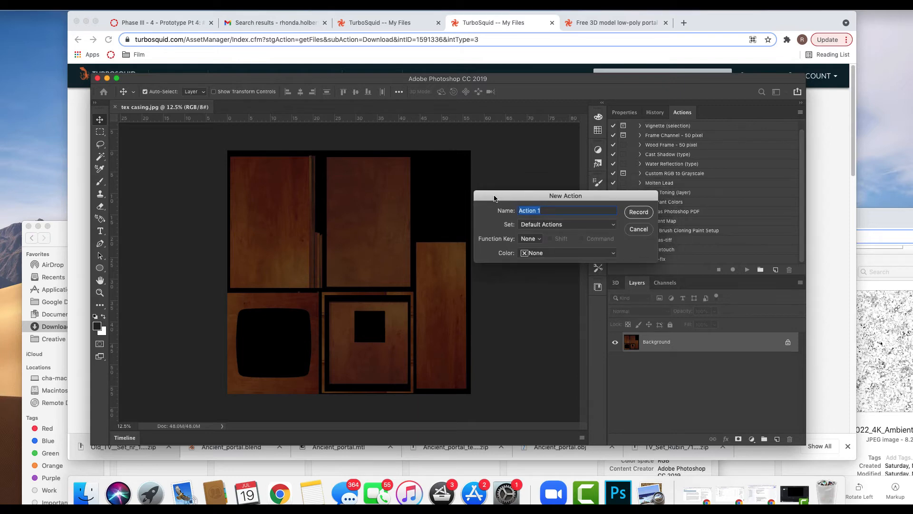
text(RE)
click(637, 212)
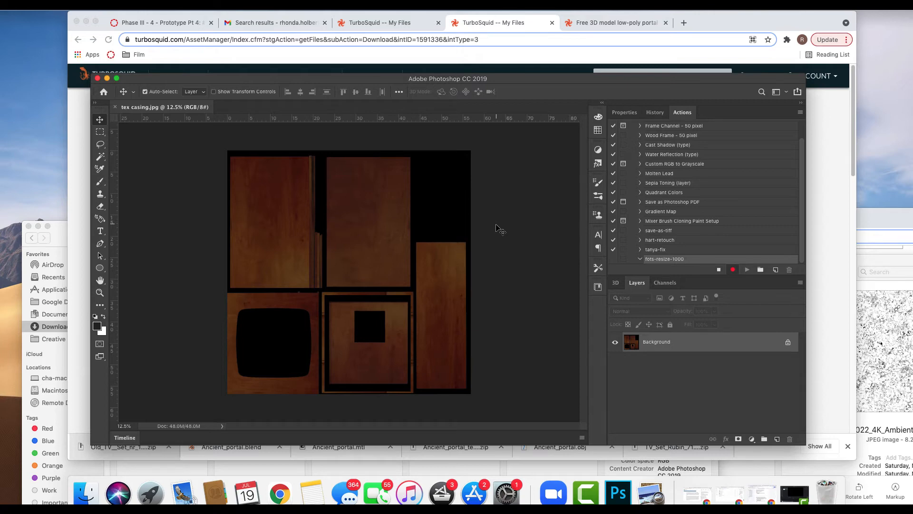
Resize the tex casing image to 1000 × 1000 pixels while the action records
click(129, 5)
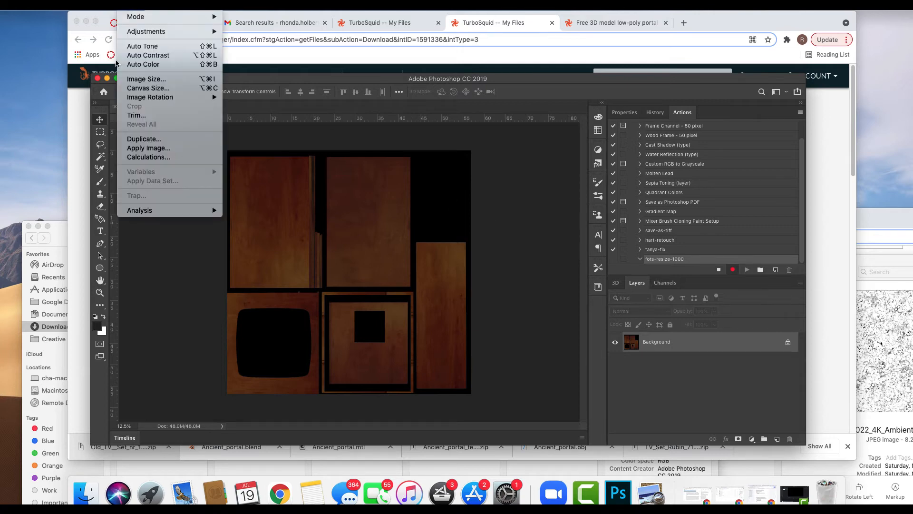
click(168, 79)
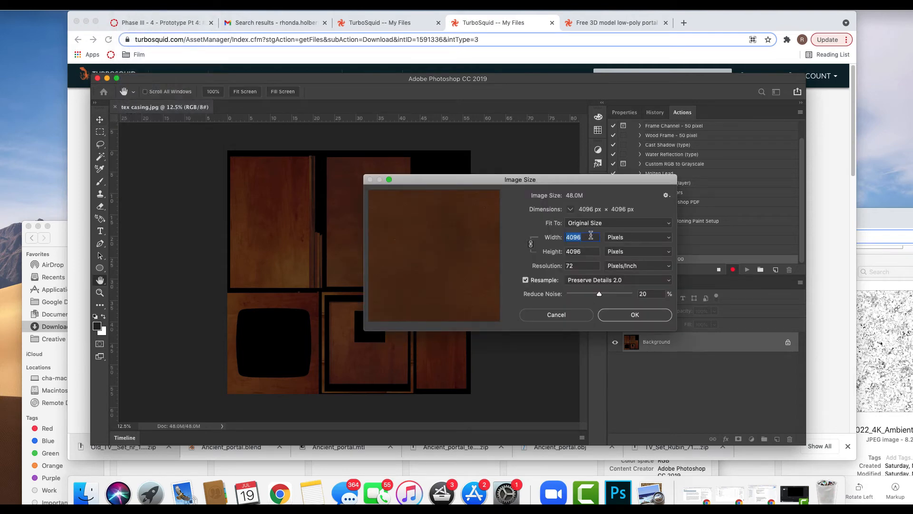
text(100)
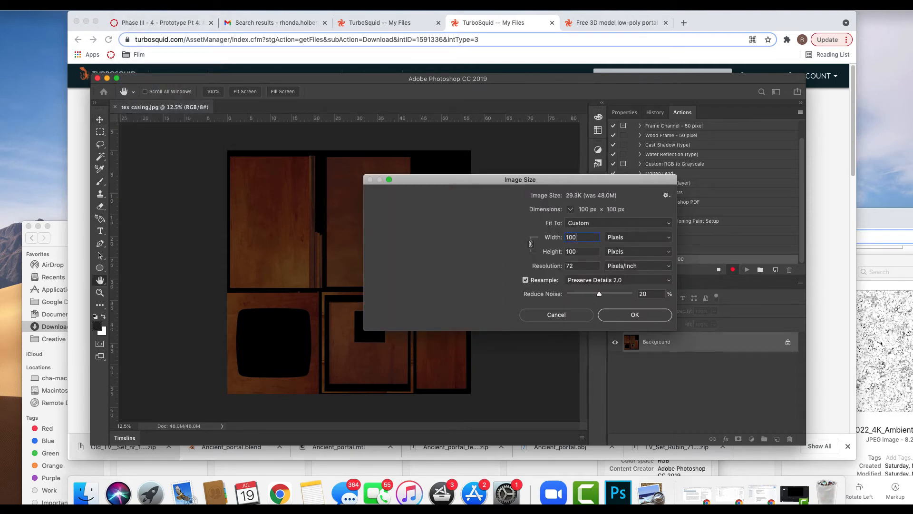
text(0)
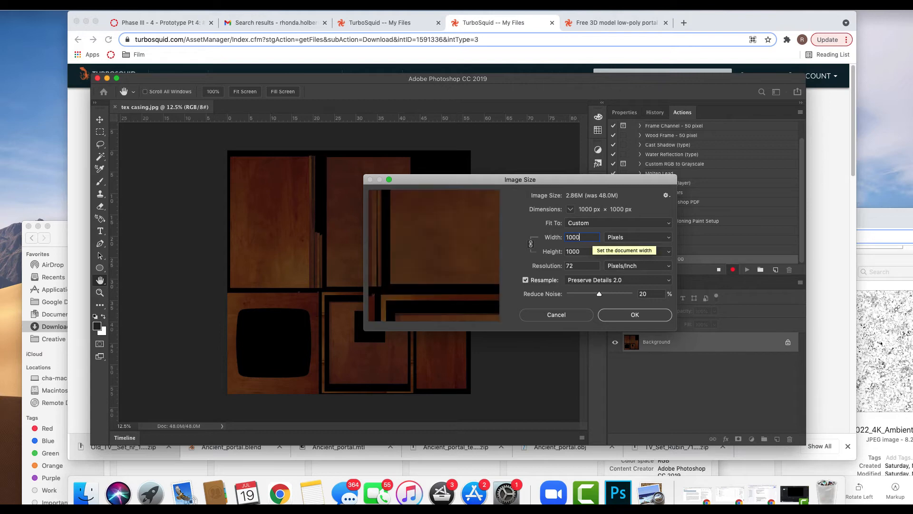
click(624, 316)
alt+scroll(316, 262, up, 5)
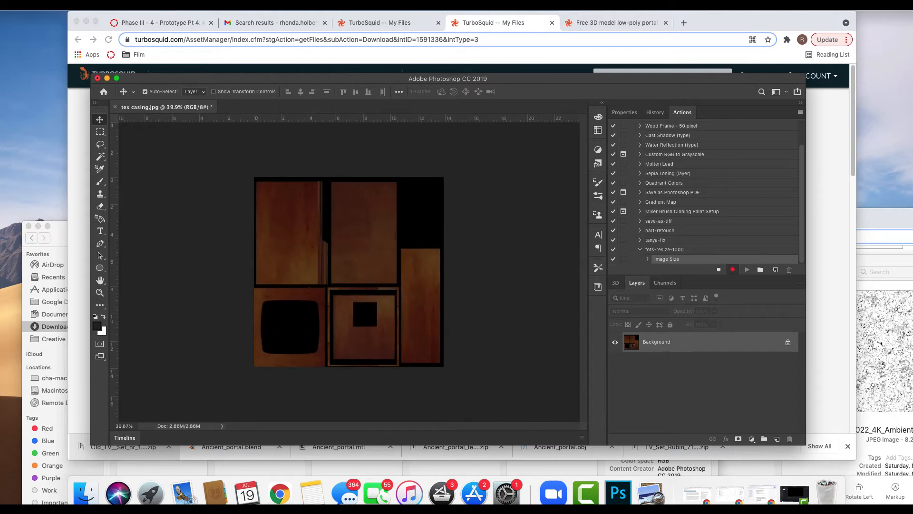
Start saving the resized image under Save As and create a destination folder named tv-resize inside textures
click(84, 5)
click(119, 104)
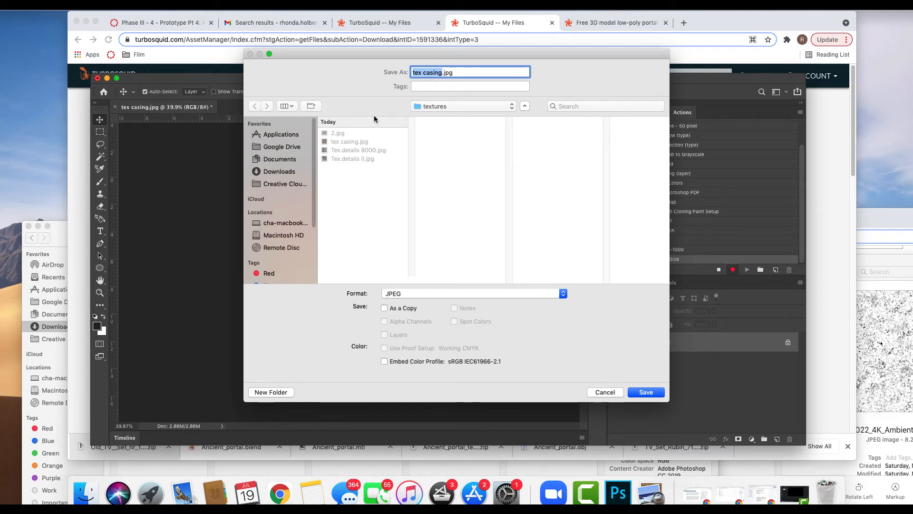
click(275, 392)
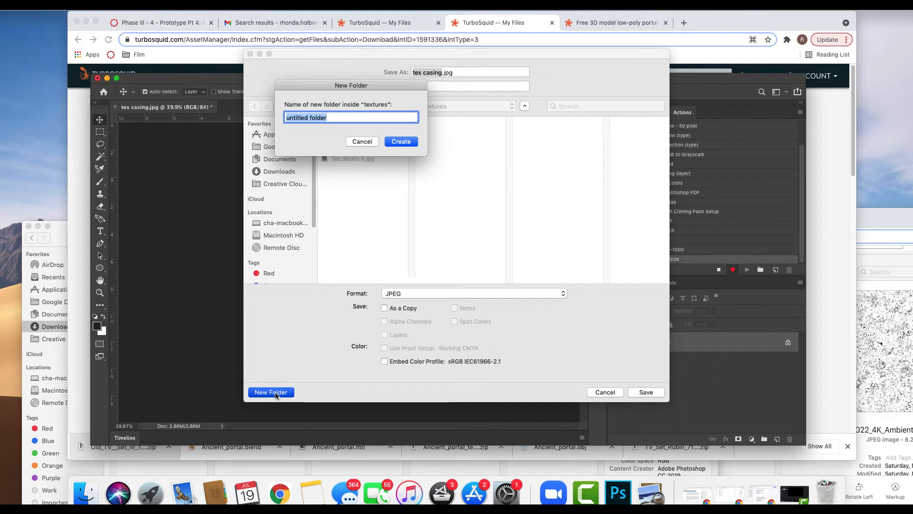
key(BackSpace)
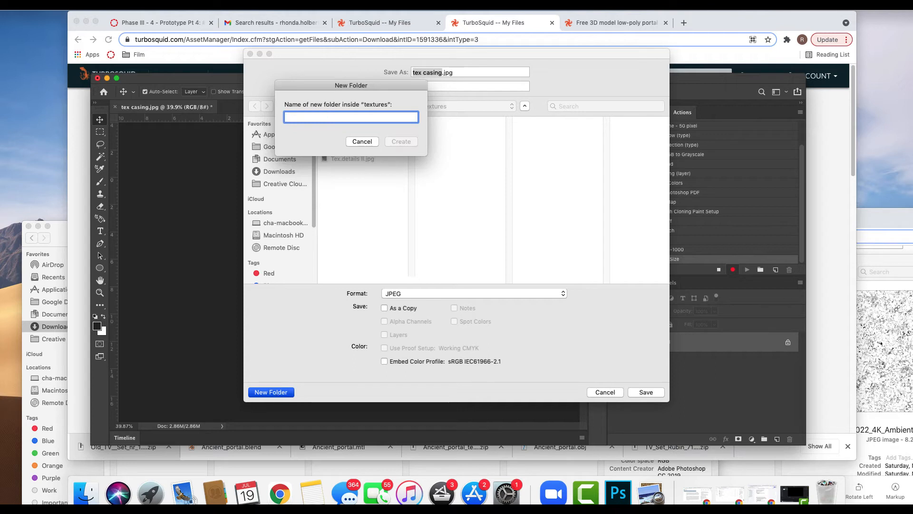
text(tv-resi)
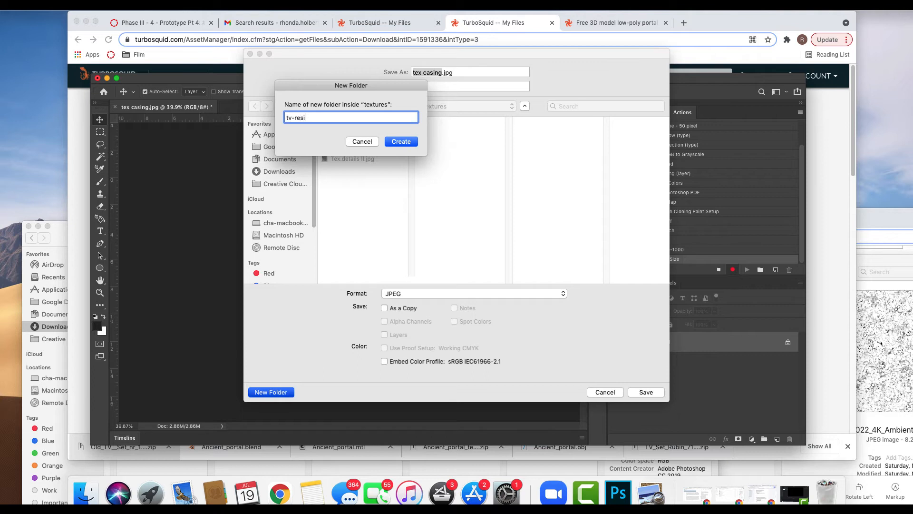
text(ze)
click(402, 143)
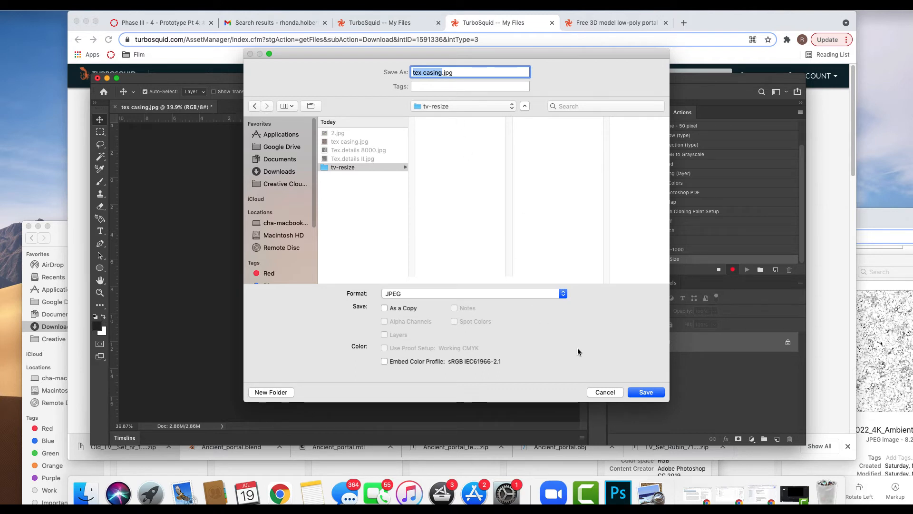
Save tex casing.jpg into tv-resize as a JPEG at Medium quality 5, and stop recording the action
click(645, 392)
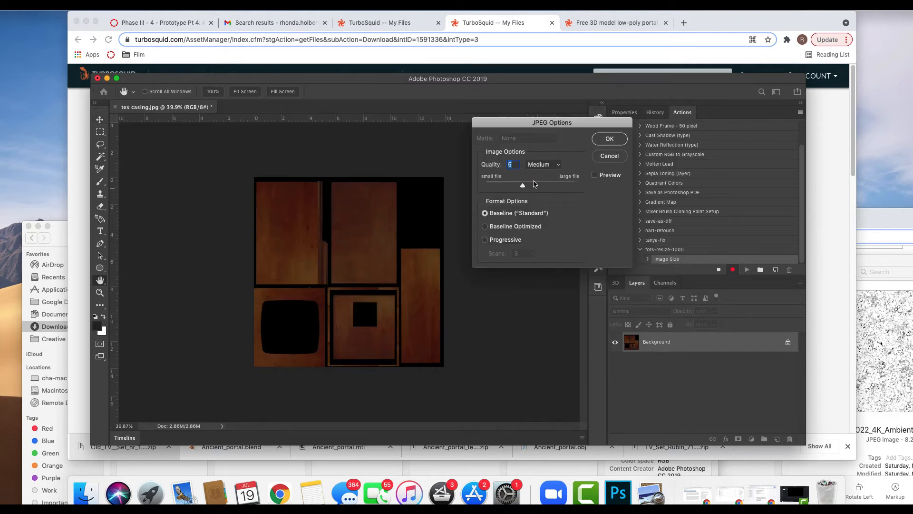
click(609, 139)
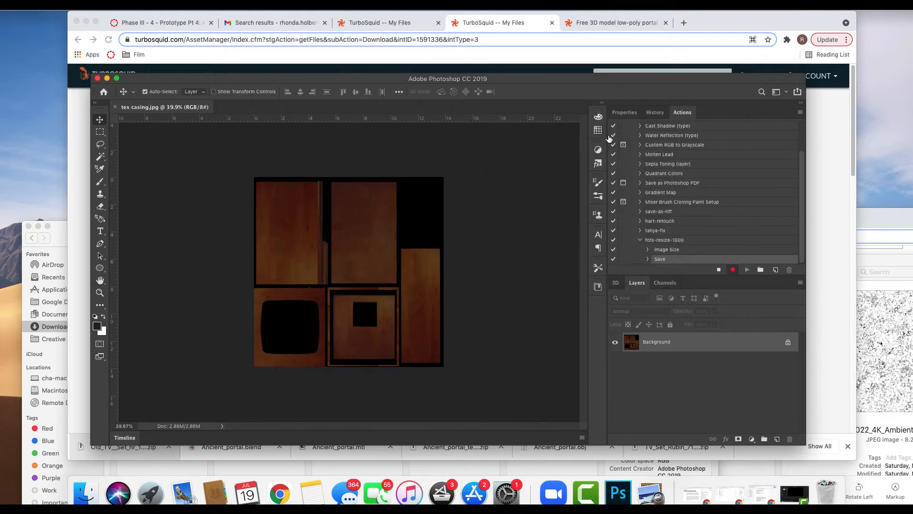
click(718, 270)
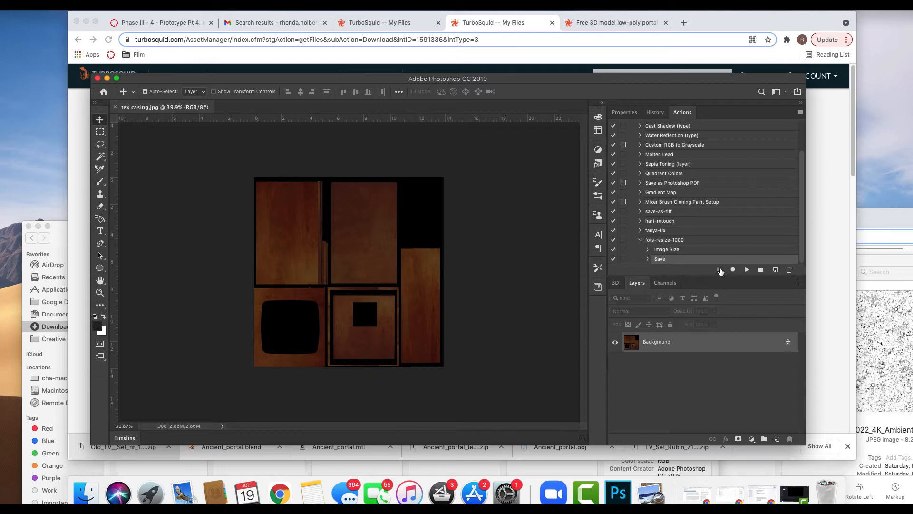
Start a Batch run of the fots-resize-1000 action with the textures folder of Old TV Set nr 1_obj as its source
click(88, 5)
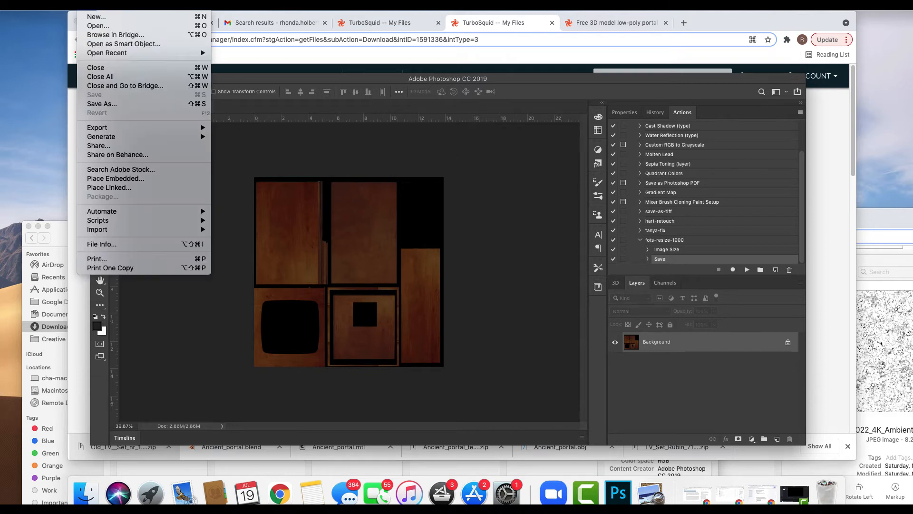
mouse_move(97, 212)
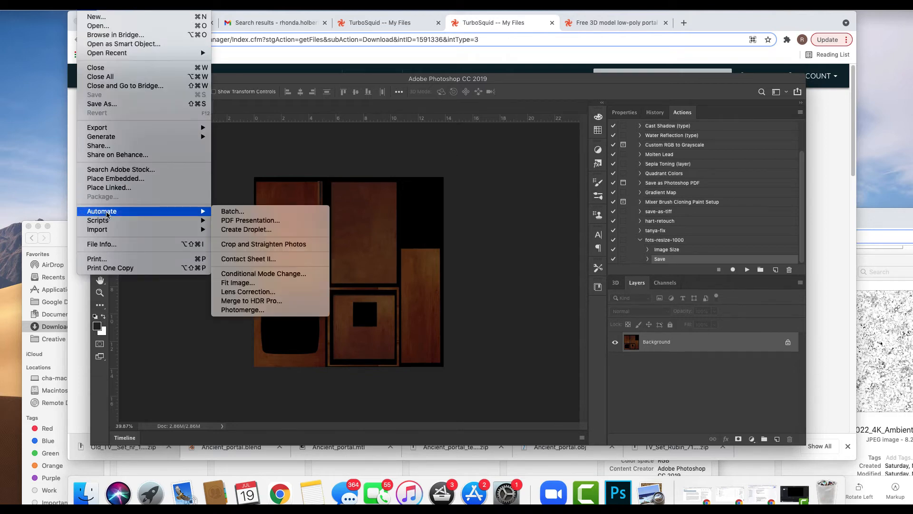
click(244, 214)
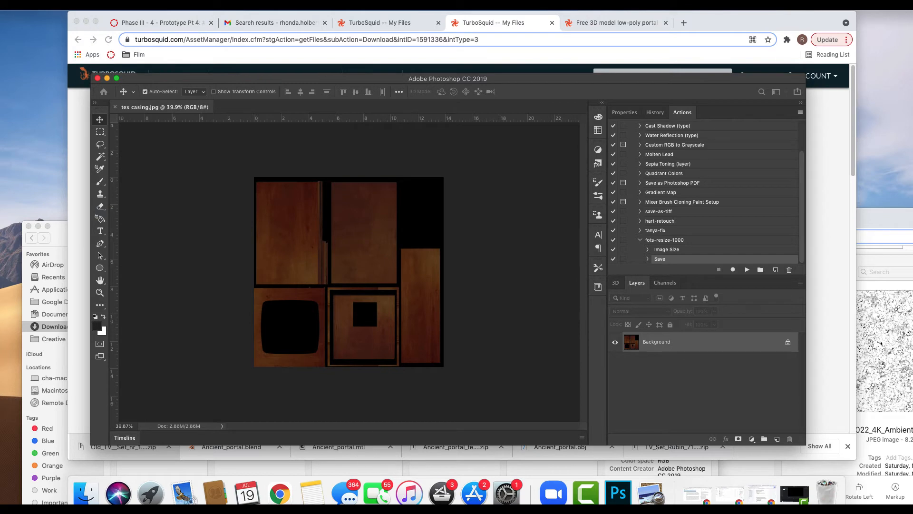
drag(414, 209, 437, 183)
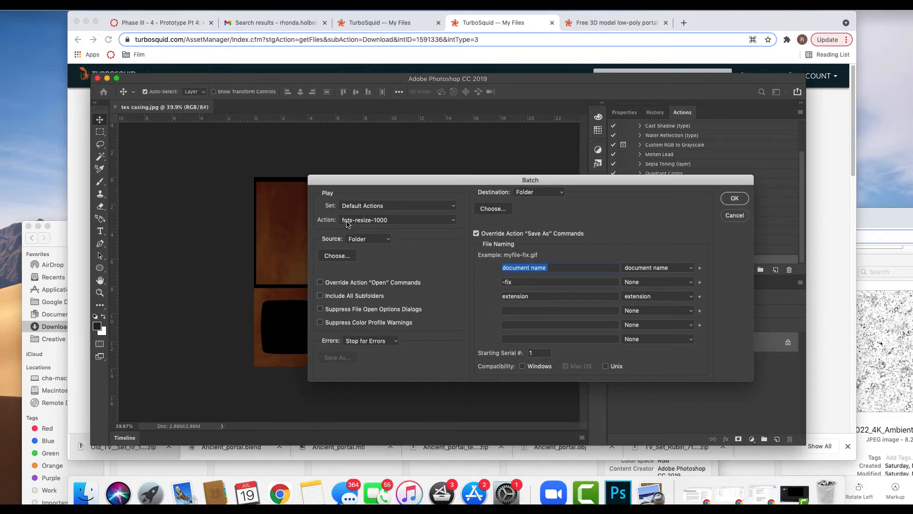
click(367, 239)
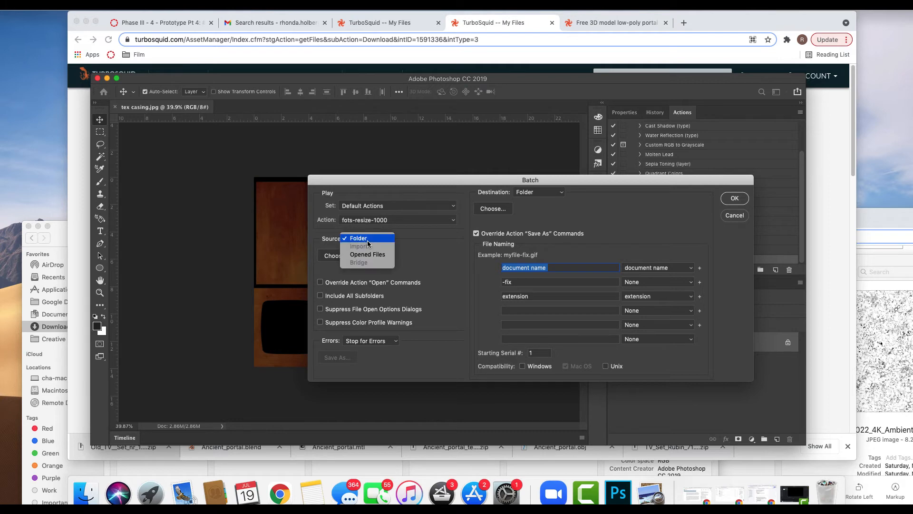
click(370, 239)
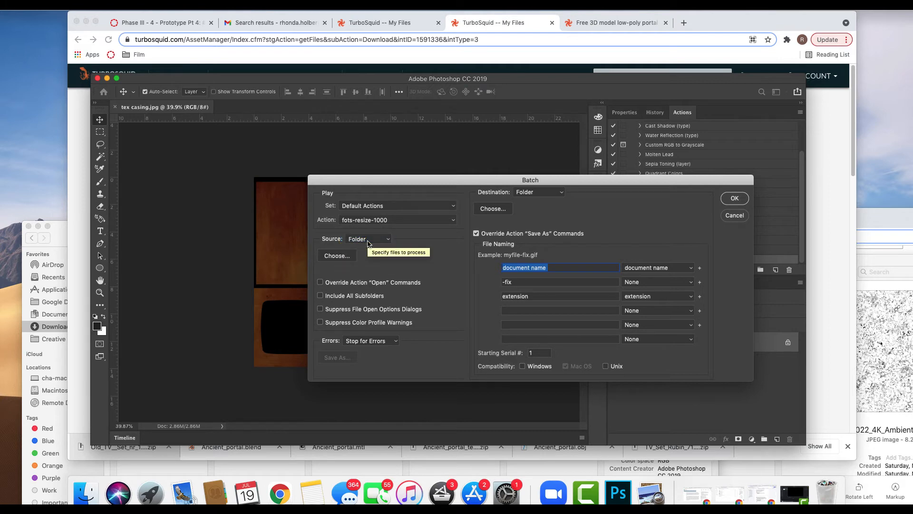
click(336, 255)
click(380, 110)
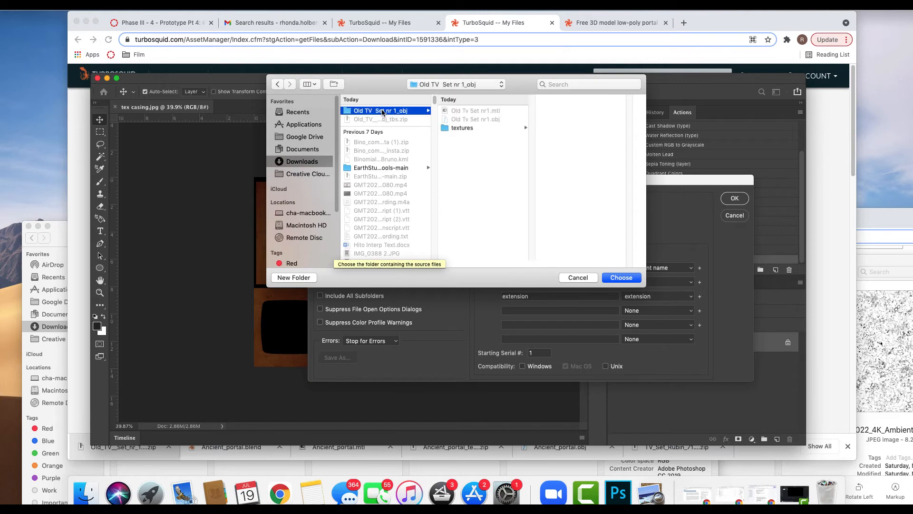
click(461, 129)
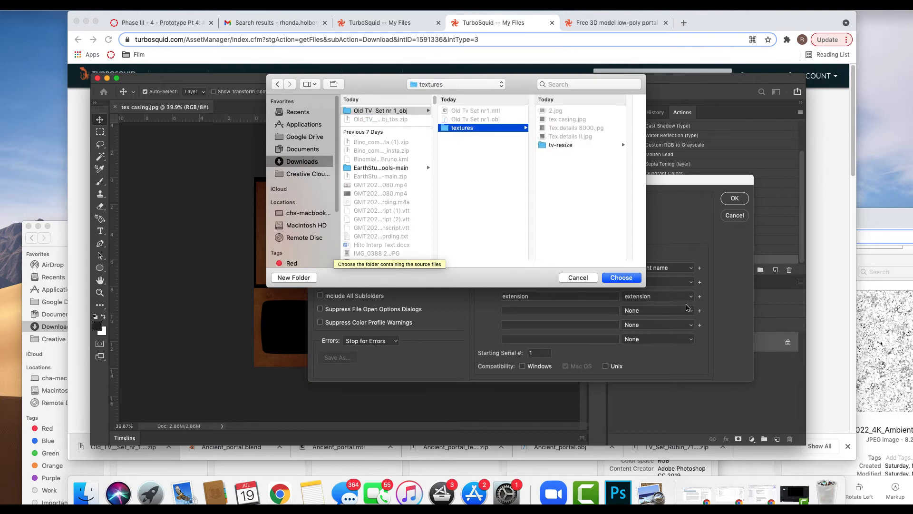
click(620, 278)
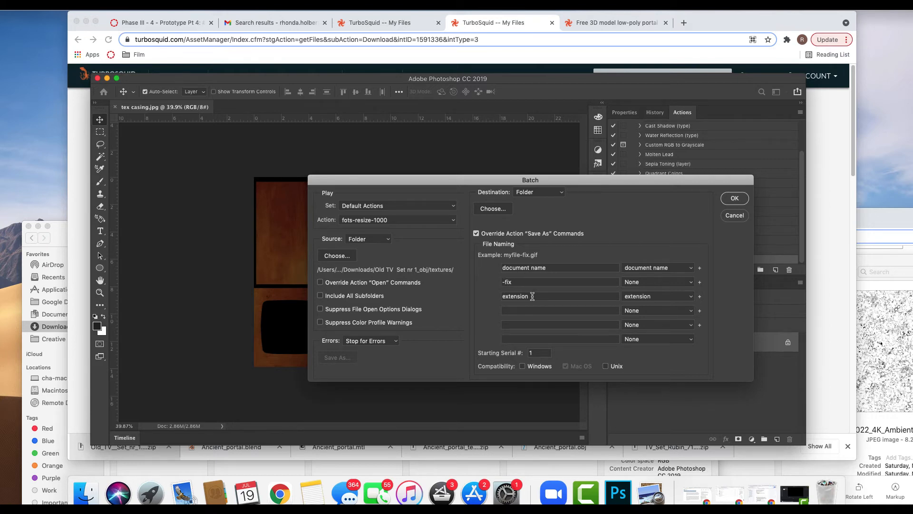
Set the batch file name suffix to -resize-1000 between document name and extension, with Override Action "Save As" Commands enabled
click(512, 282)
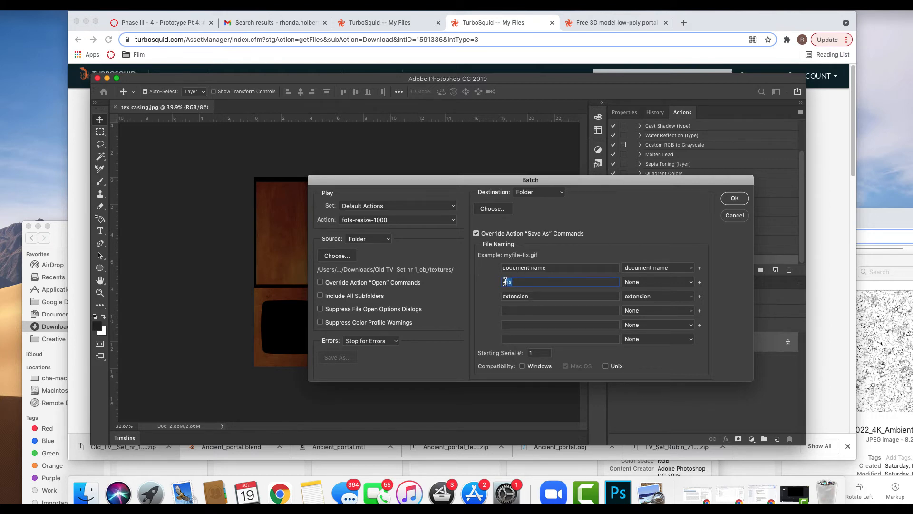
text(-re)
text(aize)
key(BackSpace)
key(BackSpace)
key(BackSpace)
key(BackSpace)
text(size-1000)
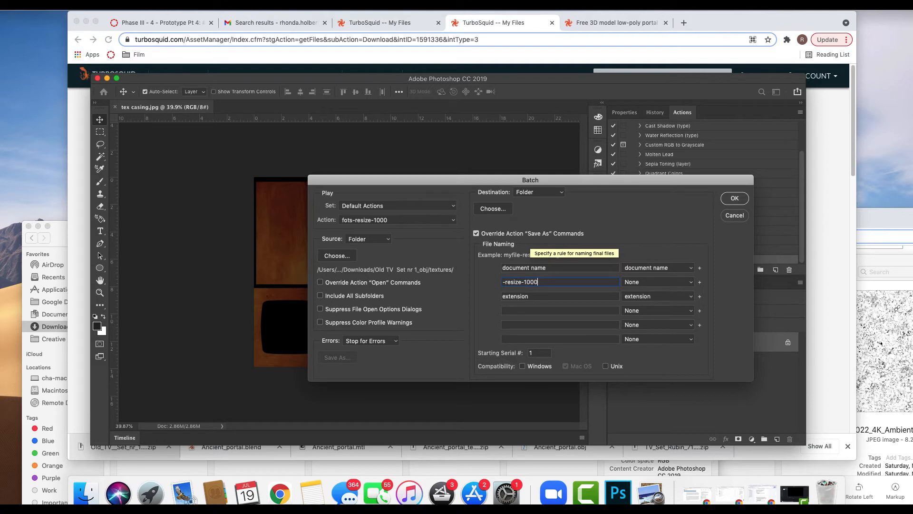
text(-)
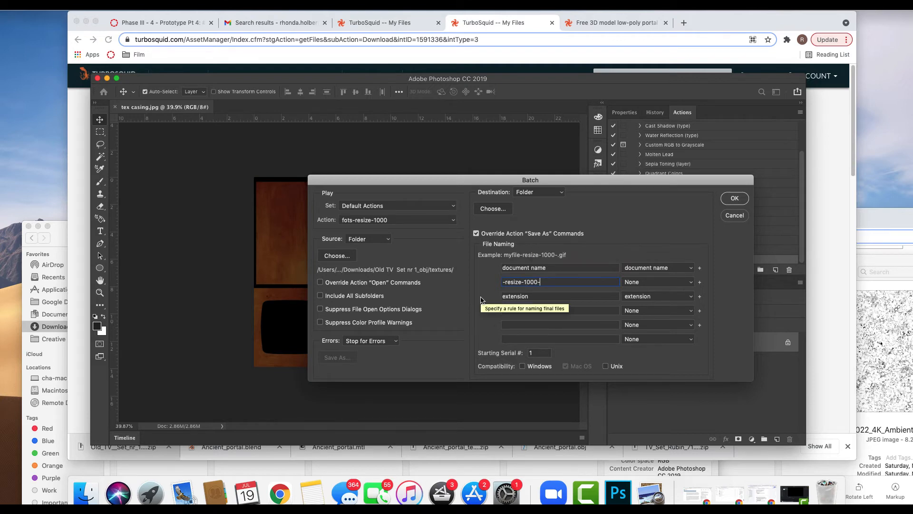
key(BackSpace)
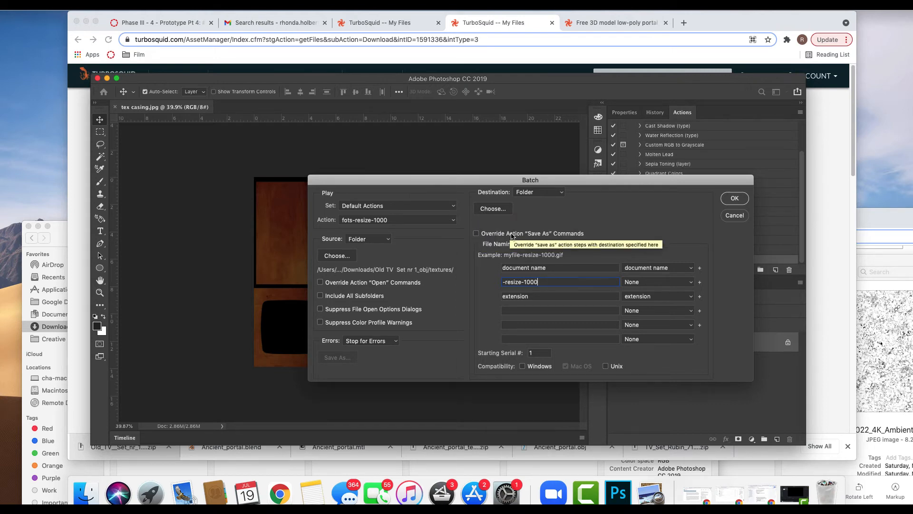
click(477, 233)
Set the tv-resize folder as the batch destination and run the batch
click(526, 181)
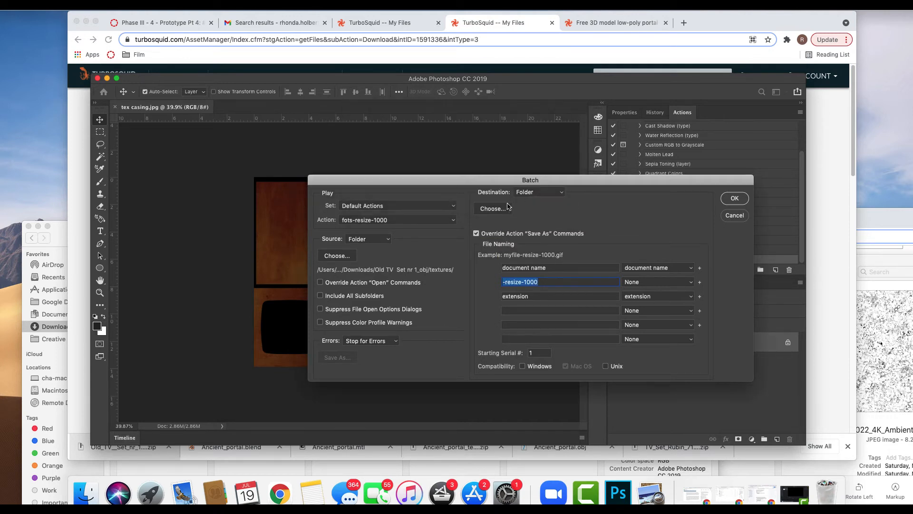
click(493, 208)
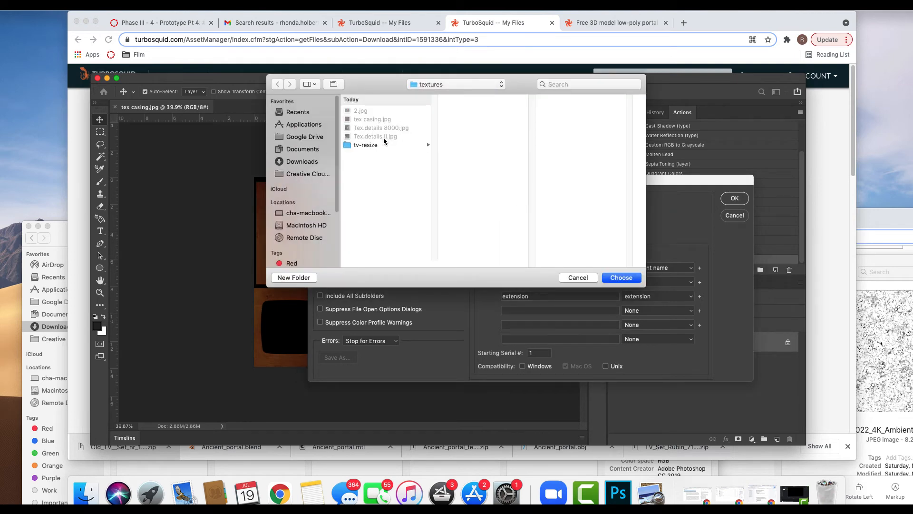
click(385, 143)
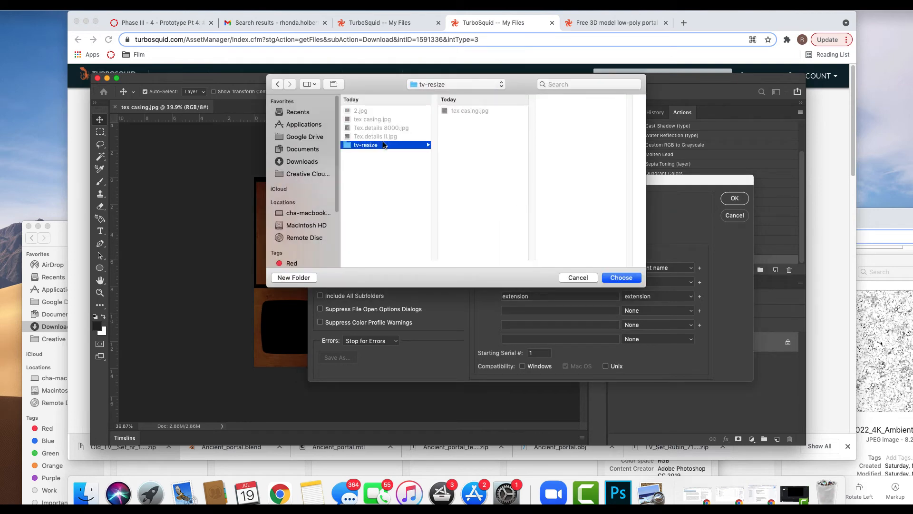
click(621, 277)
click(735, 199)
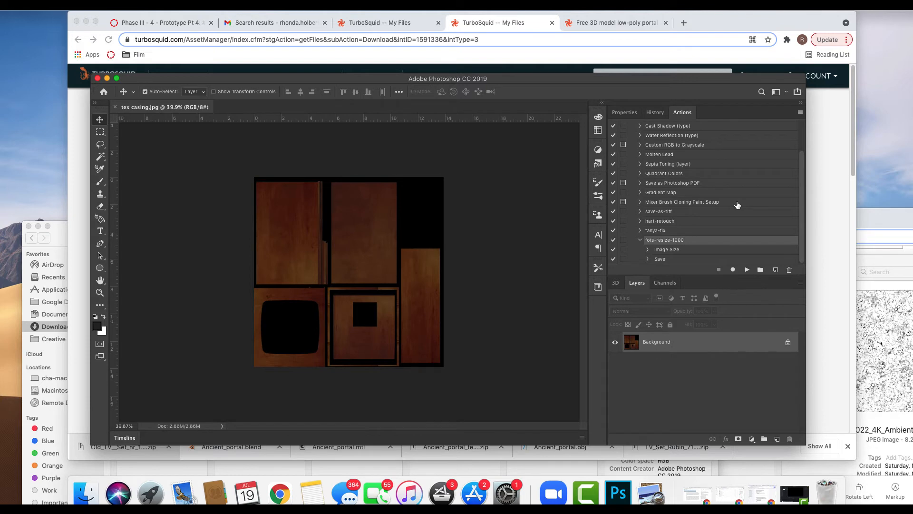
Switch to Finder and open the tv-resize folder inside the textures folder of Old TV Set nr 1_obj
click(86, 494)
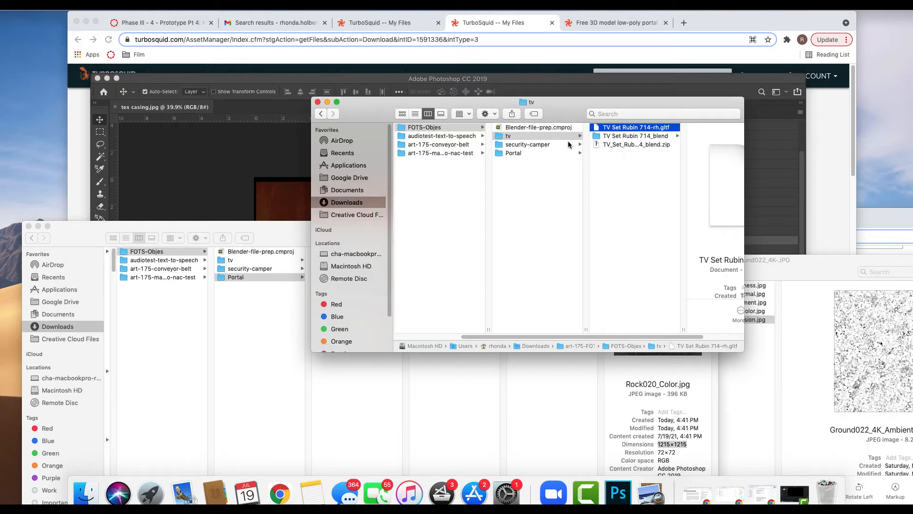
scroll(455, 170, left, 5)
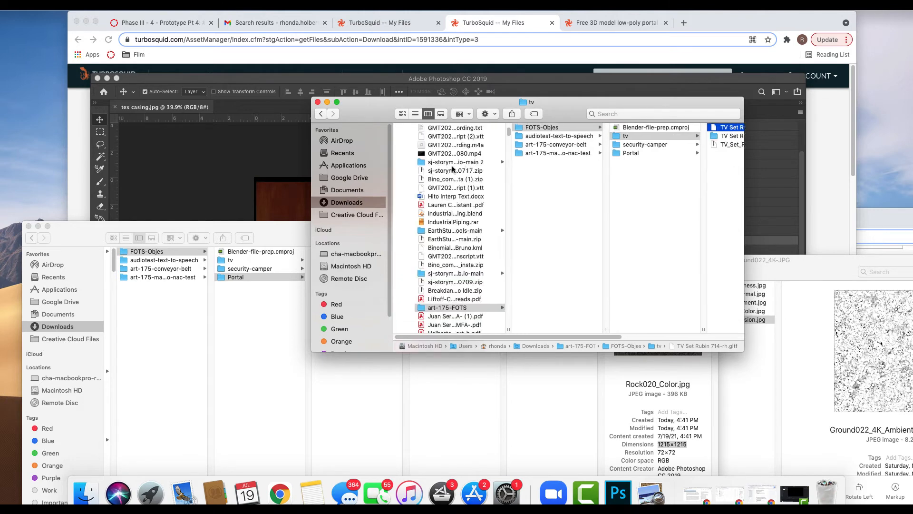
click(432, 127)
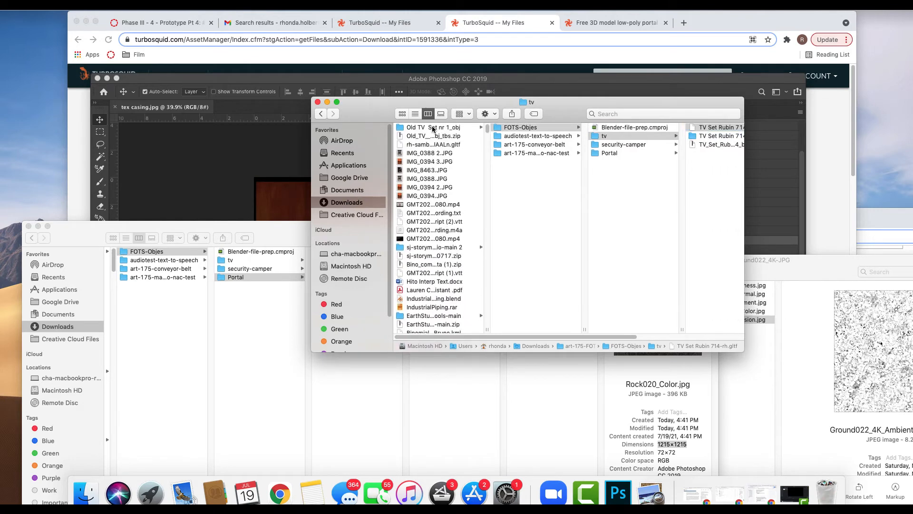
click(522, 128)
click(614, 128)
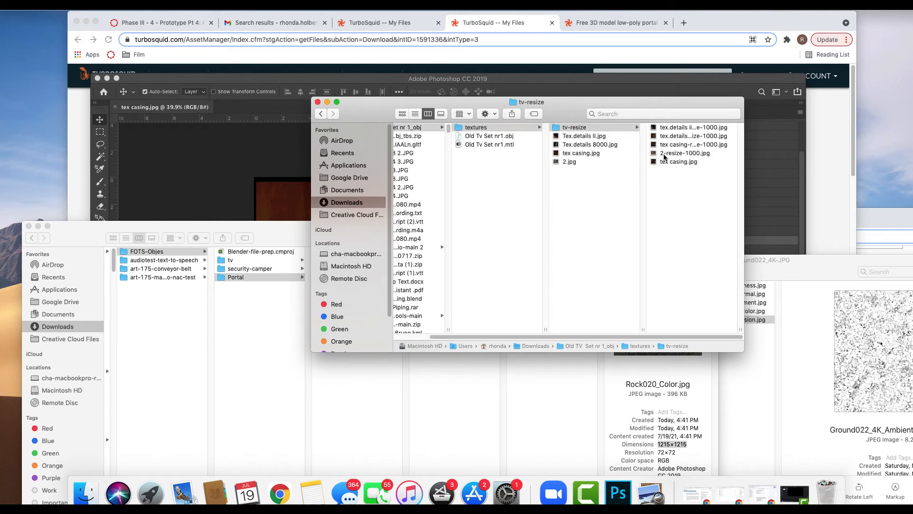
Compare tex casing.jpg with its -resize-1000 copy in tv-resize and move tex casing.jpg to the Trash
click(665, 153)
click(570, 164)
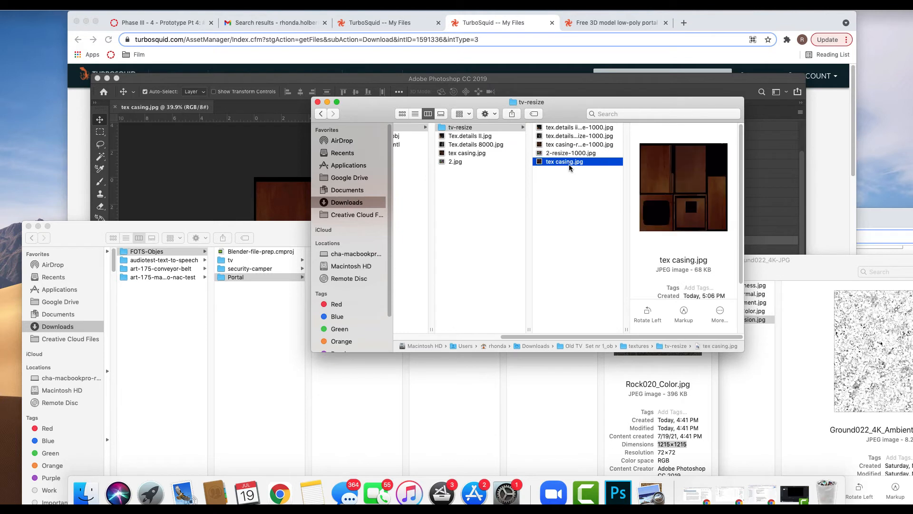
click(605, 145)
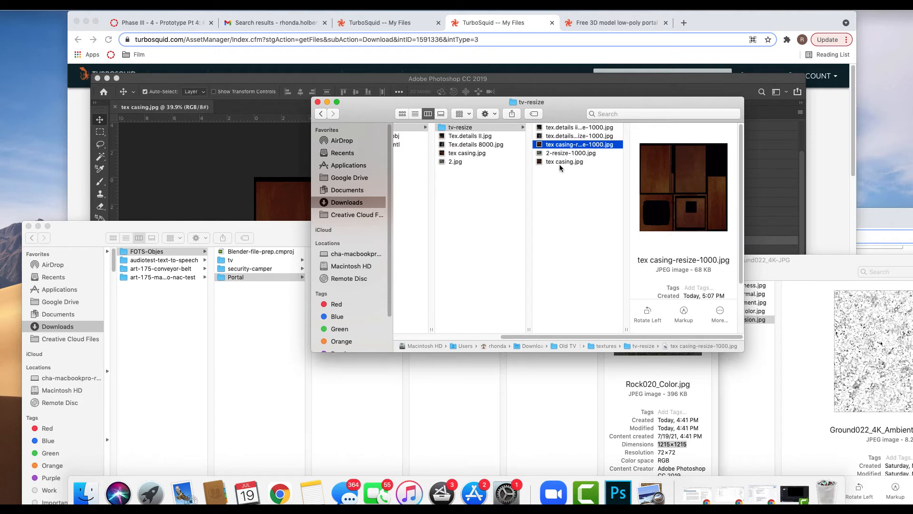
drag(554, 162, 828, 492)
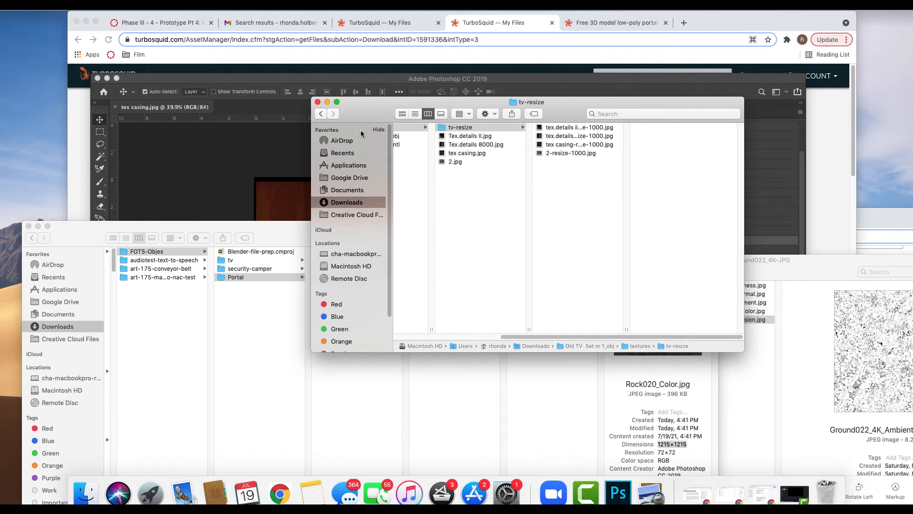
Check the previews and pixel dimensions of the batch-resized texture files in tv-resize
click(594, 146)
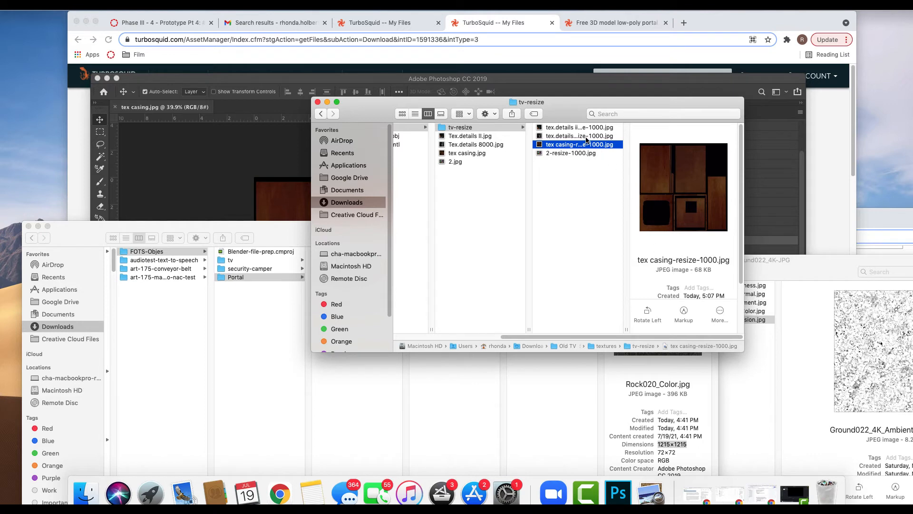
click(589, 135)
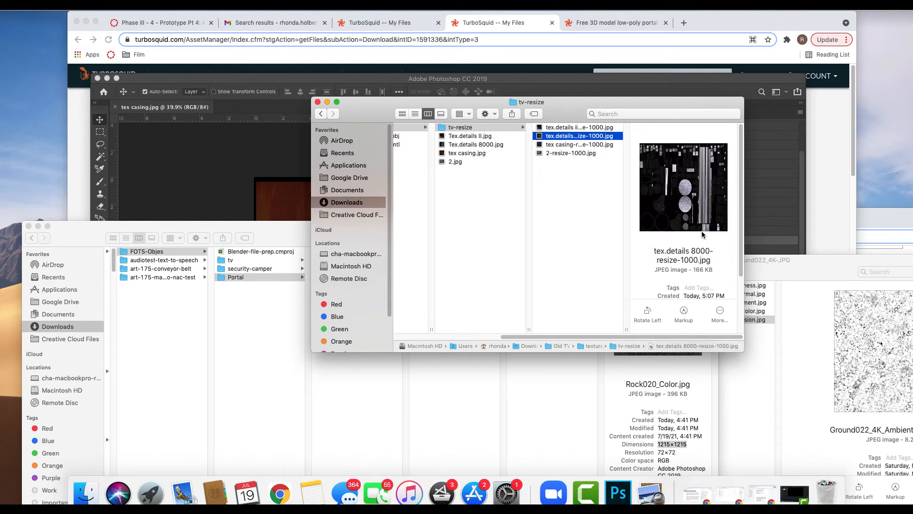
scroll(661, 283, down, 5)
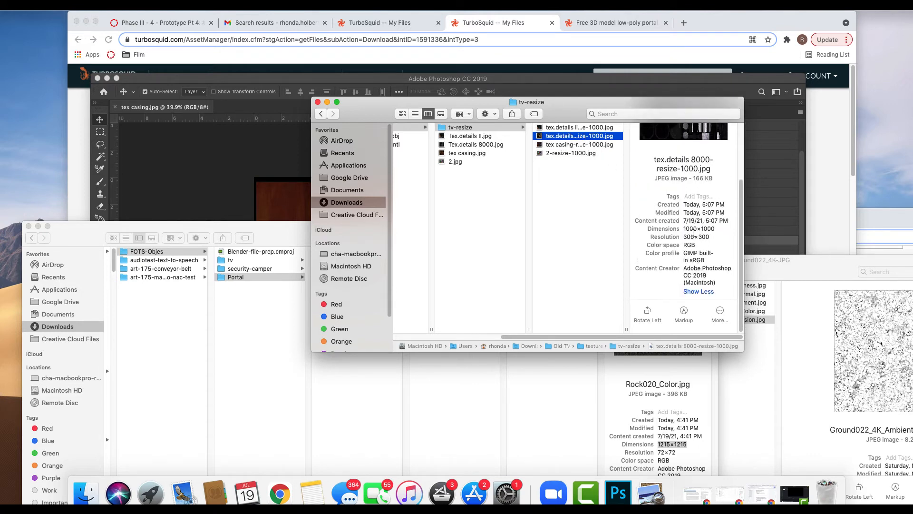
click(571, 128)
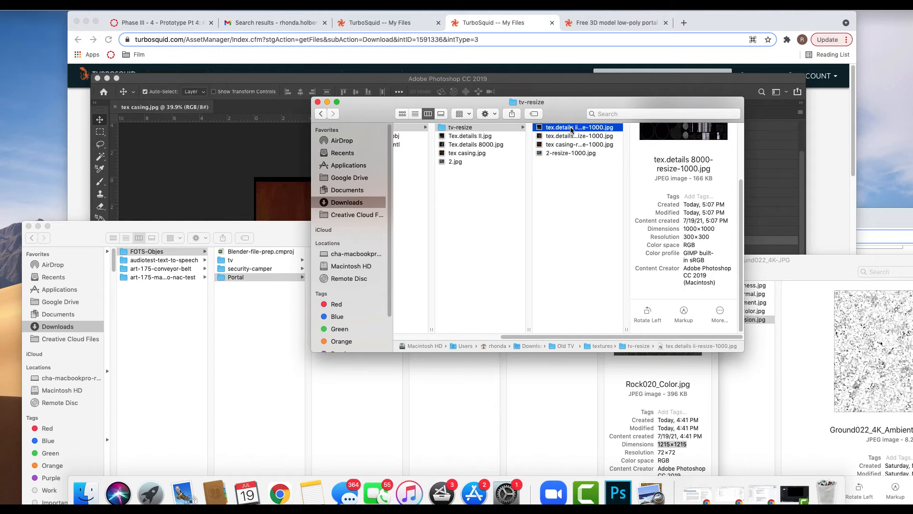
click(274, 156)
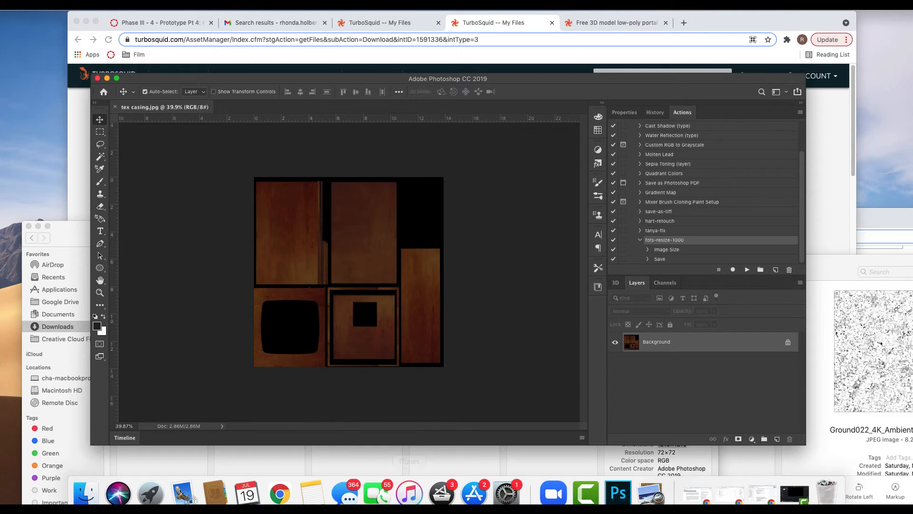
click(807, 15)
drag(791, 19, 809, 144)
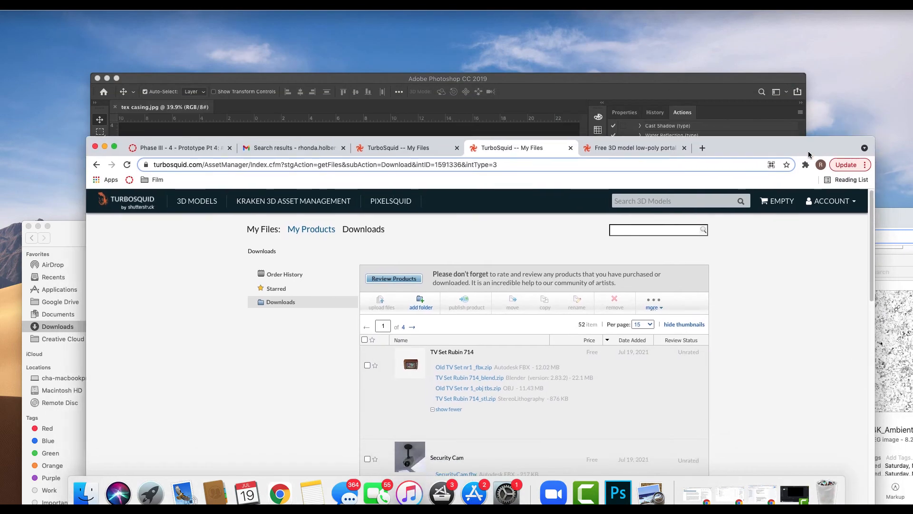
key(ctrl+Up)
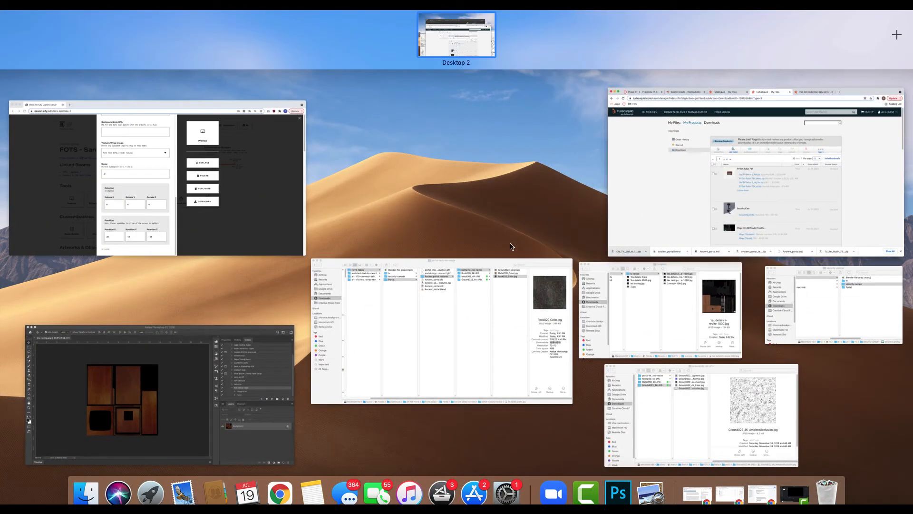
click(510, 246)
Launch Blender and delete all default objects from the new scene
key(super+space)
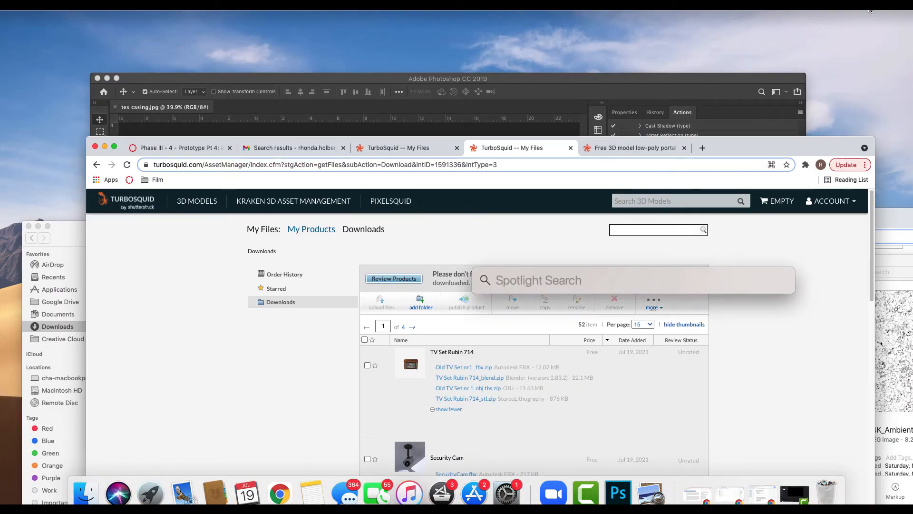
text(blender)
key(Return)
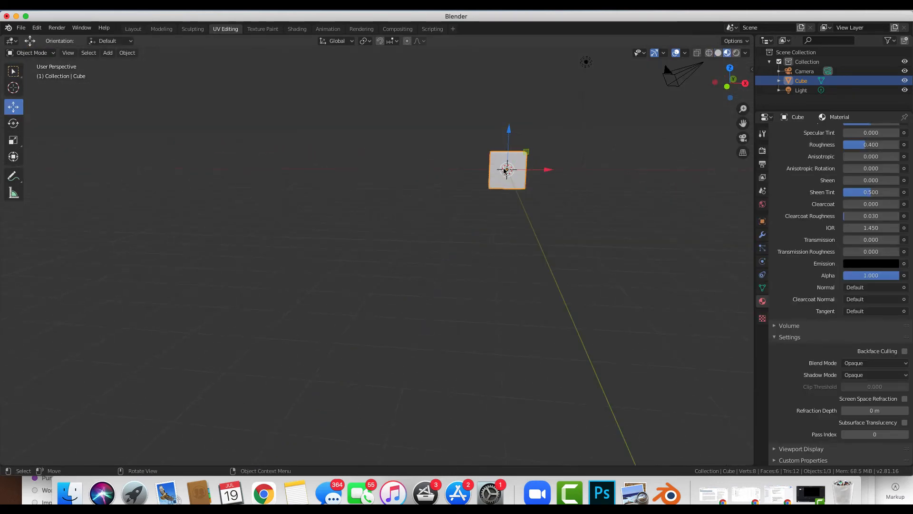
key(a)
key(x)
click(505, 170)
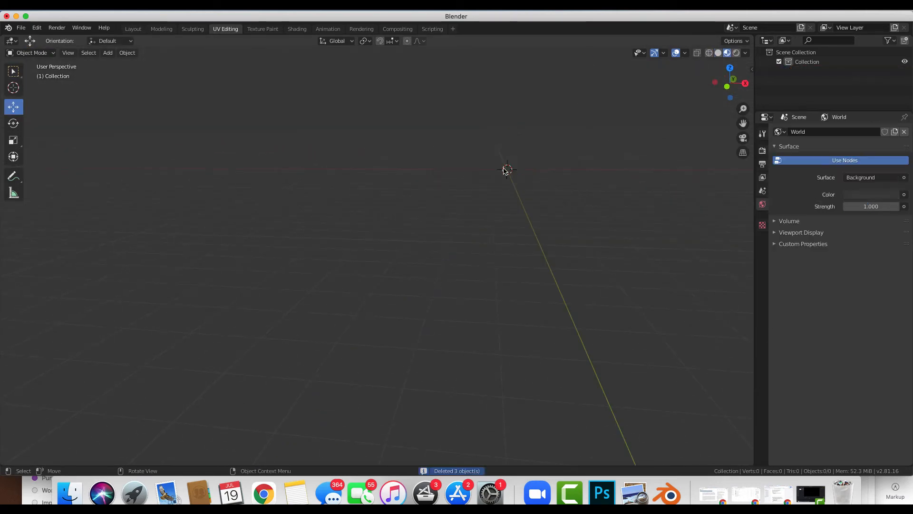
scroll(337, 222, left, 10)
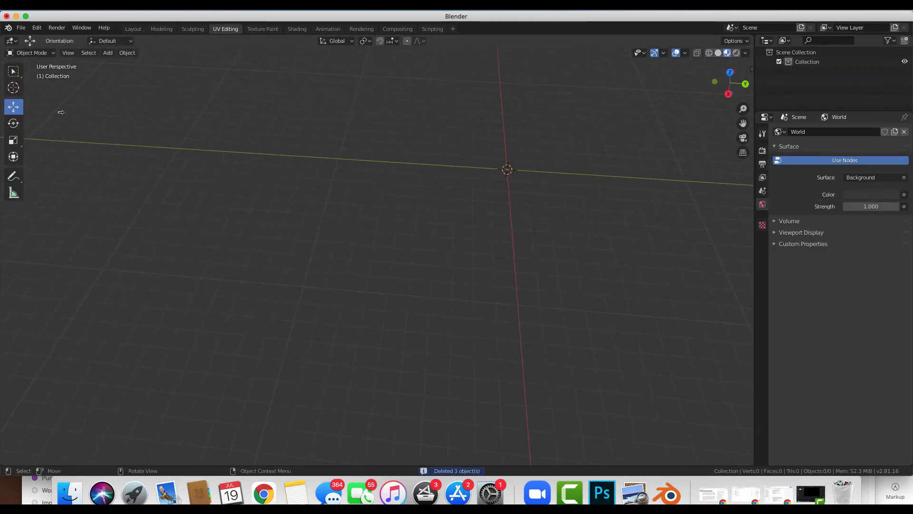
click(21, 28)
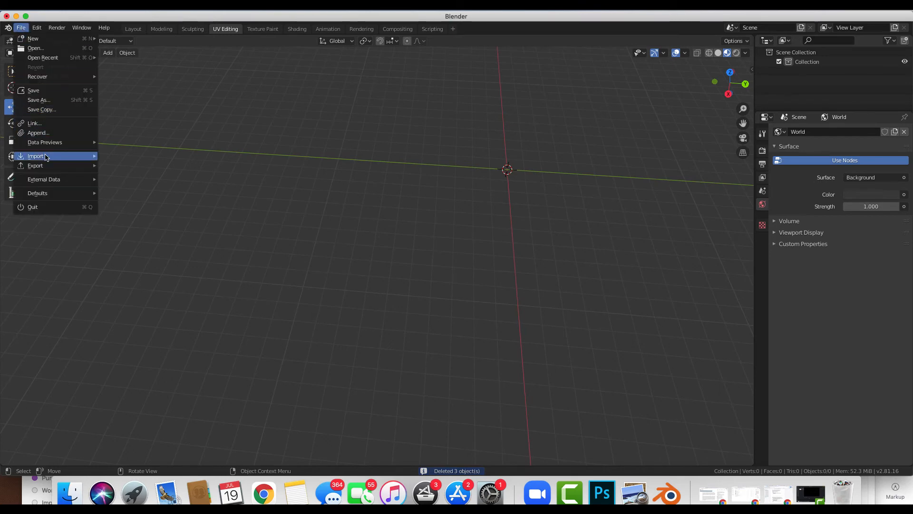
mouse_move(47, 157)
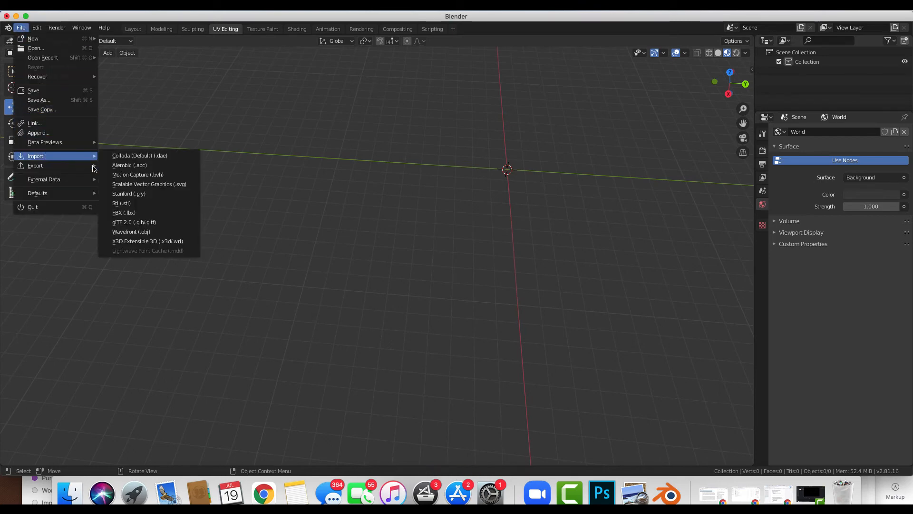
click(146, 223)
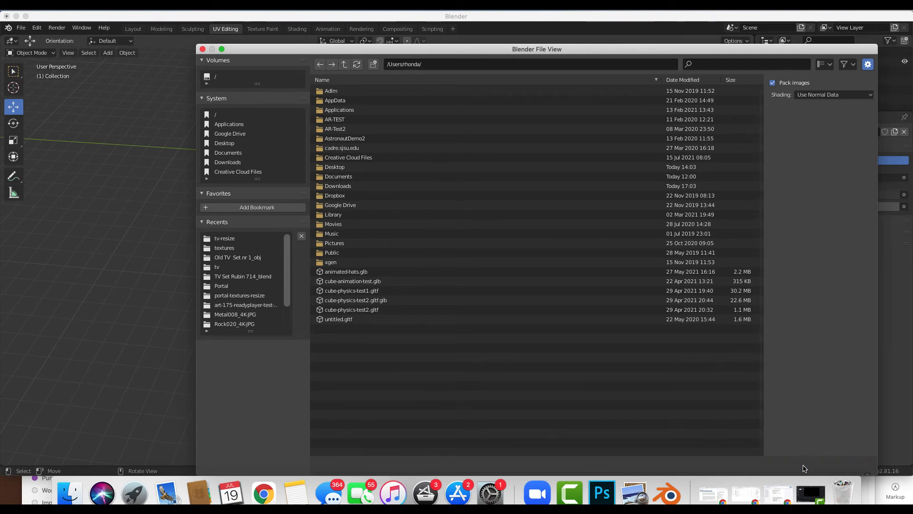
click(778, 465)
Import the Wavefront model Old Tv Set nr1.obj from the Old TV Set nr 1_obj folder, dismissing the Wi-Fi login window
click(21, 28)
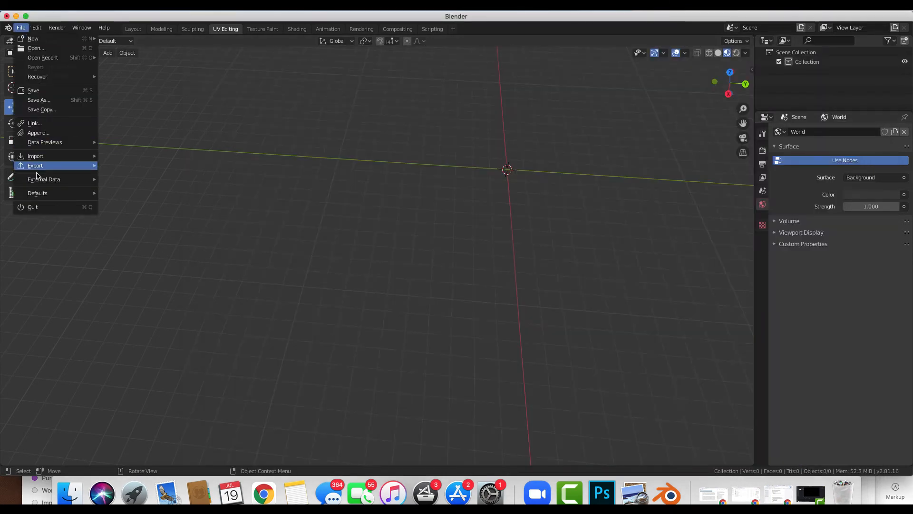
mouse_move(41, 161)
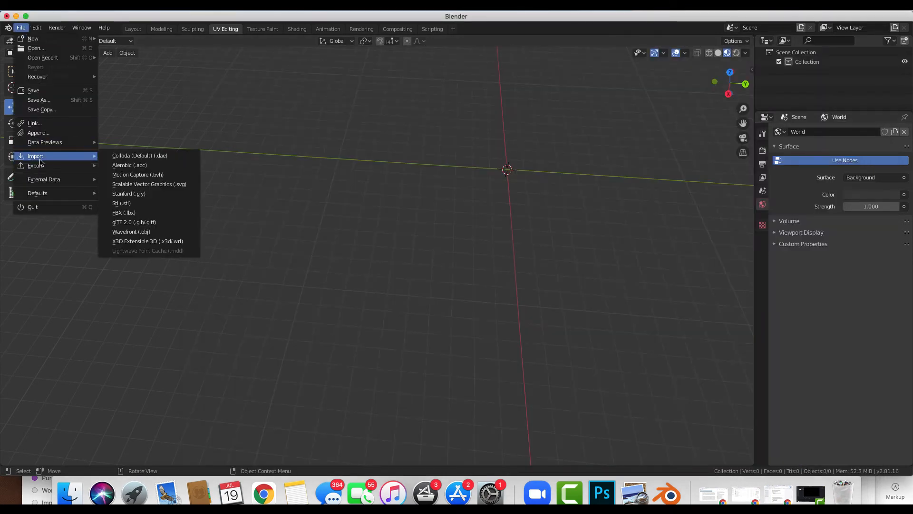
click(155, 231)
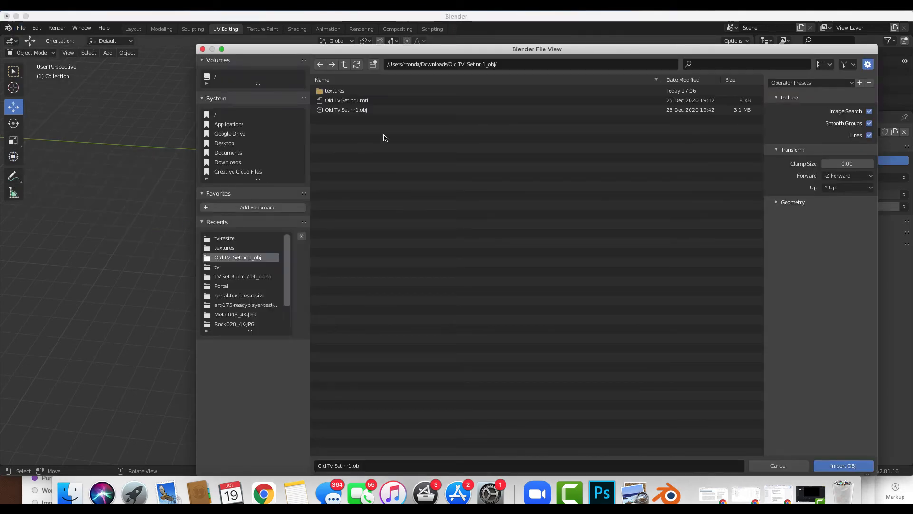
click(353, 111)
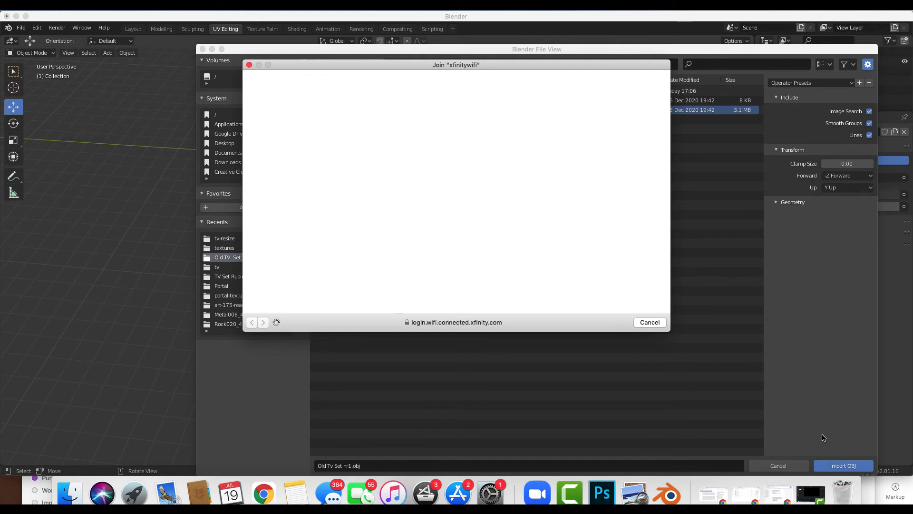
click(650, 323)
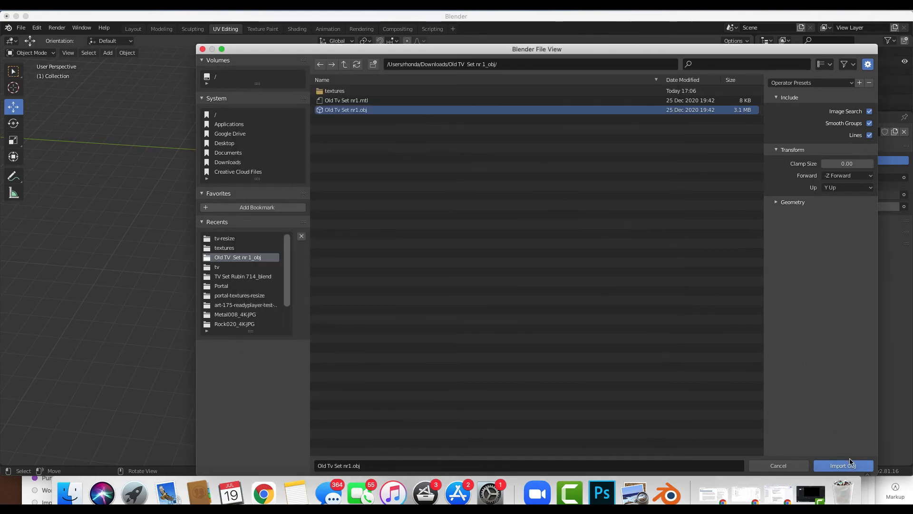
click(850, 464)
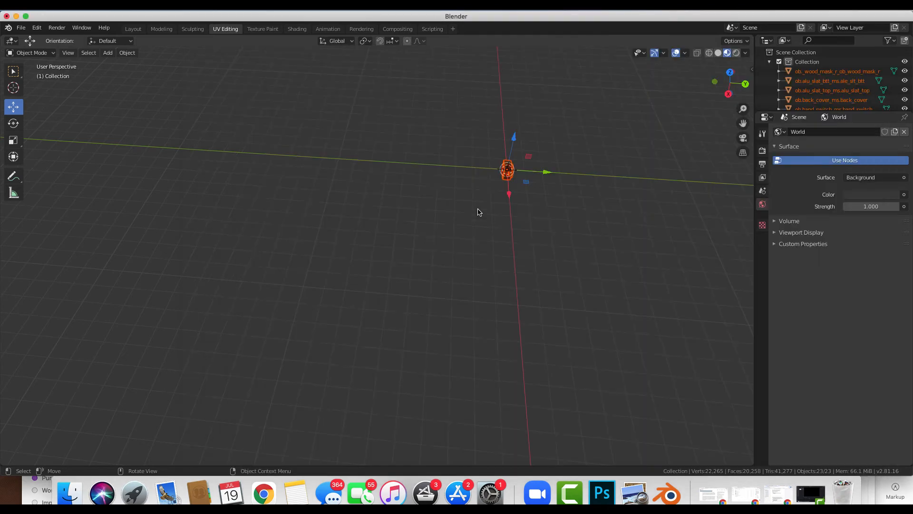
Select the TV's kinescope screen in a close-up of the model and show its transform properties beside the viewport
scroll(522, 155, up, 8)
scroll(522, 155, left, 8)
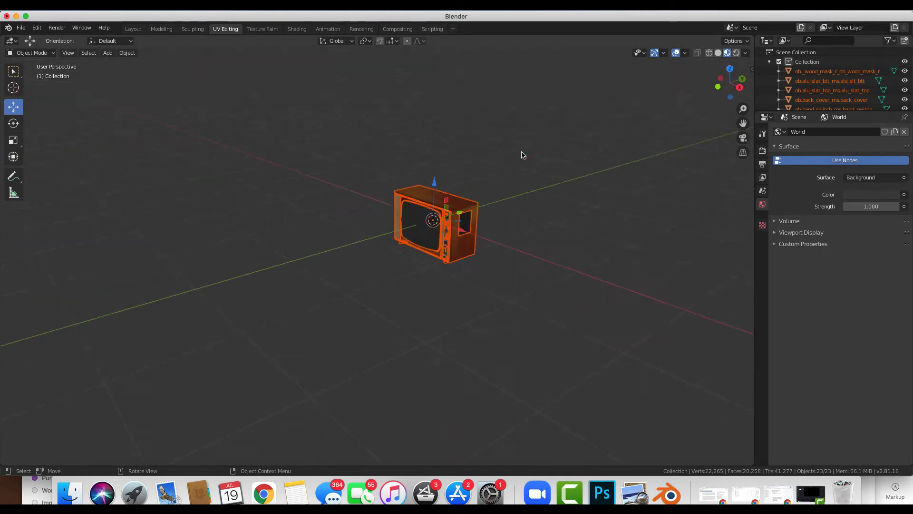
scroll(522, 155, right, 5)
scroll(522, 155, left, 2)
scroll(518, 155, left, 2)
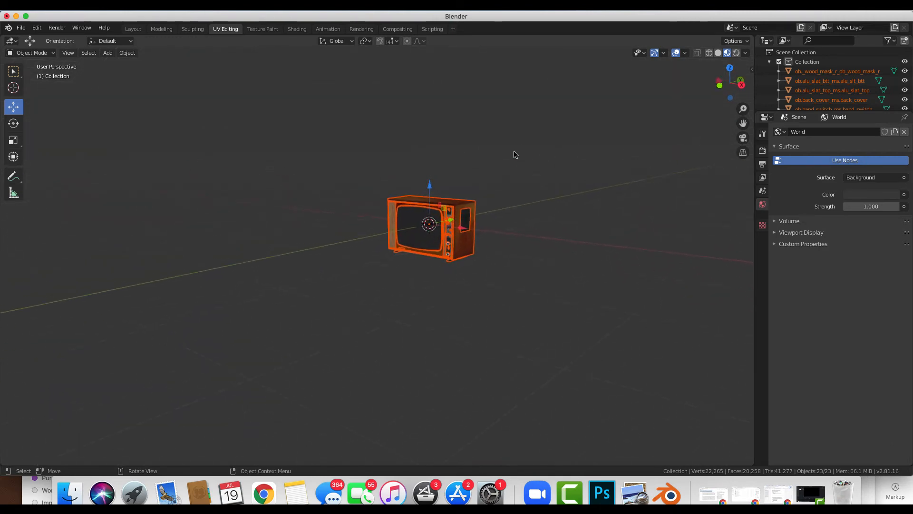
scroll(452, 217, up, 6)
click(258, 221)
key(n)
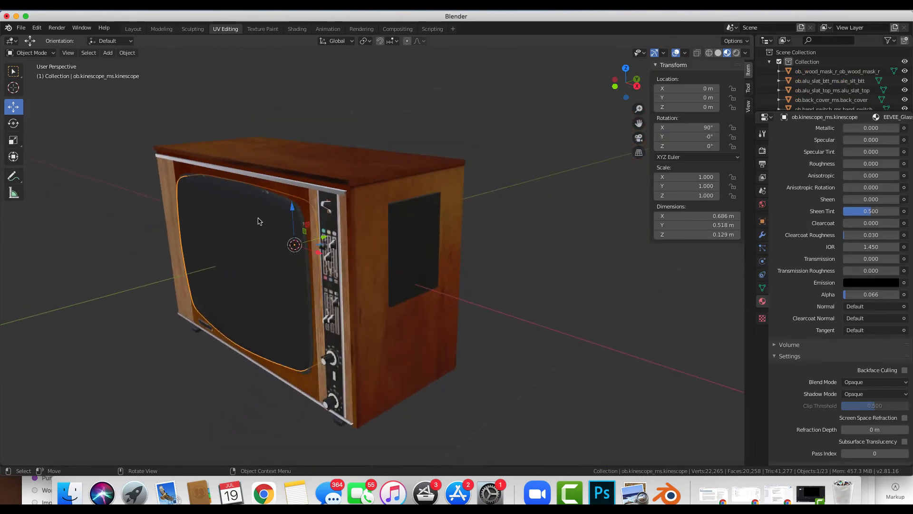
scroll(196, 298, up, 5)
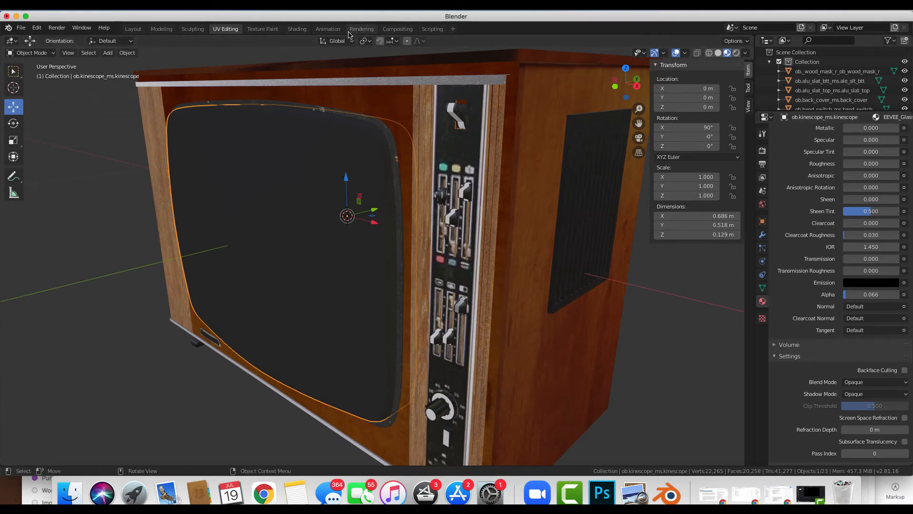
Switch to the Shading workspace and feed an Image Texture into the Base Color of the screen's EEVEE_Glass_Shader material
click(297, 29)
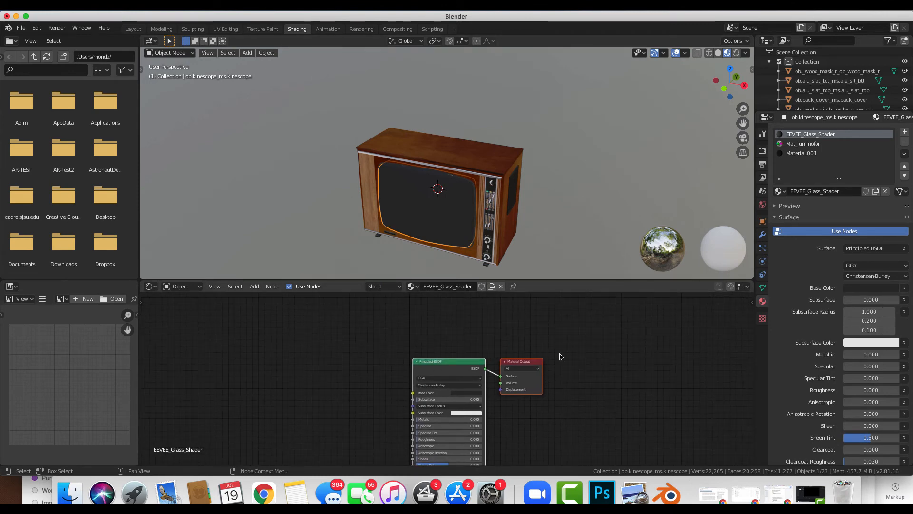
click(903, 288)
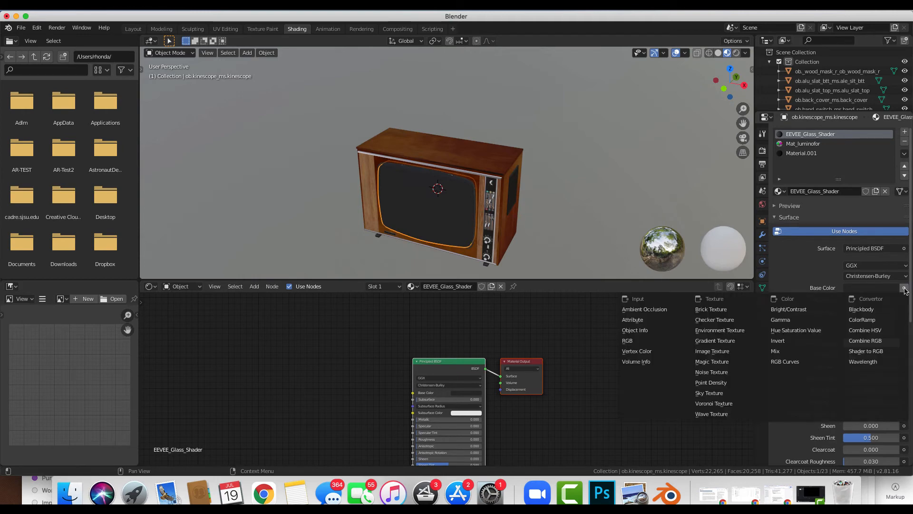
click(905, 289)
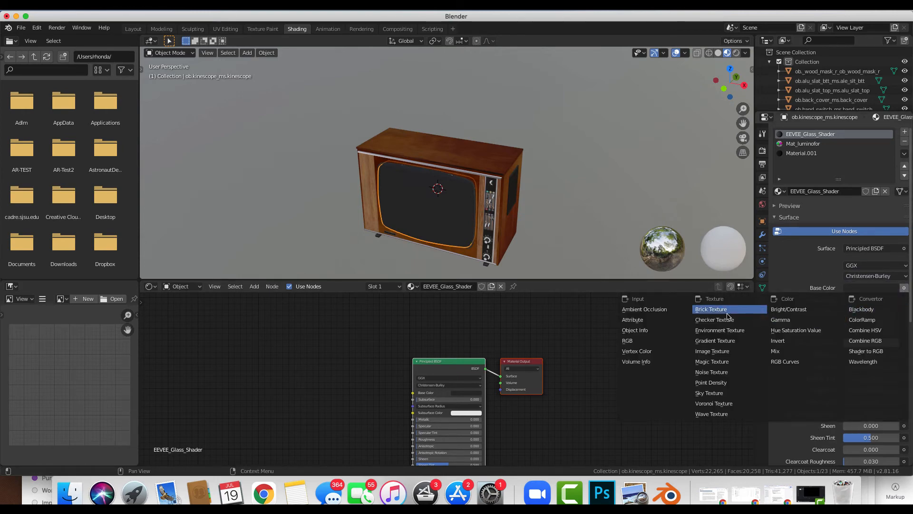
click(723, 351)
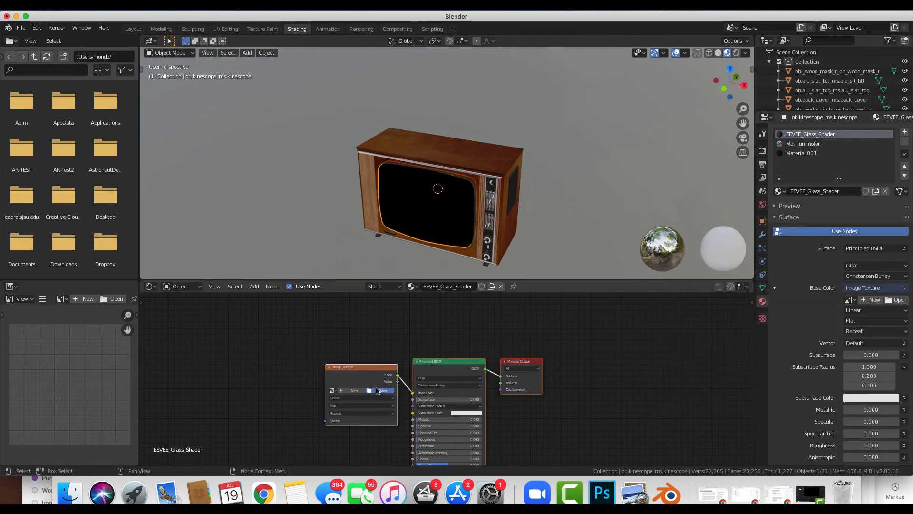
Load 2-resize-1000.jpg from the textures/tv-resize folder into the screen material's Image Texture node
click(379, 390)
click(246, 239)
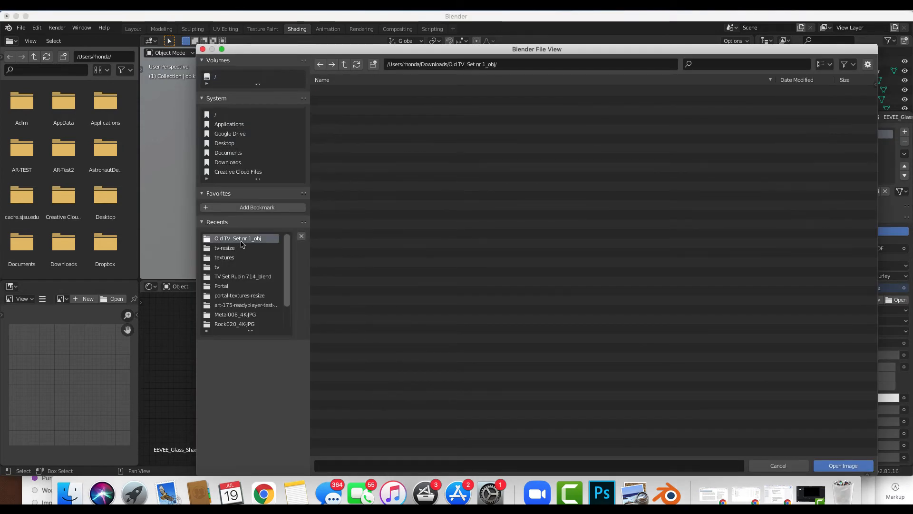
double_click(332, 92)
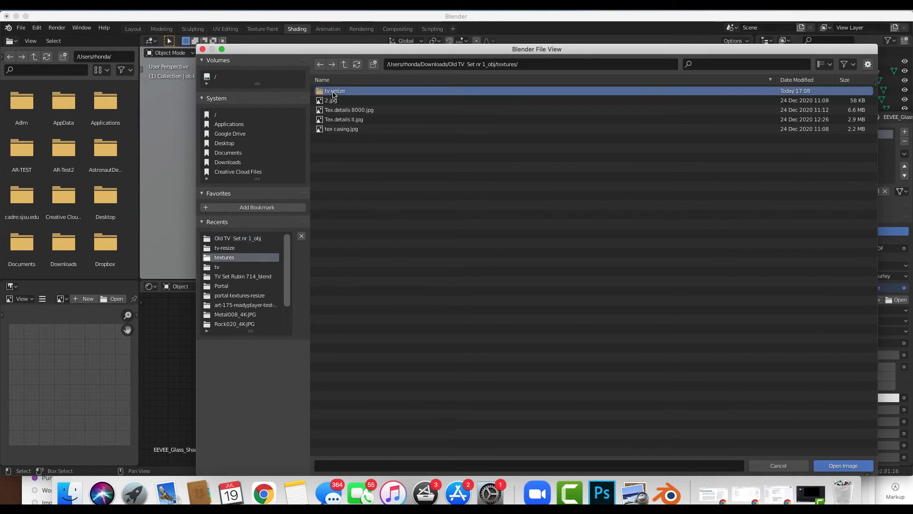
double_click(332, 92)
click(333, 90)
click(843, 465)
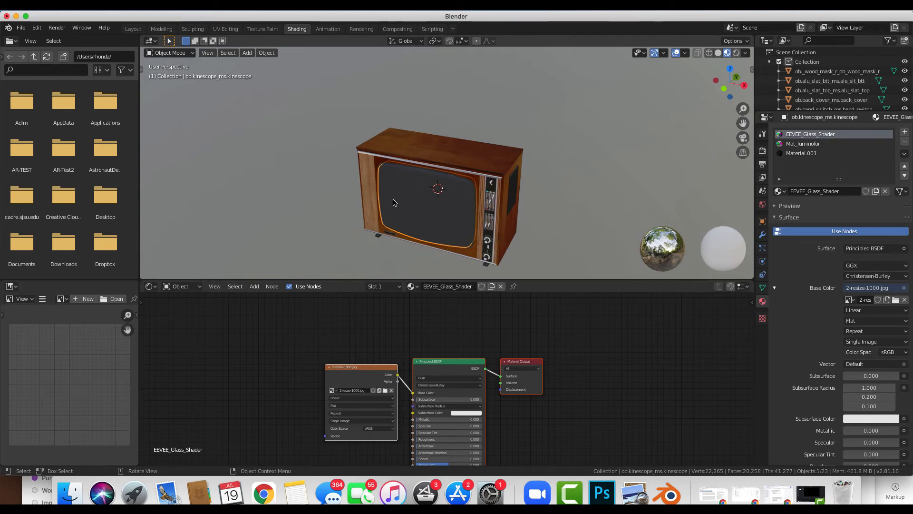
Put the kinescope screen mesh in Edit Mode with all its vertices selected and view it in the UV Editing workspace
key(Tab)
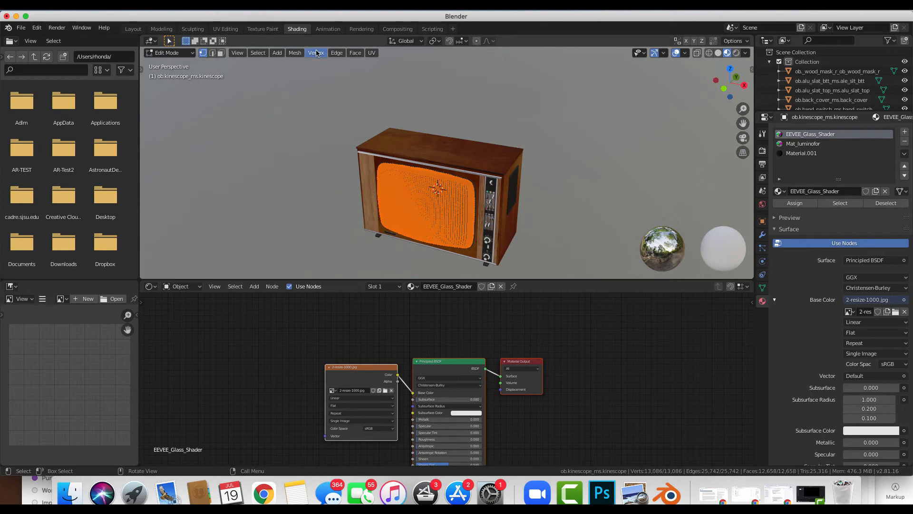
click(228, 30)
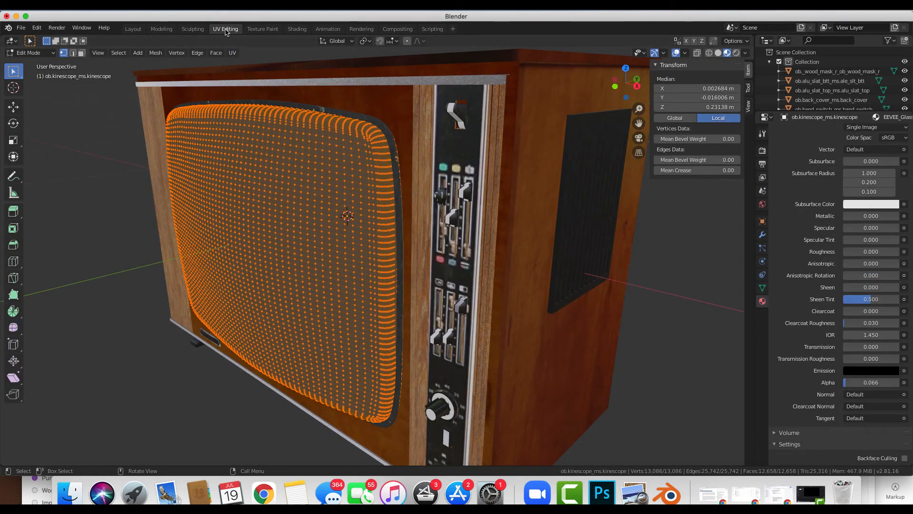
middle_drag(262, 157, 265, 149)
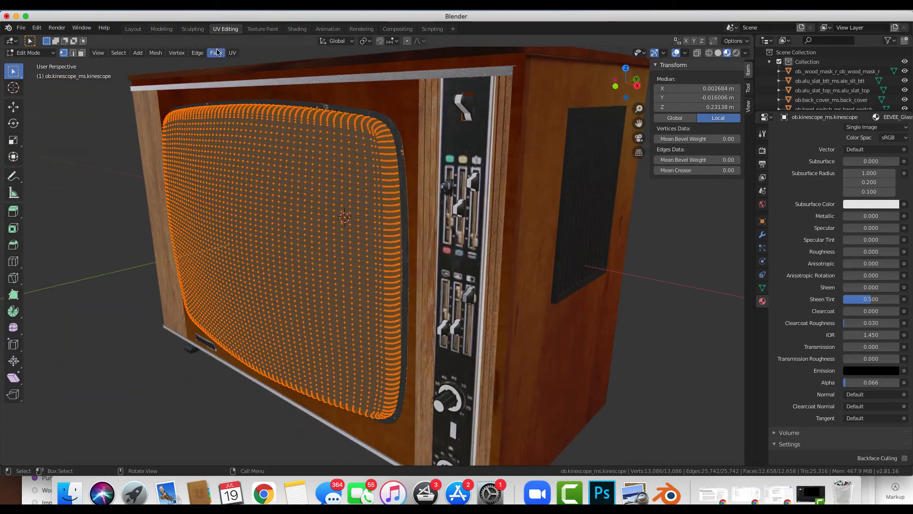
key(Tab)
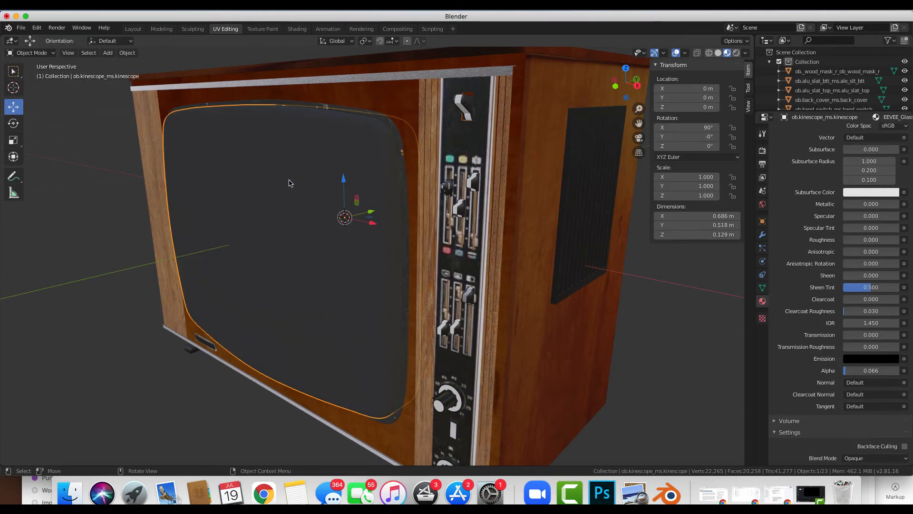
key(Tab)
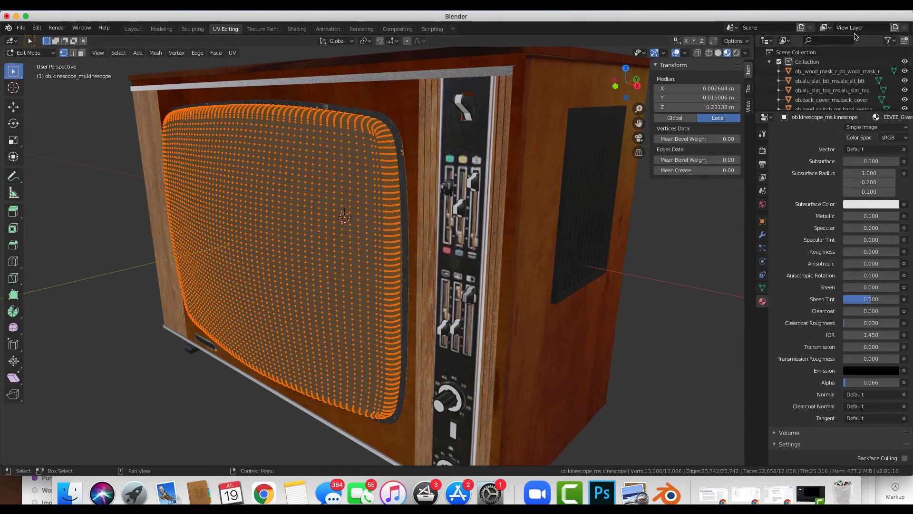
click(140, 30)
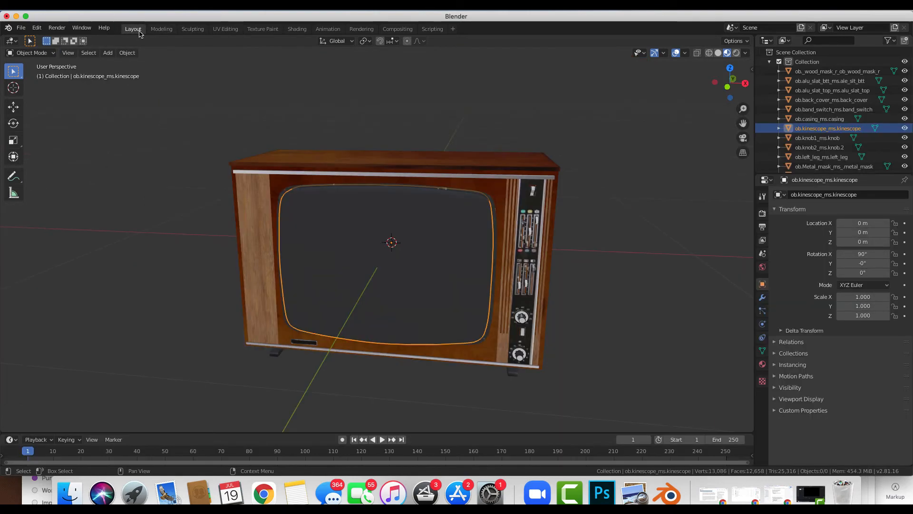
click(225, 29)
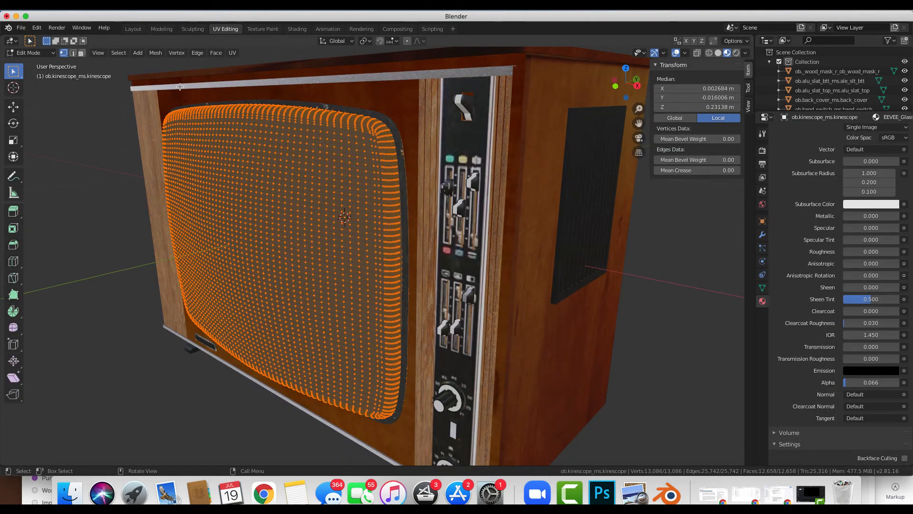
Split the 3D viewport vertically into two areas and turn the first one into a UV Editor
drag(753, 39, 428, 66)
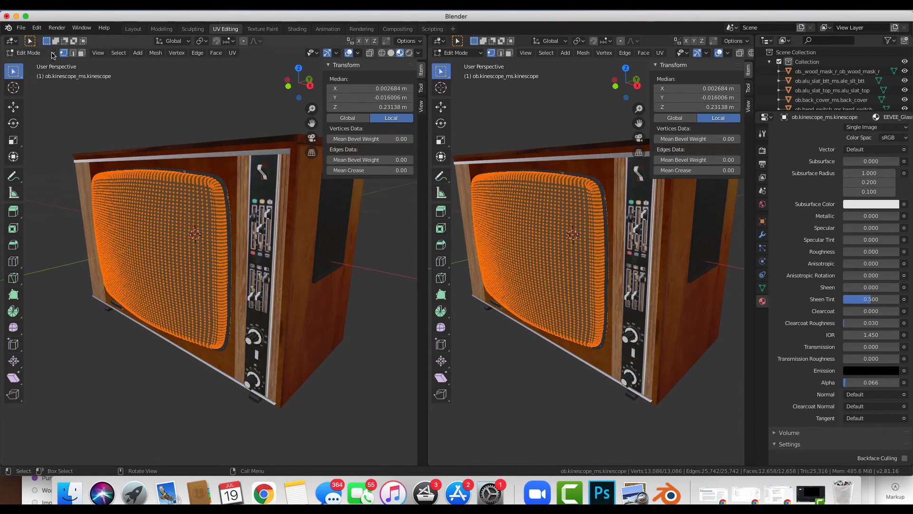
click(15, 43)
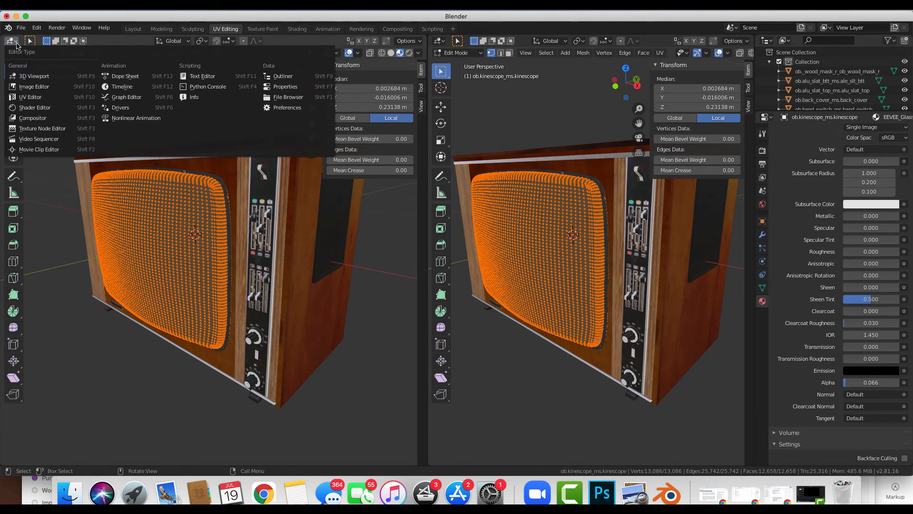
click(30, 97)
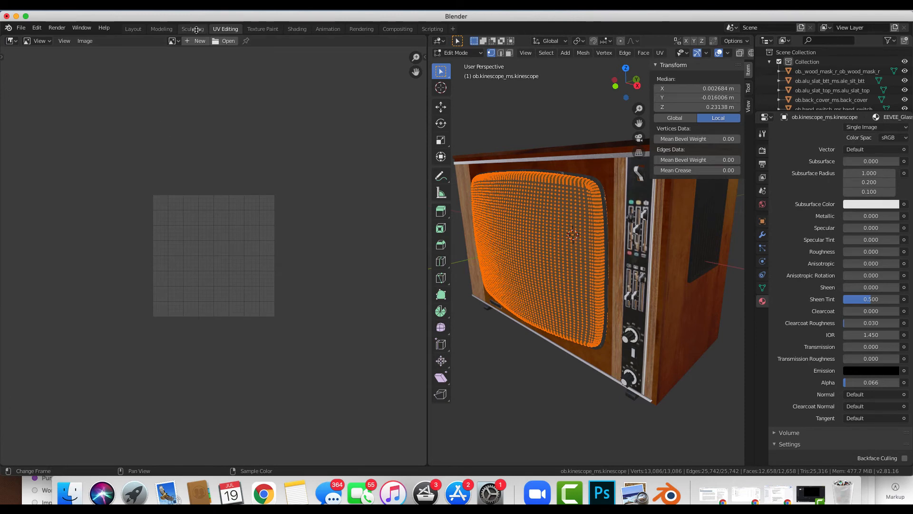
Display the 2-resize-1000.jpg image in the UV Editor
click(174, 41)
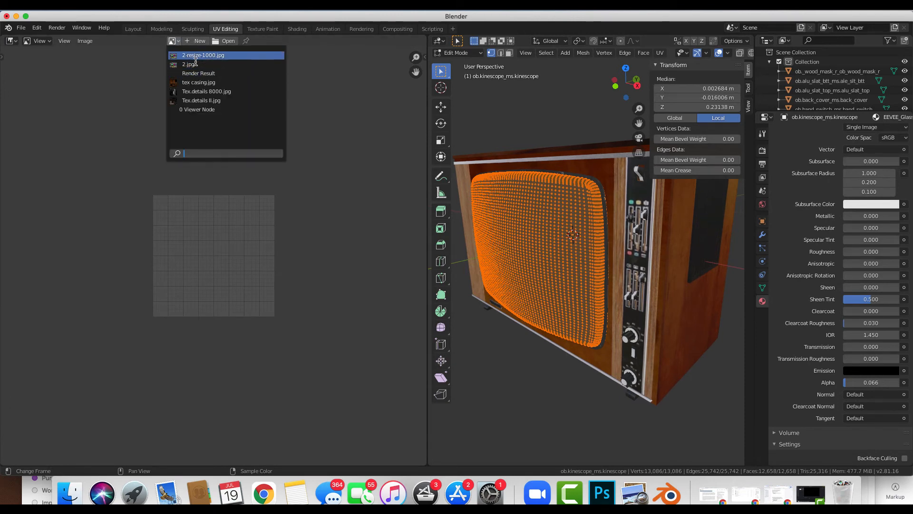
click(197, 57)
scroll(197, 190, down, 3)
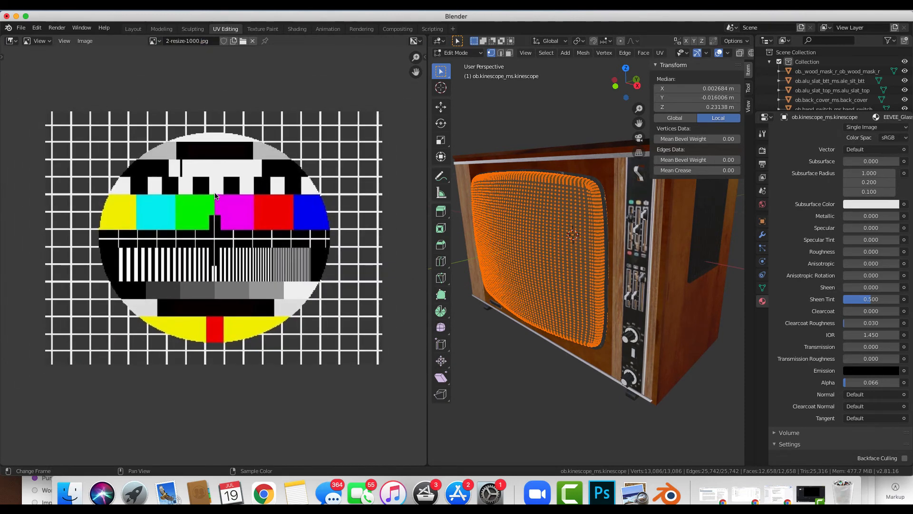
Change the editor area showing the 2-resize-1000.jpg test card to a UV Editor
key(alt+a)
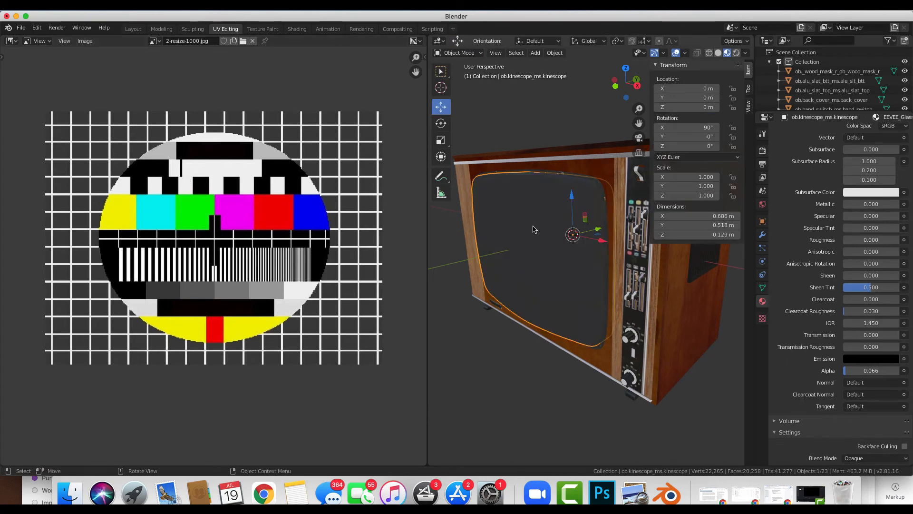
key(a)
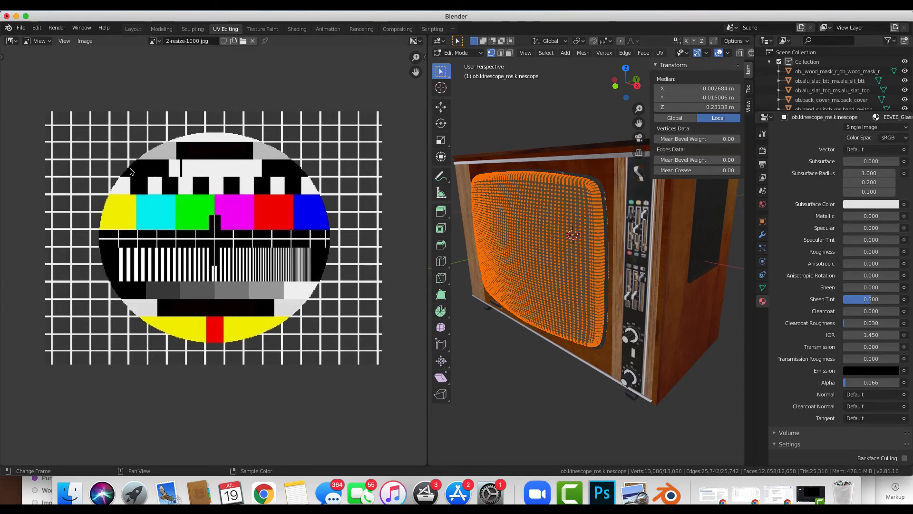
click(158, 42)
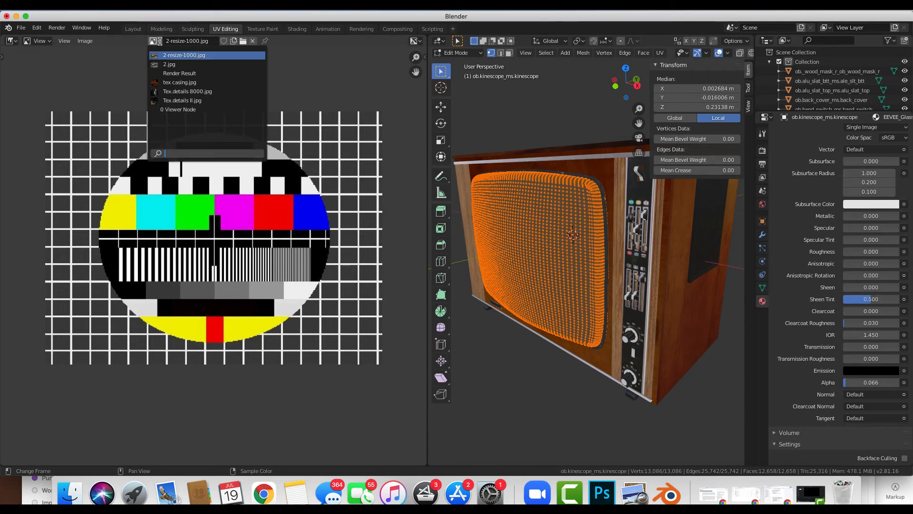
click(85, 42)
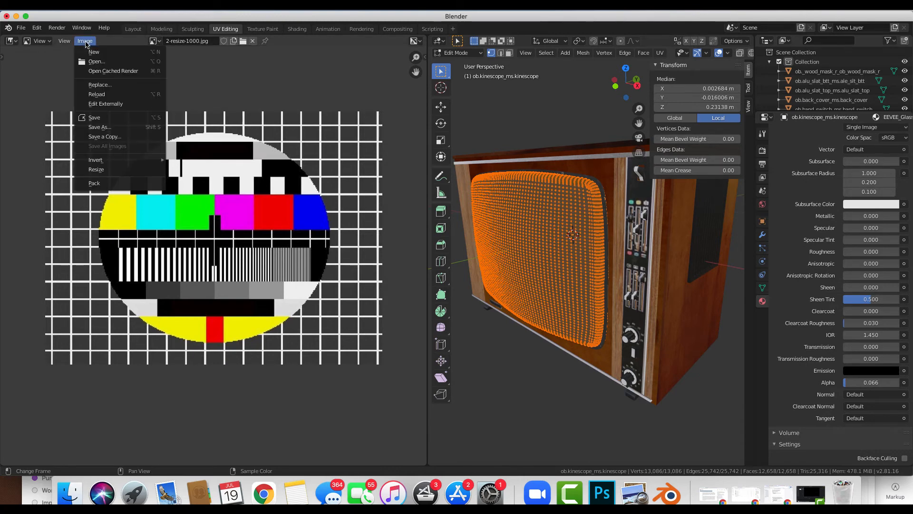
mouse_move(68, 44)
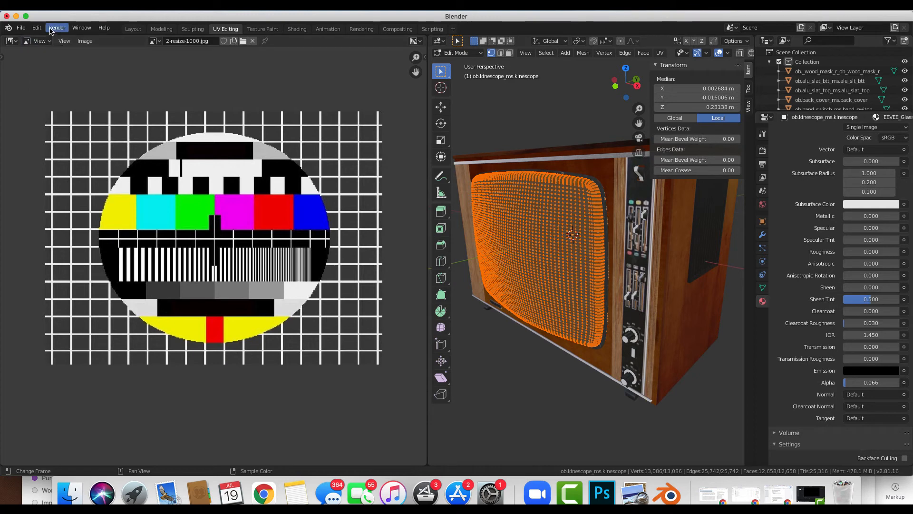
click(16, 44)
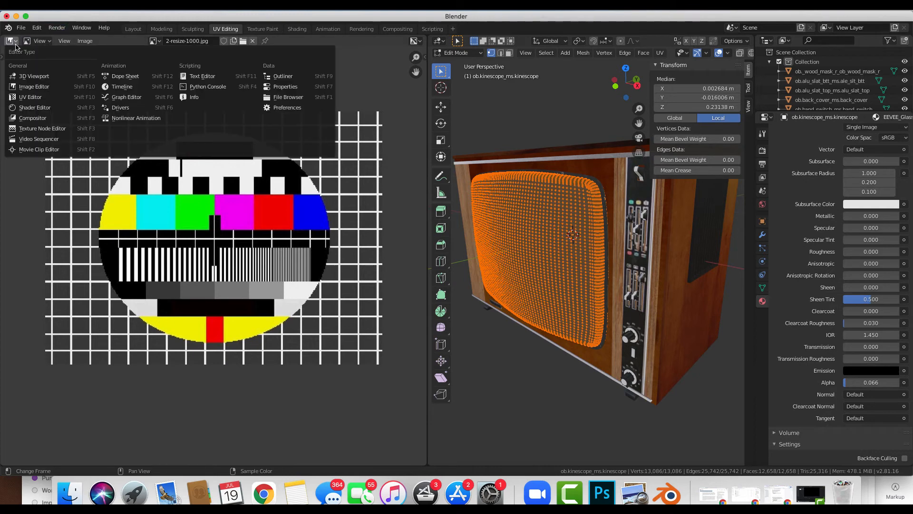
click(39, 96)
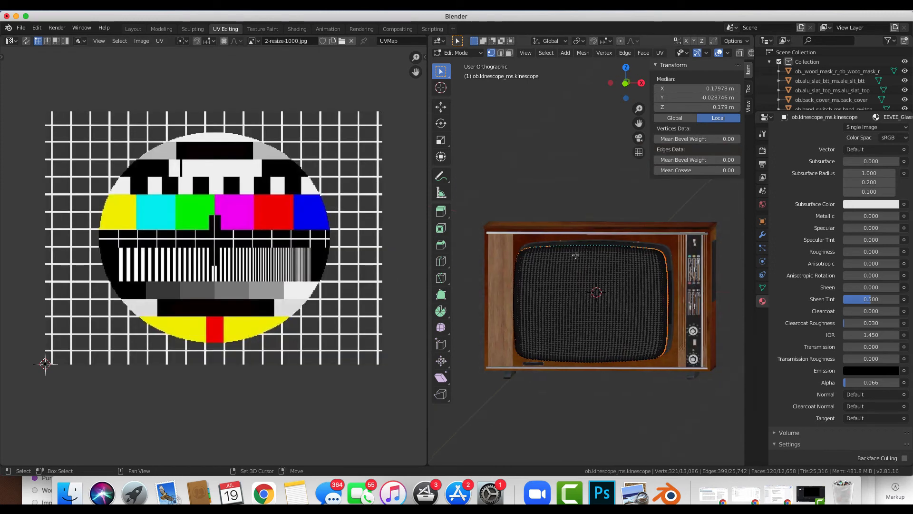
View the TV from the front and select all vertices of the kinescope screen mesh in Edit Mode
click(533, 53)
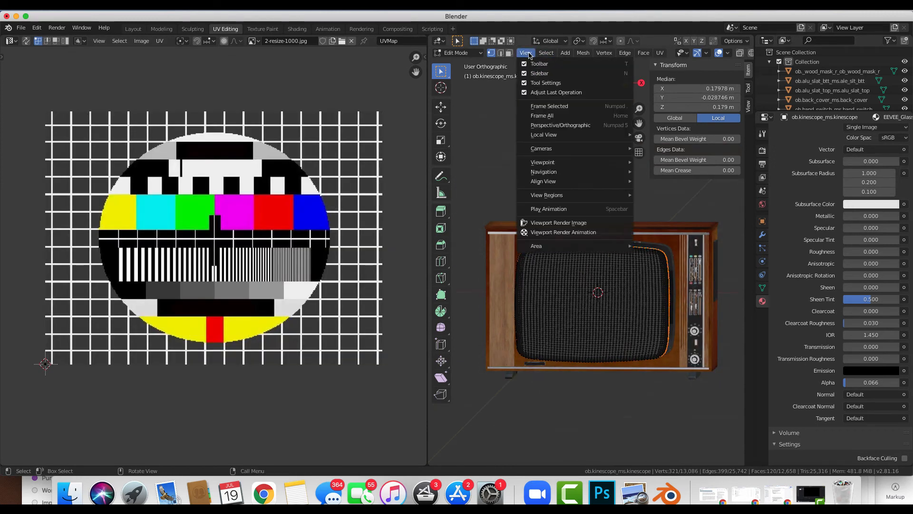
mouse_move(548, 163)
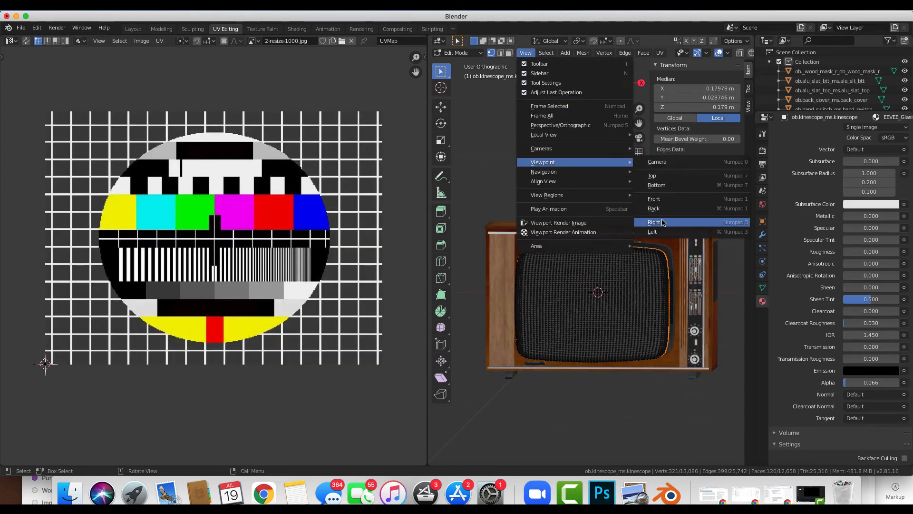
click(664, 199)
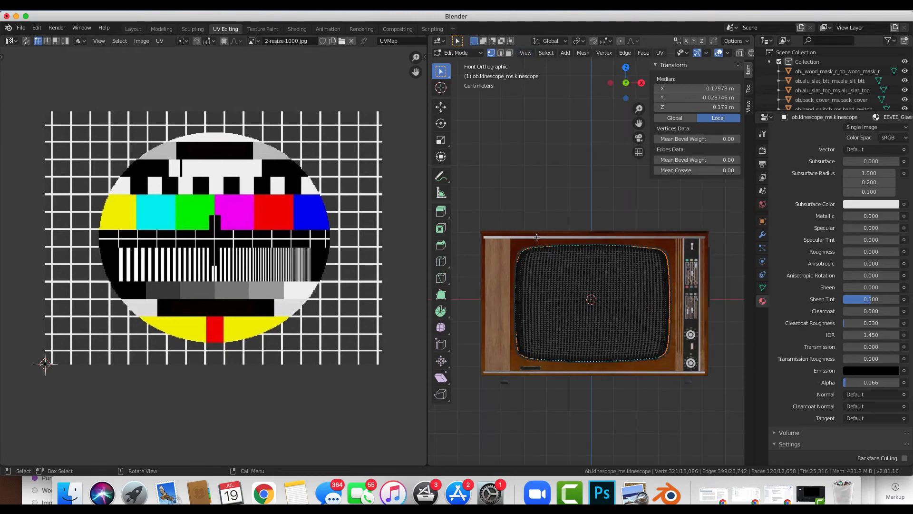
key(a)
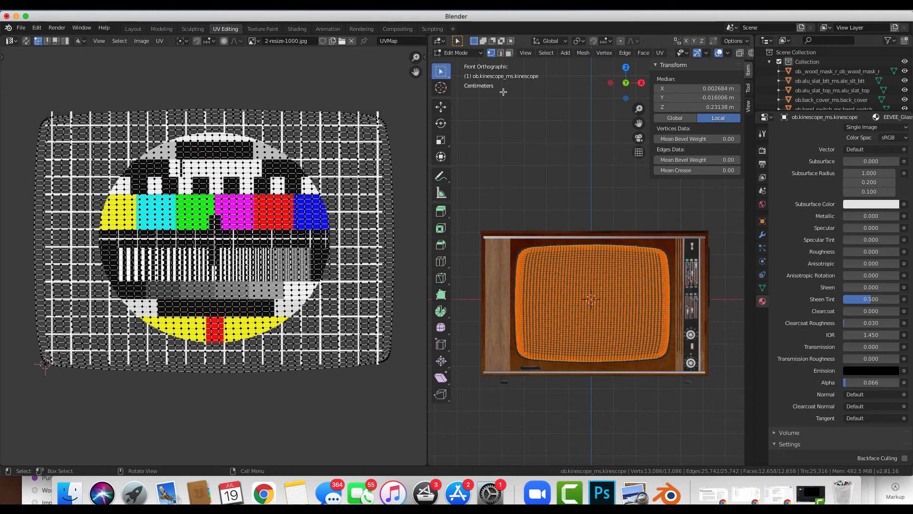
key(Tab)
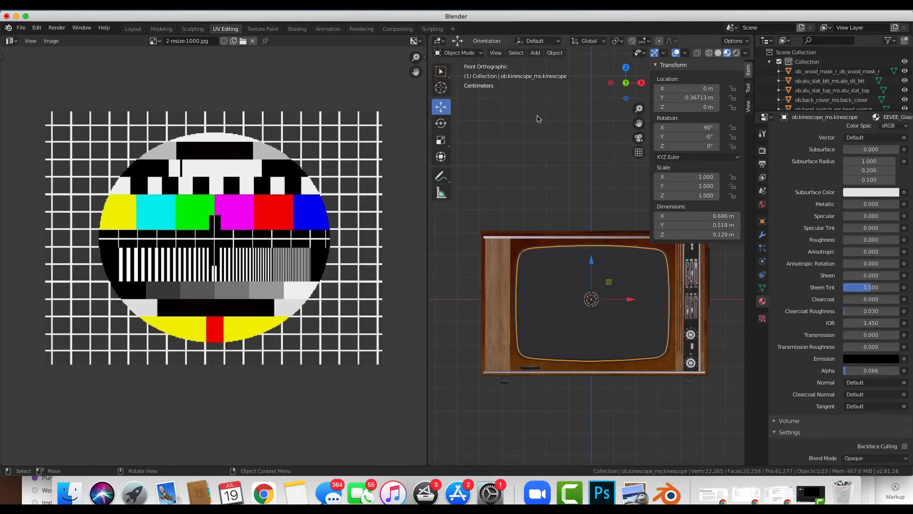
key(Tab)
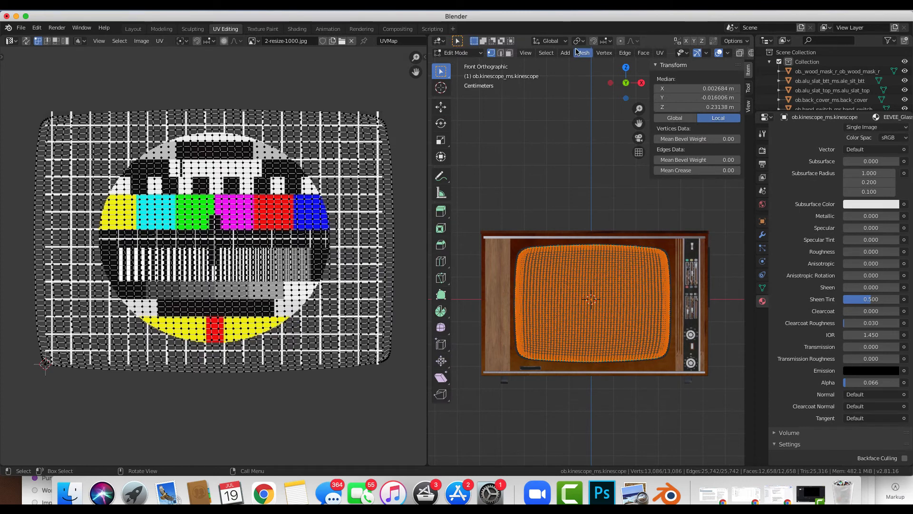
Unwrap the screen mesh with Project From View and select all of the projected UVs
click(659, 53)
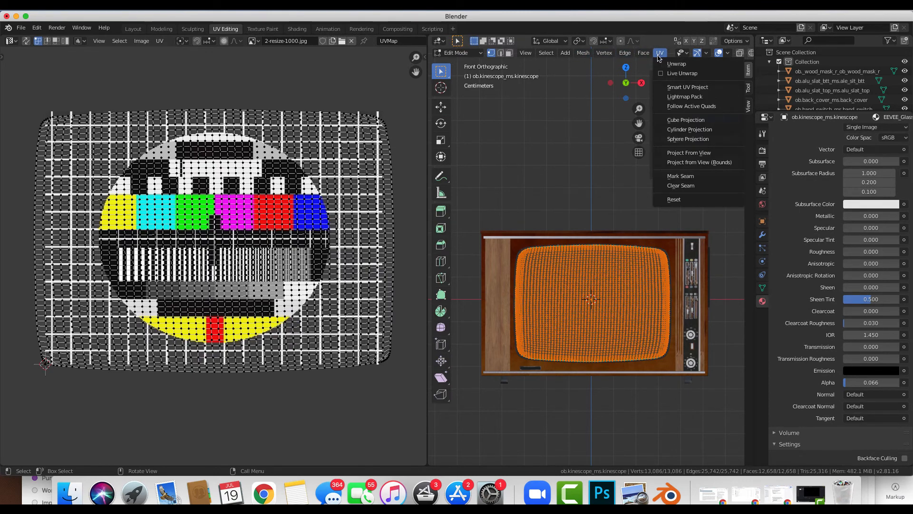
click(697, 154)
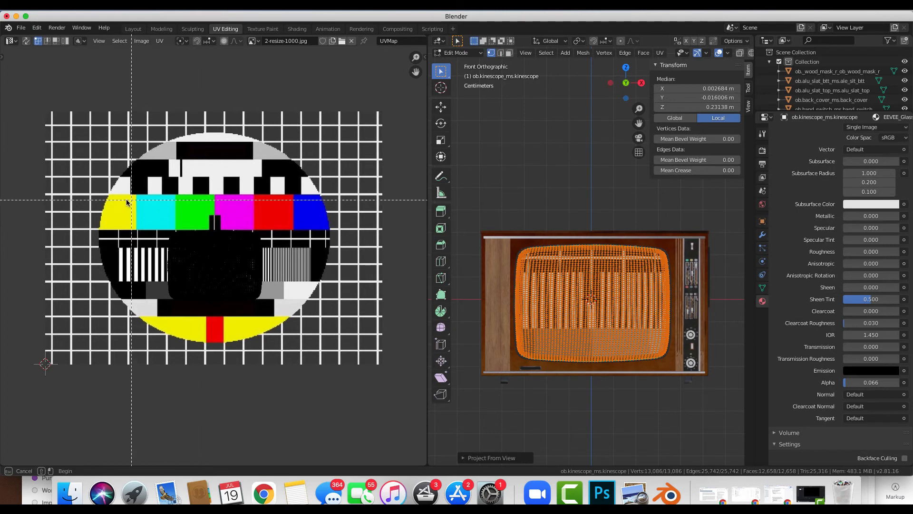
drag(126, 205, 298, 332)
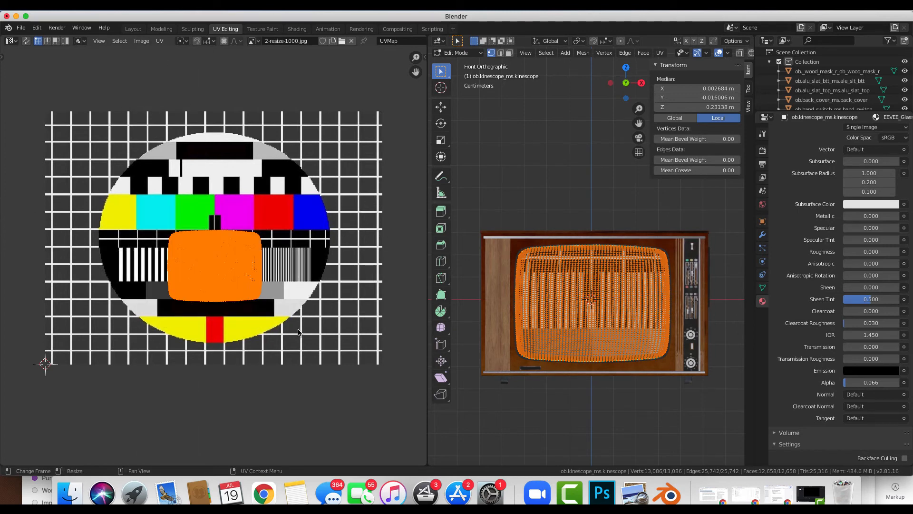
Show the UV Editor's tools and scale the selected screen UVs by about -3.39 so they cover most of the test card
drag(144, 16, 156, 17)
key(n)
key(n)
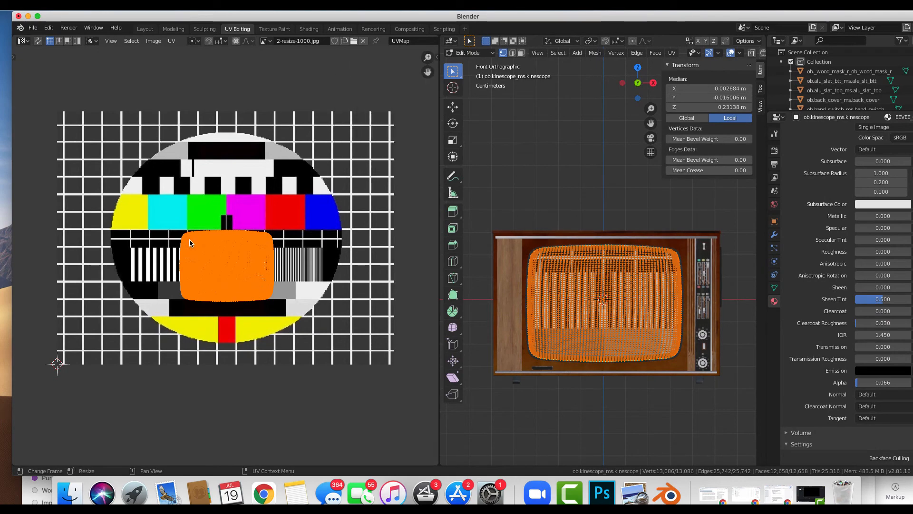
key(t)
click(26, 127)
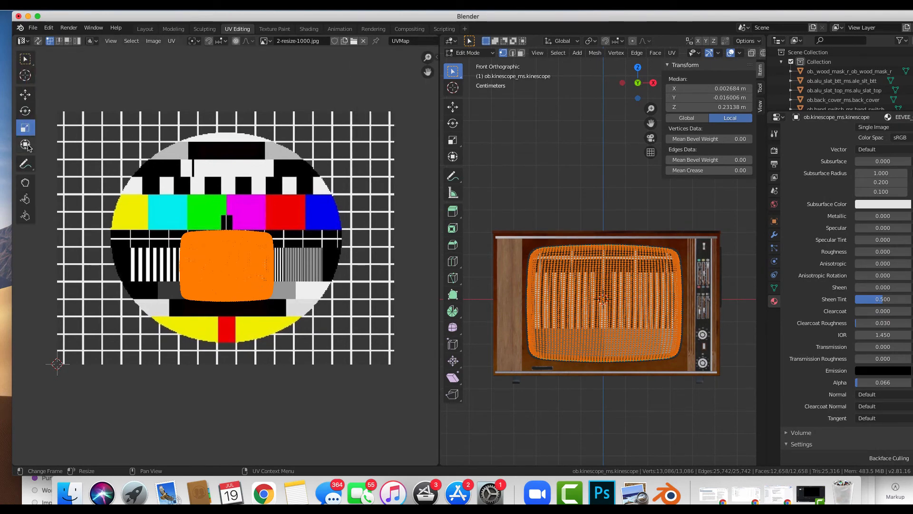
key(s)
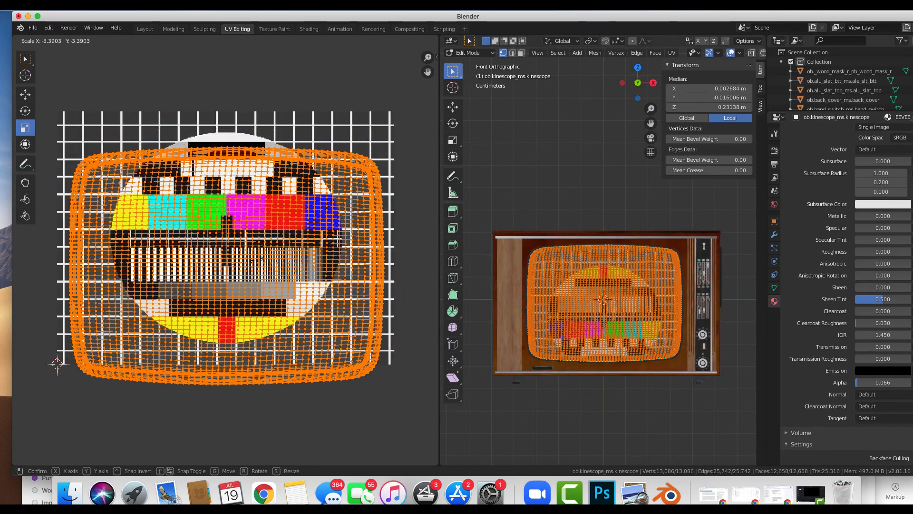
click(257, 263)
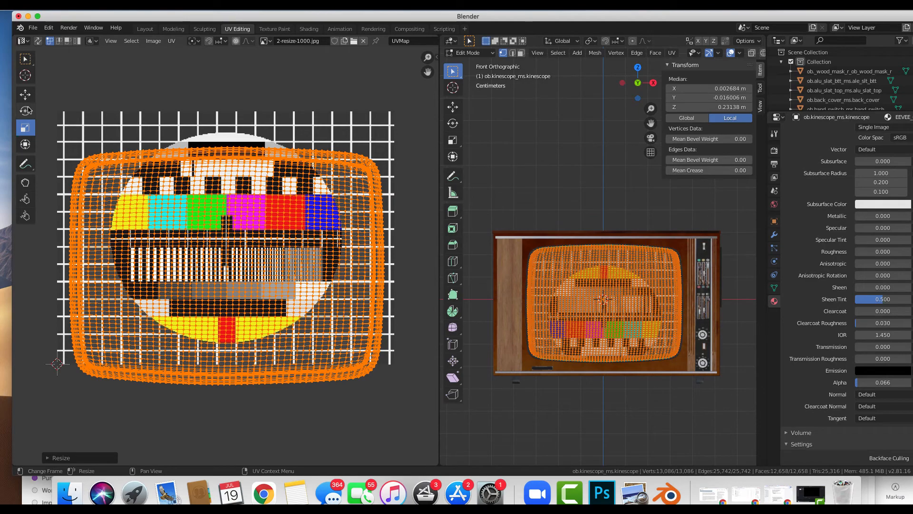
Move the UVs up about 0.10, scale them by about 1.07 to fill the test card image, and return to Object Mode
key(g)
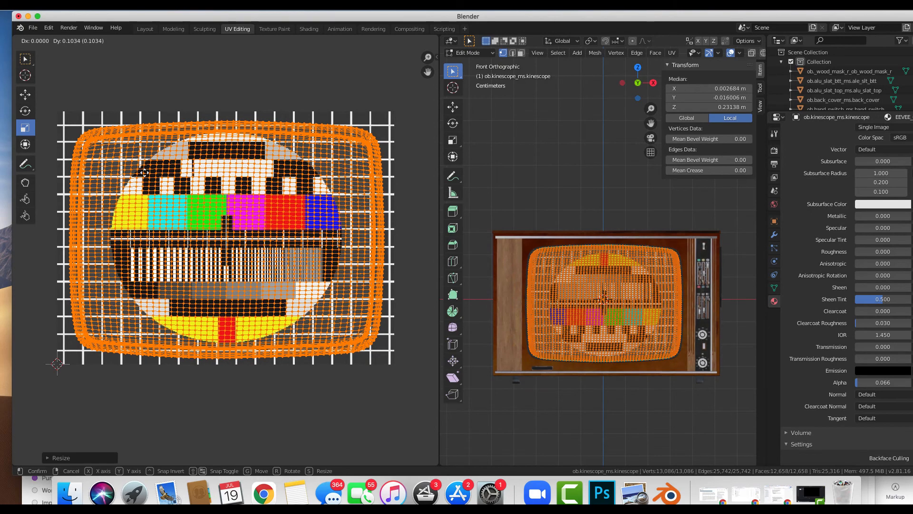
click(146, 175)
key(s)
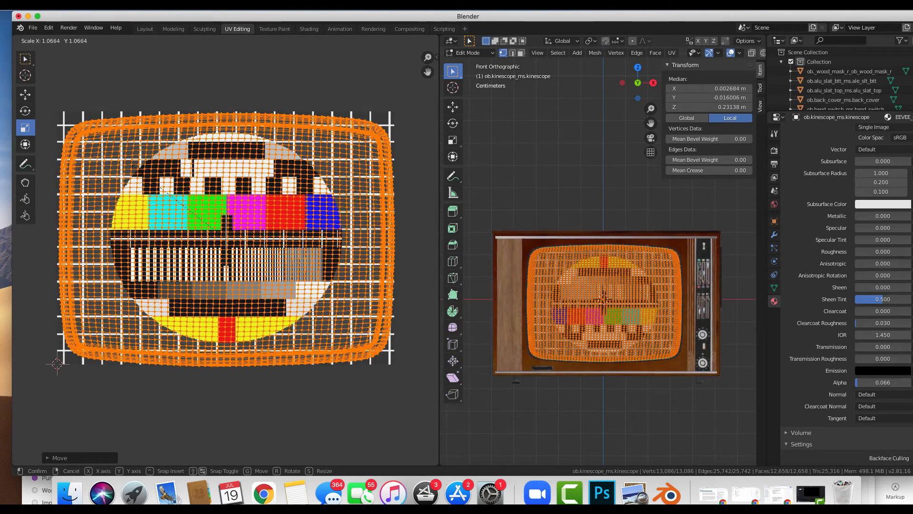
click(259, 196)
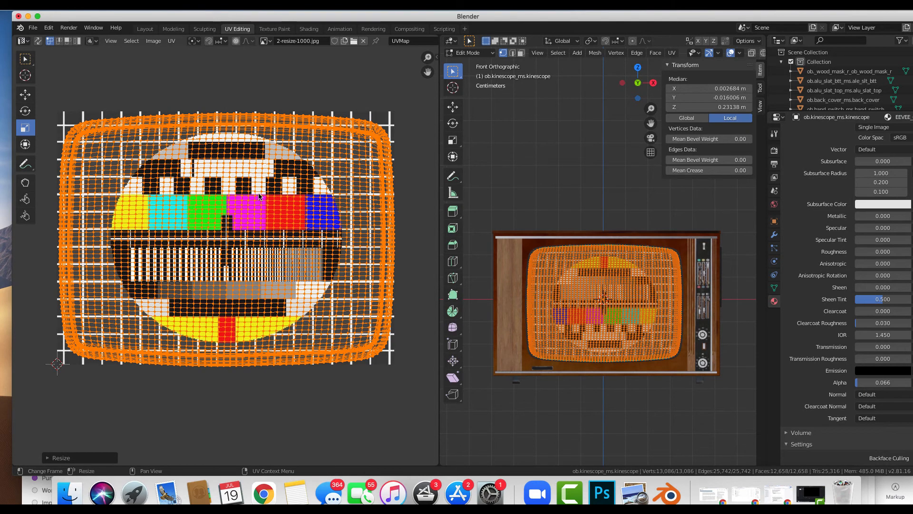
key(Tab)
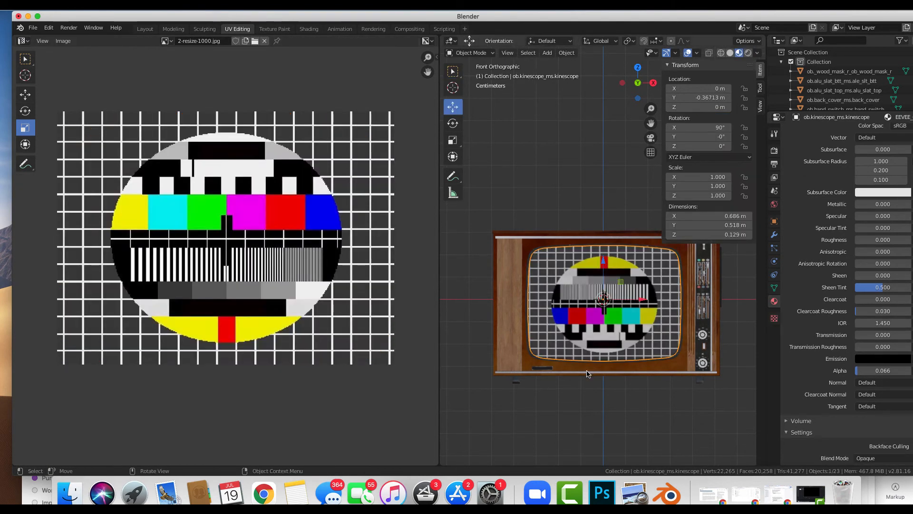
Move the kinescope screen along the Y axis back into the TV cabinet opening, to about Y 0.0004 m
scroll(629, 382, down, 10)
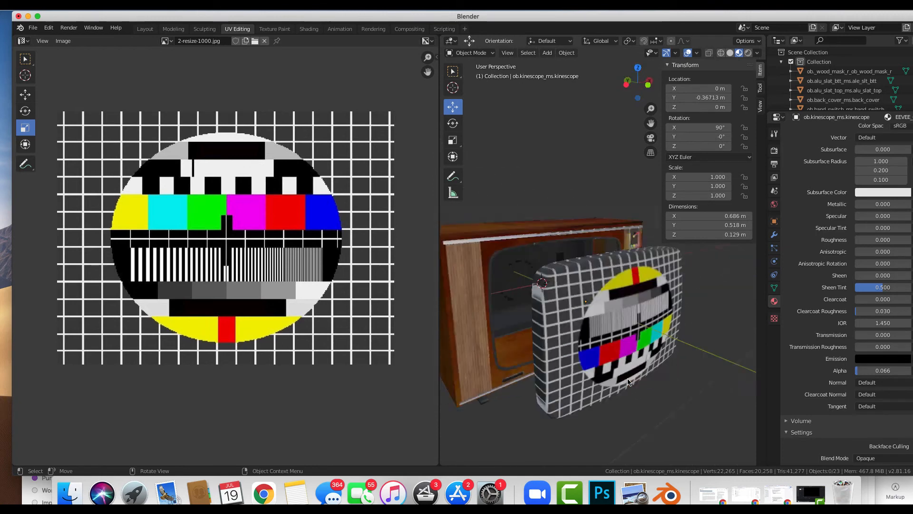
click(604, 366)
scroll(604, 366, left, 10)
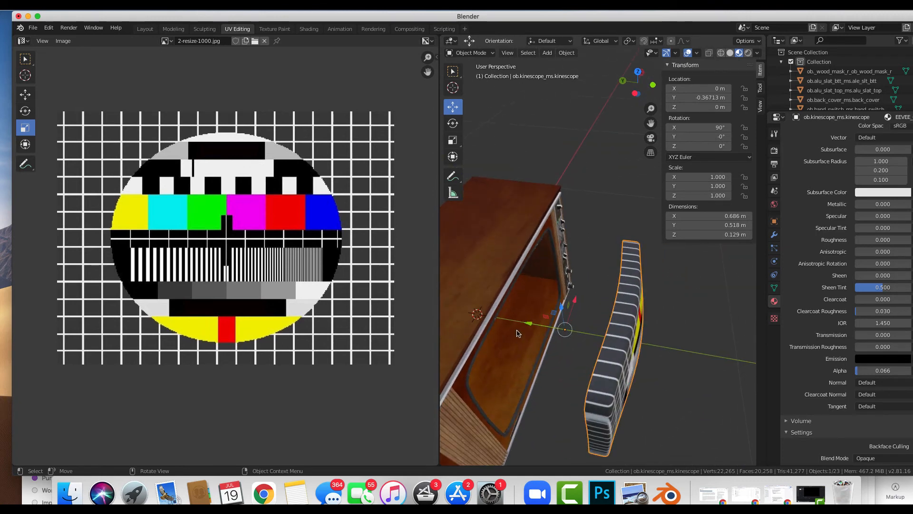
drag(530, 324, 760, 326)
scroll(700, 334, up, 5)
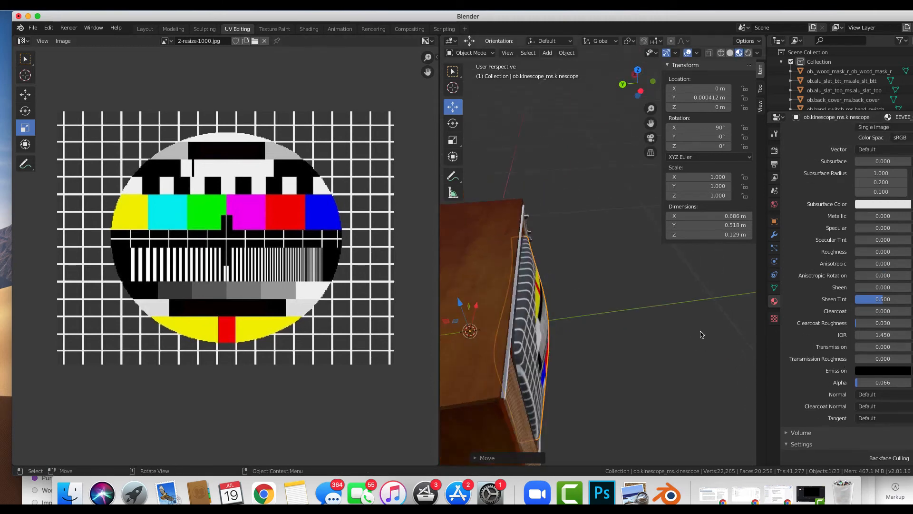
scroll(701, 334, right, 10)
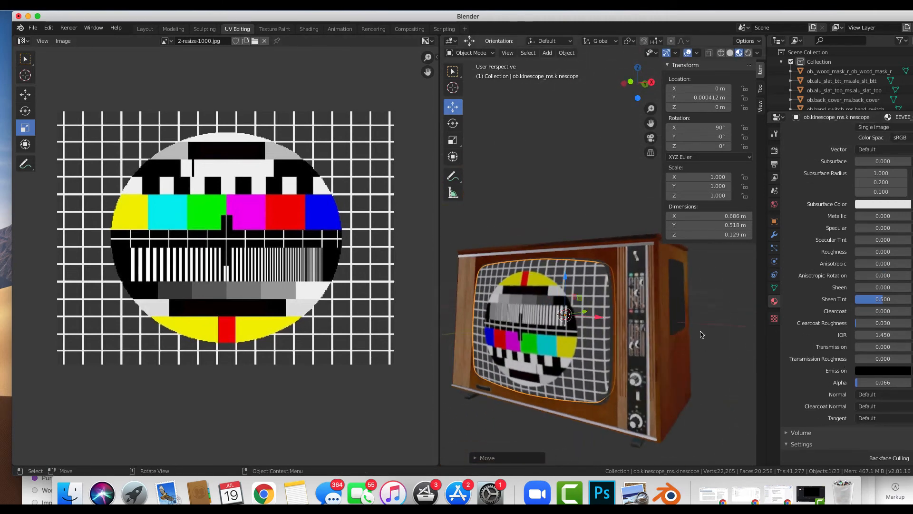
Shift the kinescope screen slightly deeper into the cabinet, to about Y 0.0068 m, and deselect it
scroll(700, 335, right, 10)
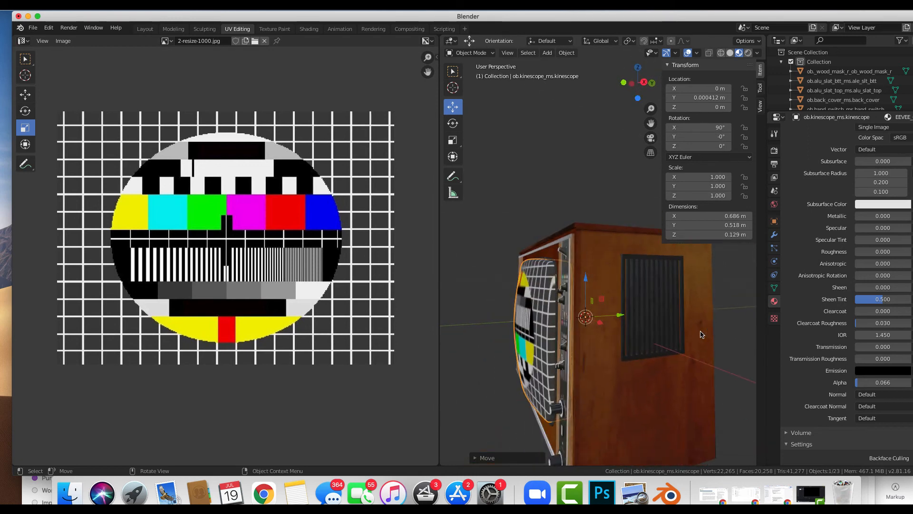
click(596, 193)
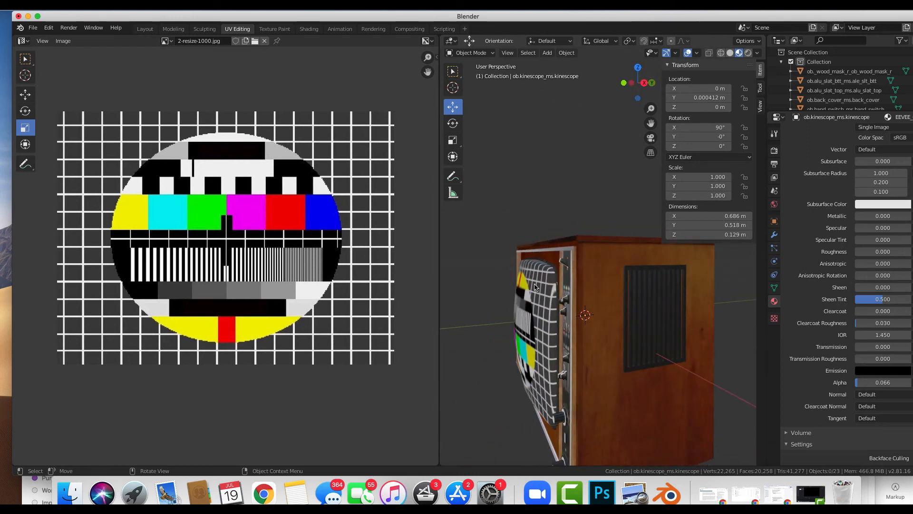
drag(617, 308, 532, 285)
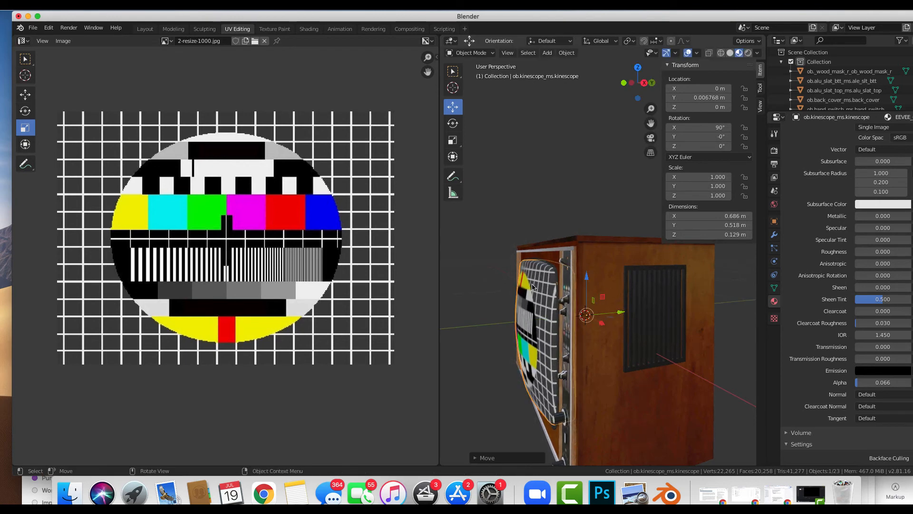
click(479, 376)
middle_drag(479, 376, 580, 332)
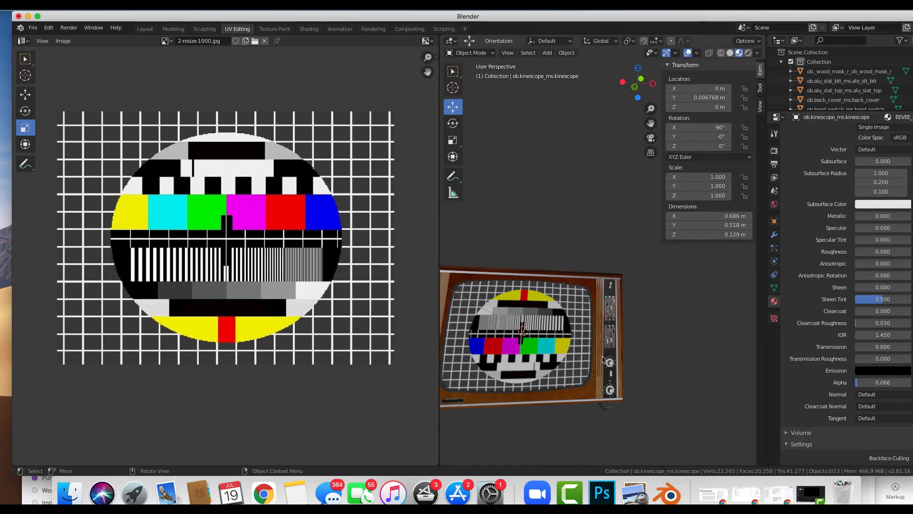
Select the TV's wooden casing and display the surface settings and base color texture of its Mat_casing material
click(582, 396)
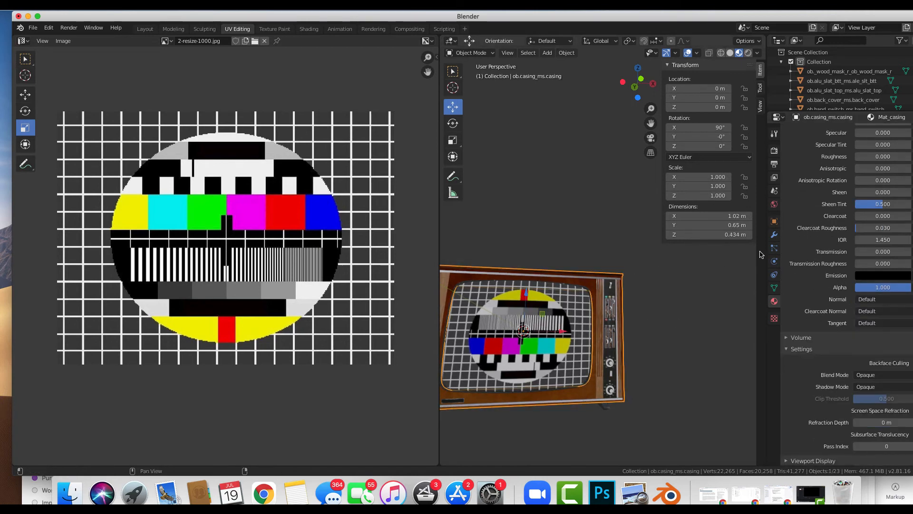
middle_drag(571, 266, 620, 269)
scroll(620, 269, up, 5)
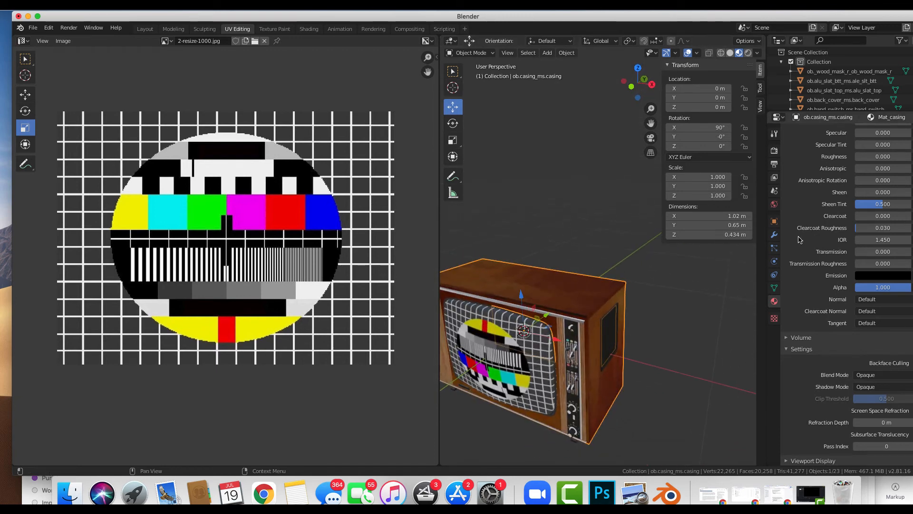
scroll(793, 294, up, 10)
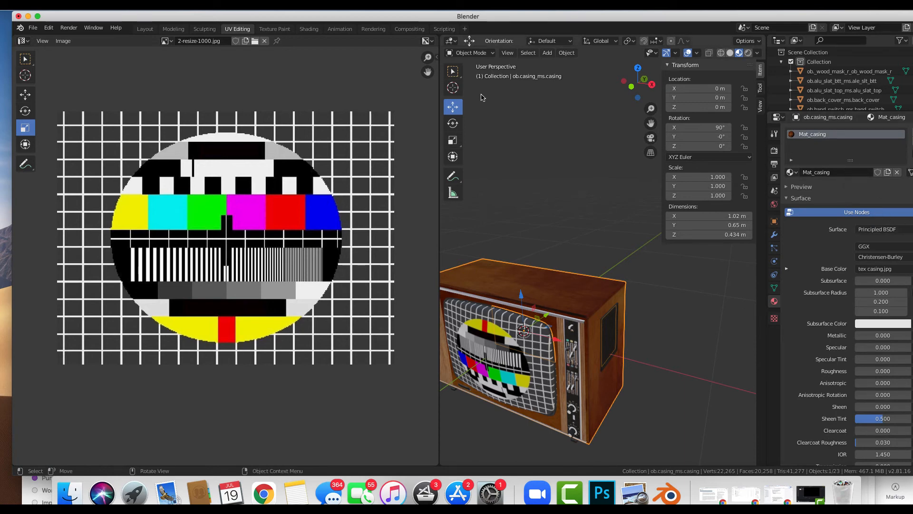
In the Shading workspace, replace the Mat_casing image texture with tex casing-resize-1000.jpg from the tv-resize folder
click(308, 29)
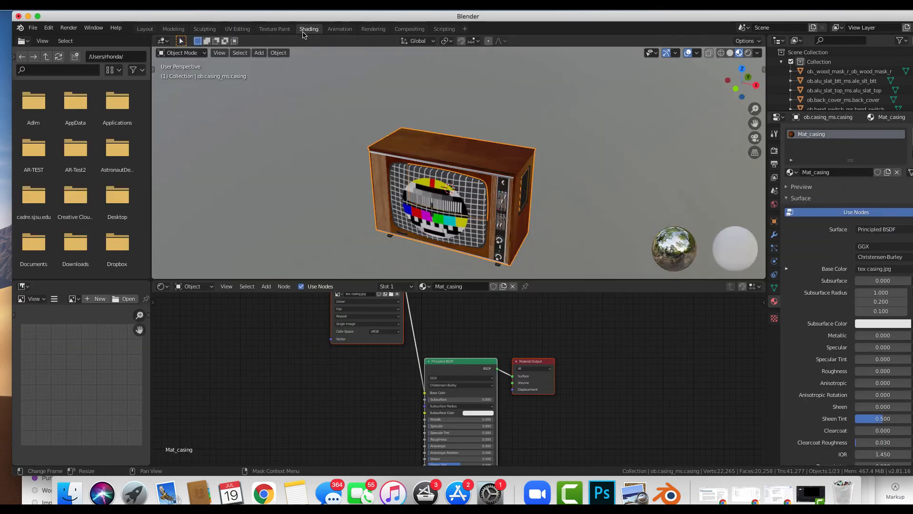
scroll(446, 361, down, 10)
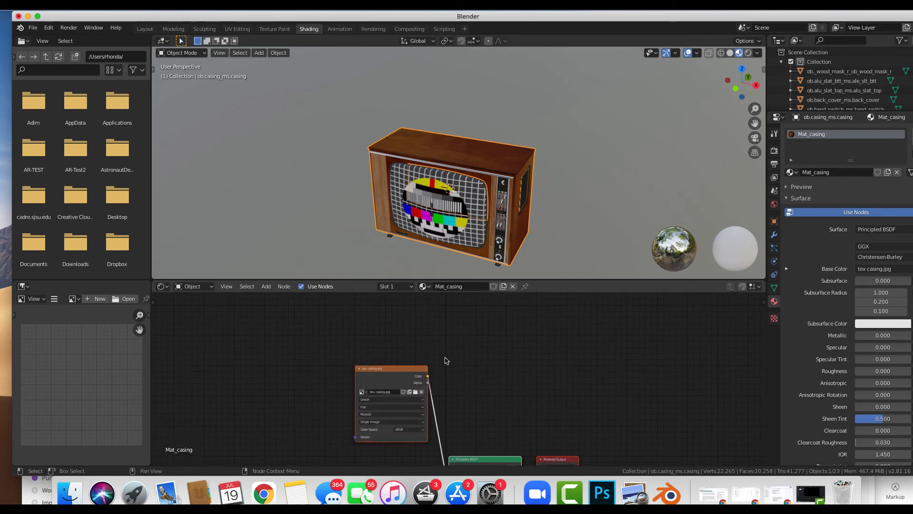
scroll(446, 361, up, 6)
scroll(446, 361, up, 5)
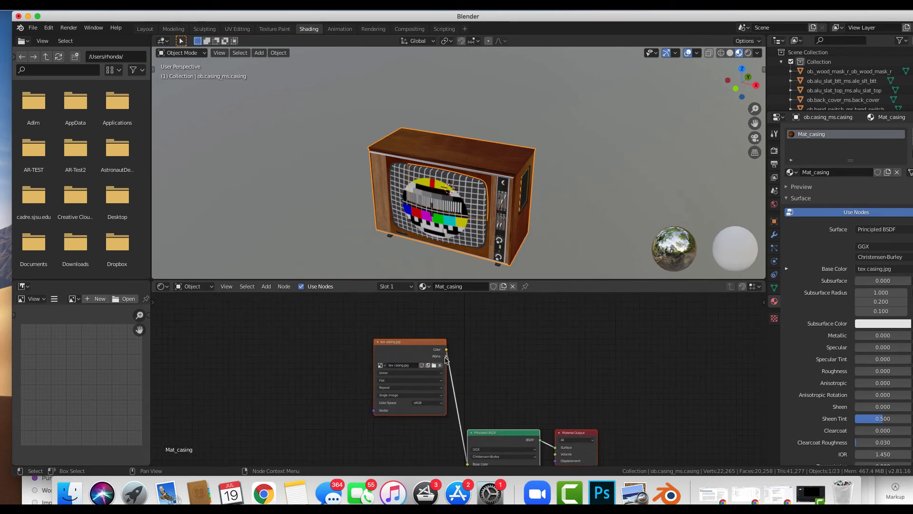
scroll(446, 361, right, 2)
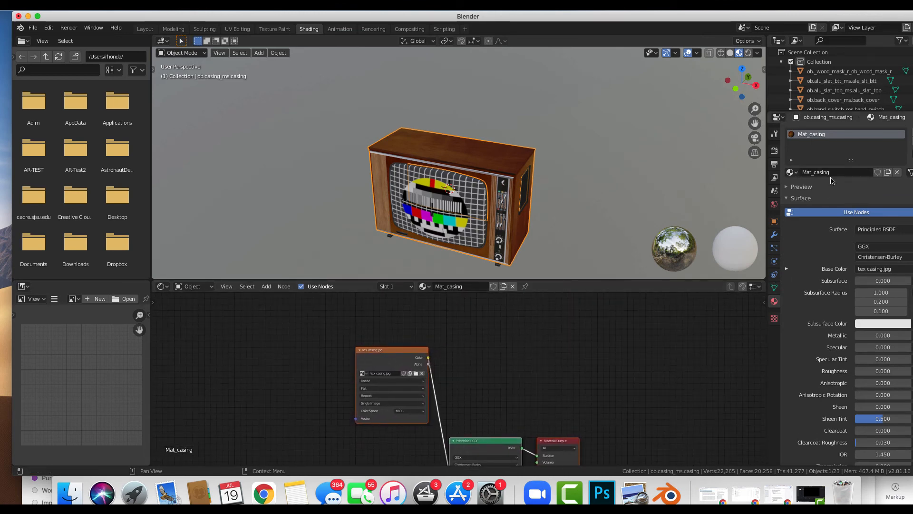
click(416, 374)
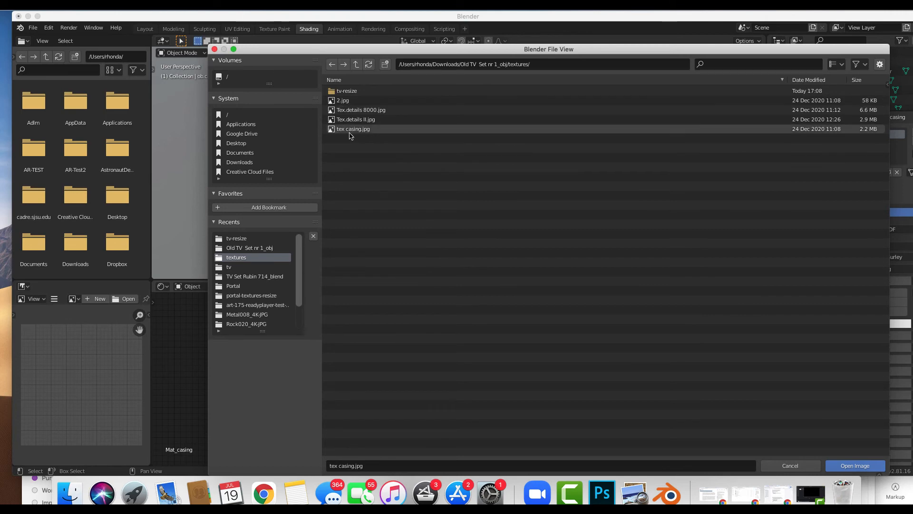
click(351, 93)
double_click(351, 93)
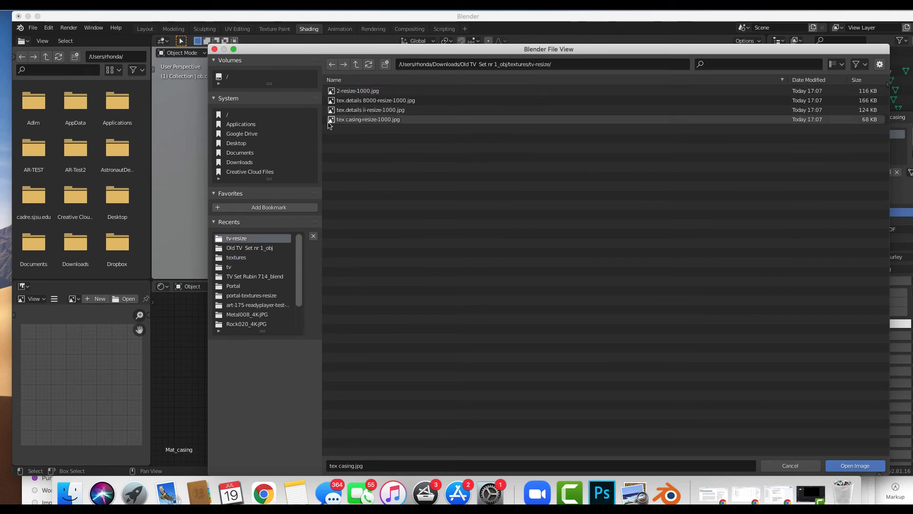
drag(325, 49, 547, 80)
click(590, 149)
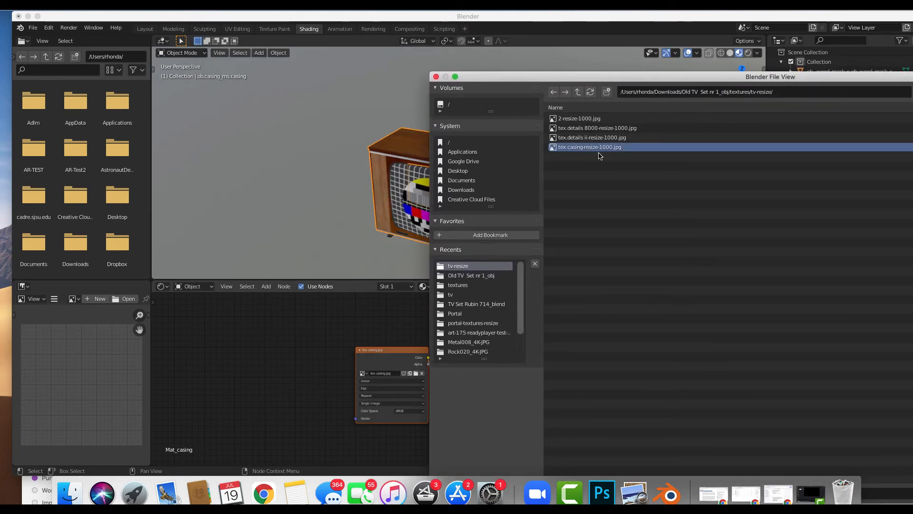
drag(581, 81, 324, 37)
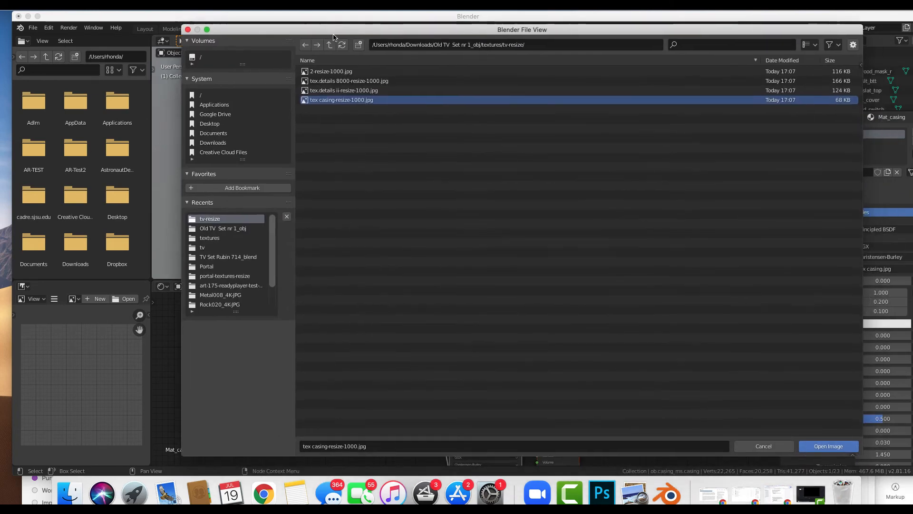
click(824, 444)
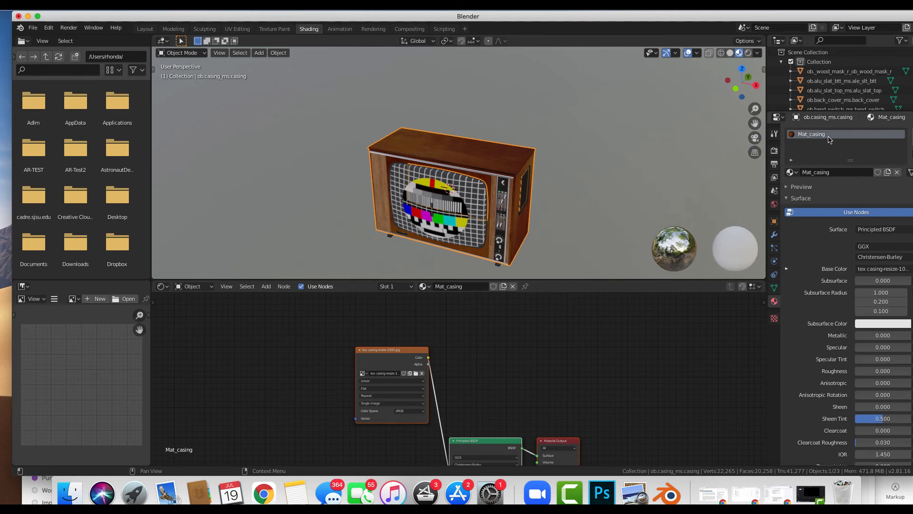
Examine which image textures the aluminium slats, the speaker cover and the metal mask around the controls use
click(818, 80)
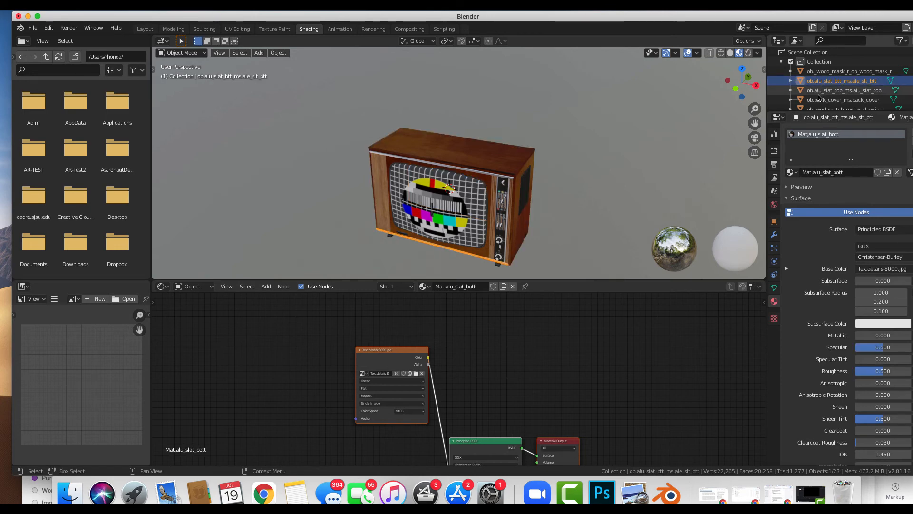
click(819, 90)
scroll(819, 97, down, 10)
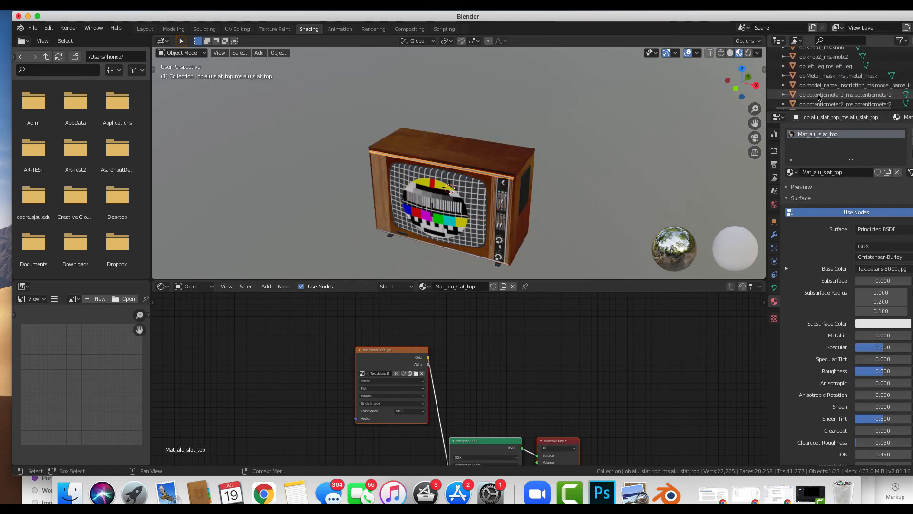
scroll(819, 97, down, 3)
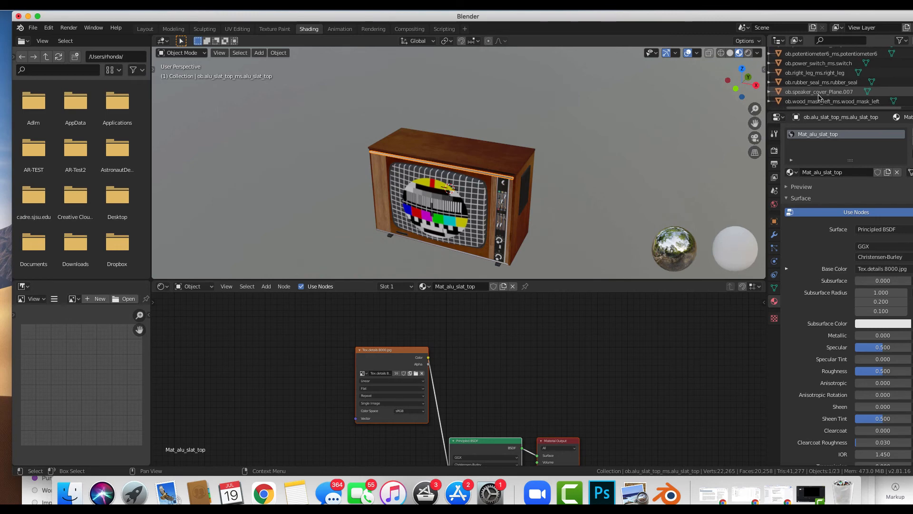
click(819, 92)
scroll(819, 97, left, 2)
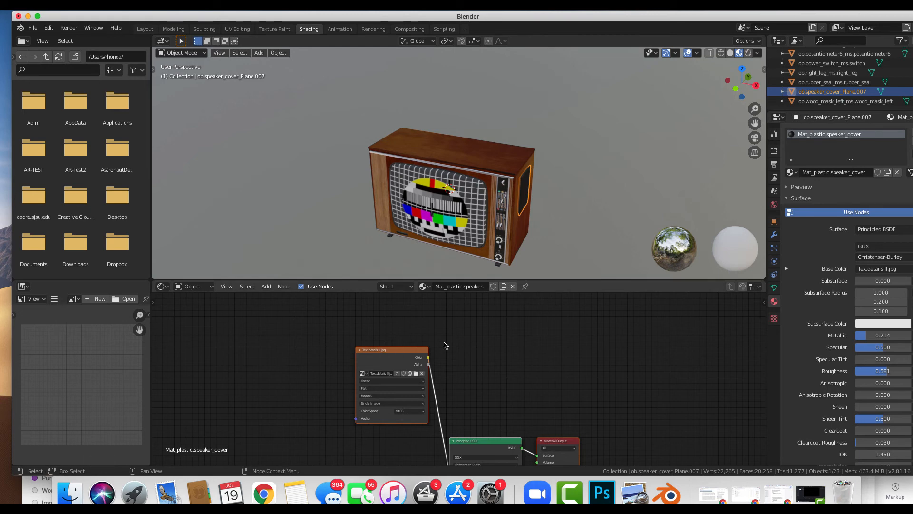
drag(402, 351, 380, 326)
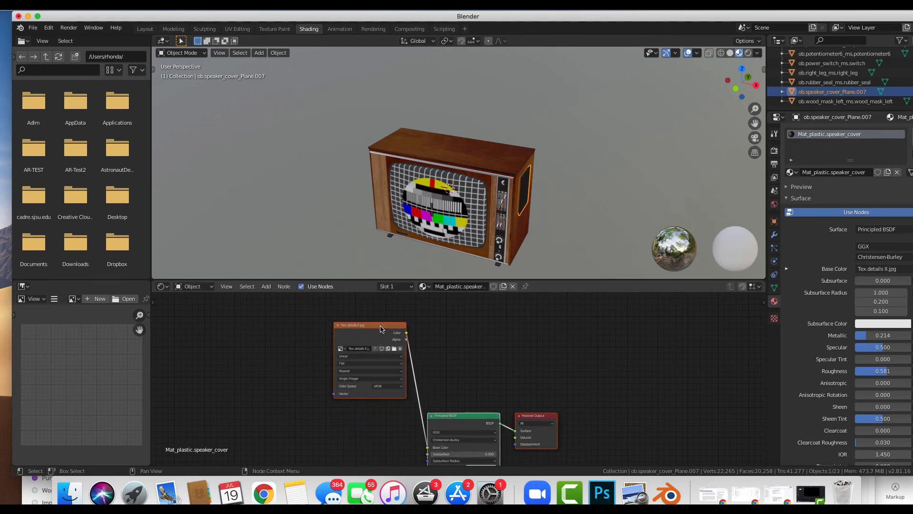
click(503, 215)
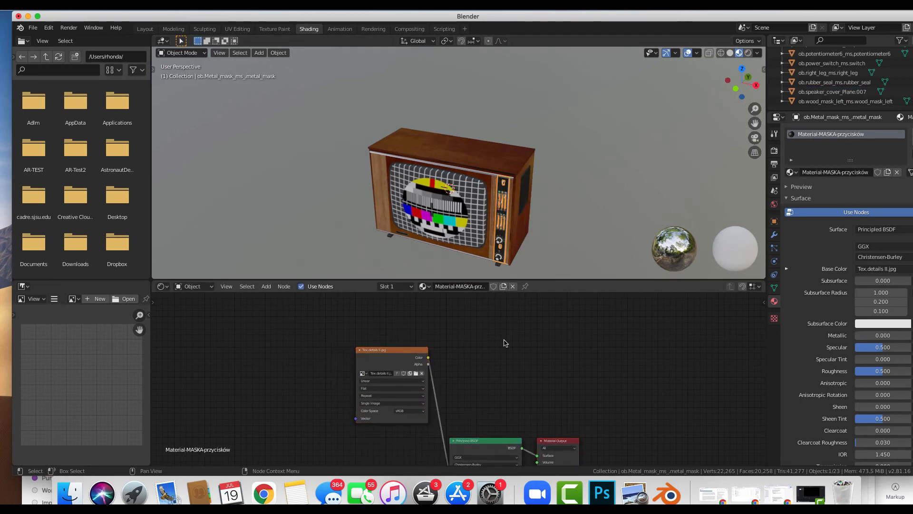
Switch to Photoshop and open the Batch settings for the fots-resize-1000 action
click(608, 488)
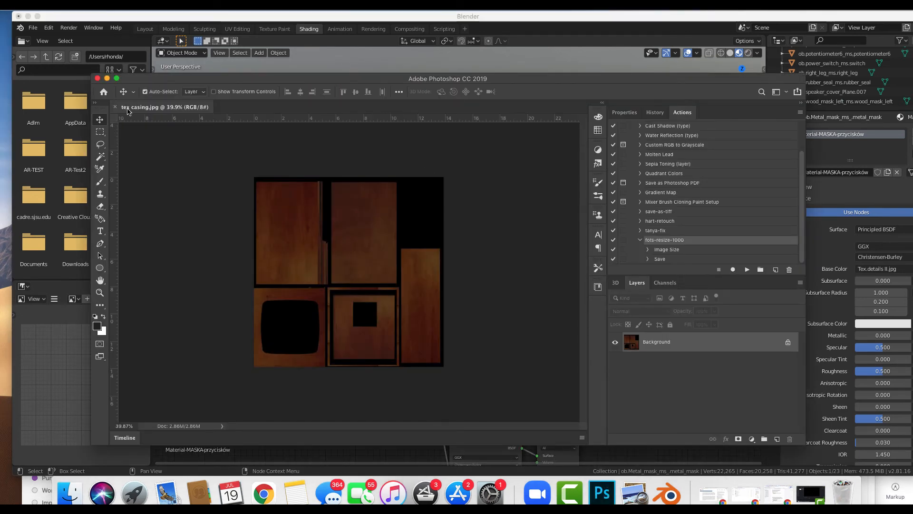
click(84, 6)
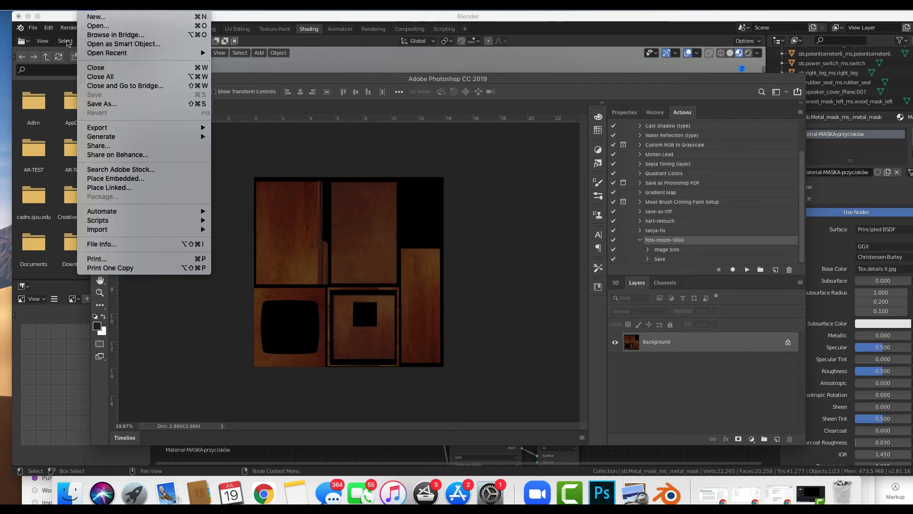
mouse_move(114, 209)
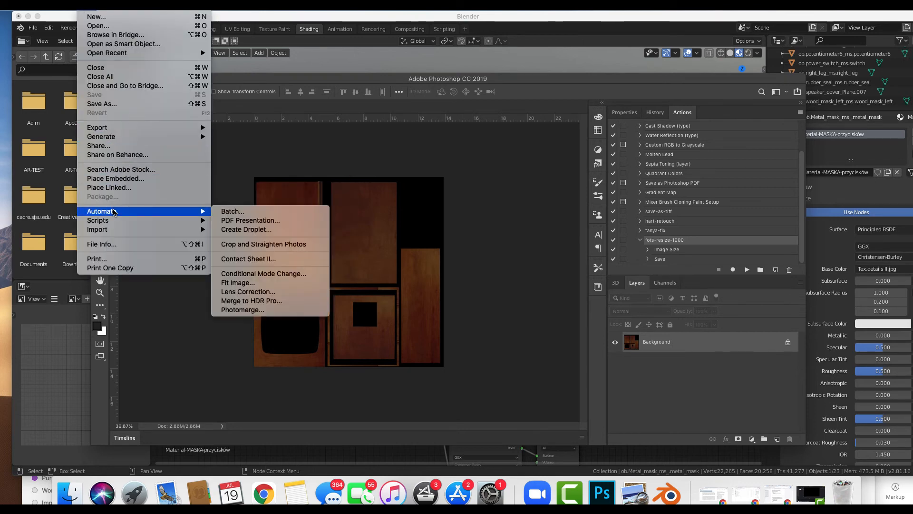
click(225, 212)
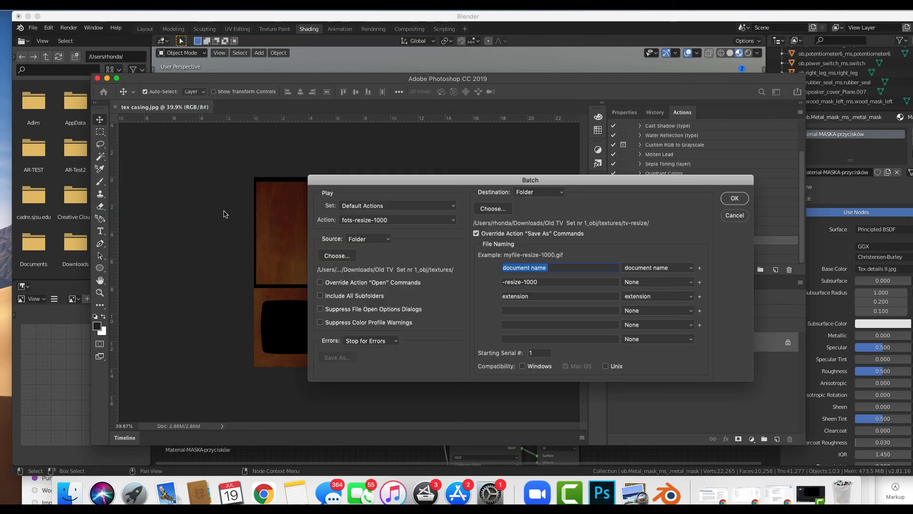
Try to set the batch's destination to the textures folder
click(493, 208)
click(443, 85)
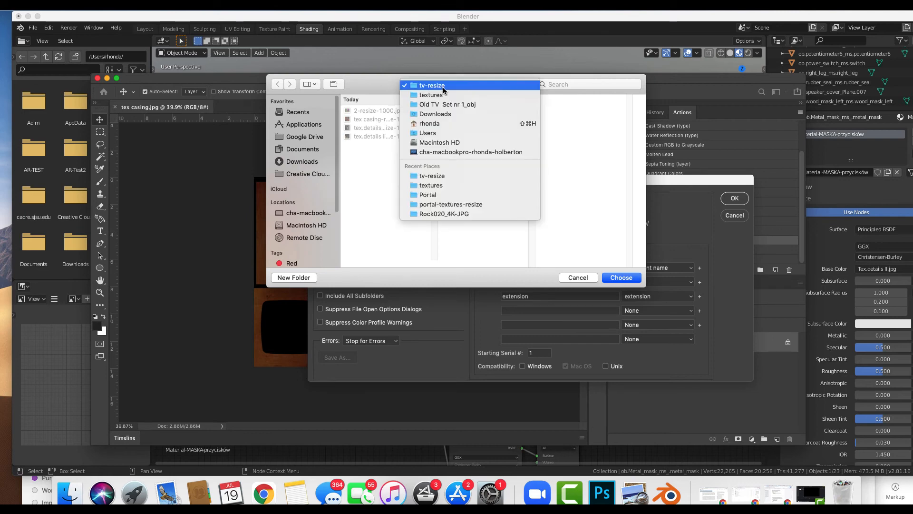
click(443, 95)
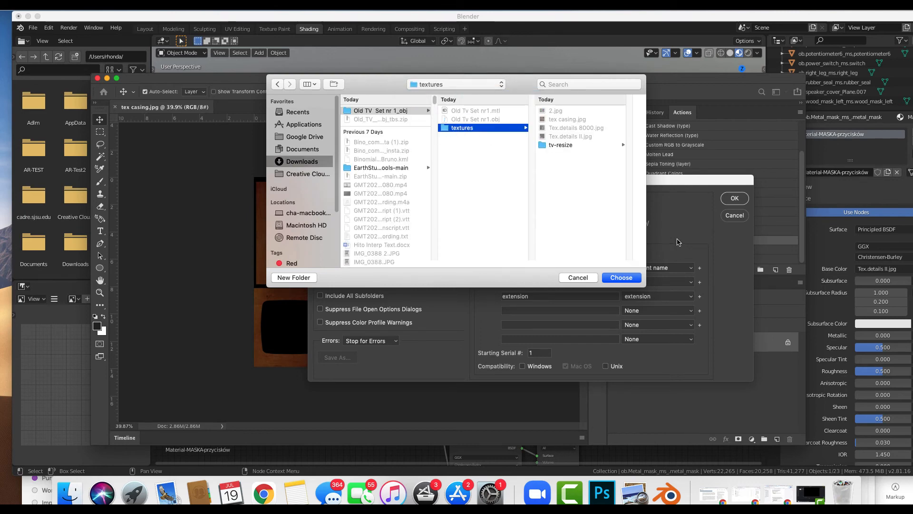
click(614, 278)
Set the file naming to document name plus extension without the -resize-1000 suffix, and run the batch into the tv-resize folder
triple_click(529, 281)
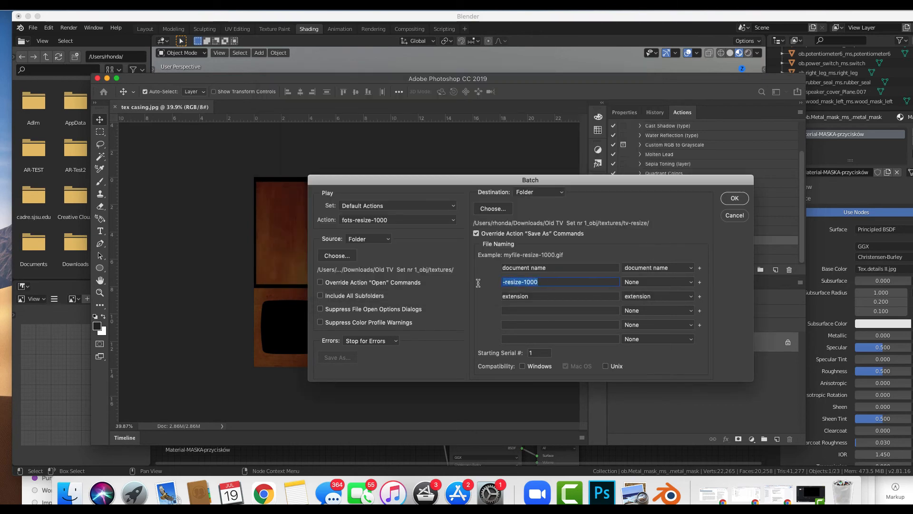
key(BackSpace)
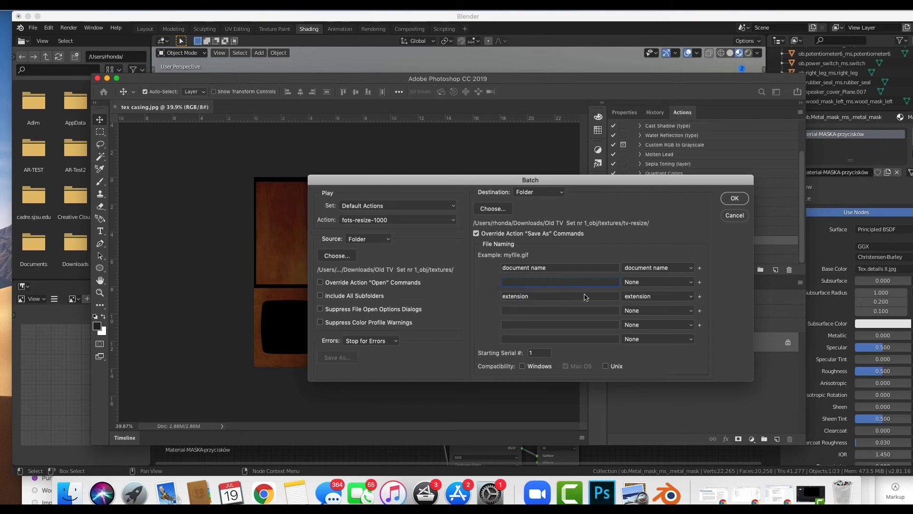
click(634, 282)
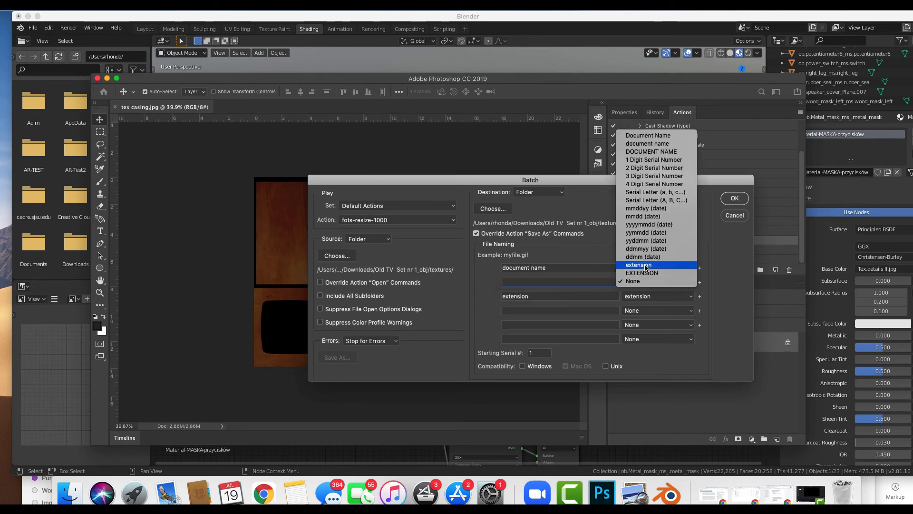
click(645, 267)
double_click(597, 297)
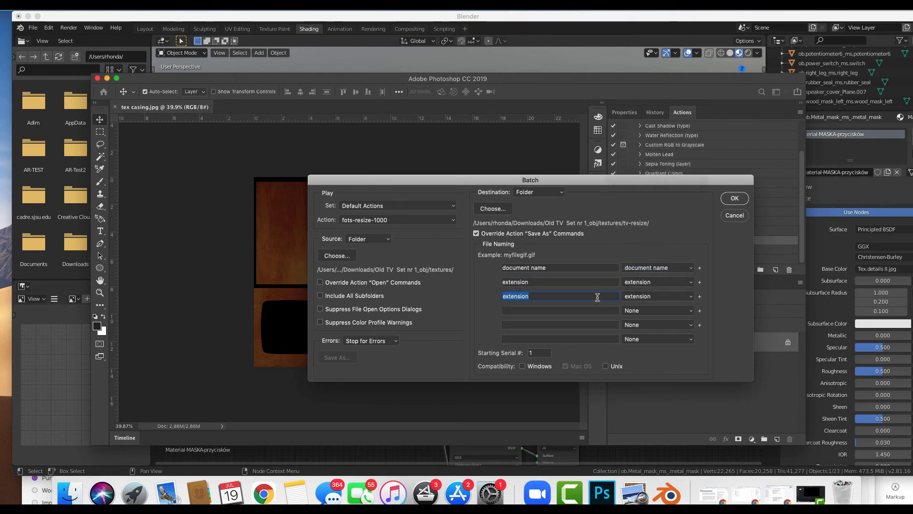
click(691, 299)
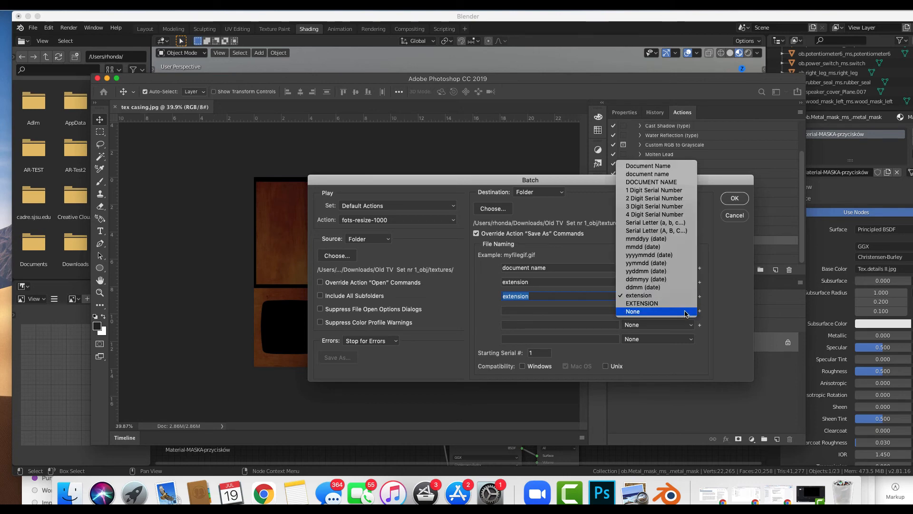
click(686, 315)
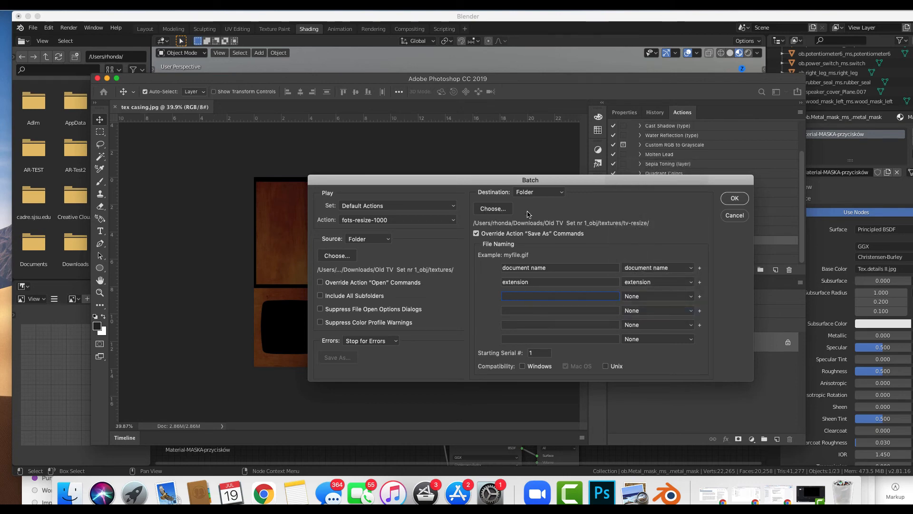
click(491, 210)
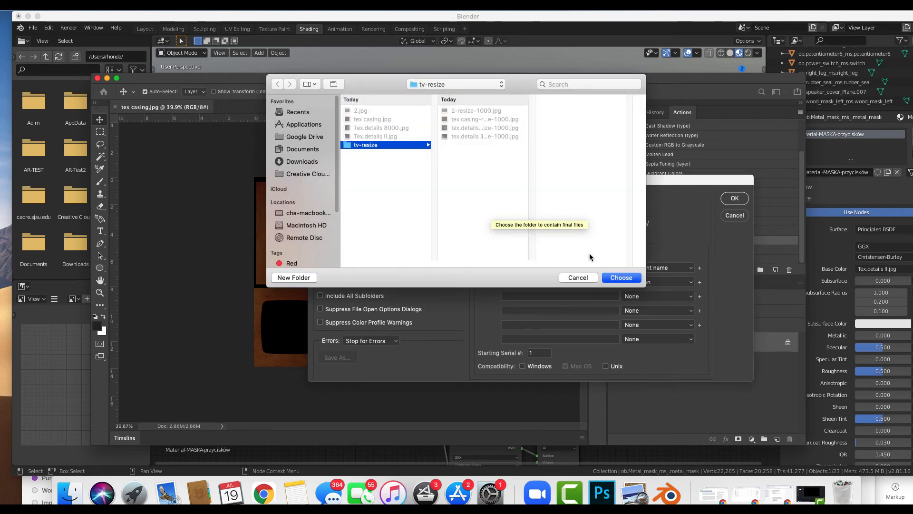
click(621, 278)
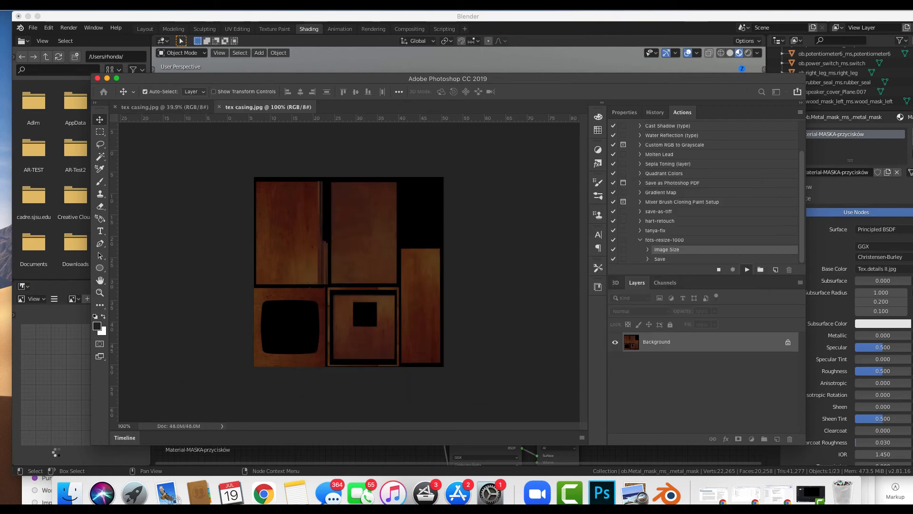
Switch to Finder and select the newly exported tex.details ii, tex.details 8000, tex casing and 2.jpg files in tv-resize
click(74, 492)
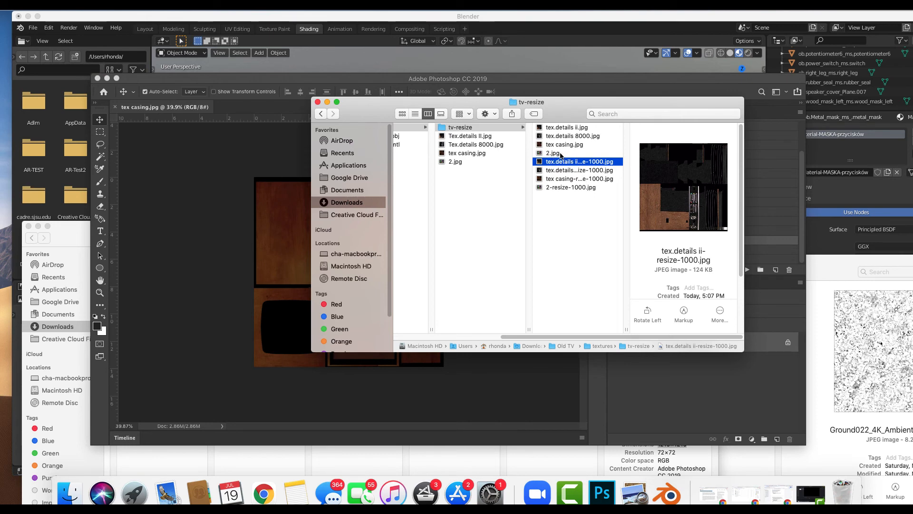
click(553, 153)
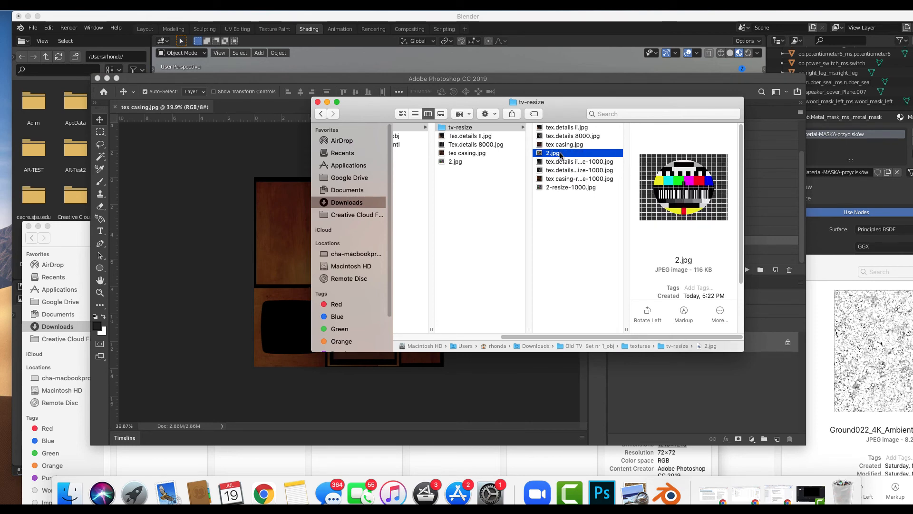
shift+click(562, 128)
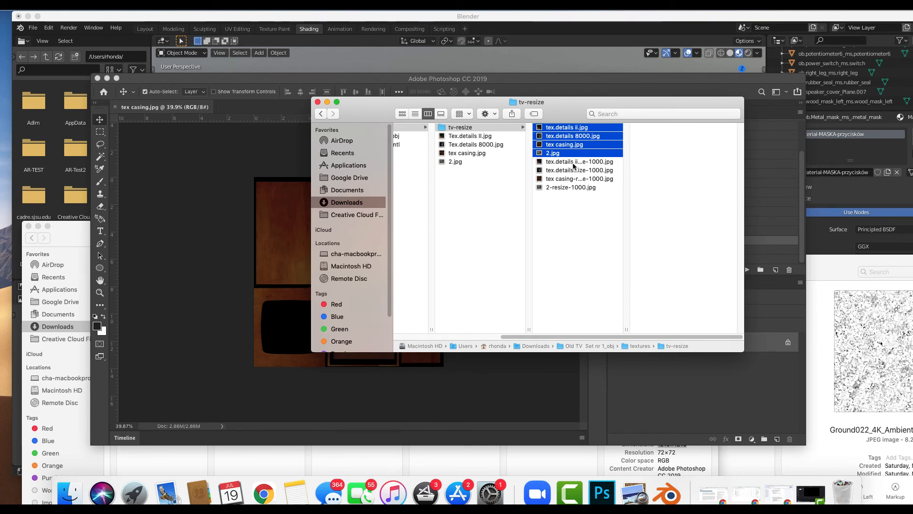
Rename tex.details ii.jpg in the tv-resize folder as tex.details II.jpg
click(572, 129)
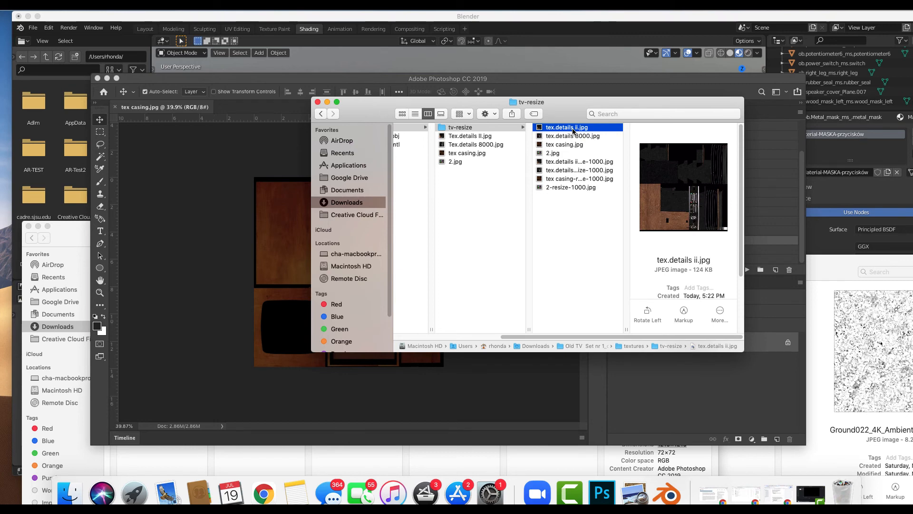
key(Return)
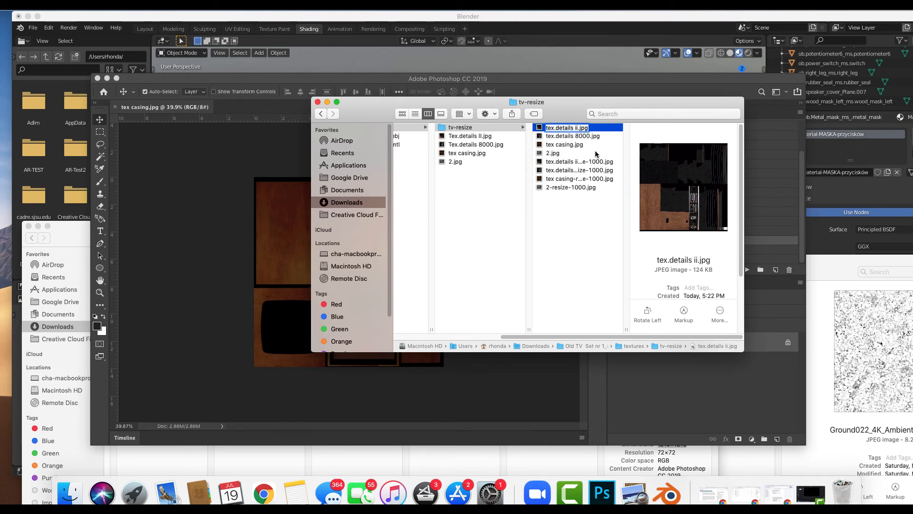
text(II)
click(598, 213)
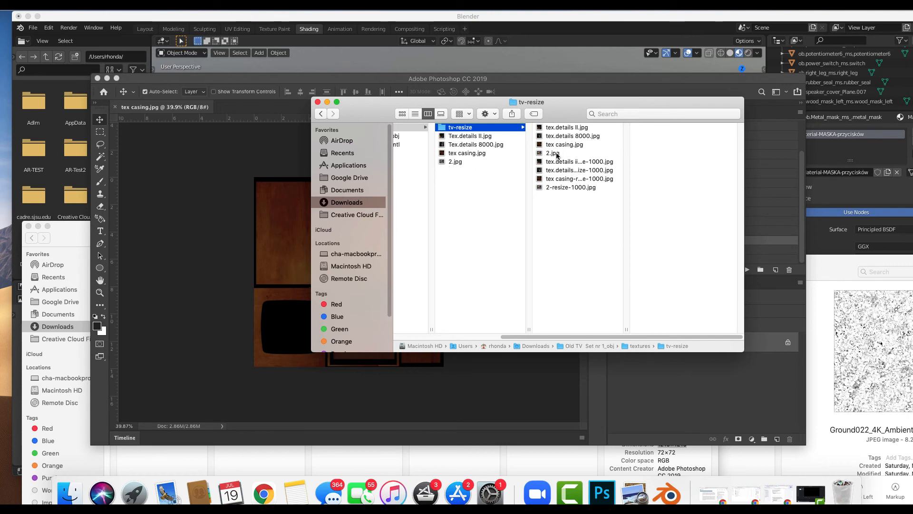
Check the file details of the resized tex.details 8000.jpg in the tv-resize folder
click(554, 154)
shift+click(564, 129)
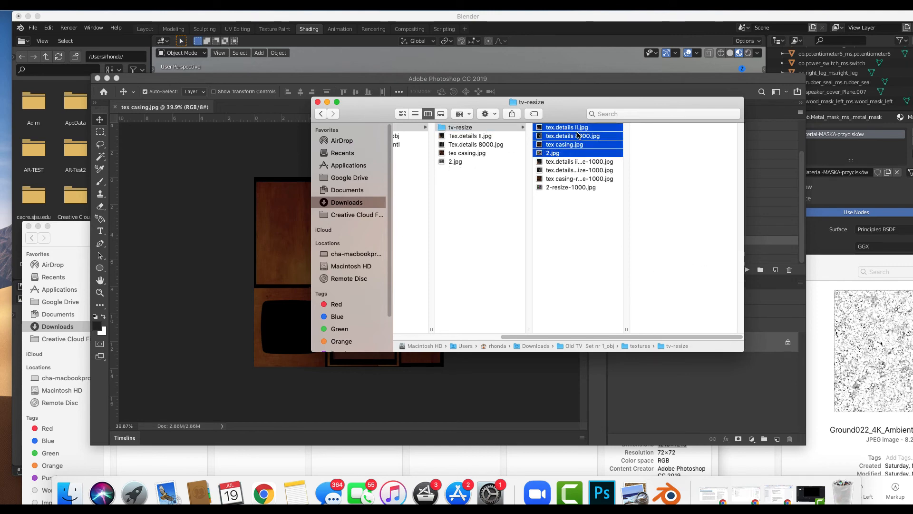
click(577, 137)
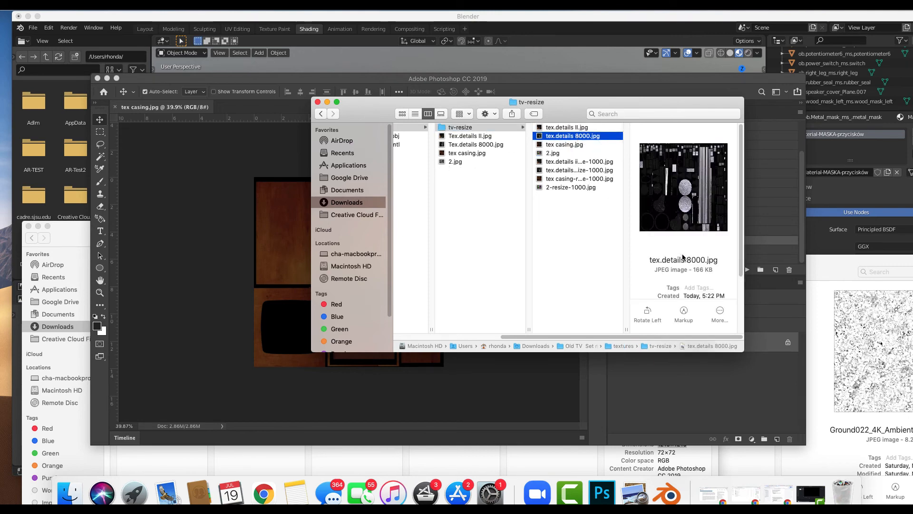
scroll(682, 257, down, 3)
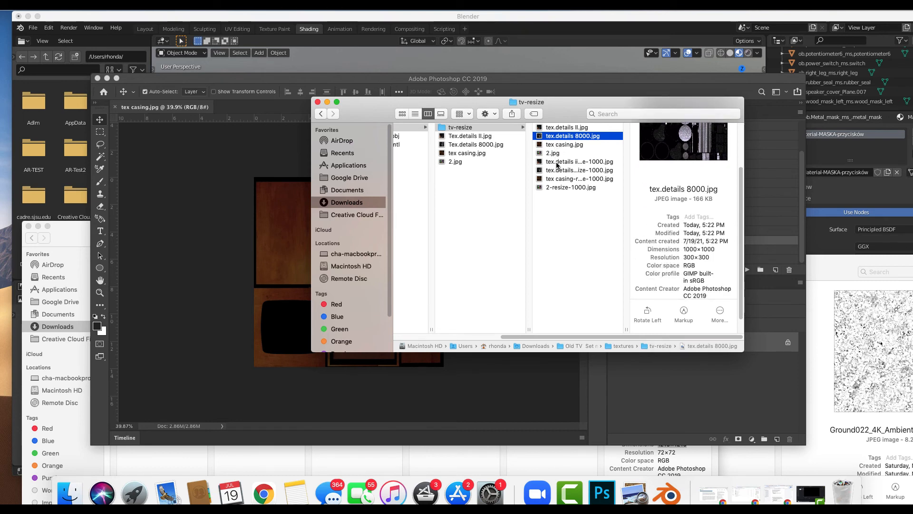
Move the four resized images from tv-resize into the textures folder, replacing the originals, and check tex.details 8000.jpg's file details there
click(557, 162)
click(557, 153)
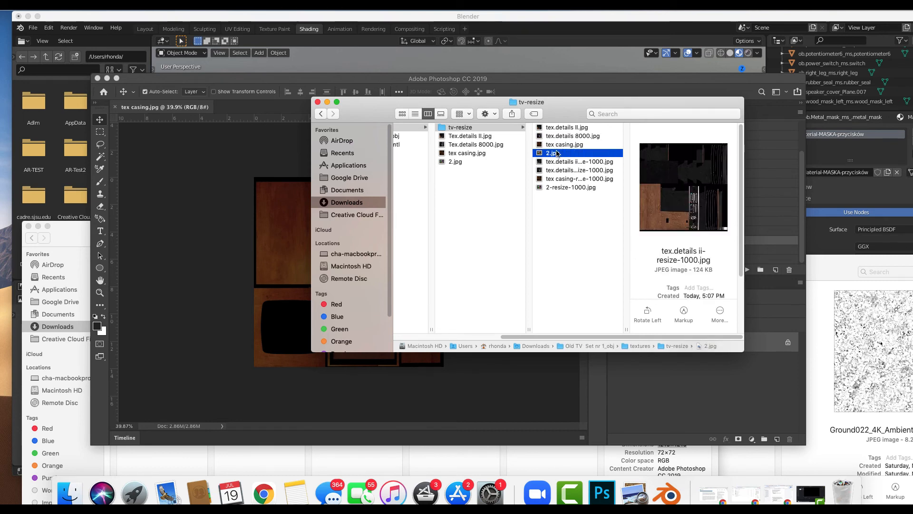
shift+click(564, 127)
drag(568, 134, 472, 153)
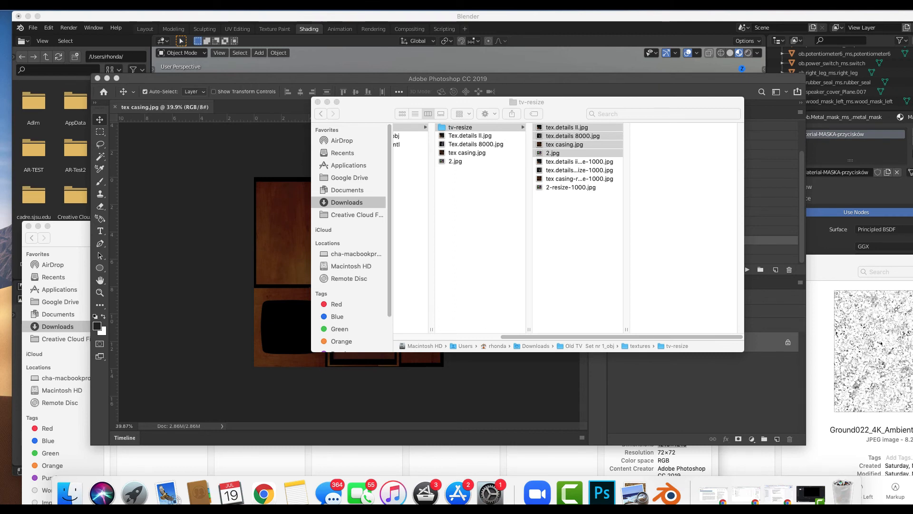
click(492, 176)
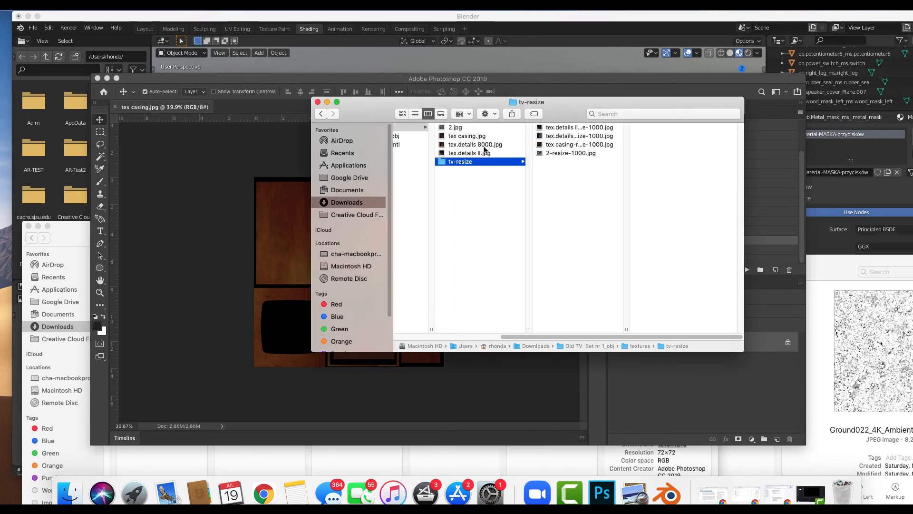
click(475, 144)
scroll(660, 291, down, 3)
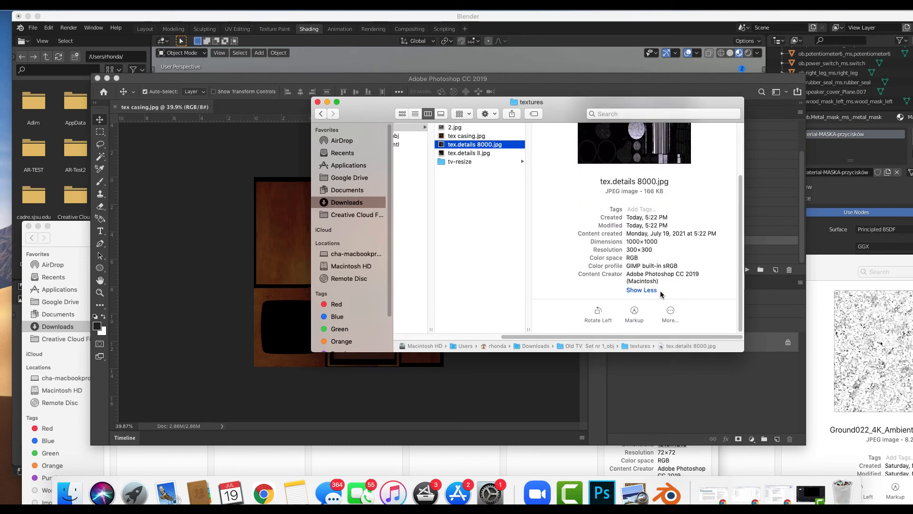
Switch to Blender and examine how the textures look on the TV model
click(223, 161)
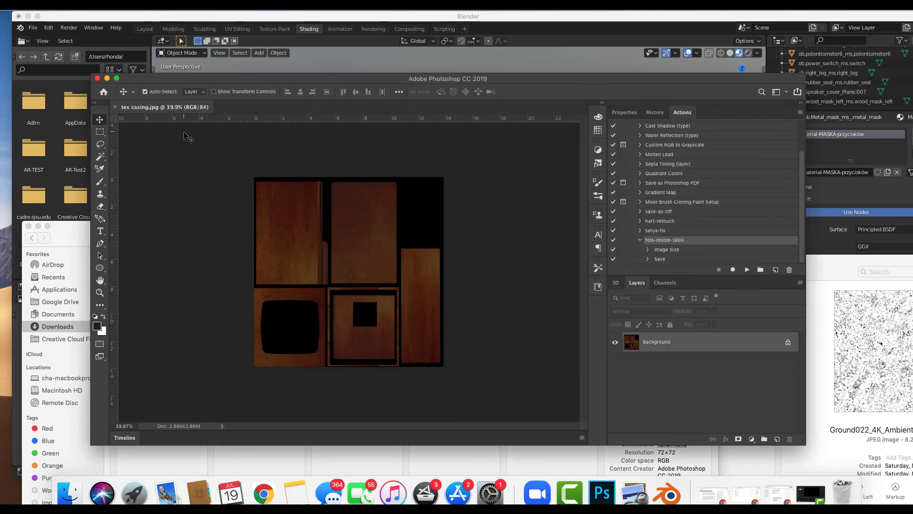
click(400, 17)
mouse_move(384, 209)
middle_down()
mouse_move(393, 176)
mouse_move(389, 194)
middle_up()
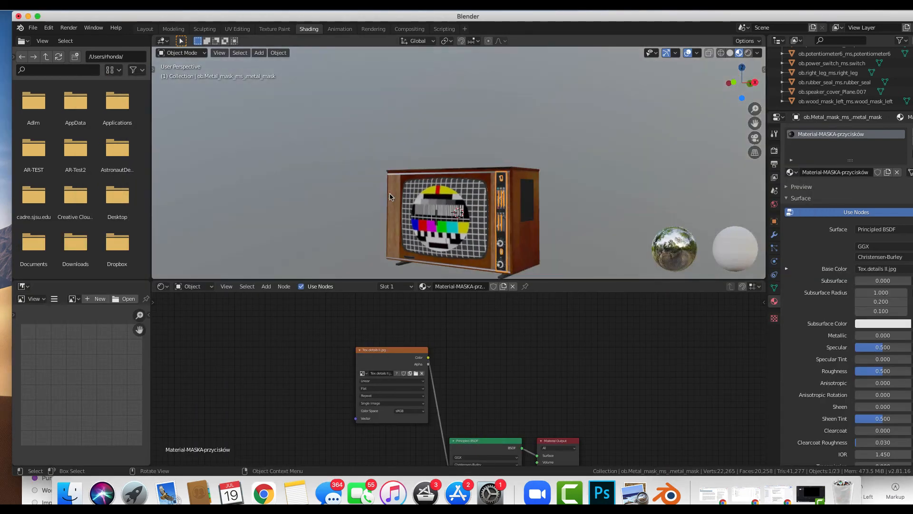
scroll(390, 197, down, 3)
scroll(390, 197, up, 5)
scroll(390, 197, down, 4)
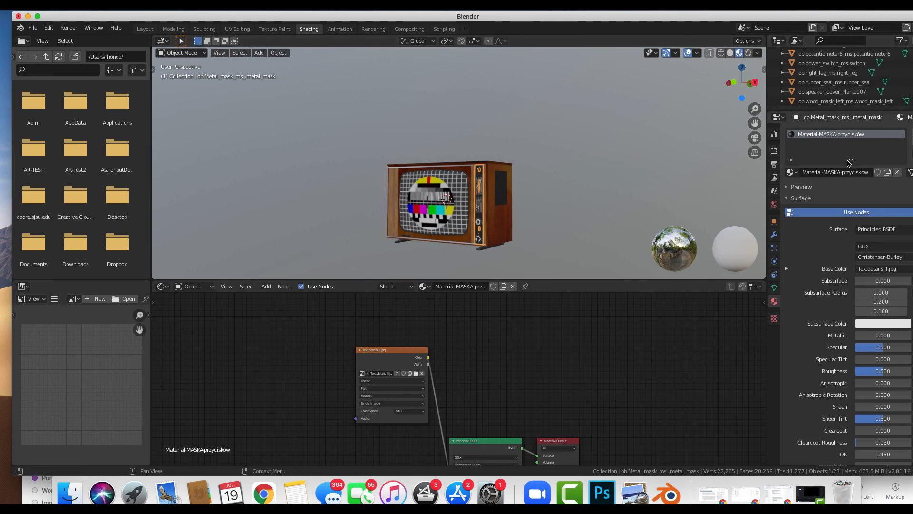
Select the ob.casing_ms.casing object and examine its material and texture on the TV
scroll(838, 86, up, 10)
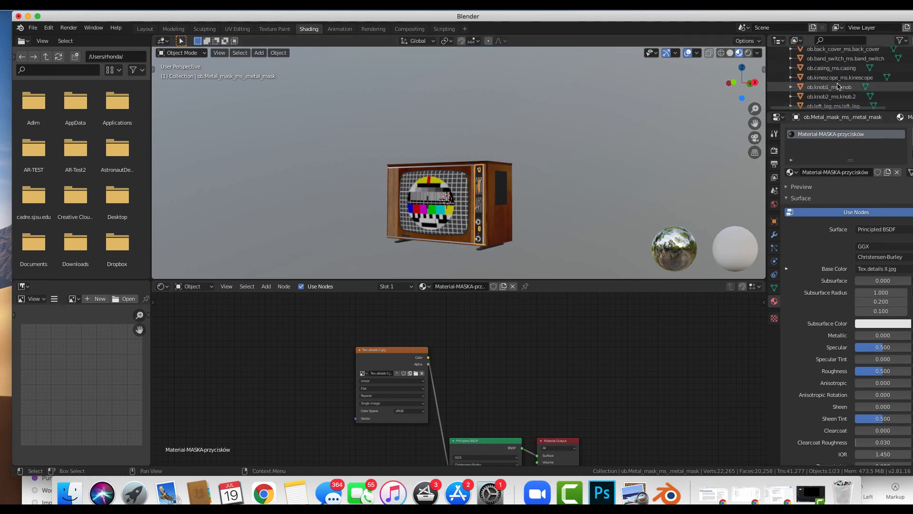
scroll(838, 86, up, 1)
click(838, 84)
click(836, 73)
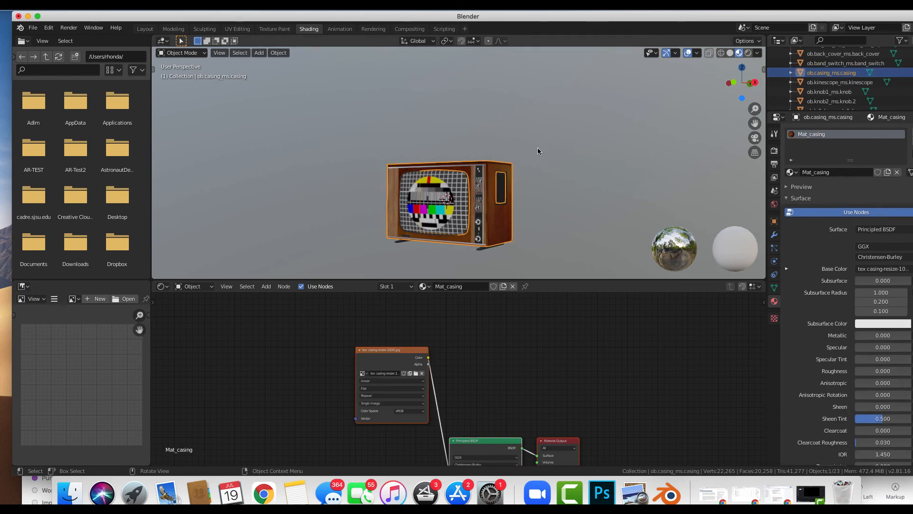
scroll(414, 155, up, 5)
scroll(413, 155, down, 5)
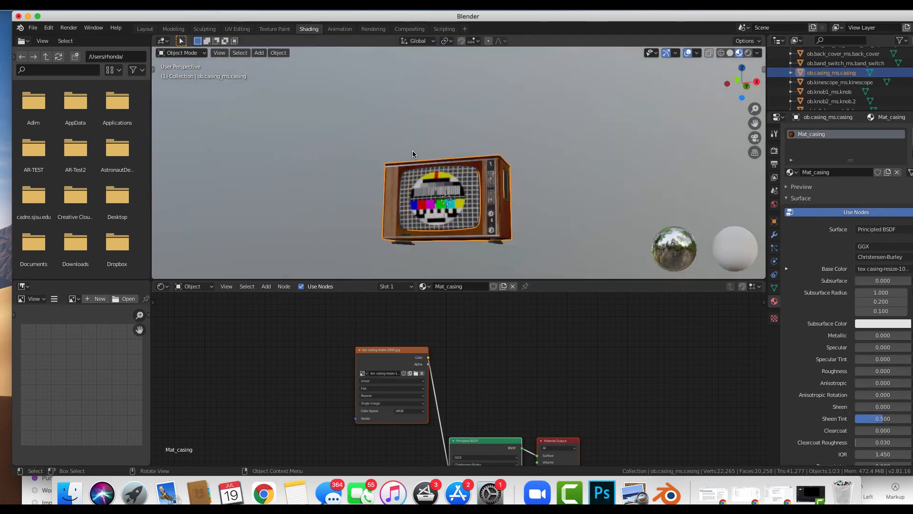
Go to the Layout workspace and box-select all parts of the TV model
click(145, 29)
scroll(381, 187, up, 5)
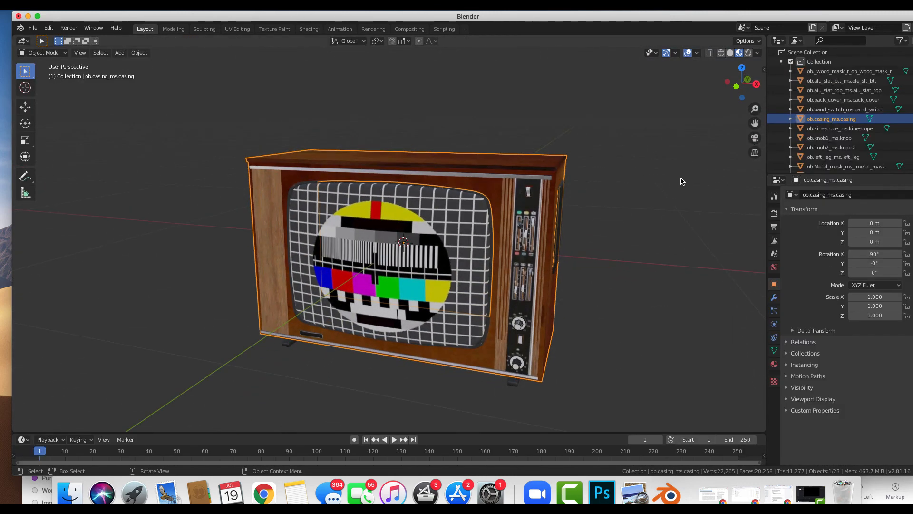
scroll(683, 180, down, 2)
scroll(818, 129, down, 2)
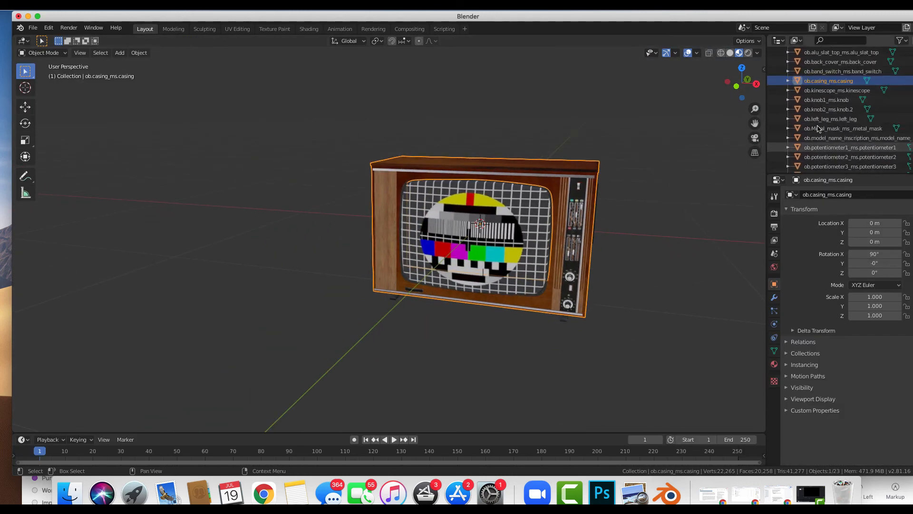
scroll(818, 128, up, 2)
key(b)
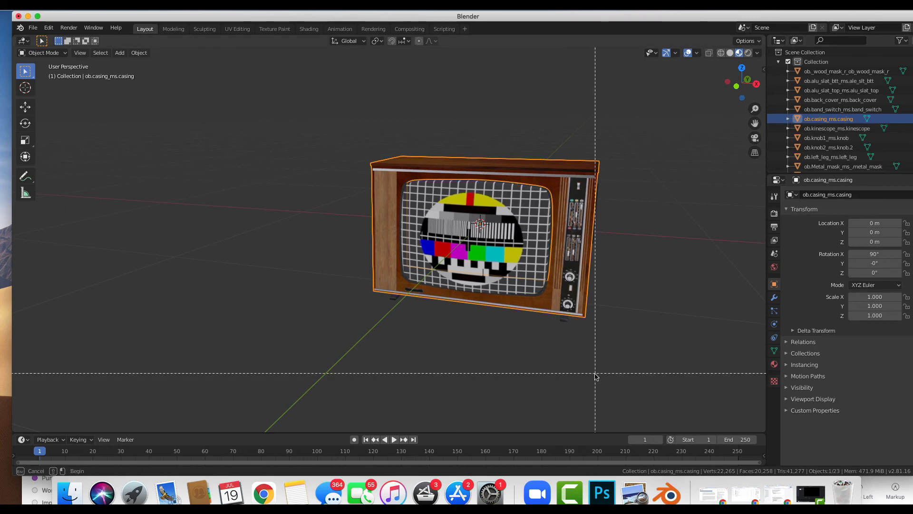
drag(309, 99, 644, 360)
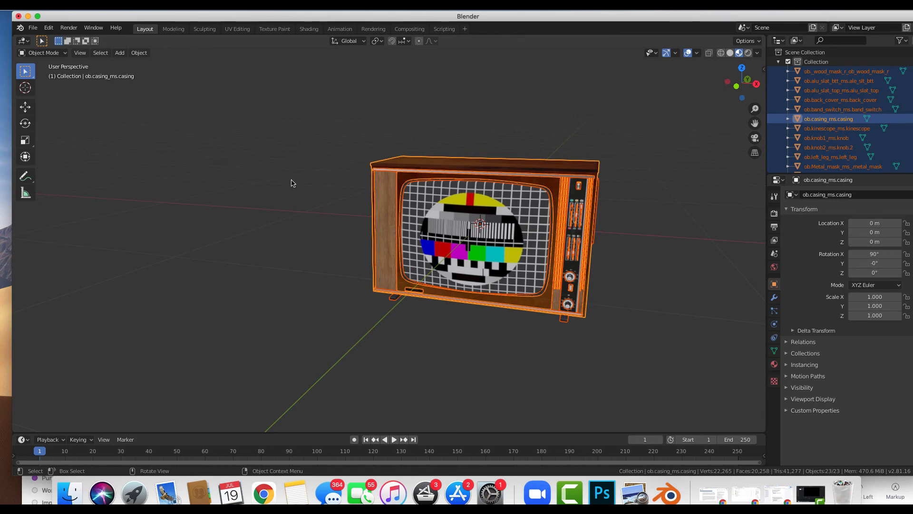
Start a glTF 2.0 export into the Old TV Set nr 1_obj folder with the file name old-tv-resize
click(32, 27)
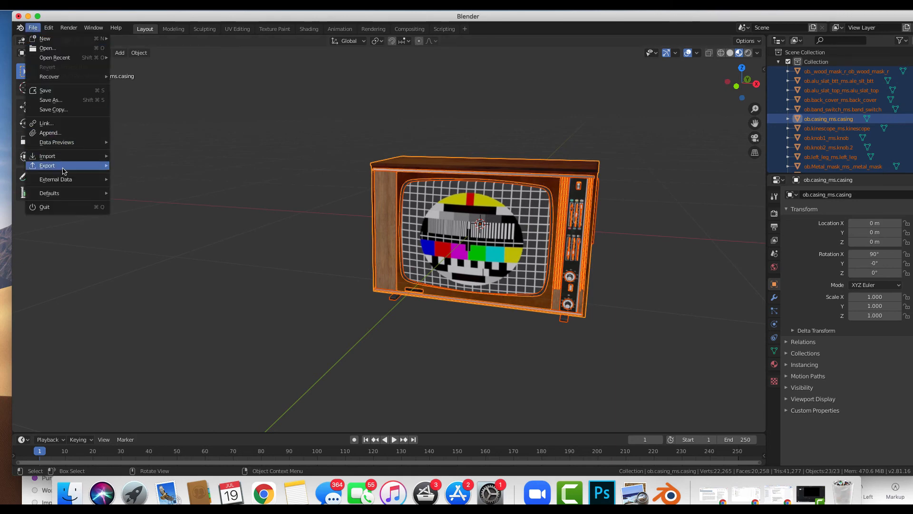
mouse_move(76, 167)
click(166, 223)
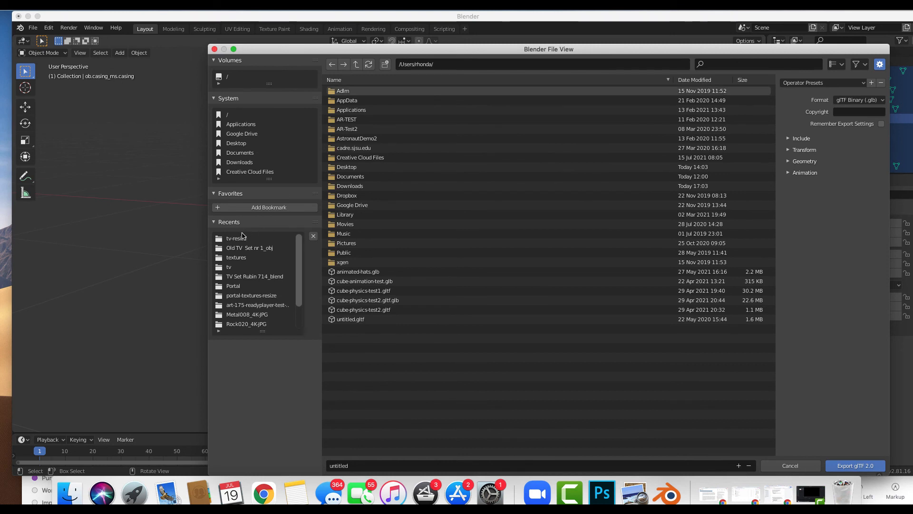
click(248, 248)
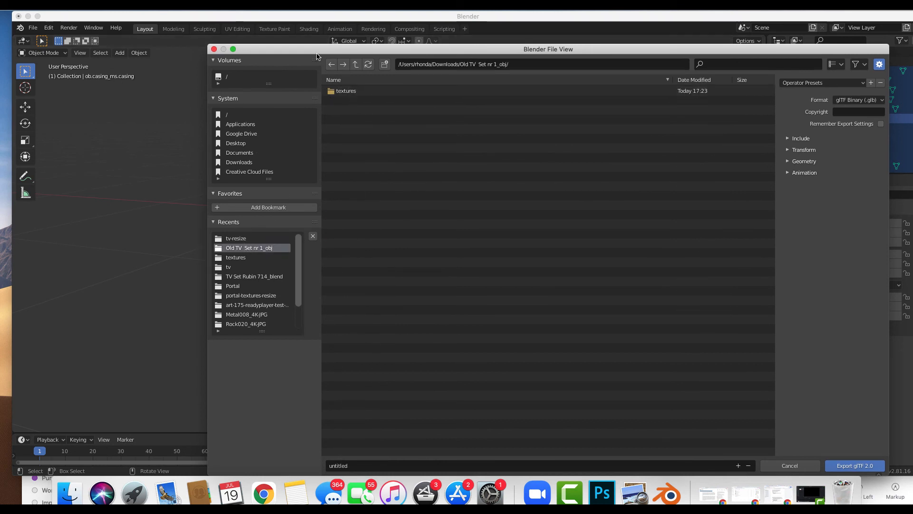
click(353, 458)
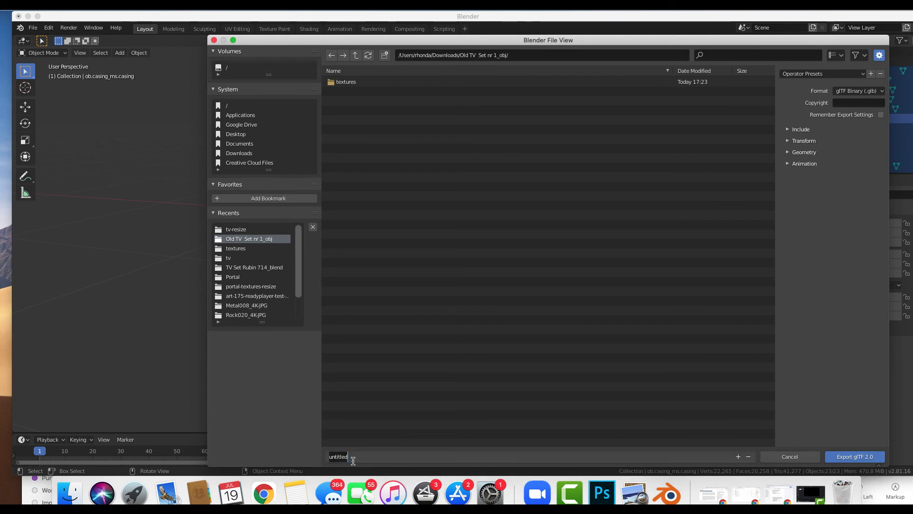
click(353, 461)
key(ctrl+BackSpace)
text(old-tv-resize)
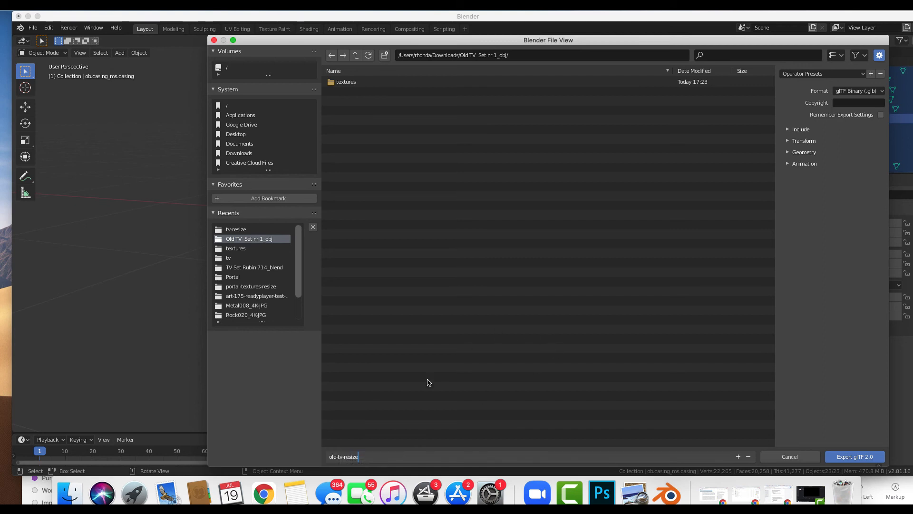
Set the format to glTF Embedded, limit the export to selected objects, turn off animation and shape keys, and export
click(860, 92)
click(856, 93)
click(836, 111)
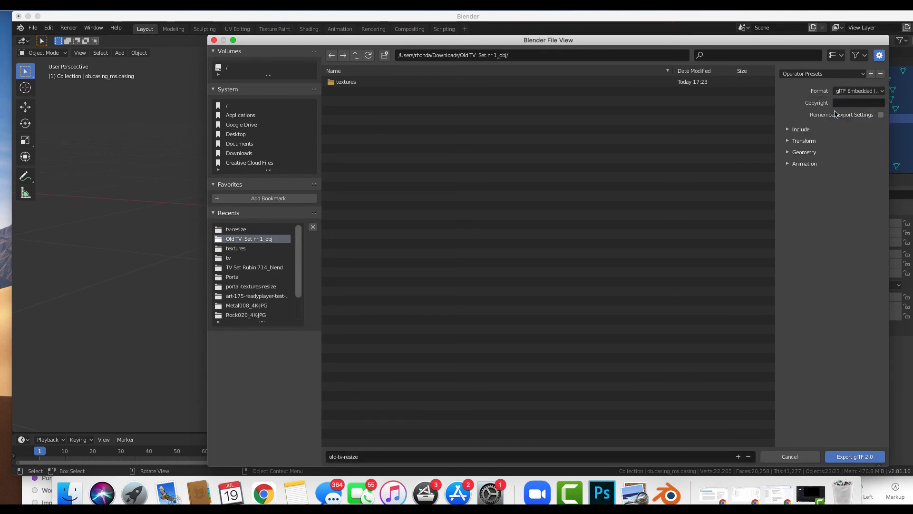
click(800, 129)
click(881, 143)
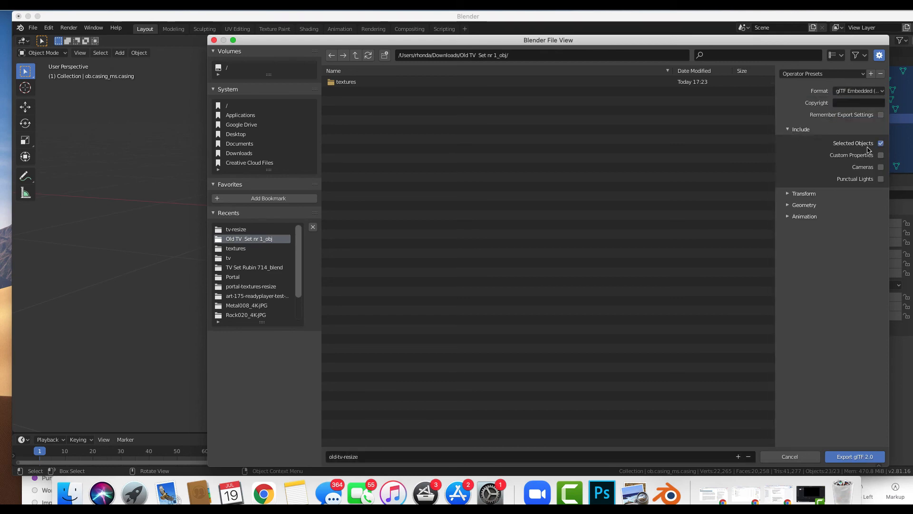
click(788, 195)
click(791, 225)
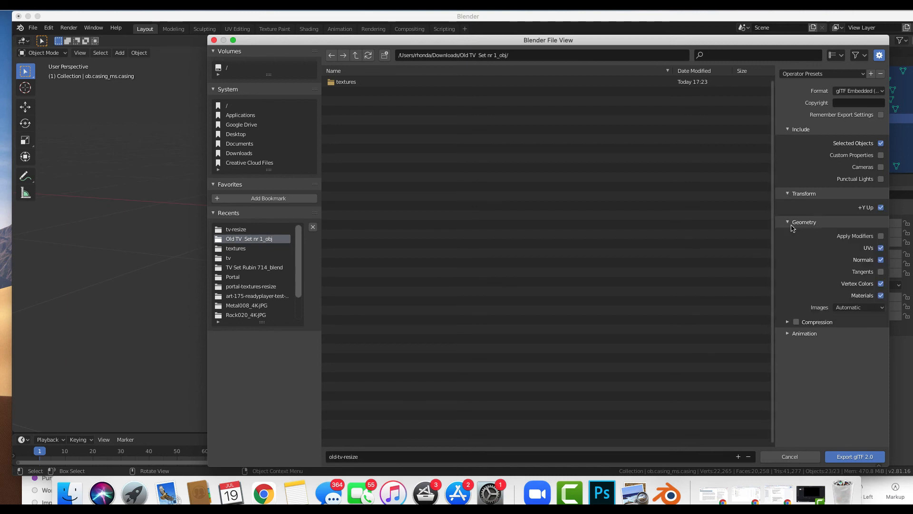
click(791, 333)
click(796, 362)
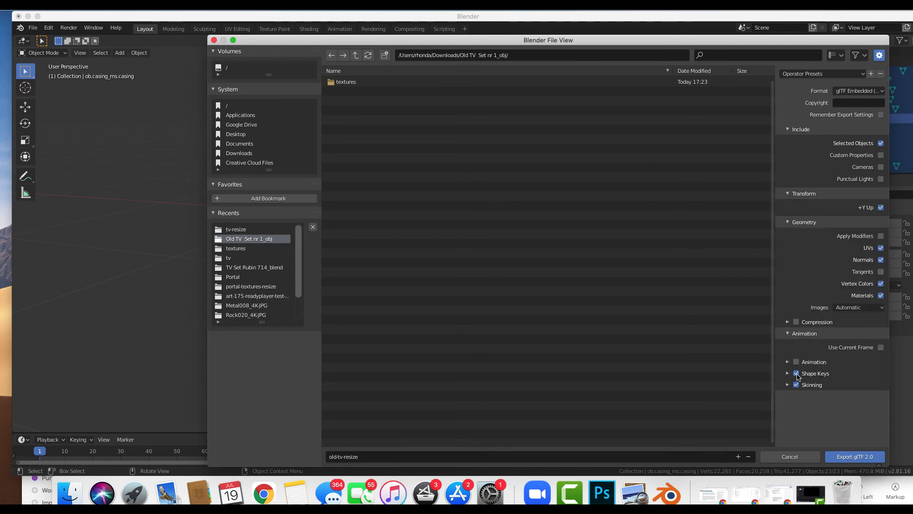
click(797, 374)
click(856, 457)
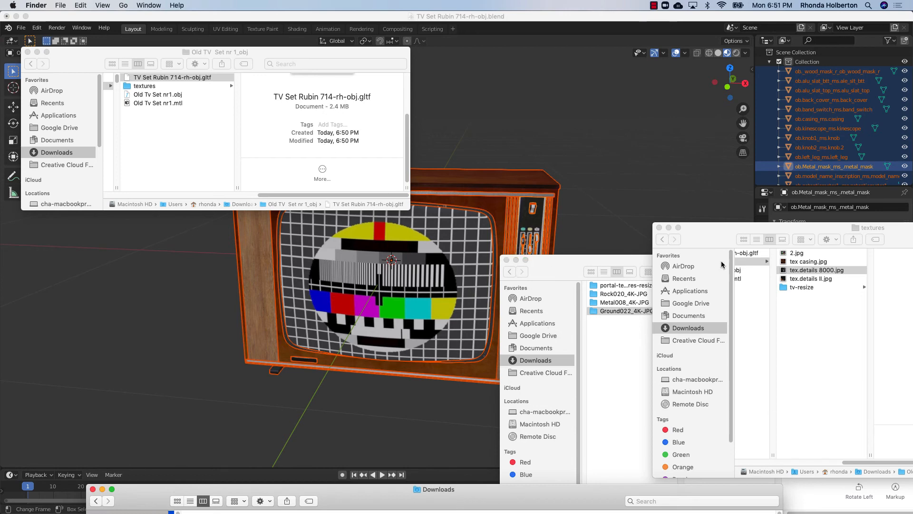
Close the textures and Ground022_4K-JPG Finder windows and return to the TV model in Blender
click(658, 228)
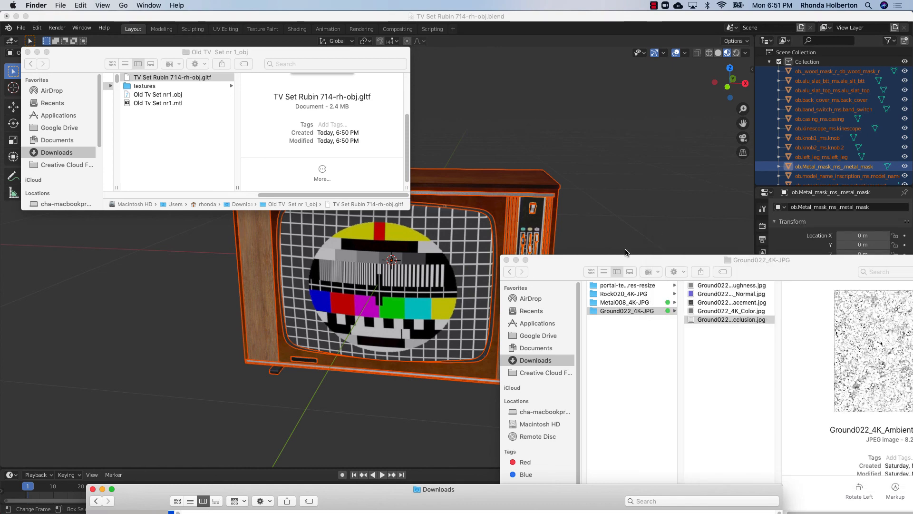
click(507, 260)
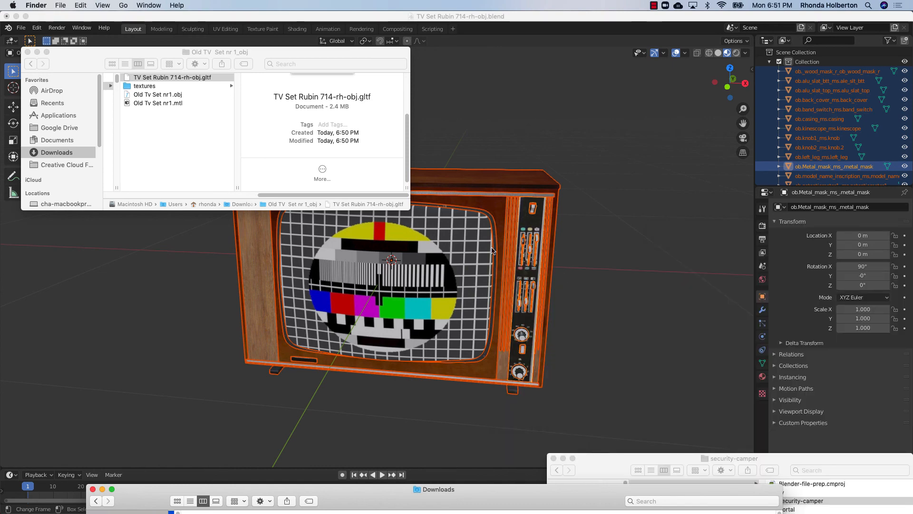
click(530, 292)
Select the TV's potentiometers and both knobs one by one to examine the separate control parts
click(533, 249)
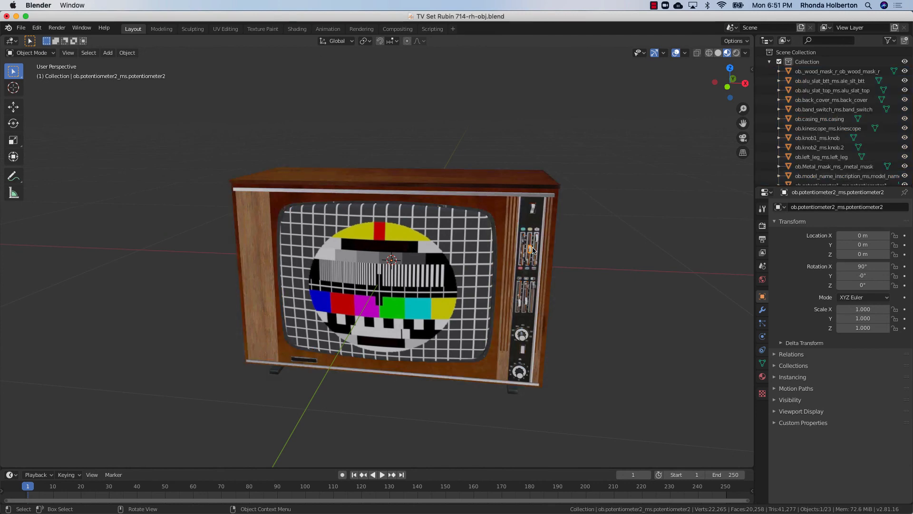
click(537, 240)
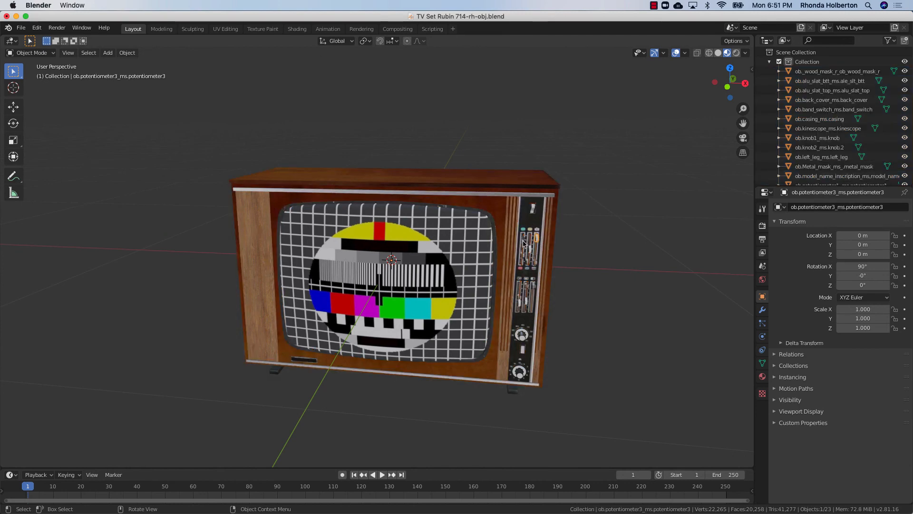
click(525, 304)
click(520, 303)
click(535, 288)
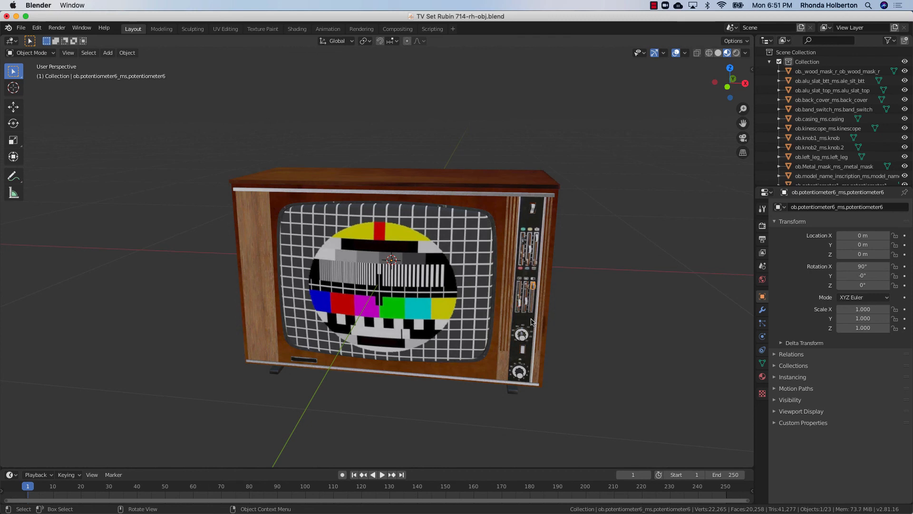
click(522, 338)
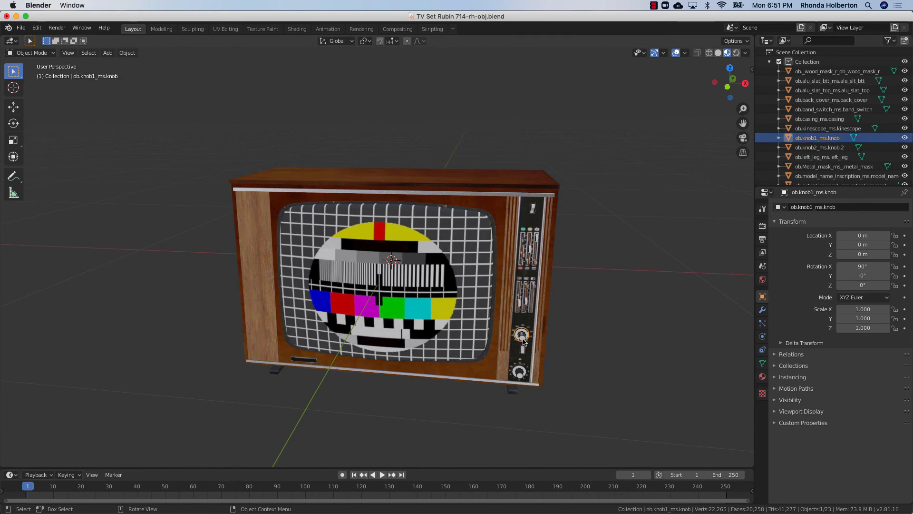
click(521, 374)
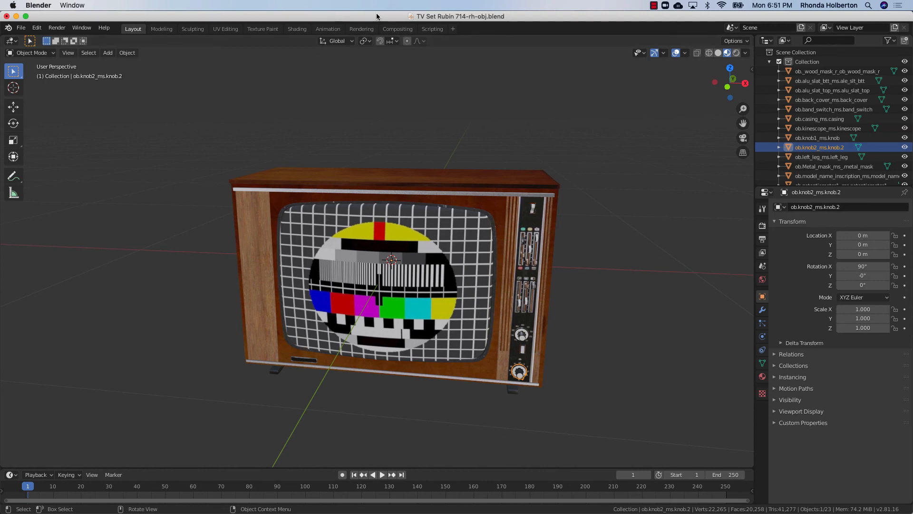
Move the Blender window out of the way and switch to the New Art City Gallery Editor in Chrome
drag(369, 17, 360, 353)
click(768, 279)
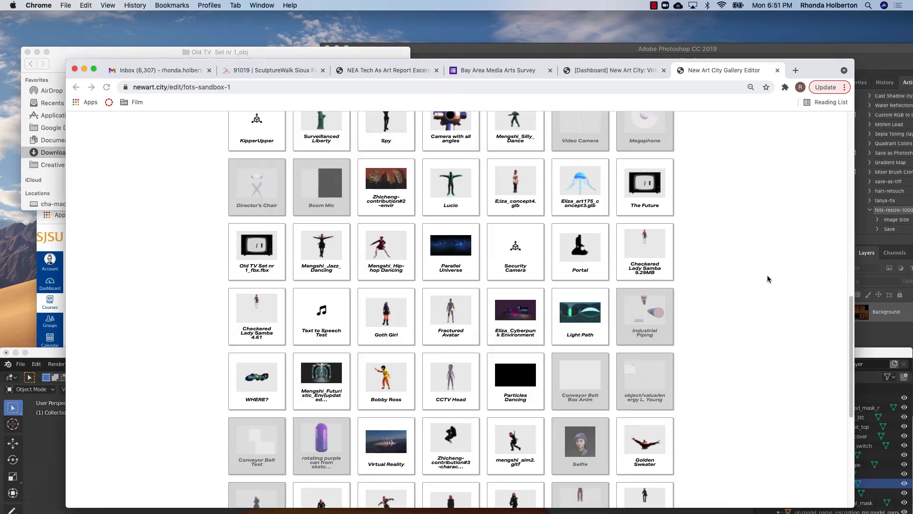
Open the Old TV Set artwork's details, title it "Old TV Set - Color Test" and enter the artist's name
scroll(393, 326, up, 5)
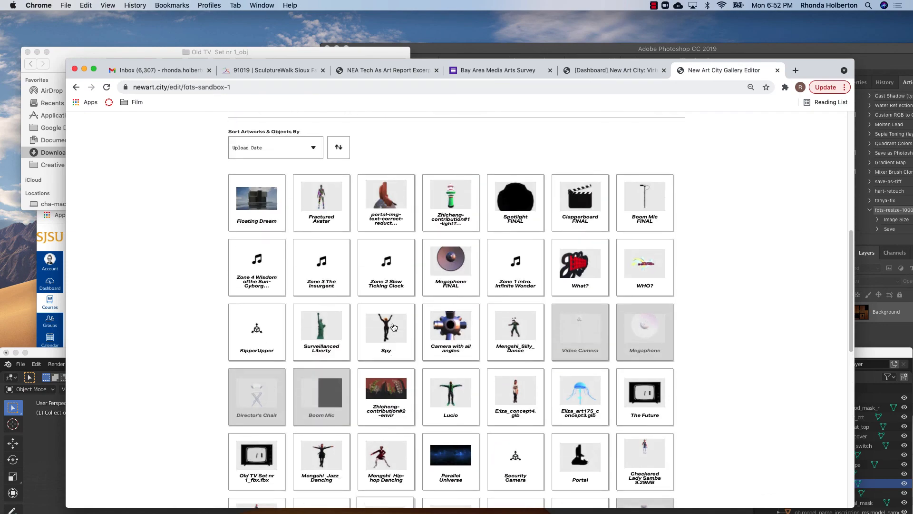
scroll(284, 315, down, 4)
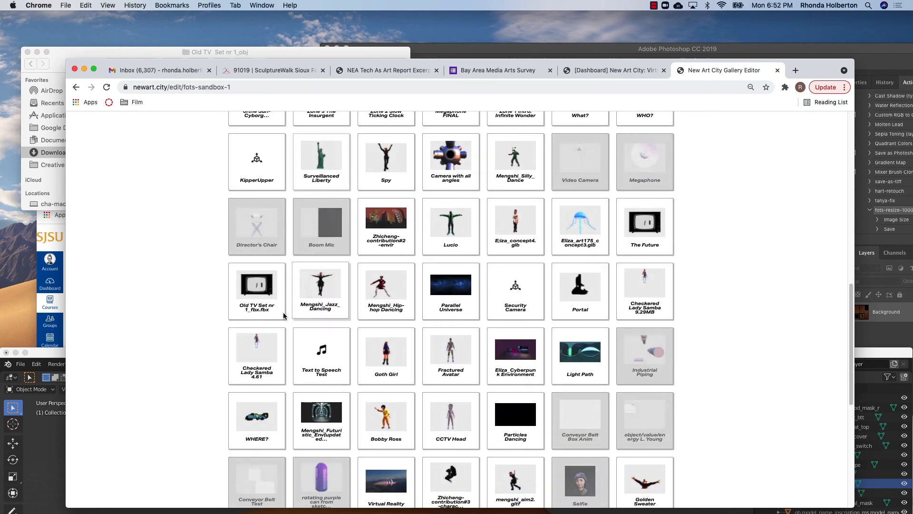
click(267, 292)
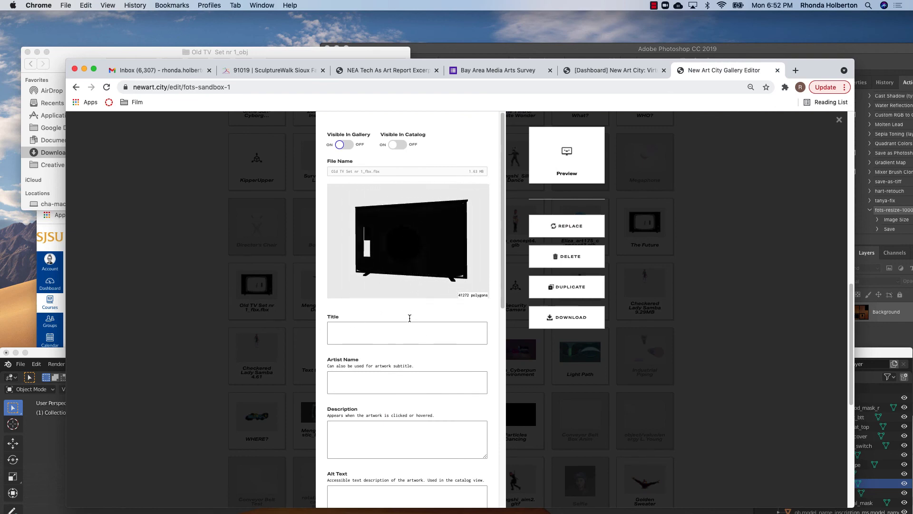
click(401, 335)
text(Old TV Set - Color Test)
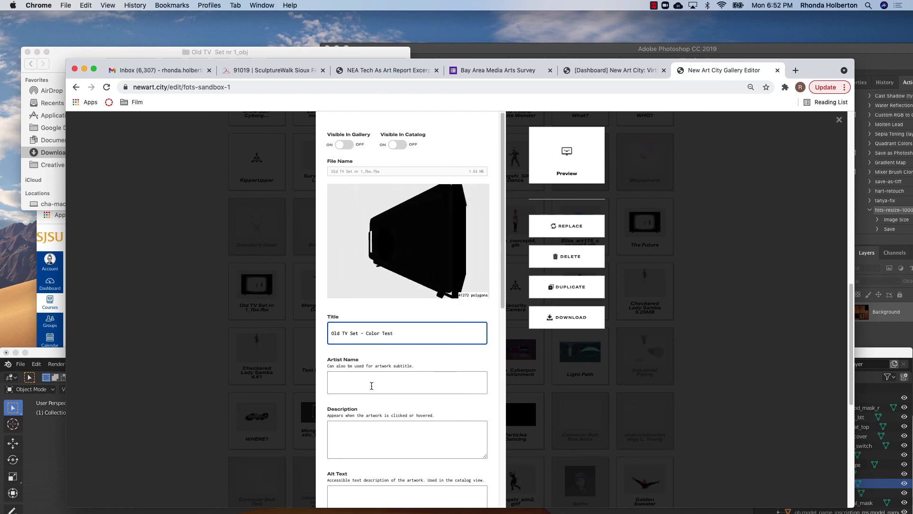
click(371, 386)
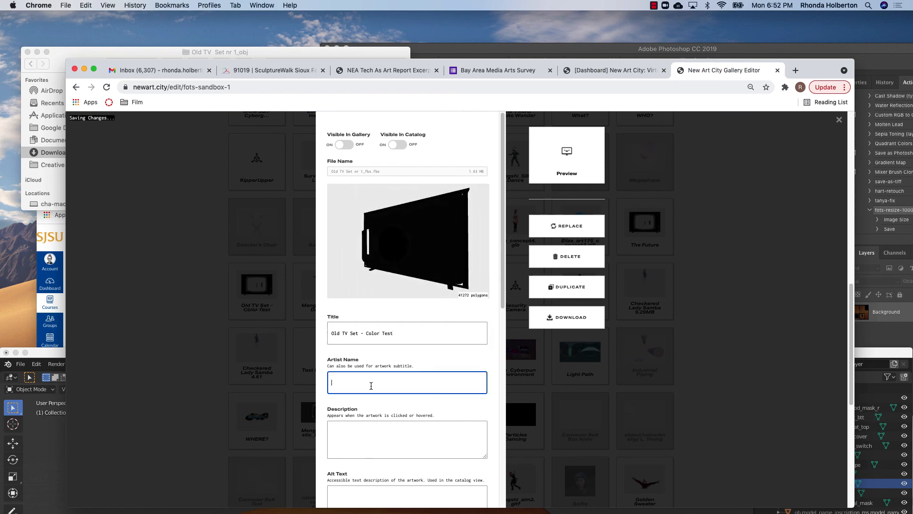
text(Umika)
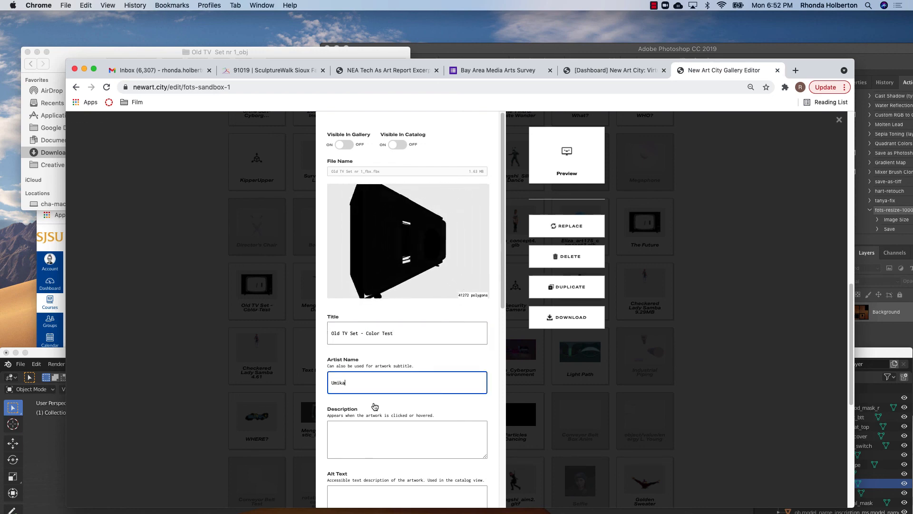
Describe the TV artwork as "Rh upload - corrected image textures and file size reduction" and close its details
click(369, 429)
text(Rh)
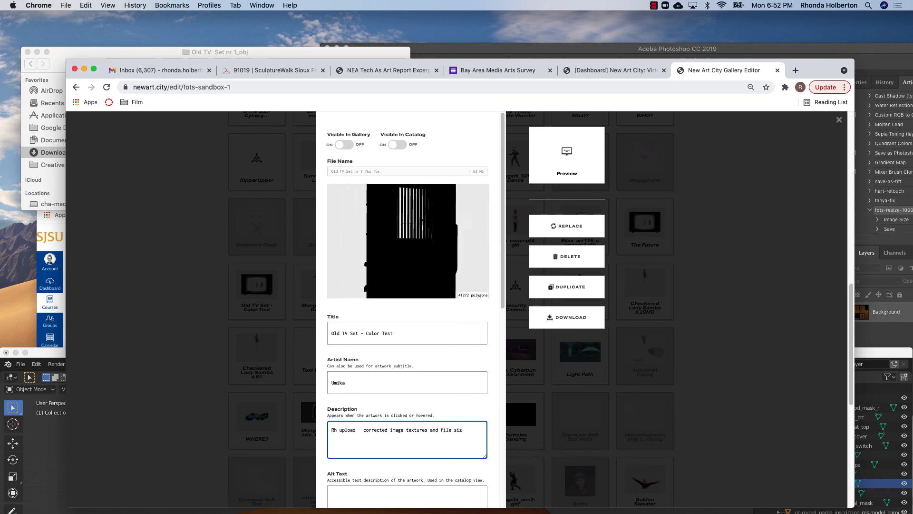
text(e reduc)
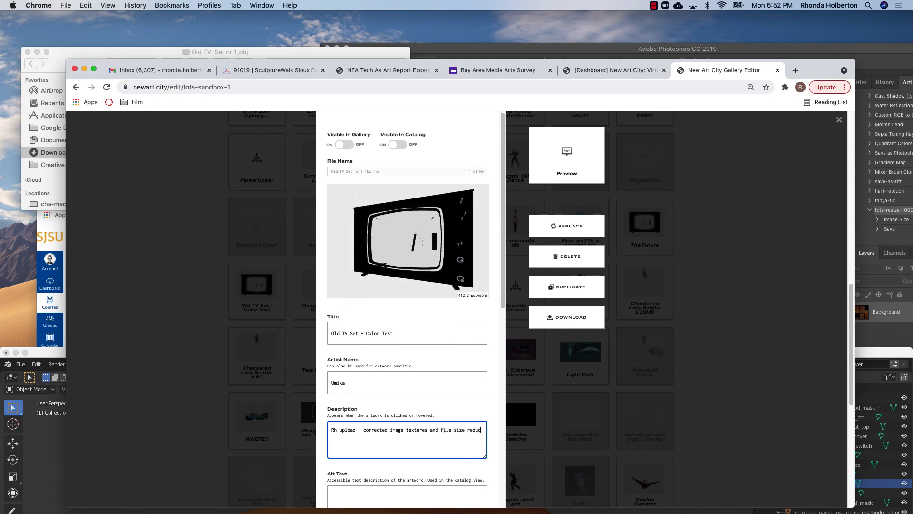
text(tion)
click(714, 185)
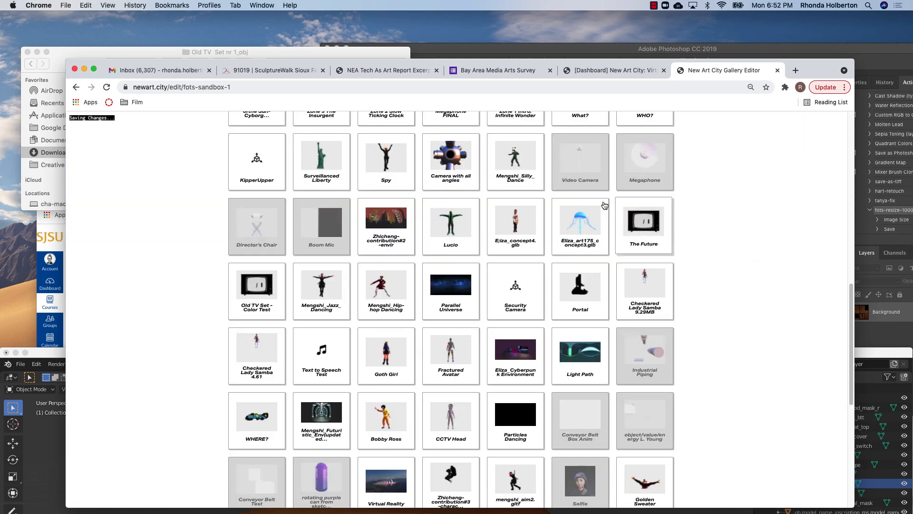
Replace the Old TV Set - Color Test artwork's file with the exported TV Set glTF from Downloads' Old TV Set nr 1_obj folder
click(252, 304)
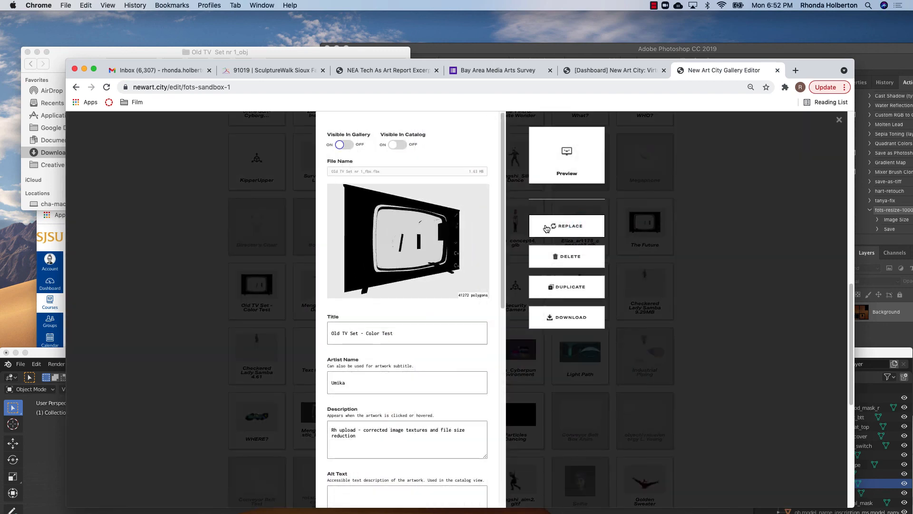
click(546, 228)
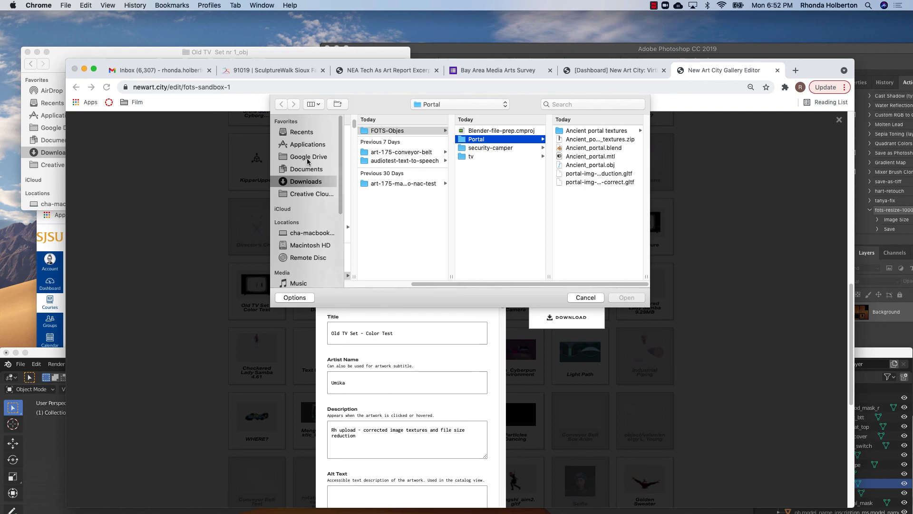
click(306, 183)
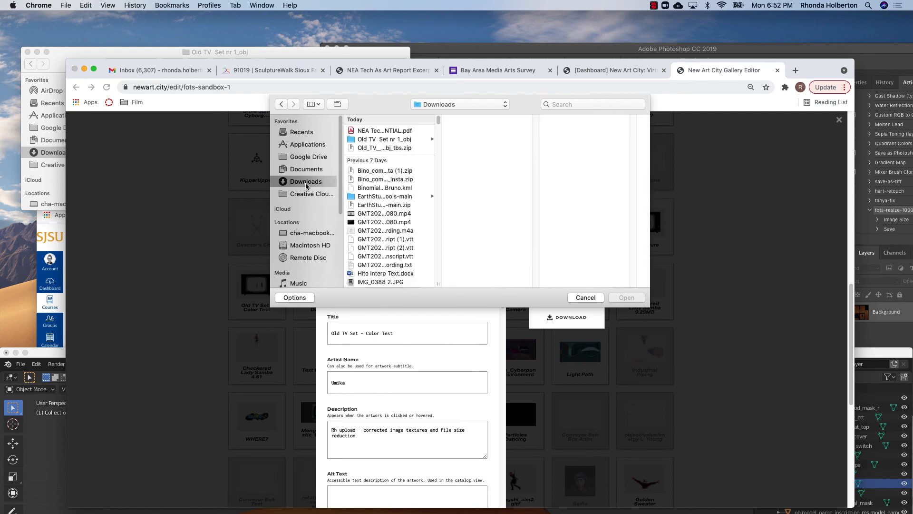
click(383, 141)
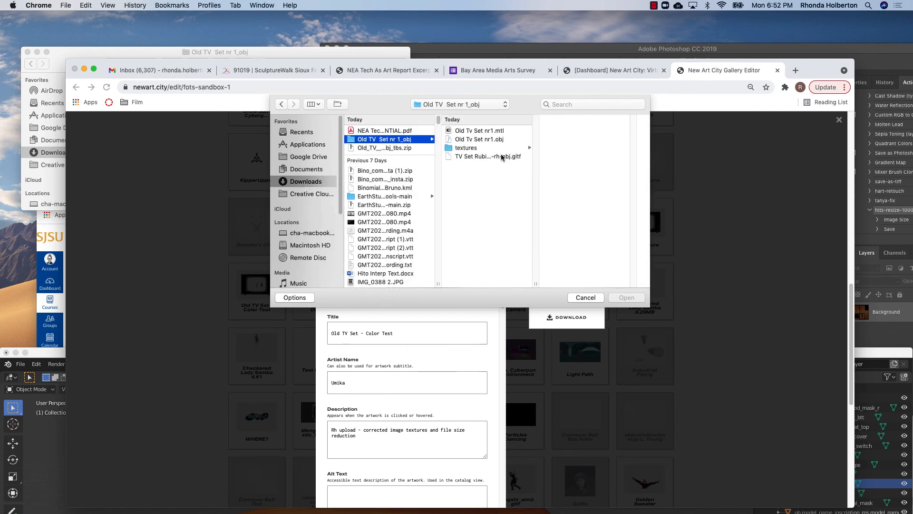
click(502, 157)
click(637, 297)
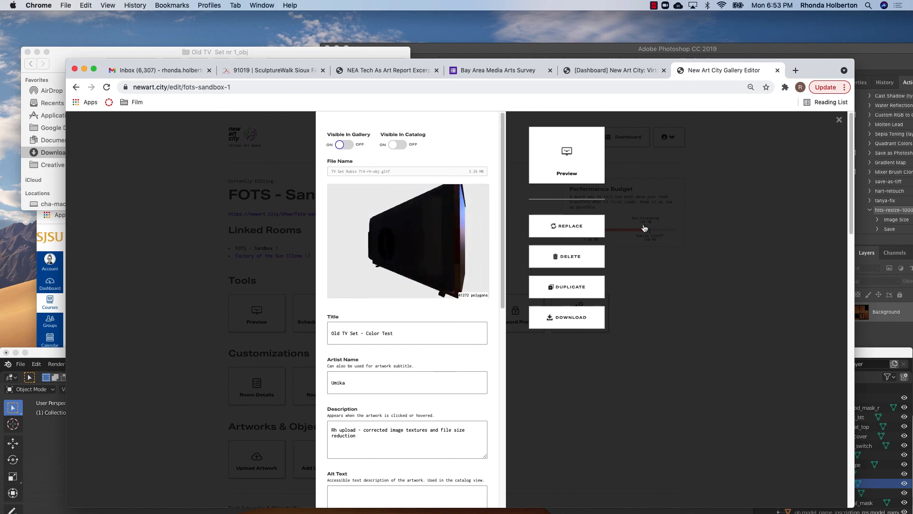
Preview the sandbox room and move the TV set away from the Floating Dream image, back behind the dancing figures
click(578, 170)
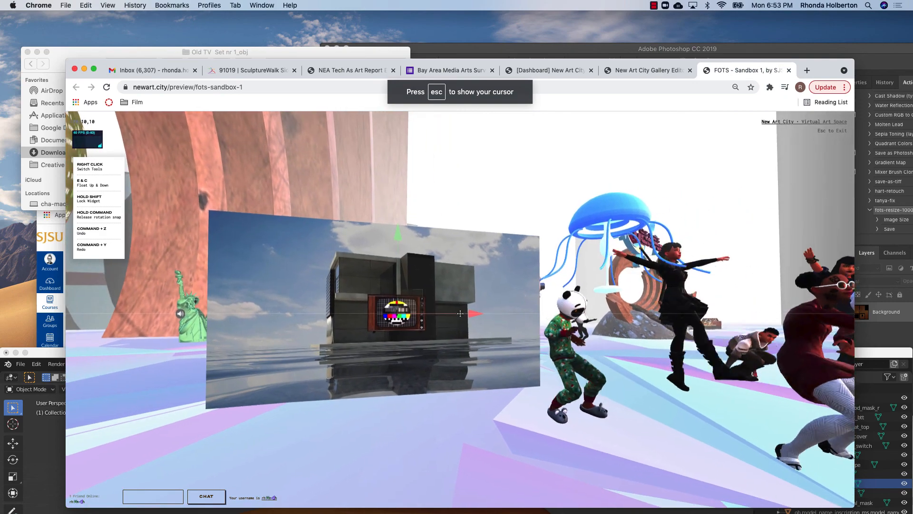
drag(460, 313, 460, 313)
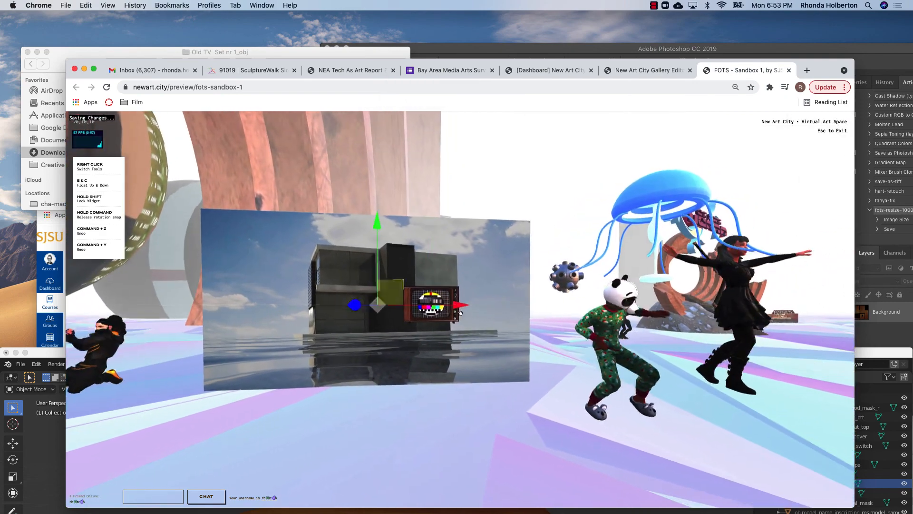
key(d)
drag(461, 313, 460, 313)
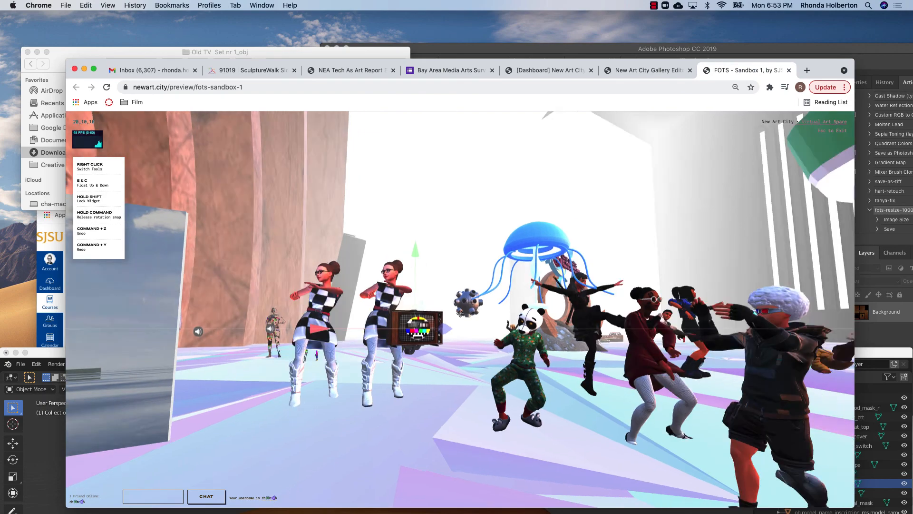
drag(460, 313, 460, 313)
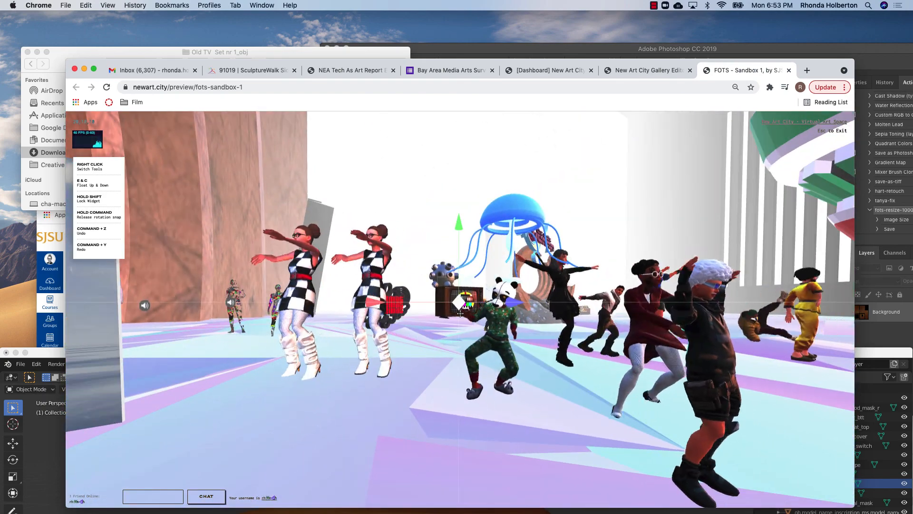
Approach the TV set and lower it toward the floor, below the black-and-red object
key(w)
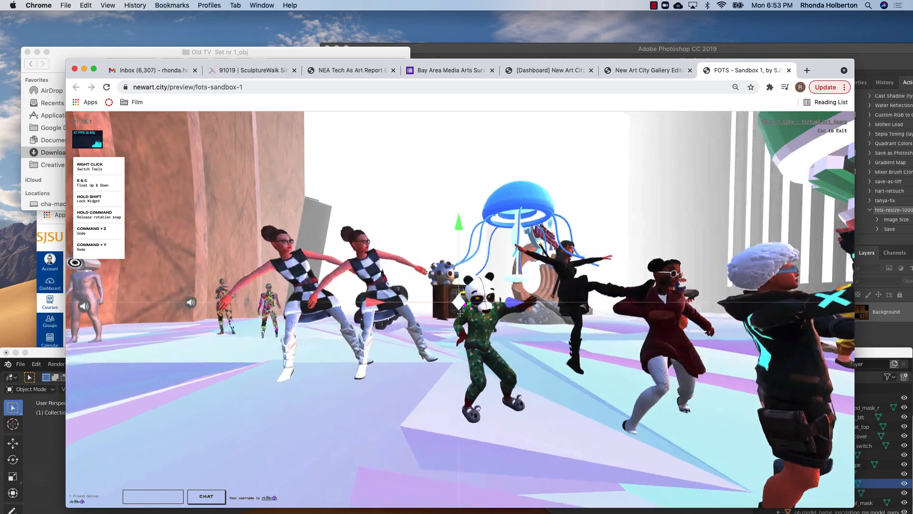
key(s)
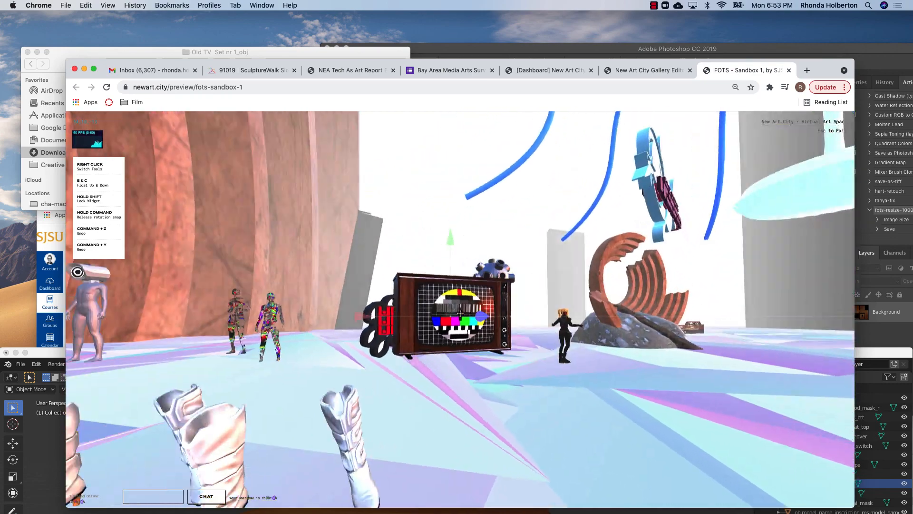
key(w)
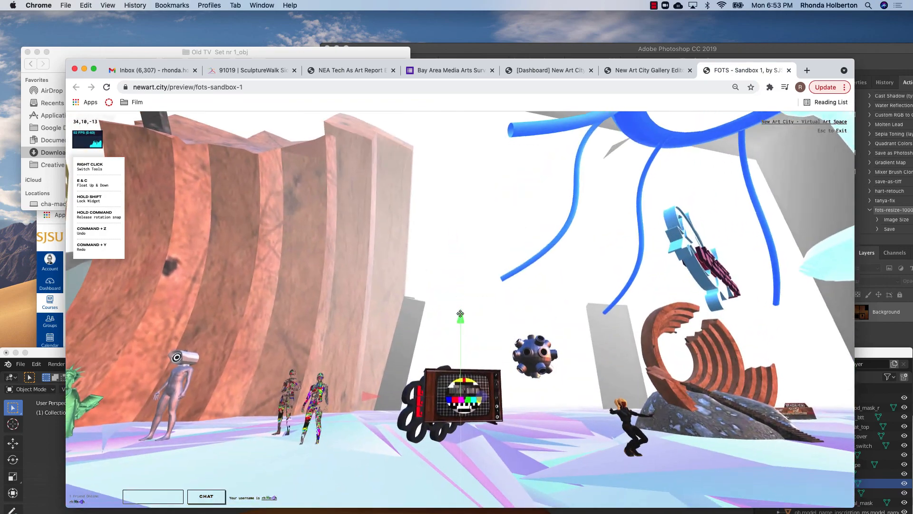
drag(460, 313, 461, 314)
key(s)
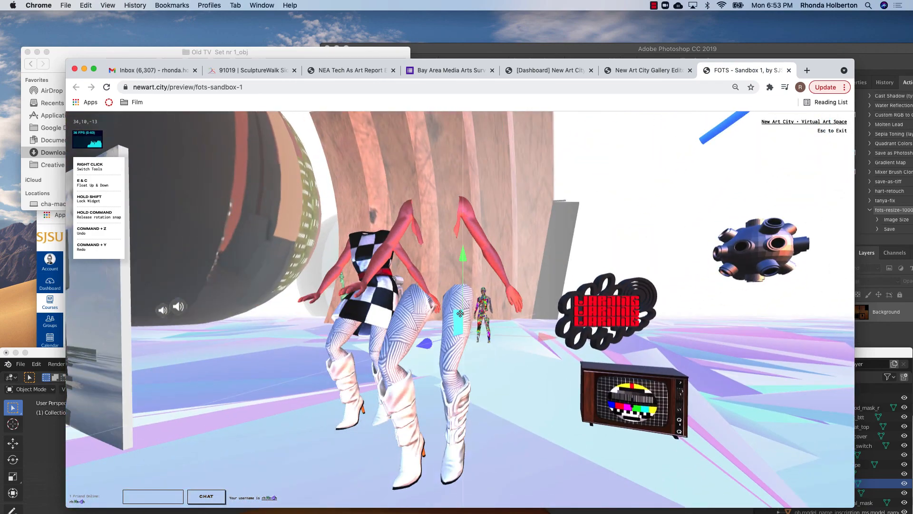
Raise the green Surveillanced Liberty statue so that its pedestal stands above the floor
key(w)
key(w)
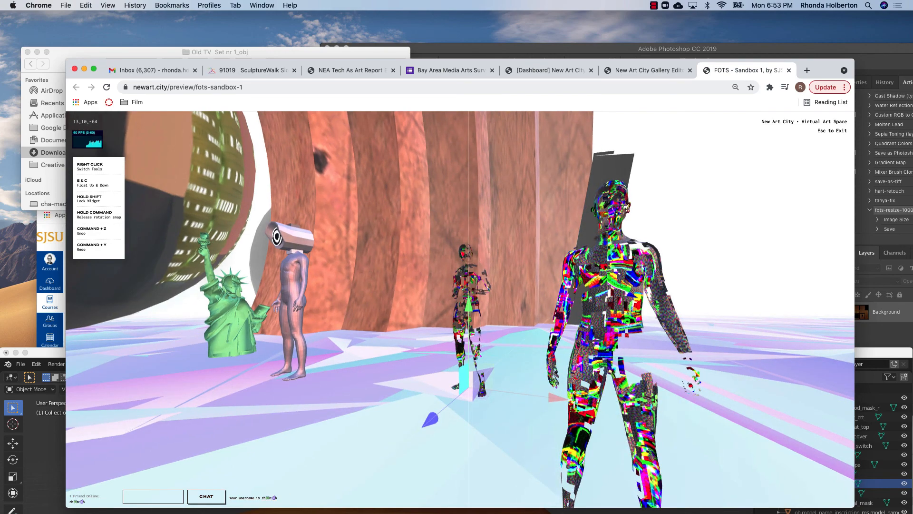
key(d)
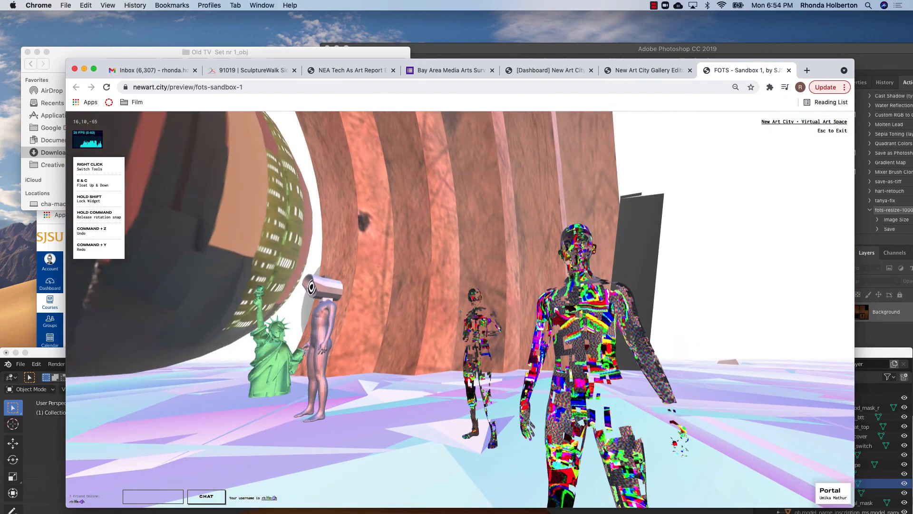
key(s)
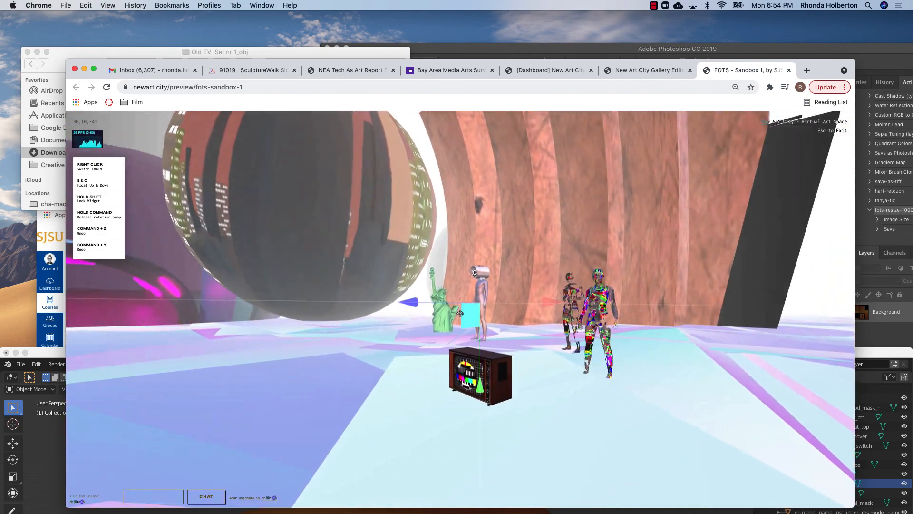
drag(461, 313, 461, 313)
key(w)
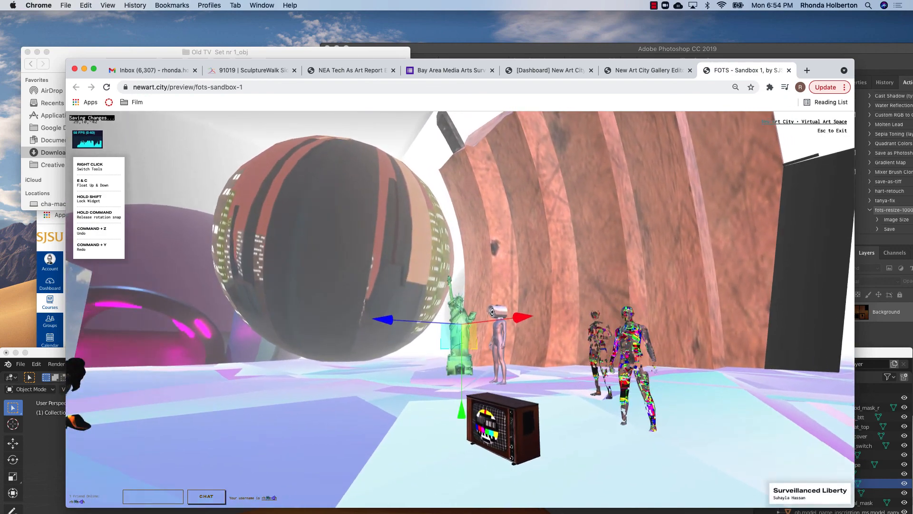
key(w)
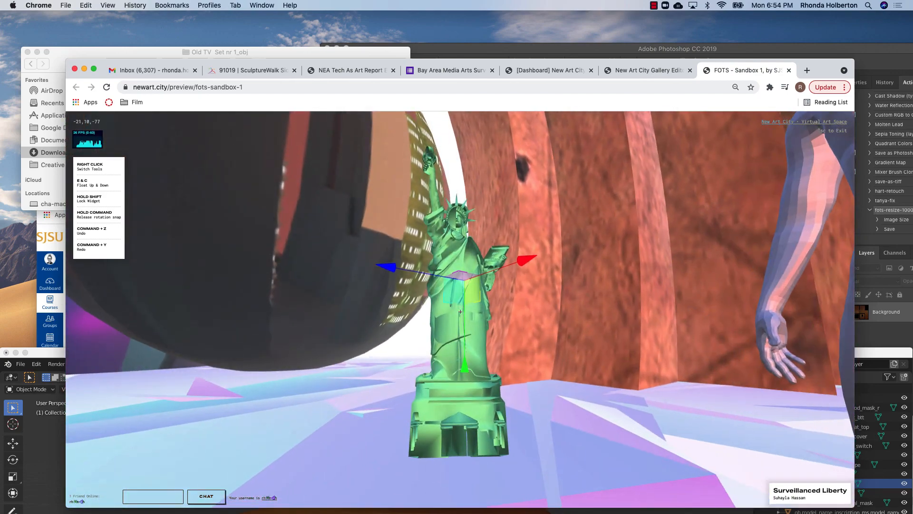
Inspect the statue and the surrounding works from farther back, and leave the walkthrough for the room's menu
key(a)
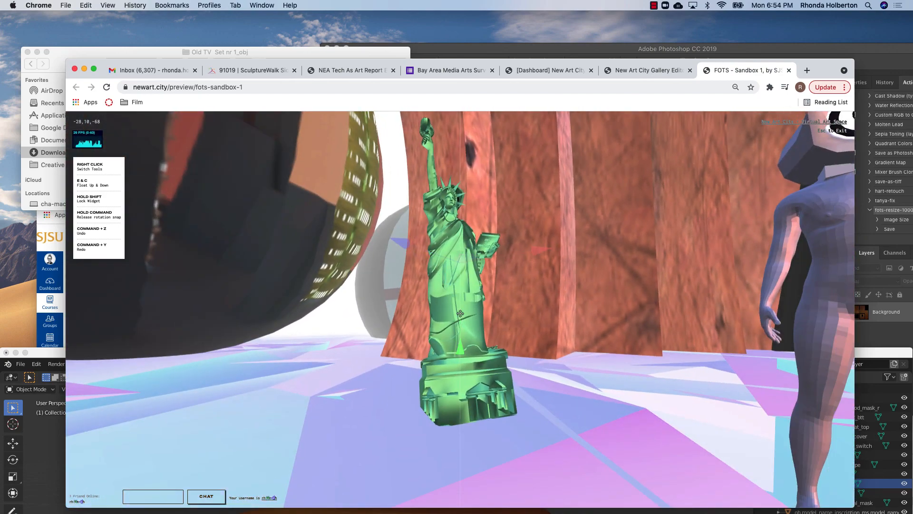
key(s)
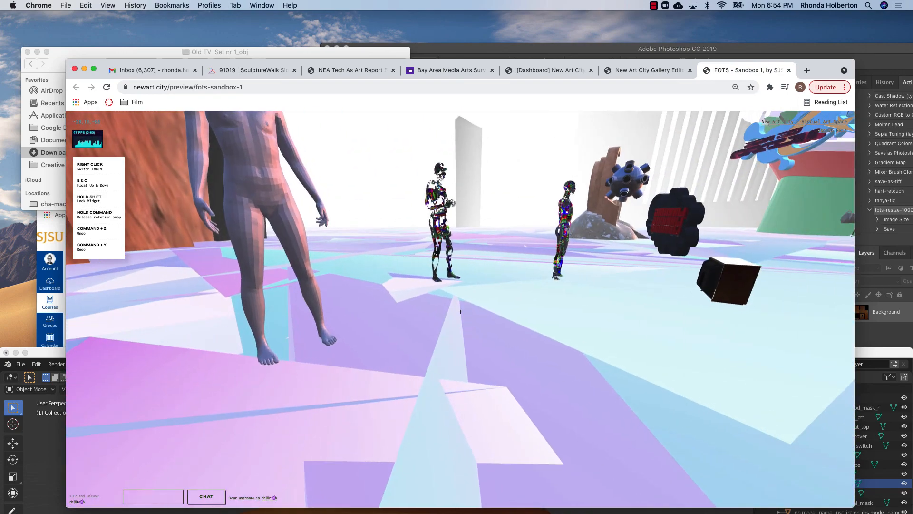
key(s)
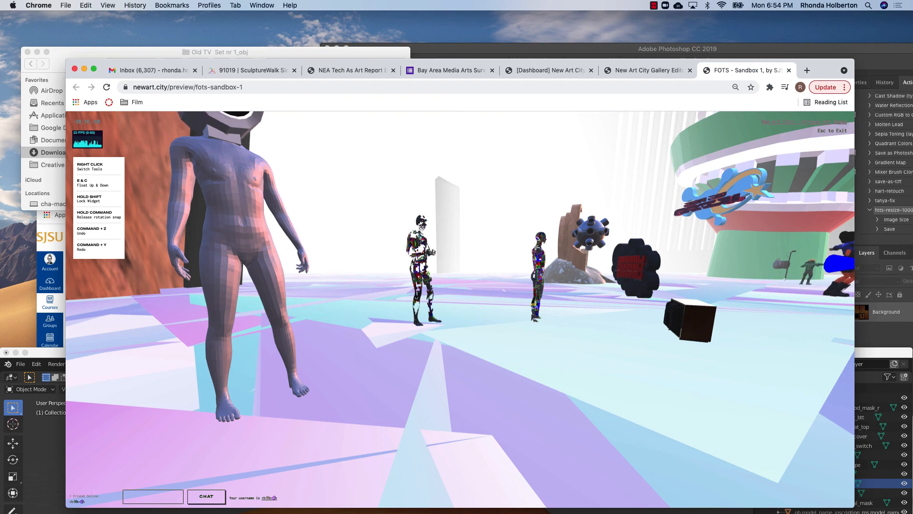
key(Escape)
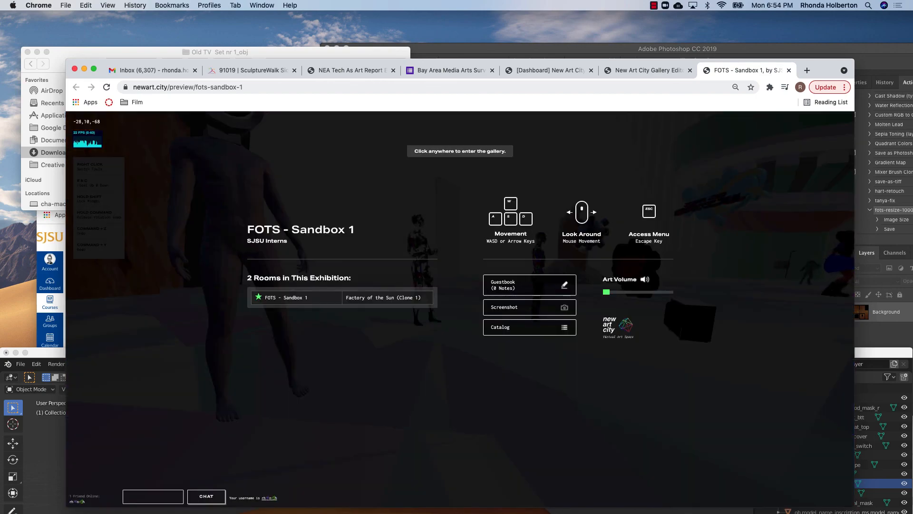